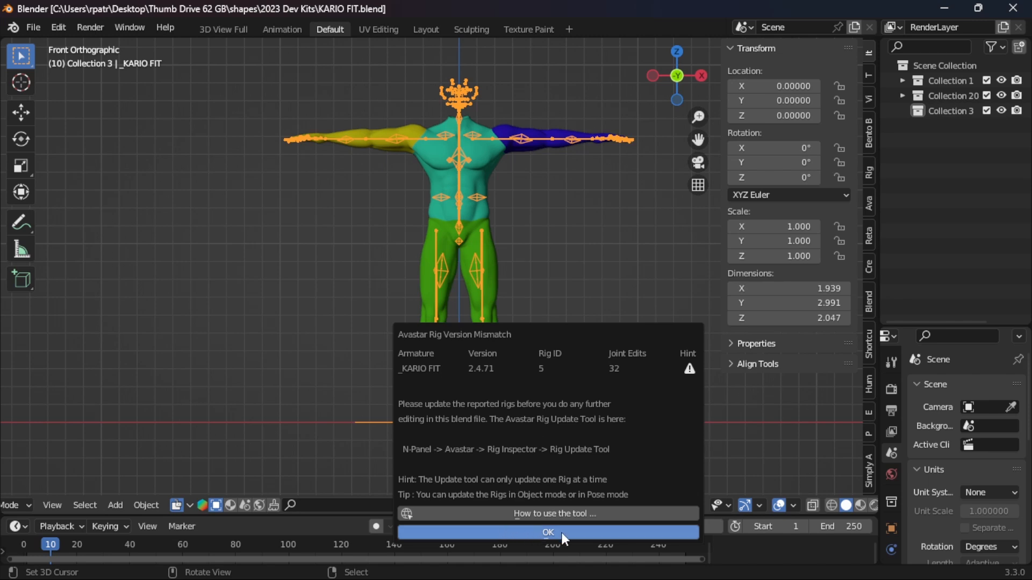
Step: Dismiss the Avastar rig version mismatch notice and select the KARIO_FIT_BODY mesh
{"action": "left_click", "coordinate": [540, 535]}
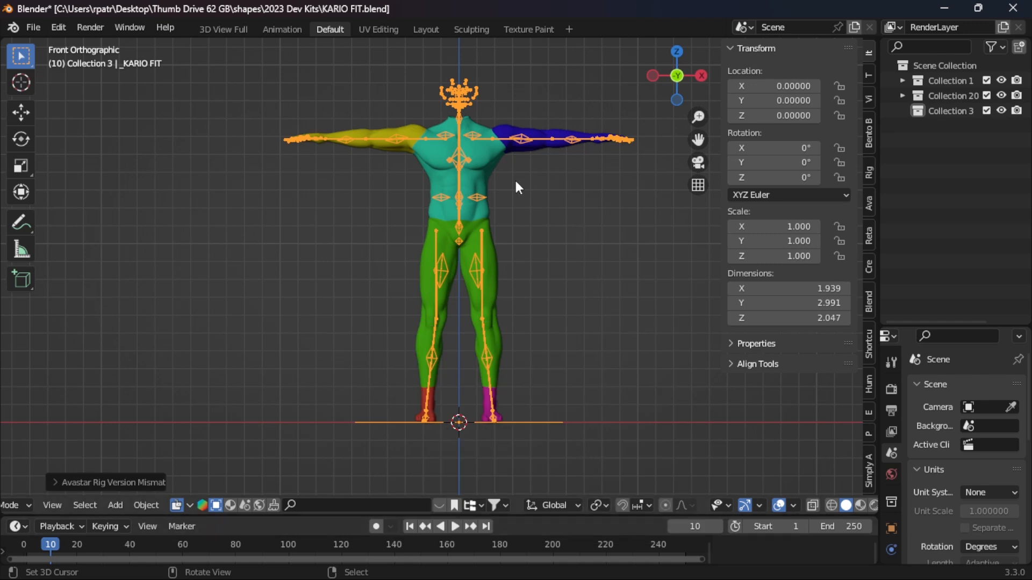
{"action": "left_click", "coordinate": [489, 163]}
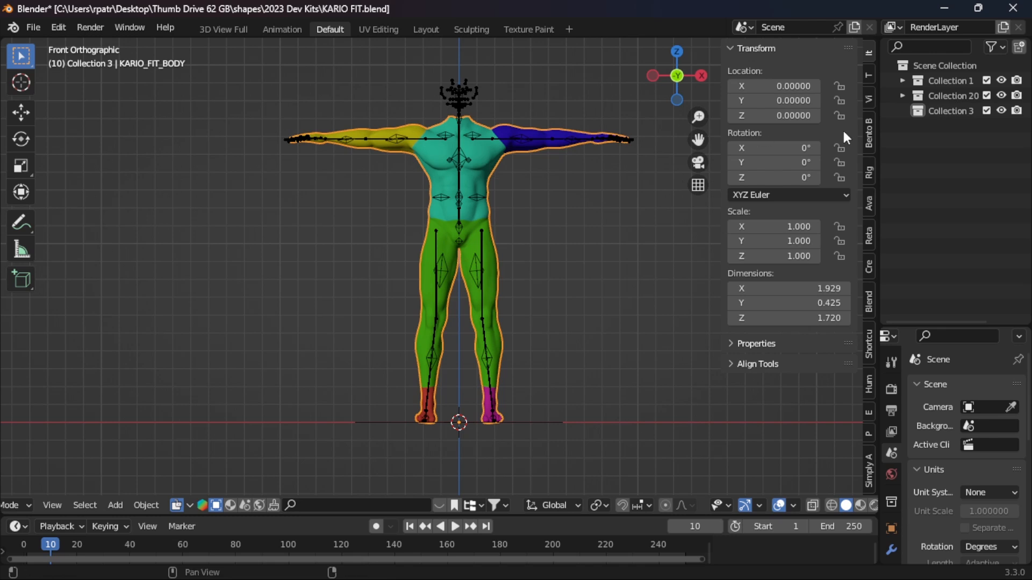
Step: Hide Collection 1, which holds the armature, and make Collection 3 the active collection
{"action": "left_click", "coordinate": [1002, 96]}
{"action": "left_click", "coordinate": [1001, 95]}
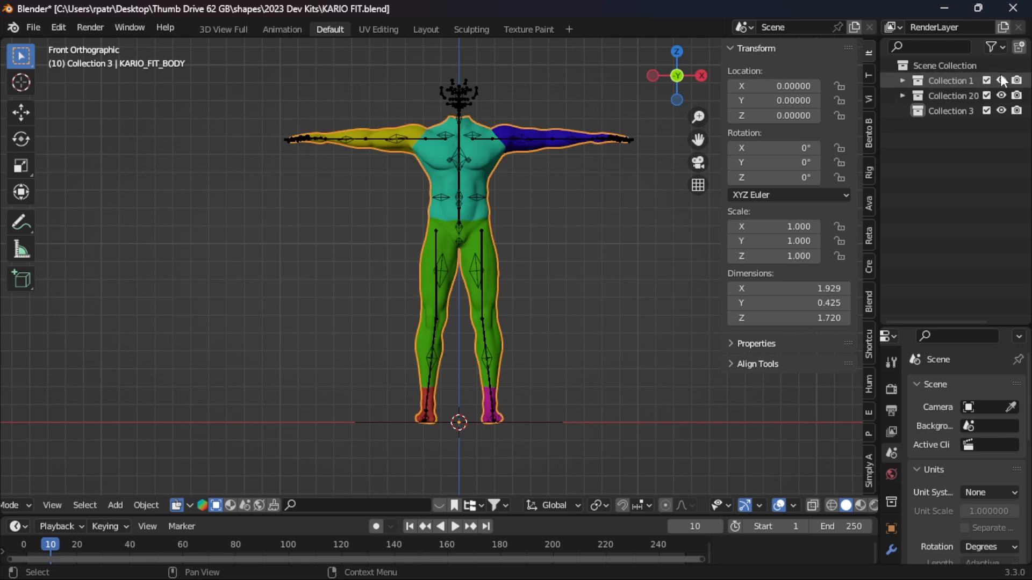
{"action": "left_click", "coordinate": [1002, 80]}
{"action": "left_click", "coordinate": [1001, 80]}
{"action": "left_click", "coordinate": [1001, 80]}
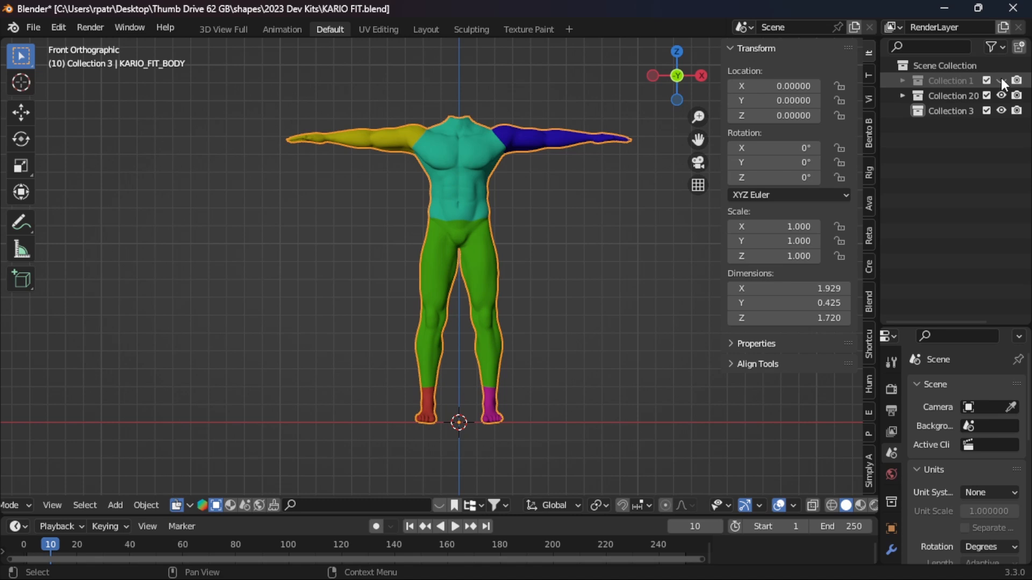
{"action": "left_click", "coordinate": [942, 110]}
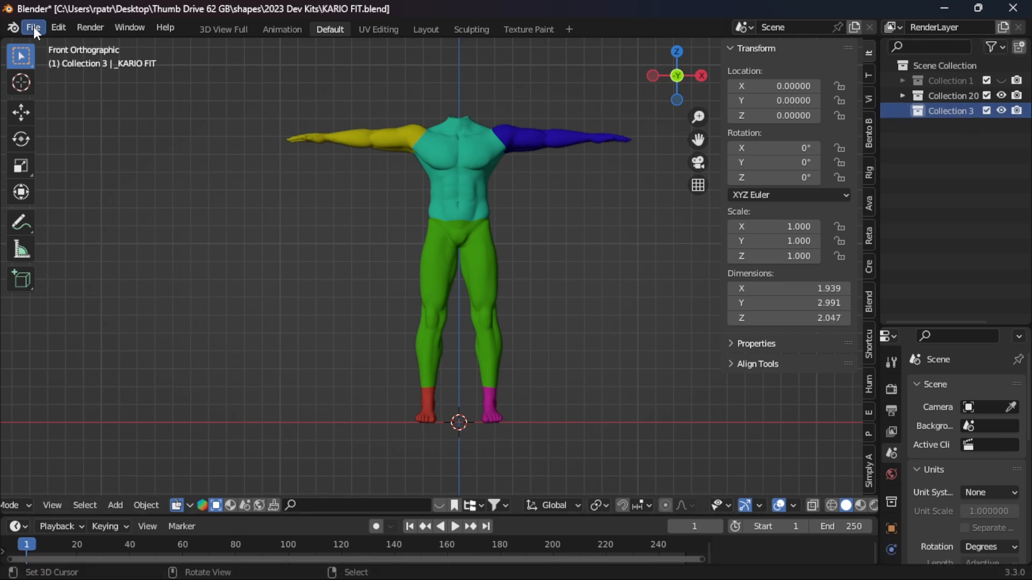
Step: Start saving the file under a new location, creating and opening a Desktop folder named Kario Tshirt Tut 2025
{"action": "left_click", "coordinate": [33, 27]}
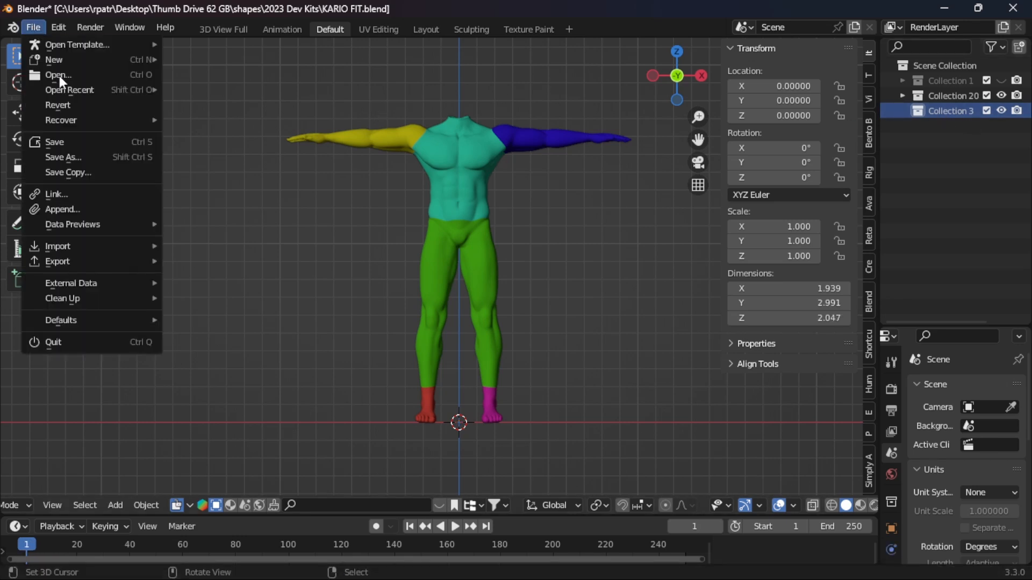
{"action": "left_click", "coordinate": [70, 156]}
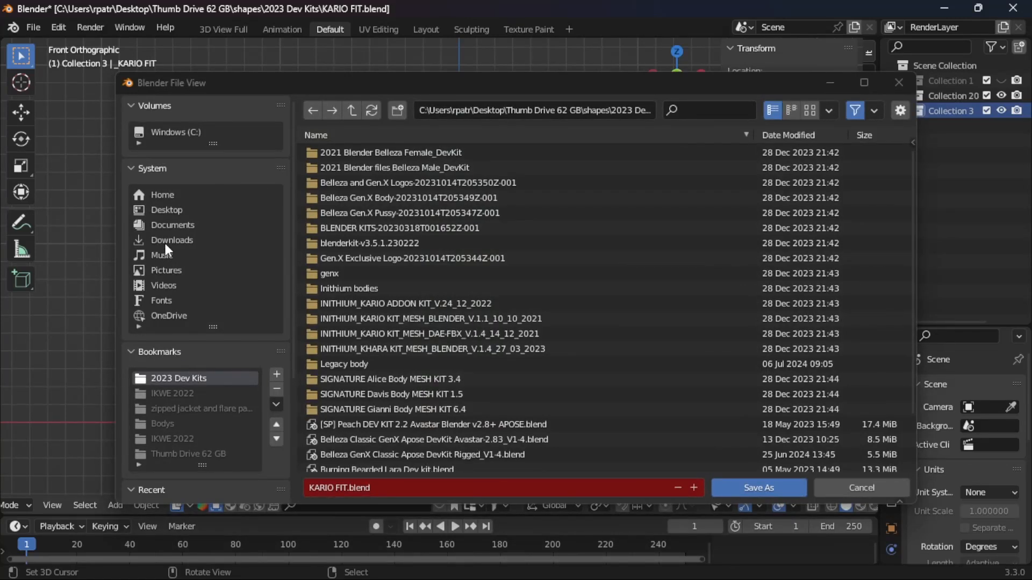
{"action": "left_click", "coordinate": [163, 209]}
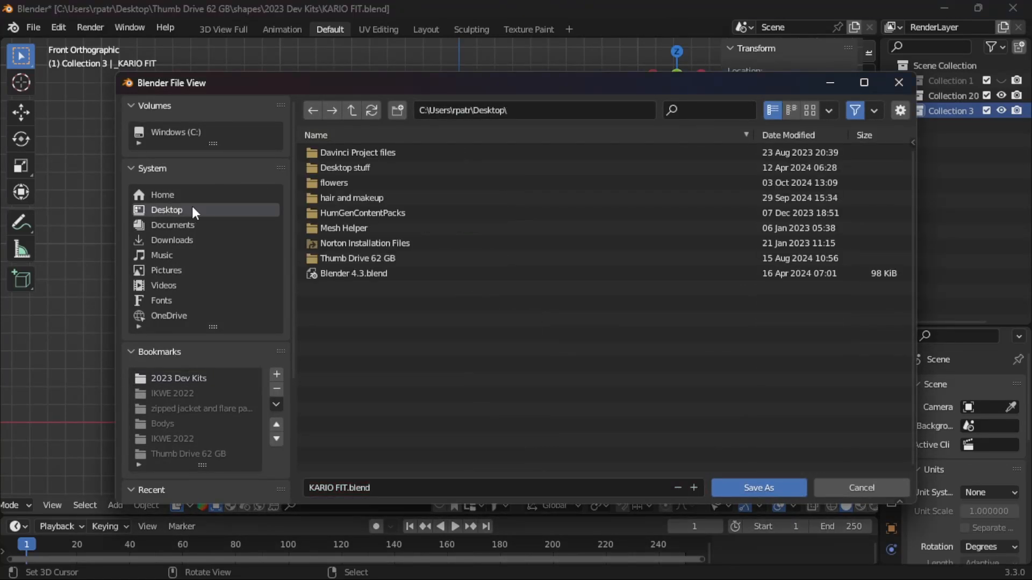
{"action": "double_click", "coordinate": [397, 110]}
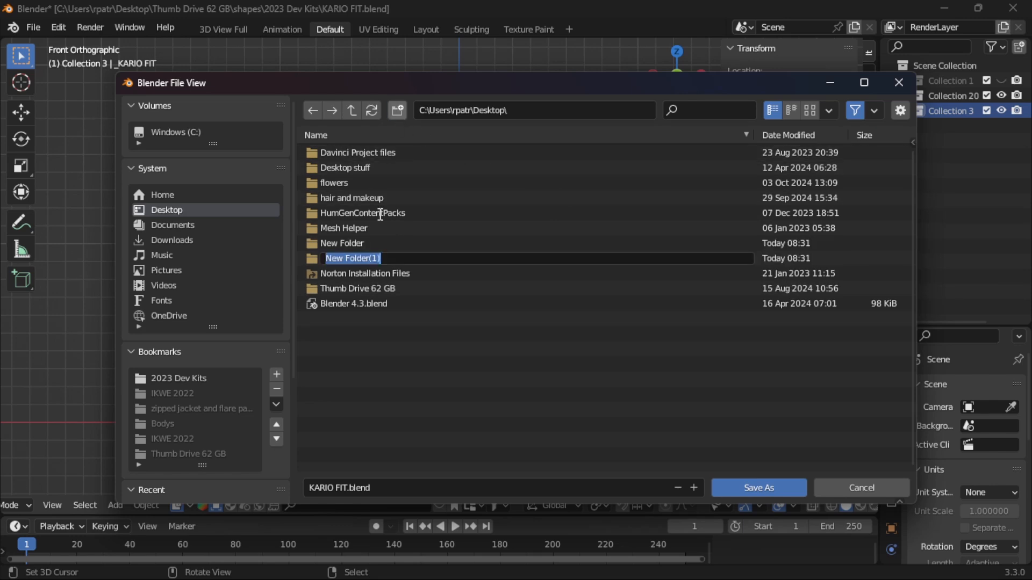
{"action": "type", "text": "Kario"}
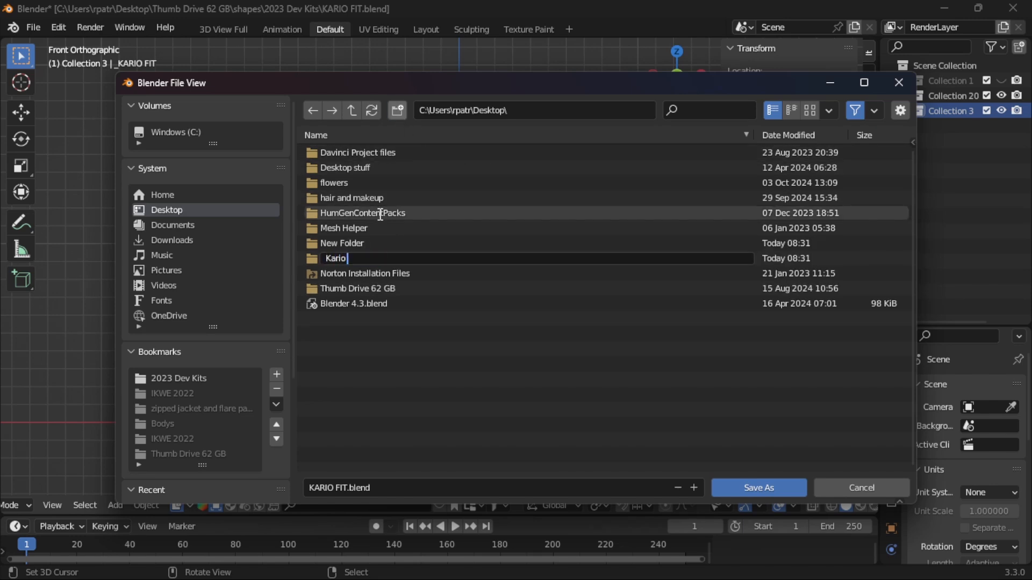
{"action": "type", "text": " Tshirt Tut 2025"}
{"action": "key", "text": "Return"}
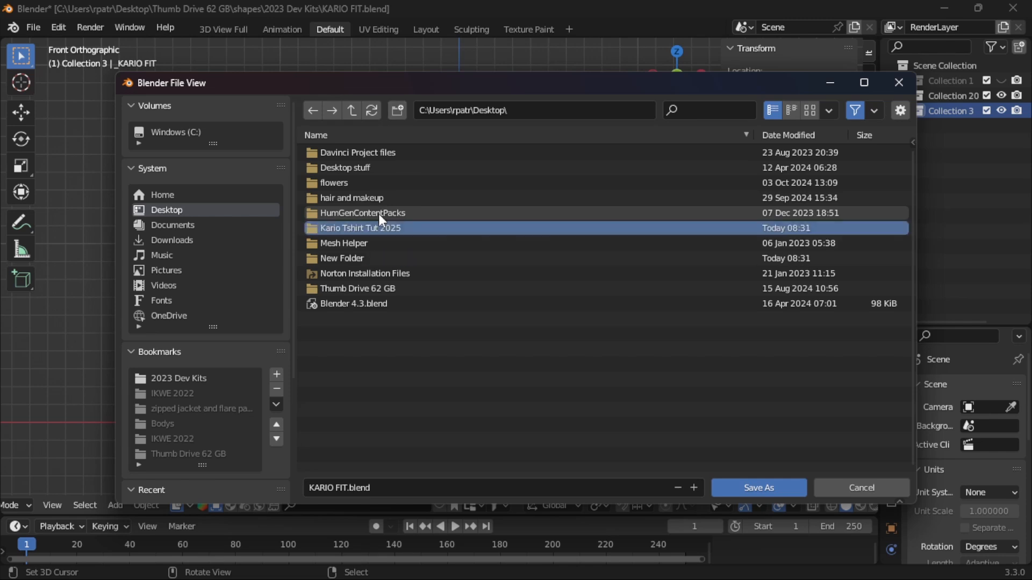
{"action": "double_click", "coordinate": [376, 228]}
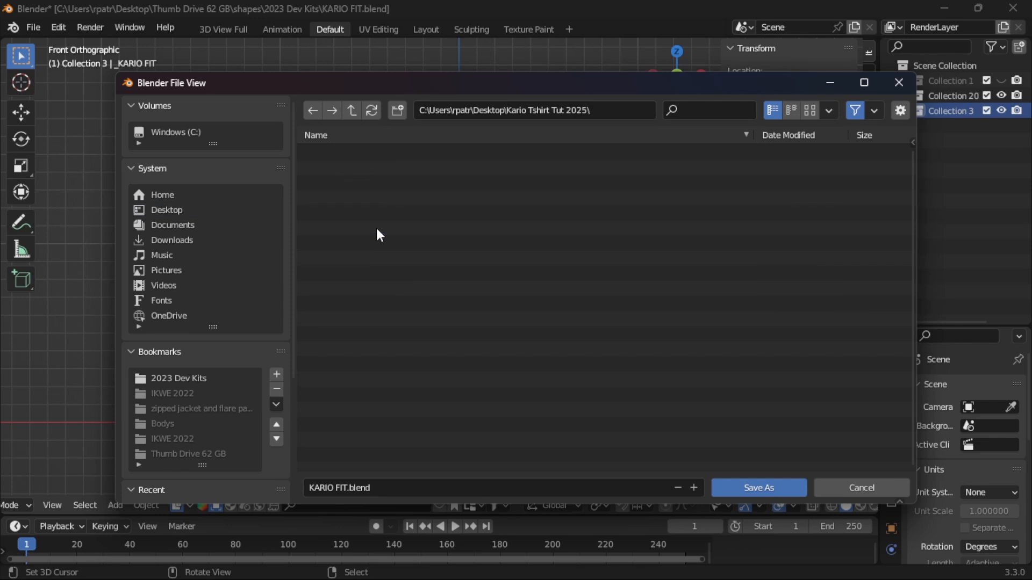
Step: Name the file TShirt KARIO FIT.blend and save it in the new folder
{"action": "left_click", "coordinate": [378, 489]}
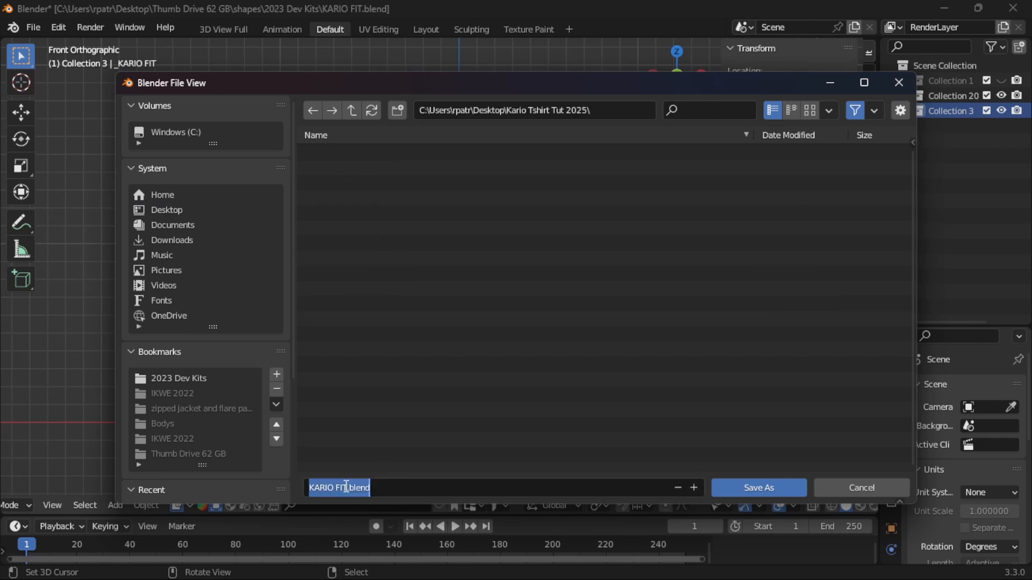
{"action": "left_click", "coordinate": [311, 489]}
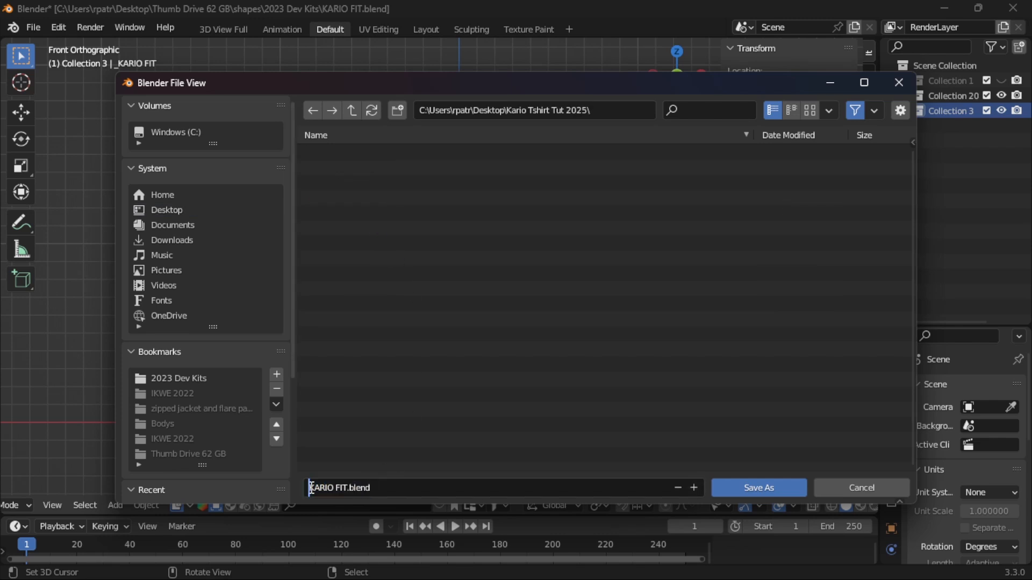
{"action": "type", "text": "TShirt"}
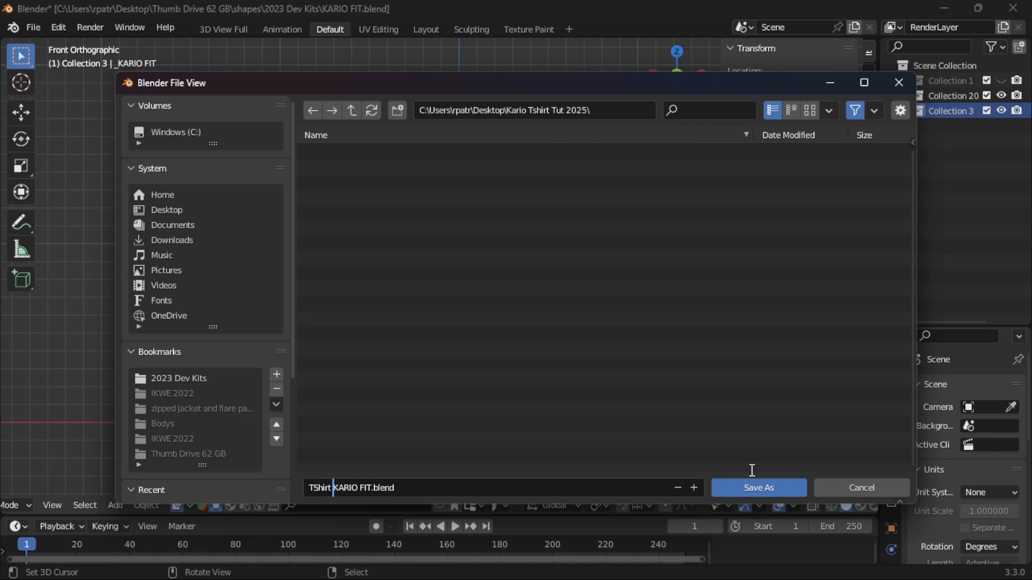
{"action": "left_click", "coordinate": [745, 489]}
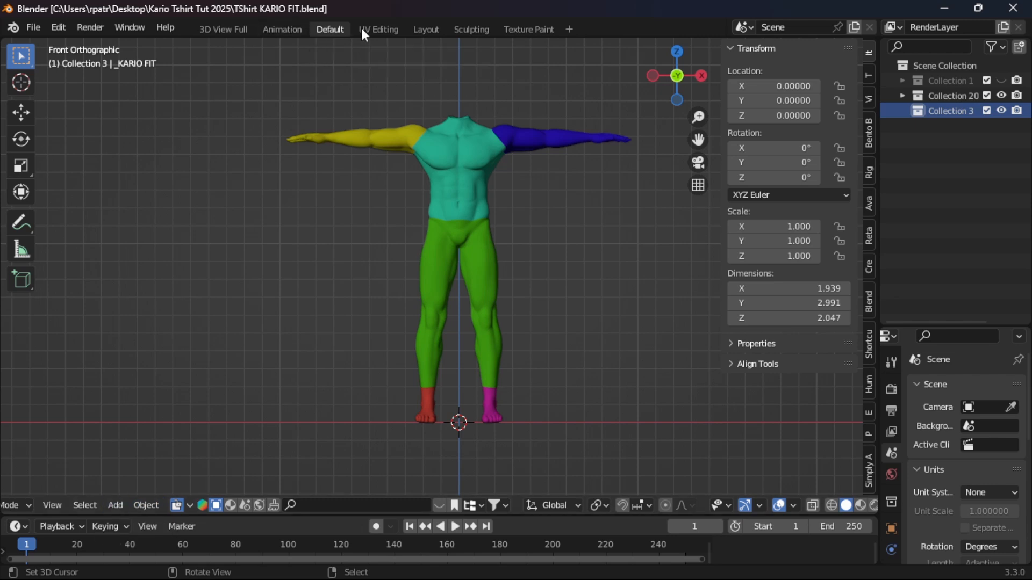
Step: Switch to the Layout workspace and frame the whole body in front orthographic view
{"action": "left_click", "coordinate": [426, 29]}
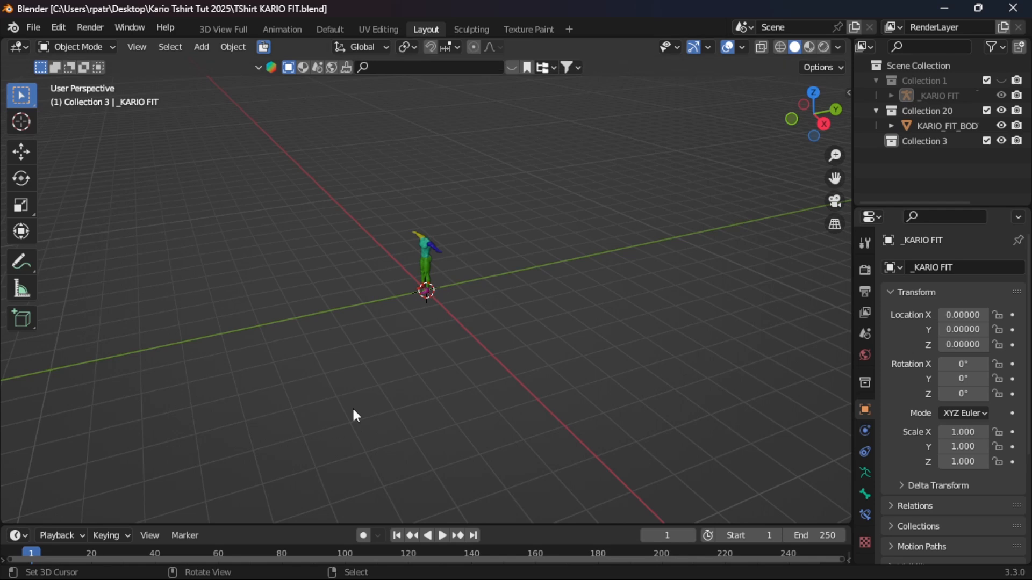
{"action": "key", "text": "KP_1"}
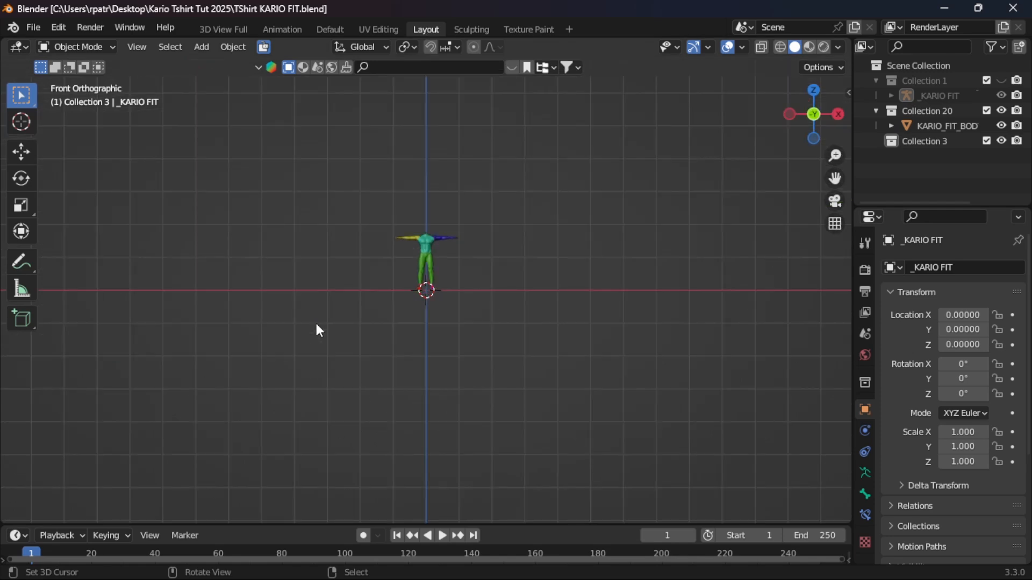
{"action": "scroll", "coordinate": [427, 335], "scroll_direction": "up", "scroll_amount": 5}
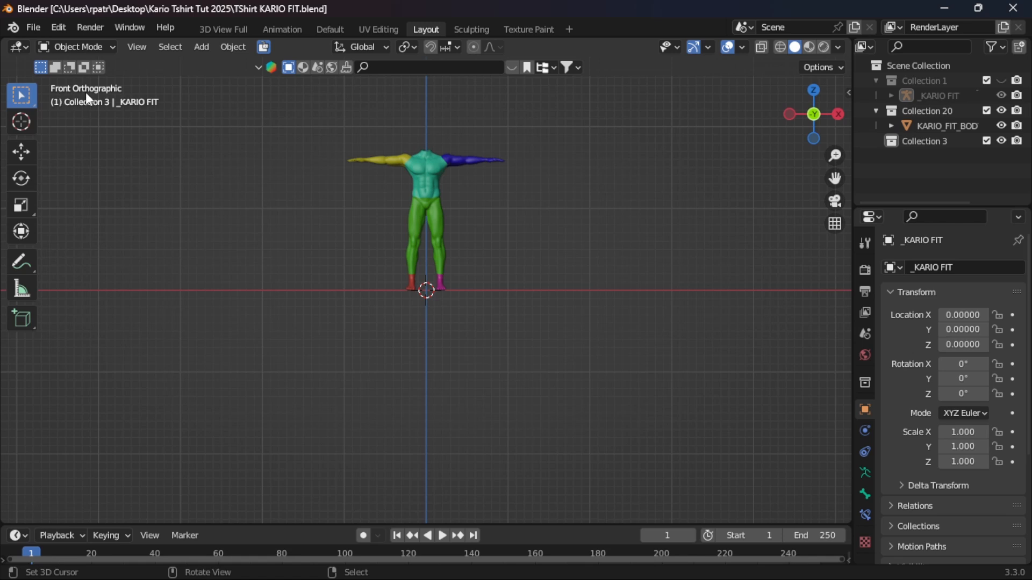
{"action": "scroll", "coordinate": [371, 243], "scroll_direction": "up", "scroll_amount": 3}
{"action": "middle_click_drag", "start_coordinate": [350, 165], "coordinate": [379, 288], "text": "shift"}
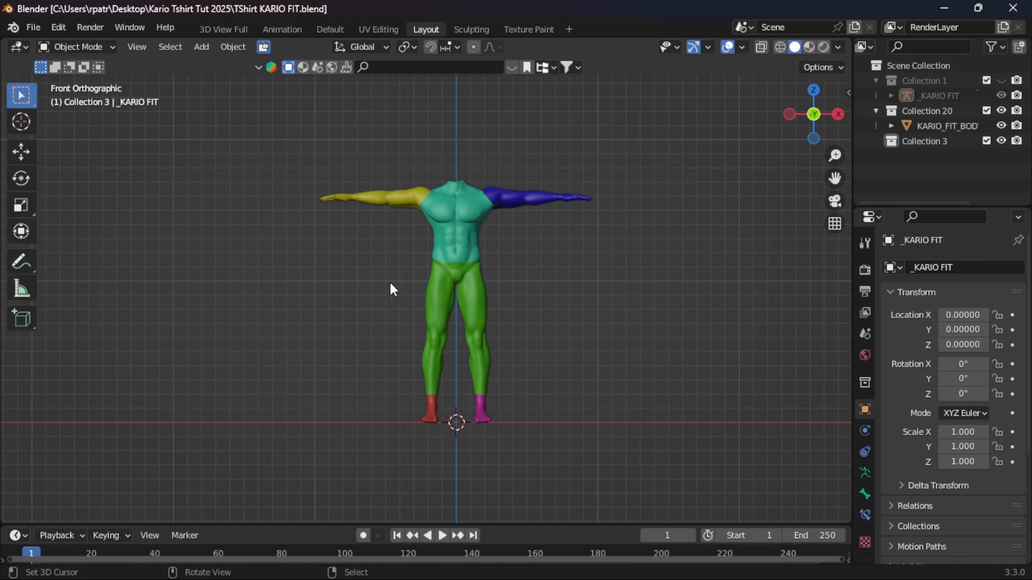
{"action": "scroll", "coordinate": [391, 281], "scroll_direction": "up", "scroll_amount": 1}
{"action": "scroll", "coordinate": [394, 281], "scroll_direction": "up", "scroll_amount": 1}
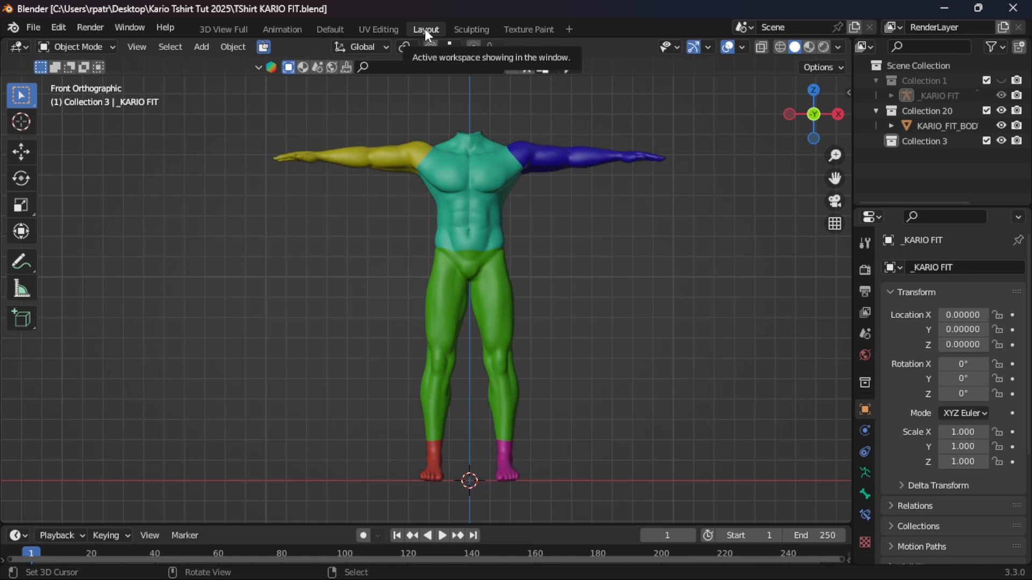
{"action": "left_click", "coordinate": [569, 30]}
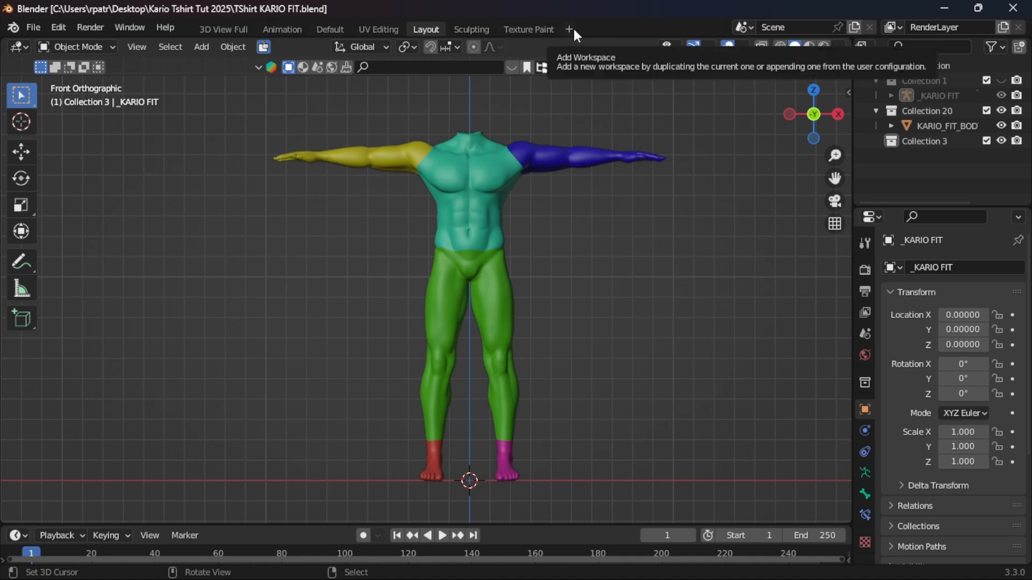
{"action": "right_click", "coordinate": [524, 31]}
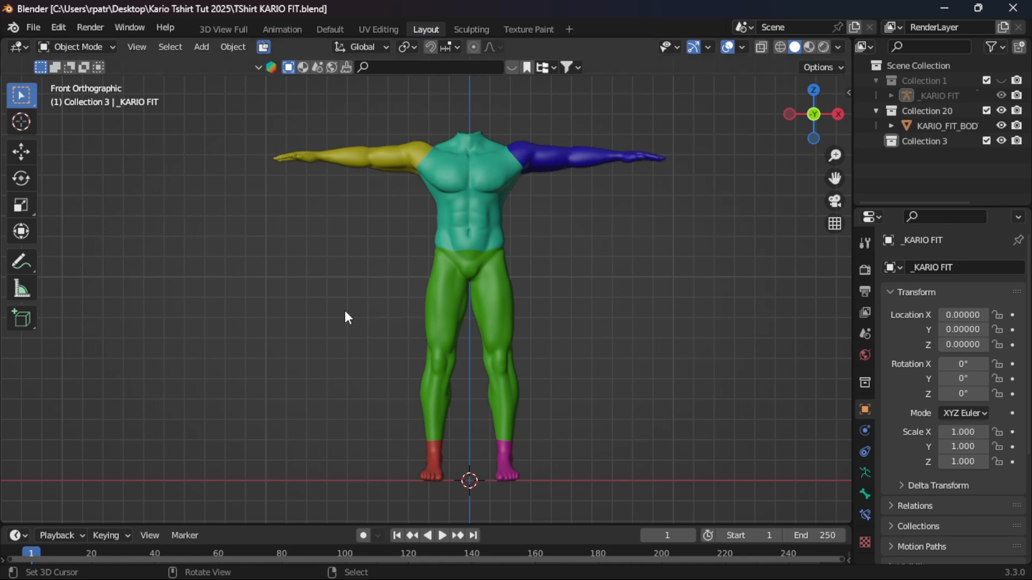
Step: Add a plane mesh at the world origin in Collection 3
{"action": "left_click", "coordinate": [203, 46]}
{"action": "mouse_move", "coordinate": [294, 65]}
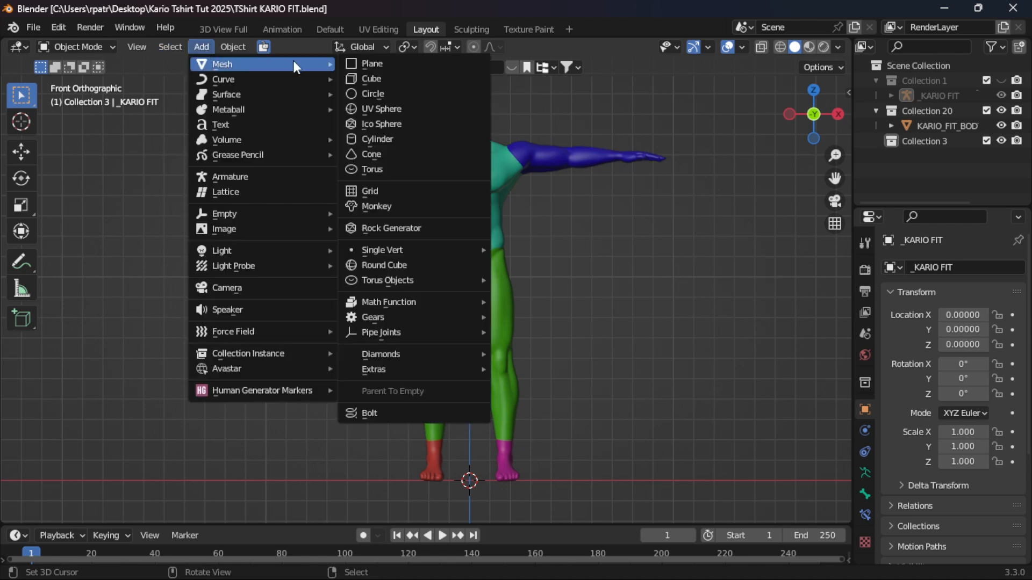
{"action": "left_click", "coordinate": [389, 63]}
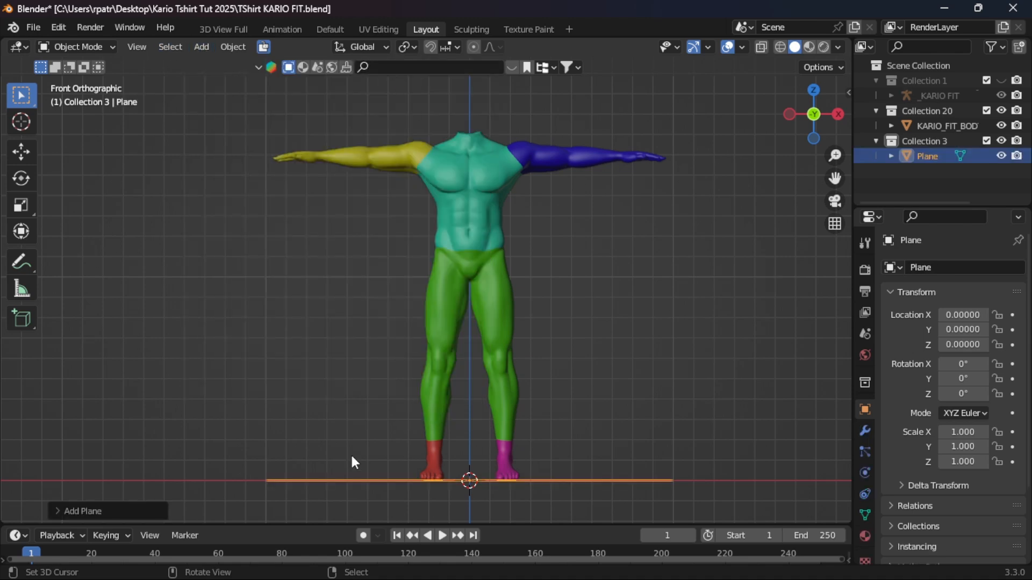
Step: Rotate the plane 90° about the global X axis so it stands upright
{"action": "middle_click_drag", "start_coordinate": [356, 392], "coordinate": [333, 313]}
{"action": "scroll", "coordinate": [339, 321], "scroll_direction": "down", "scroll_amount": 3}
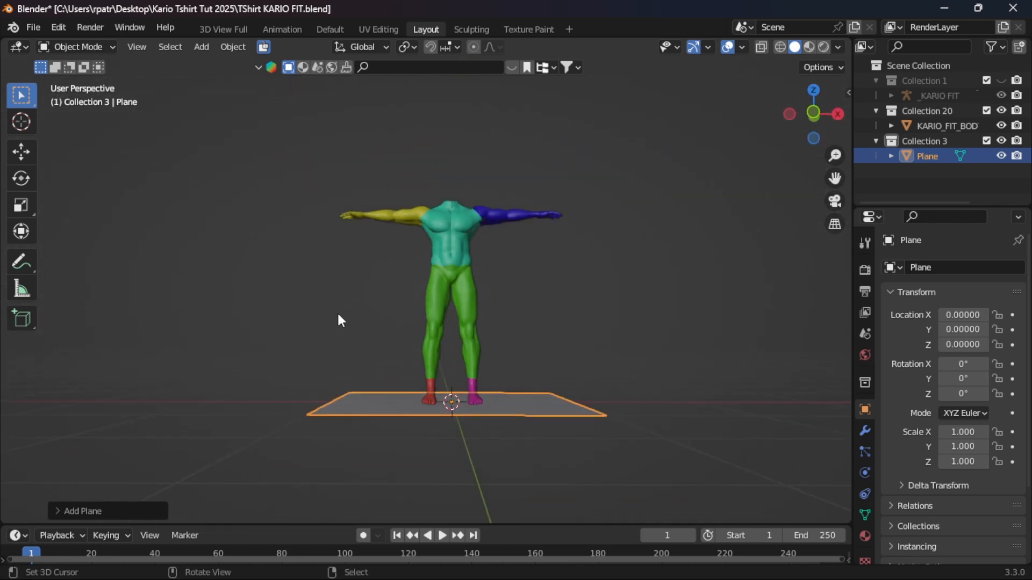
{"action": "key", "text": "r"}
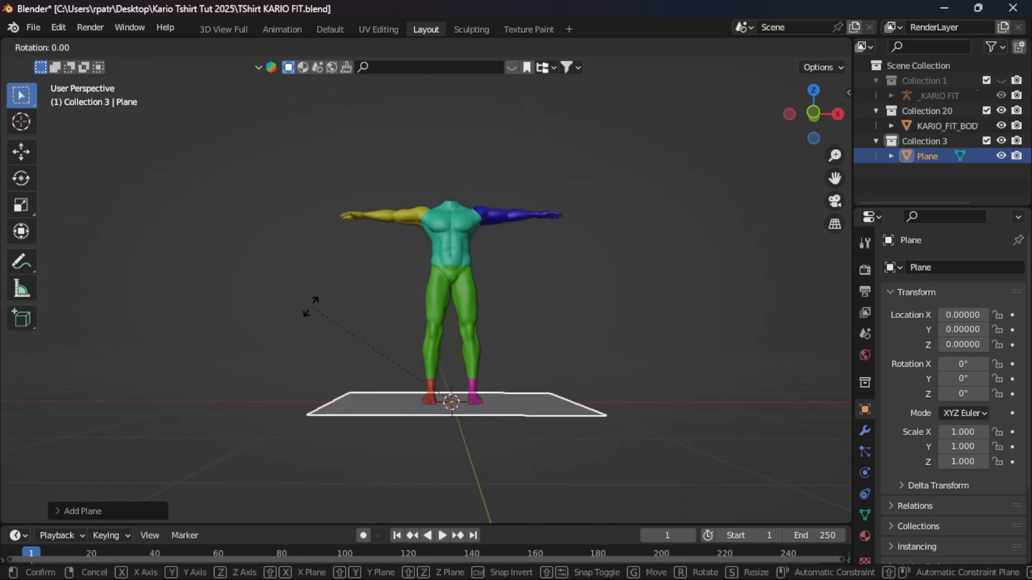
{"action": "key", "text": "x"}
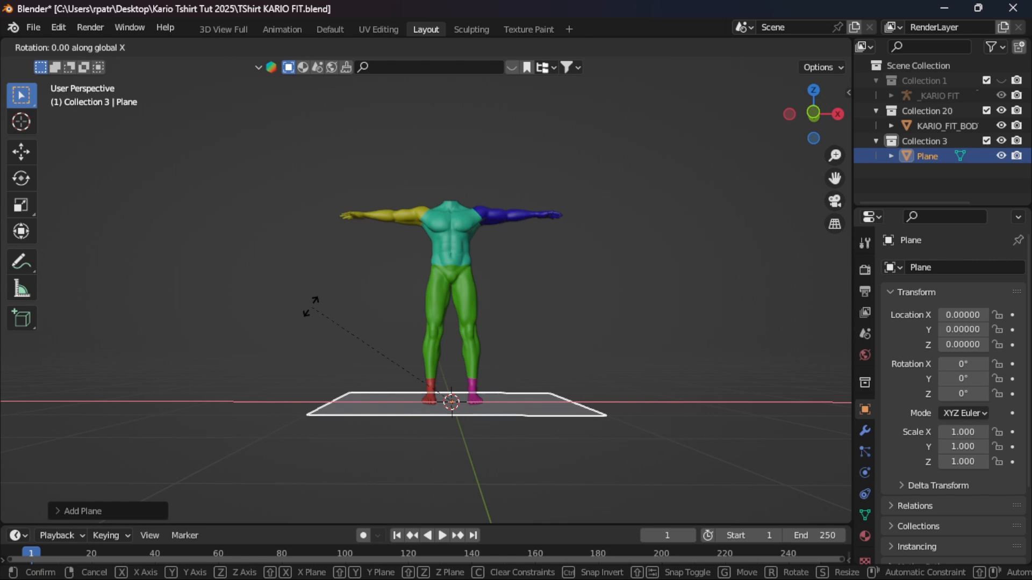
{"action": "type", "text": "90"}
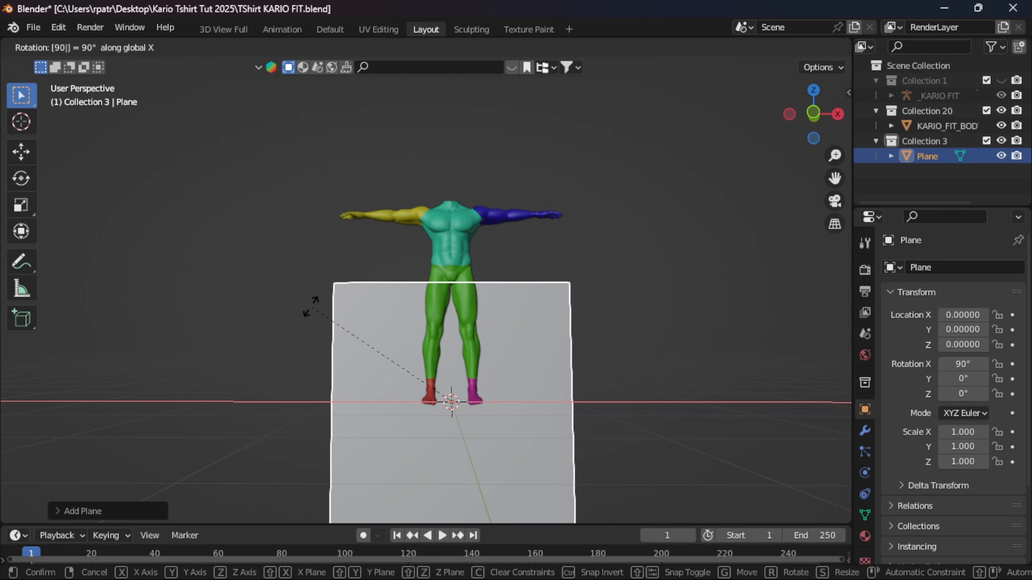
{"action": "key", "text": "Return"}
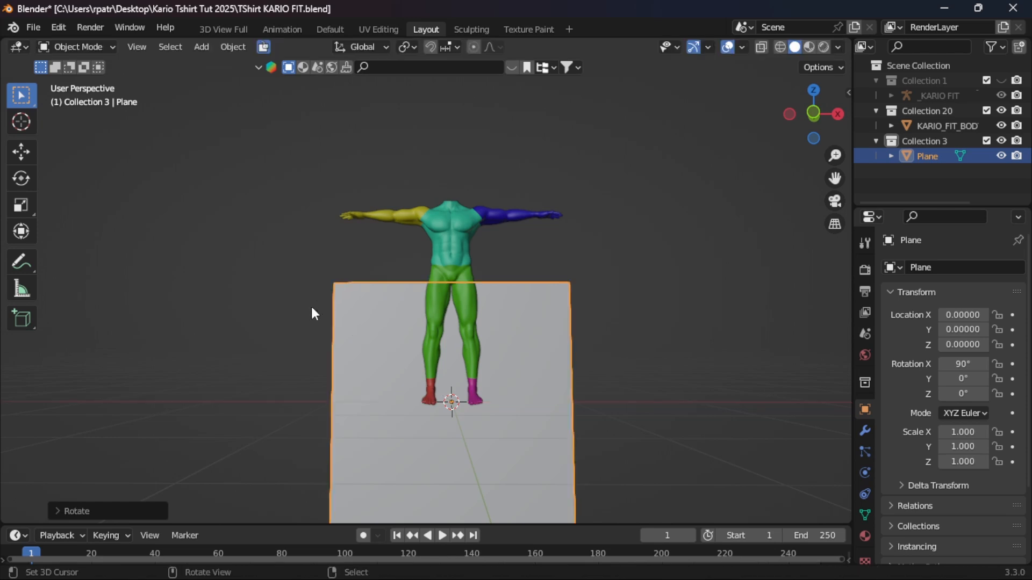
Step: Enable the object Move gizmo and raise the plane along Z to about 0.79, in line with the body
{"action": "scroll", "coordinate": [376, 417], "scroll_direction": "down", "scroll_amount": 1}
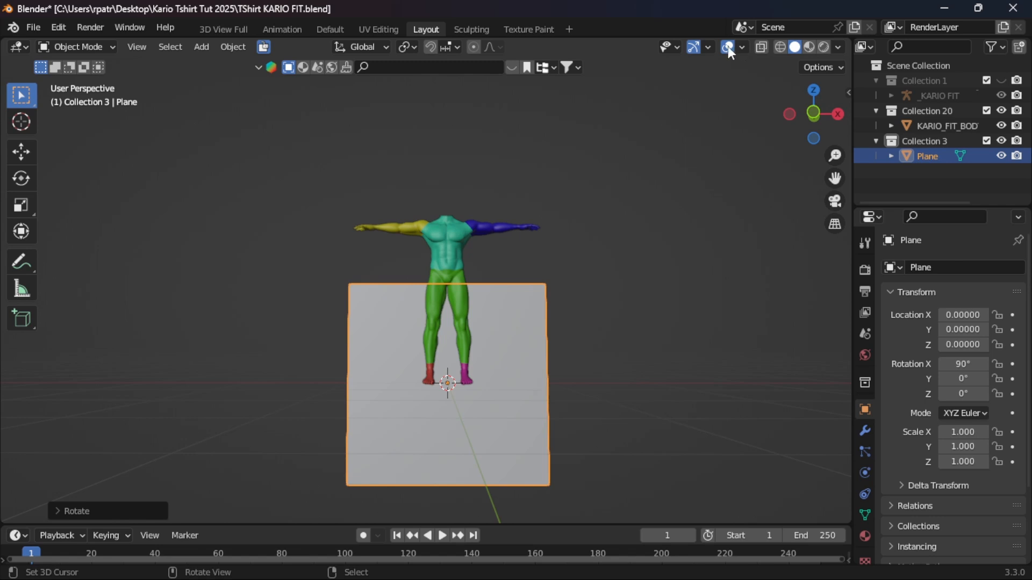
{"action": "left_click", "coordinate": [708, 47]}
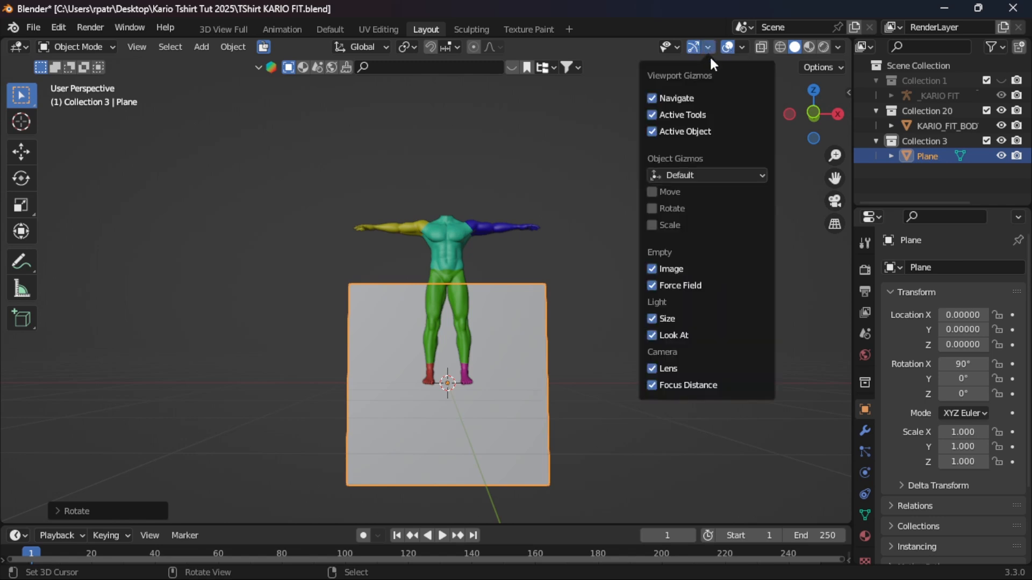
{"action": "left_click", "coordinate": [652, 192]}
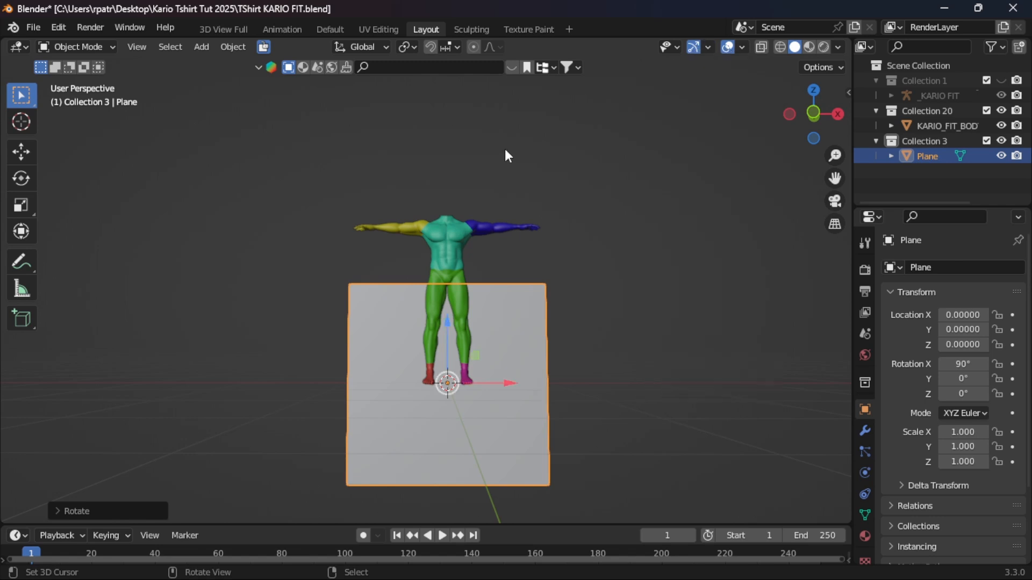
{"action": "left_click_drag", "start_coordinate": [449, 324], "coordinate": [443, 244]}
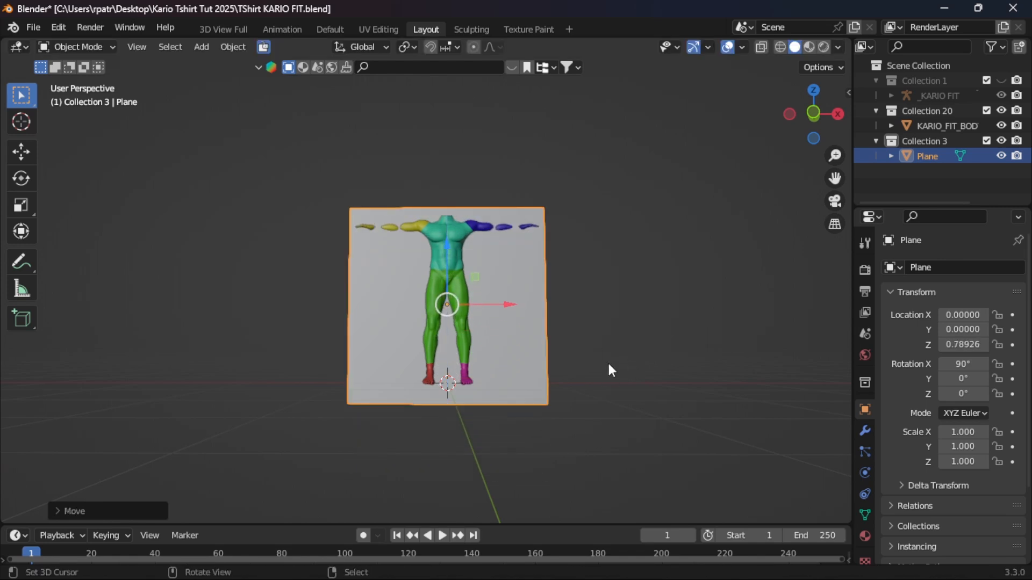
Step: Scale the plane uniformly down to about 0.041 and raise it along Z to about 1.63, level with the collarbones
{"action": "key", "text": "s"}
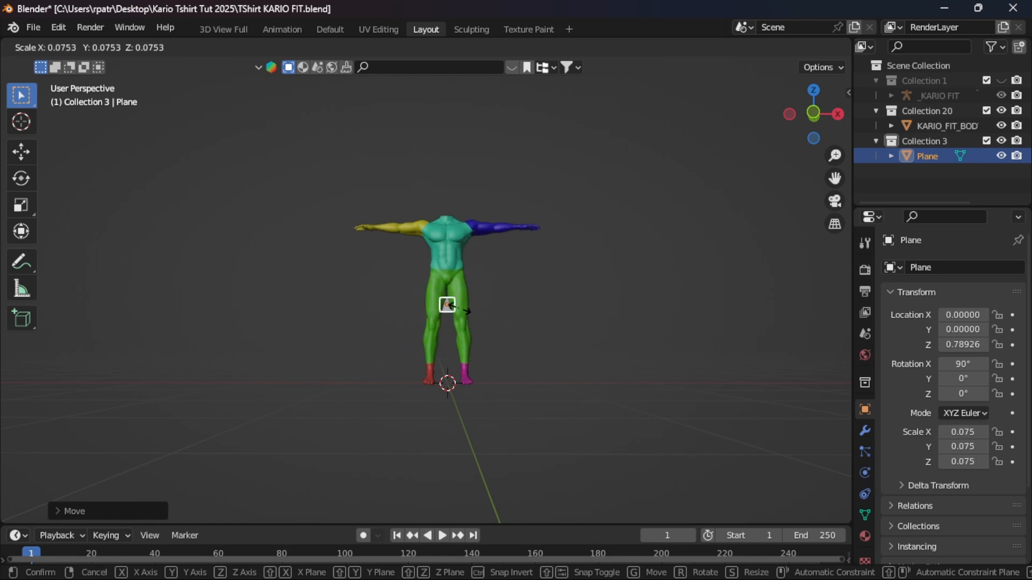
{"action": "left_click", "coordinate": [447, 305]}
{"action": "scroll", "coordinate": [495, 366], "scroll_direction": "up", "scroll_amount": 4}
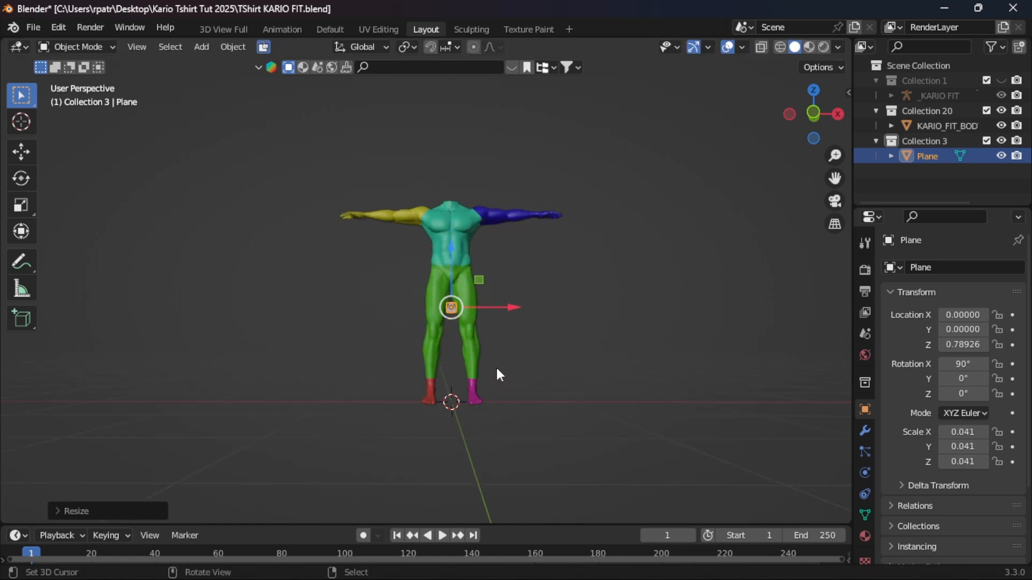
{"action": "scroll", "coordinate": [560, 341], "scroll_direction": "up", "scroll_amount": 1}
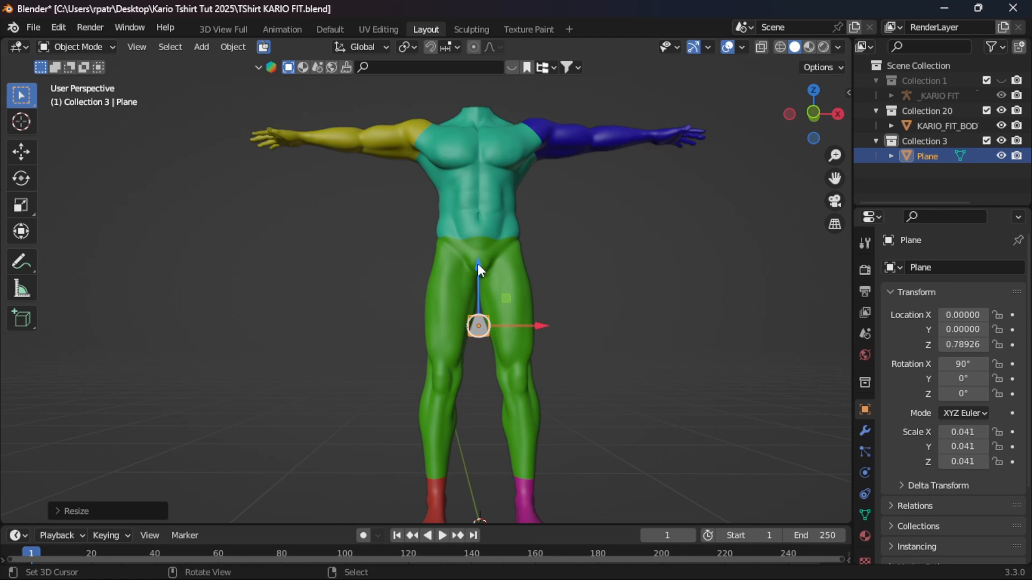
{"action": "left_click_drag", "start_coordinate": [478, 264], "coordinate": [476, 164]}
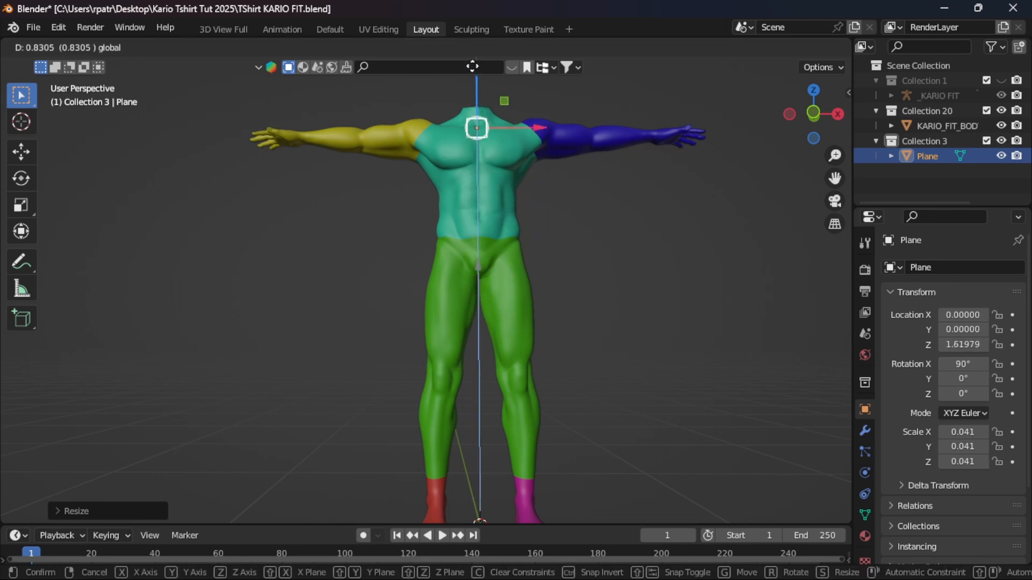
{"action": "left_click", "coordinate": [505, 121]}
Step: Move the plane forward along Y to about -0.15 so it sits in front of the chest
{"action": "key", "text": "KP_3"}
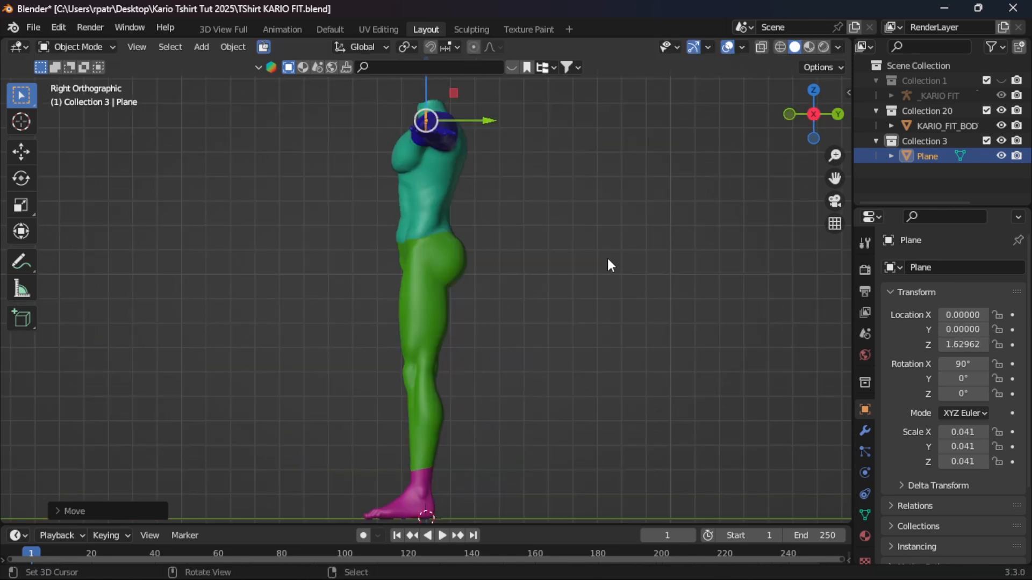
{"action": "left_click_drag", "start_coordinate": [488, 119], "coordinate": [450, 117]}
{"action": "key", "text": "KP_1"}
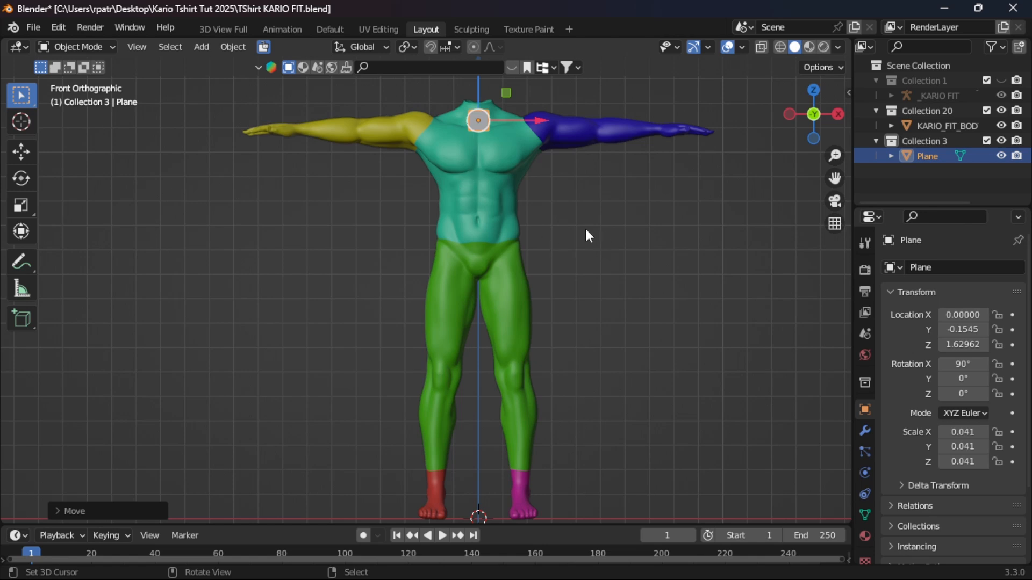
Step: Lower the plane slightly to a Z location of about 1.628 and shrink it uniformly to a scale of about 0.024
{"action": "middle_click_drag", "start_coordinate": [559, 189], "coordinate": [551, 363], "text": "shift"}
{"action": "scroll", "coordinate": [540, 254], "scroll_direction": "up", "scroll_amount": 1}
{"action": "scroll", "coordinate": [545, 253], "scroll_direction": "up", "scroll_amount": 1}
{"action": "scroll", "coordinate": [549, 315], "scroll_direction": "up", "scroll_amount": 1}
{"action": "scroll", "coordinate": [549, 315], "scroll_direction": "up", "scroll_amount": 2}
{"action": "scroll", "coordinate": [577, 353], "scroll_direction": "up", "scroll_amount": 1}
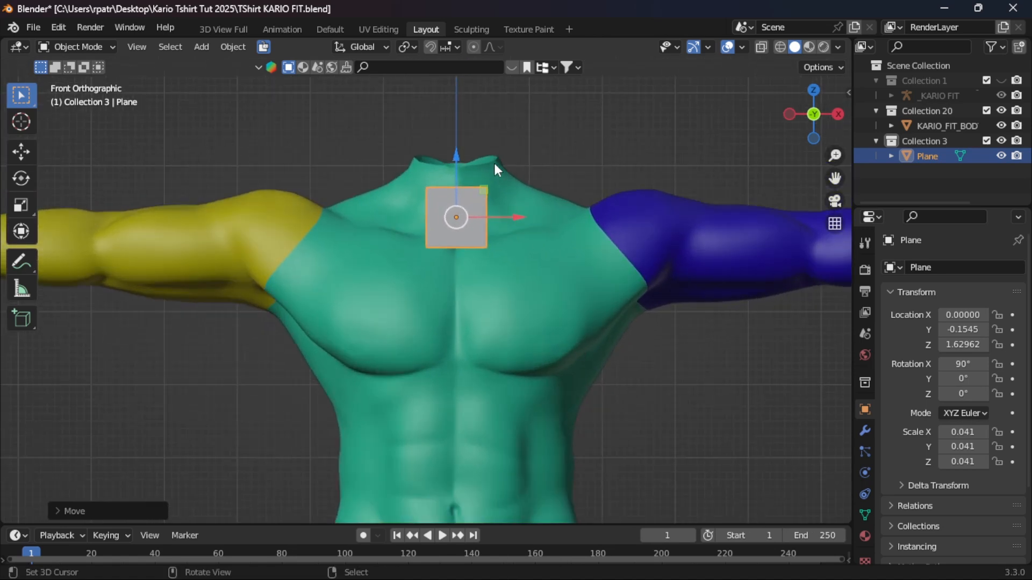
{"action": "mouse_move", "coordinate": [458, 155]}
{"action": "left_mouse_down"}
{"action": "mouse_move", "coordinate": [456, 134]}
{"action": "mouse_move", "coordinate": [456, 155]}
{"action": "left_mouse_up"}
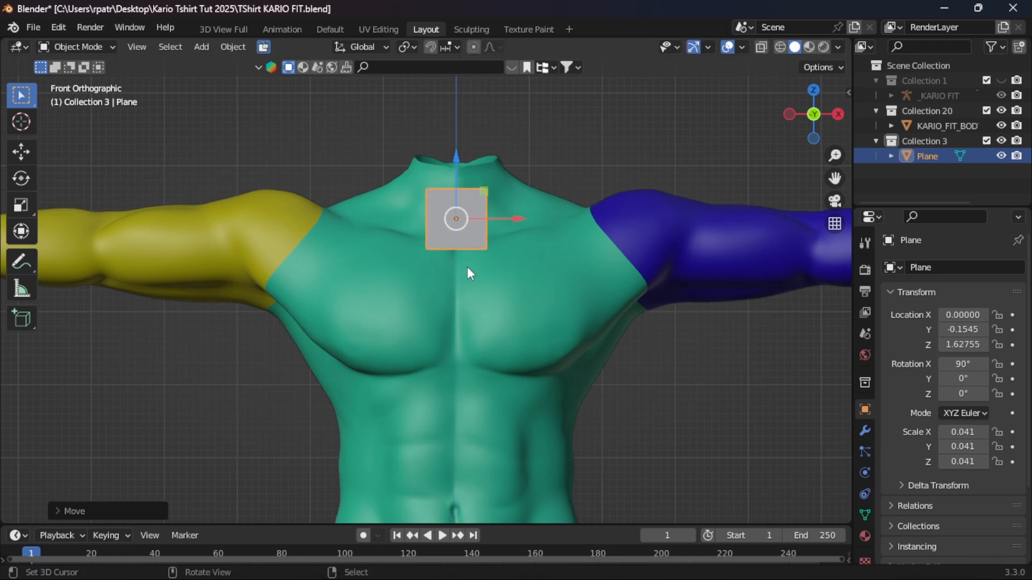
{"action": "key", "text": "s"}
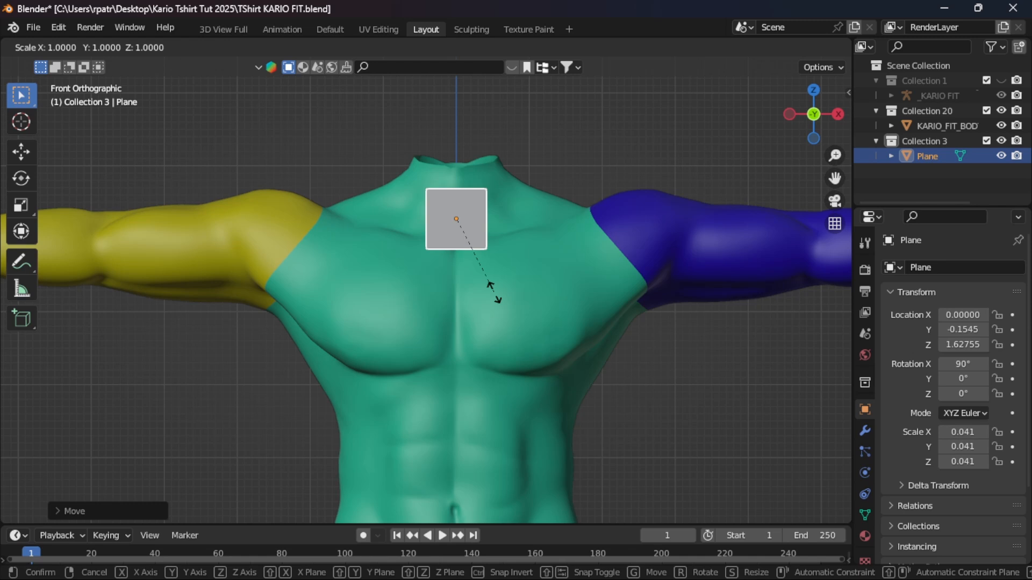
{"action": "left_click", "coordinate": [478, 261]}
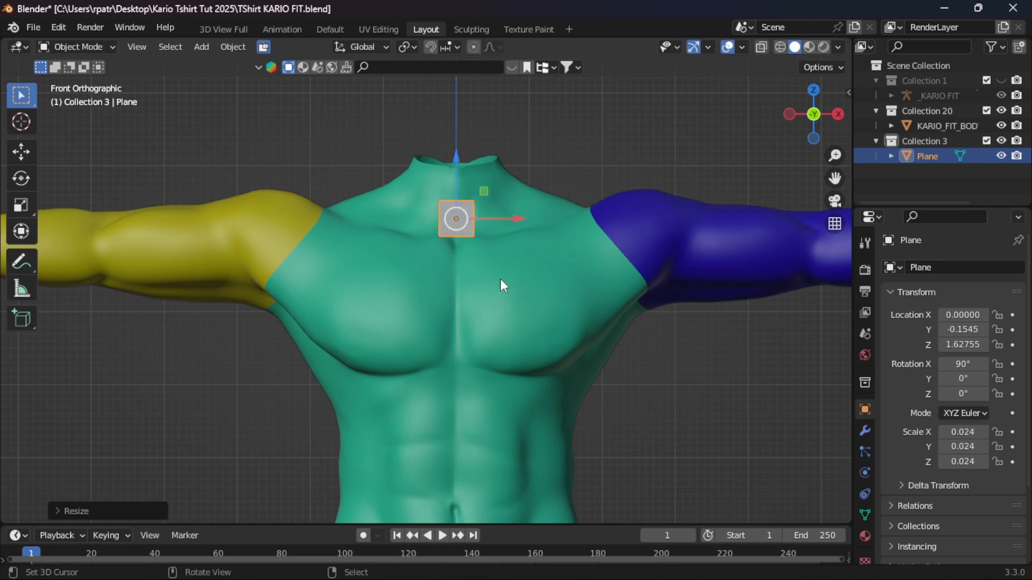
Step: Enter Edit Mode on the plane and subdivide it once into four faces
{"action": "scroll", "coordinate": [506, 279], "scroll_direction": "up", "scroll_amount": 4}
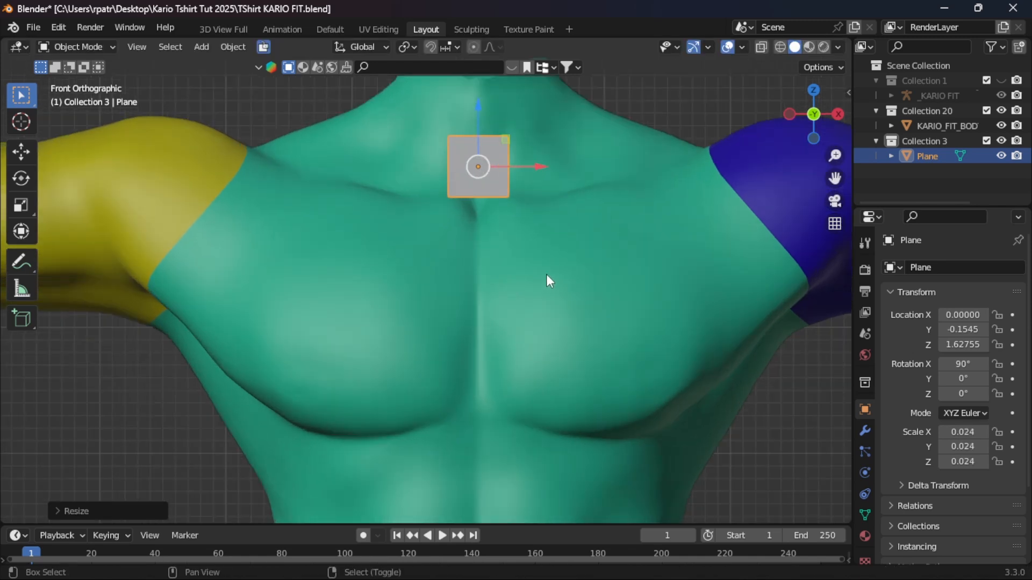
{"action": "middle_click_drag", "start_coordinate": [546, 279], "coordinate": [525, 350], "text": "shift"}
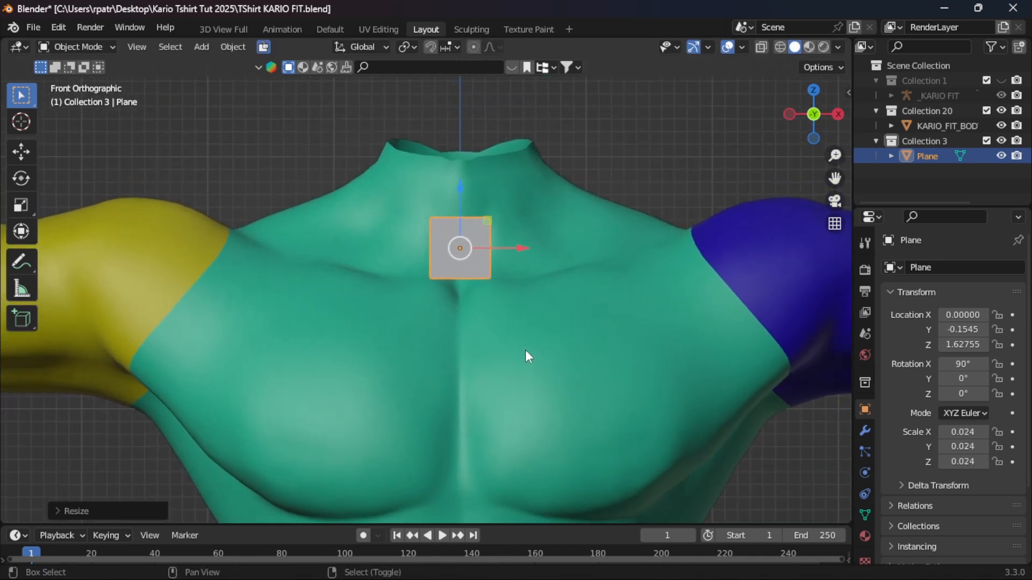
{"action": "left_click", "coordinate": [107, 47]}
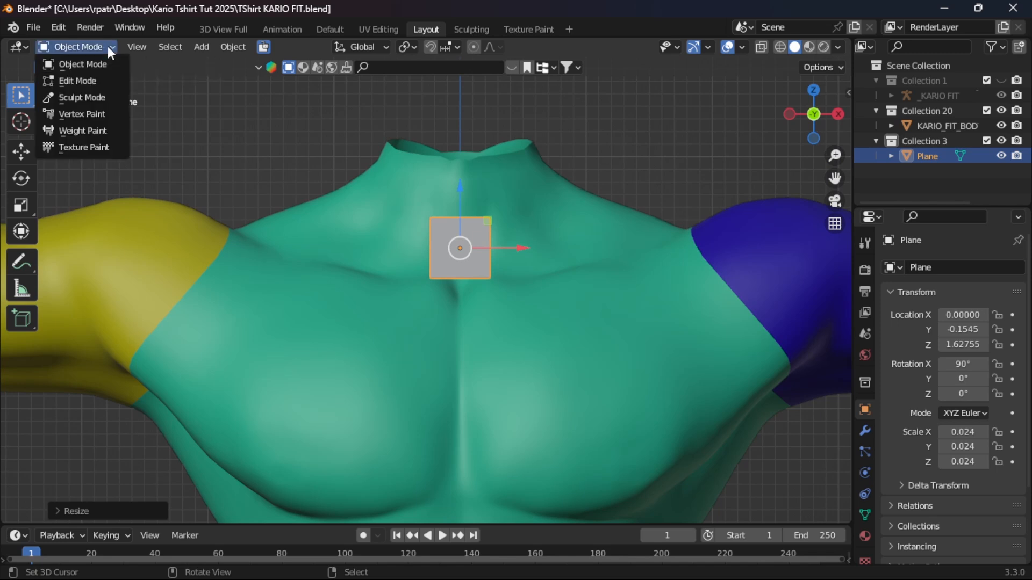
{"action": "left_click", "coordinate": [88, 80]}
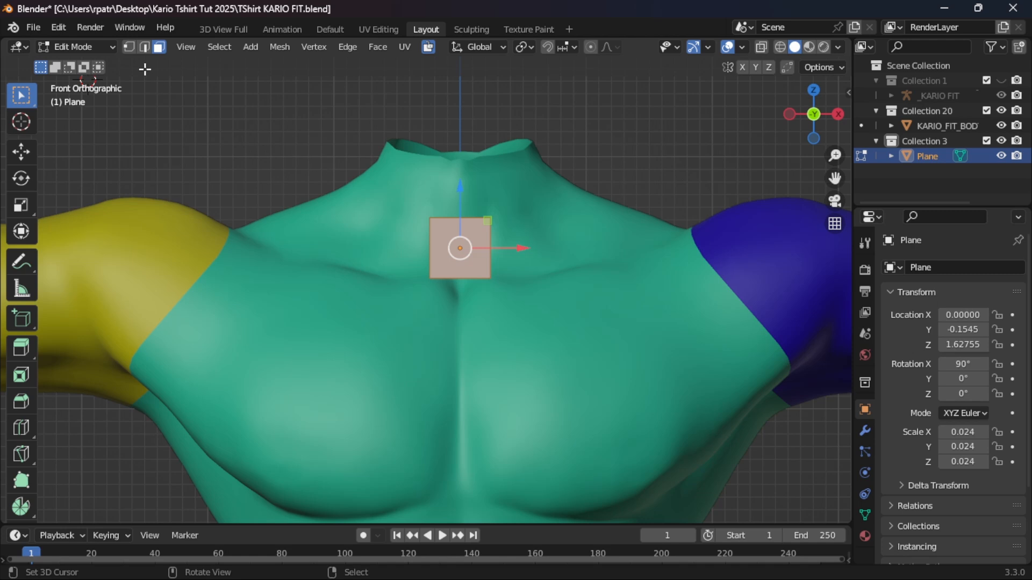
{"action": "left_click", "coordinate": [112, 44]}
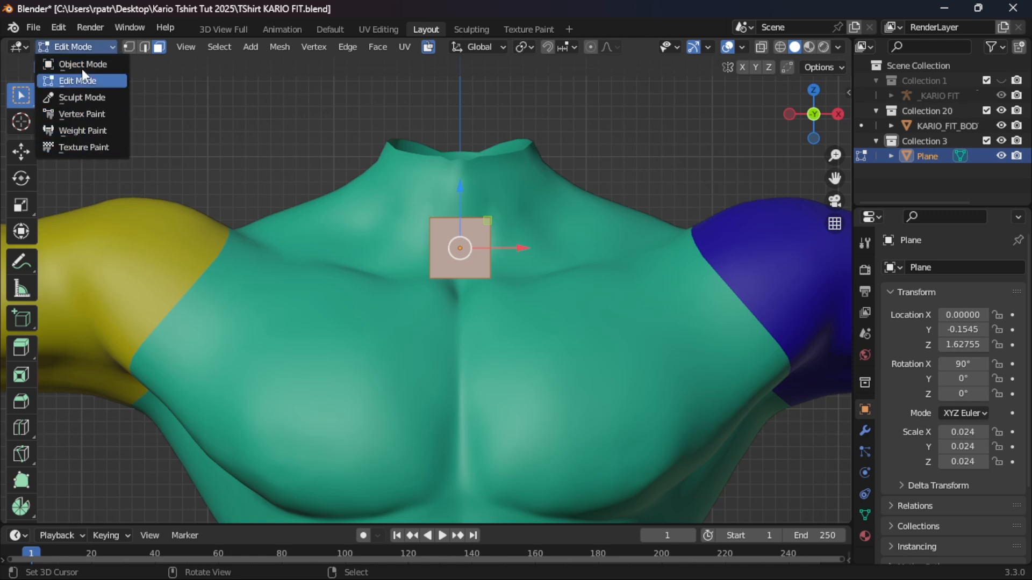
{"action": "left_click", "coordinate": [82, 43]}
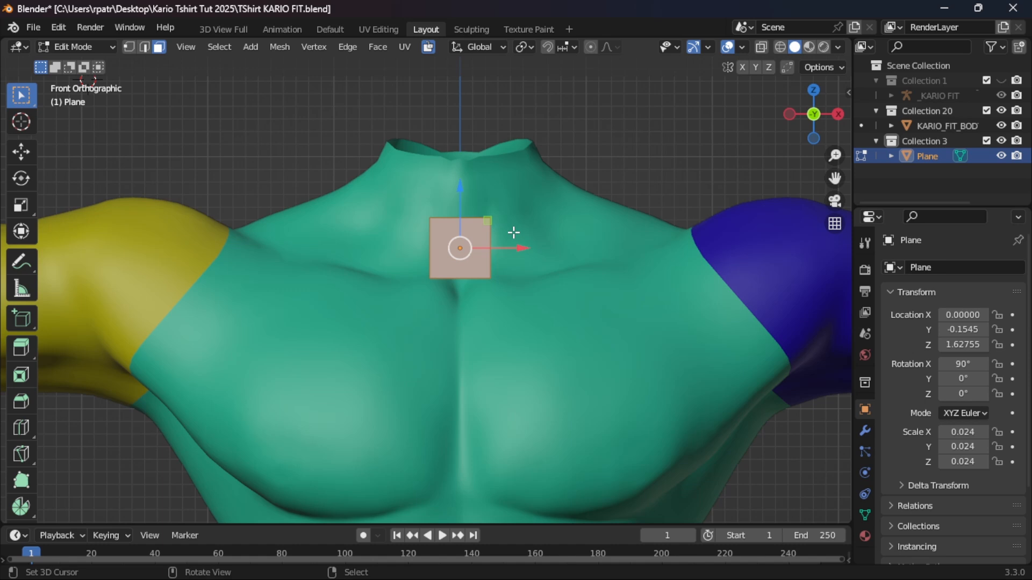
{"action": "left_click", "coordinate": [345, 47]}
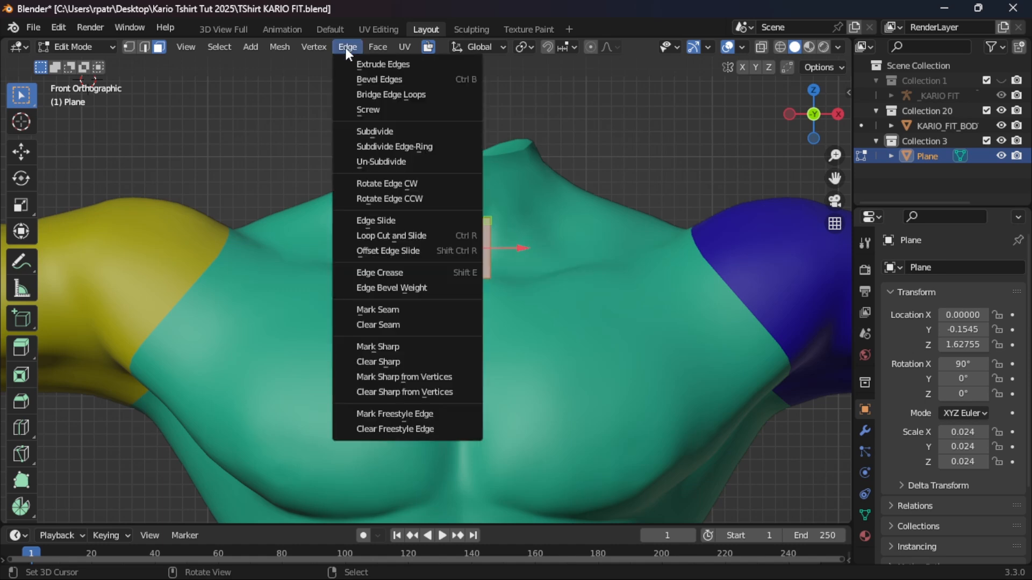
{"action": "left_click", "coordinate": [386, 131]}
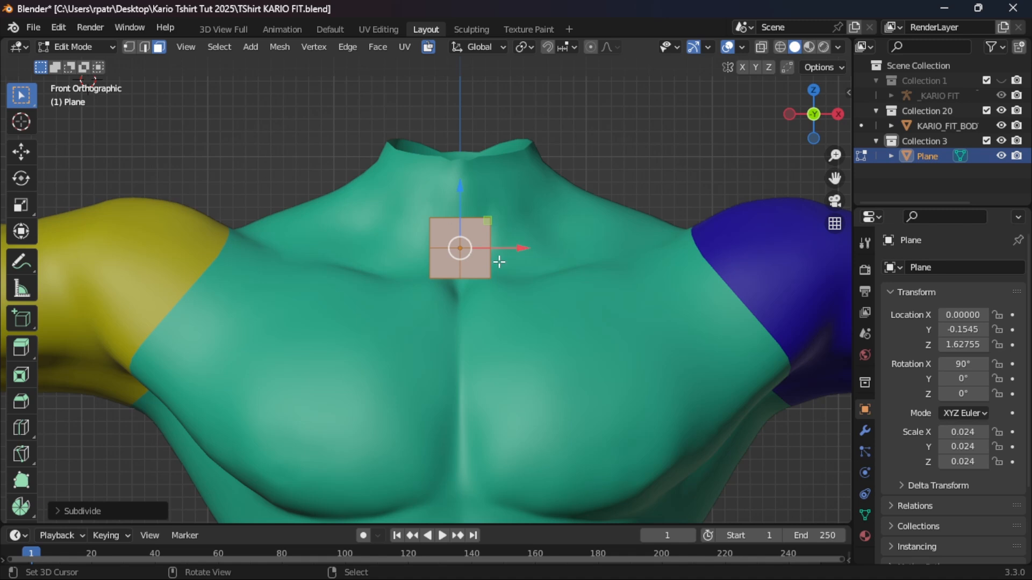
Step: Switch to vertex selection mode and deselect all of the plane's vertices
{"action": "scroll", "coordinate": [546, 274], "scroll_direction": "up", "scroll_amount": 3}
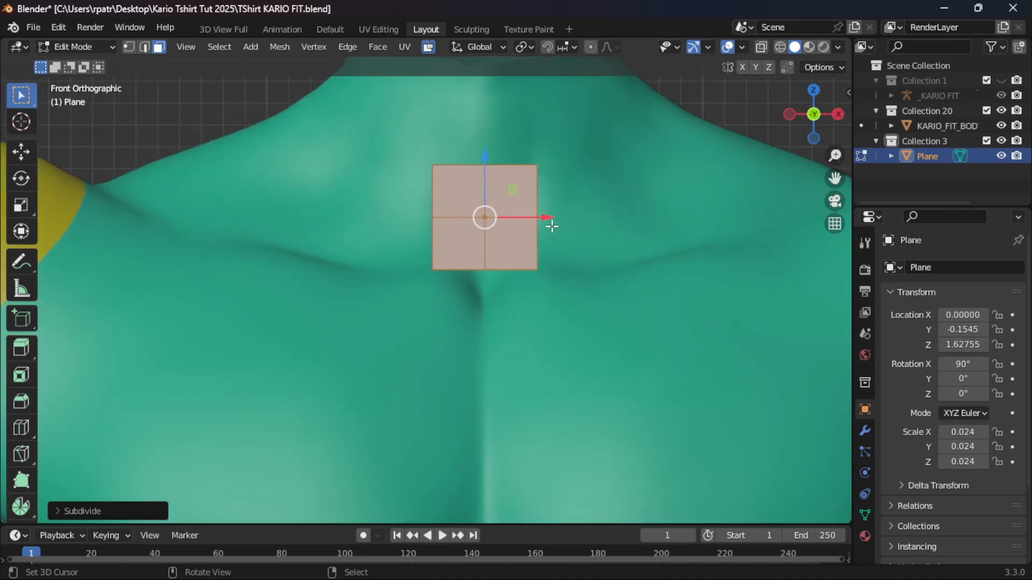
{"action": "scroll", "coordinate": [559, 285], "scroll_direction": "down", "scroll_amount": 1}
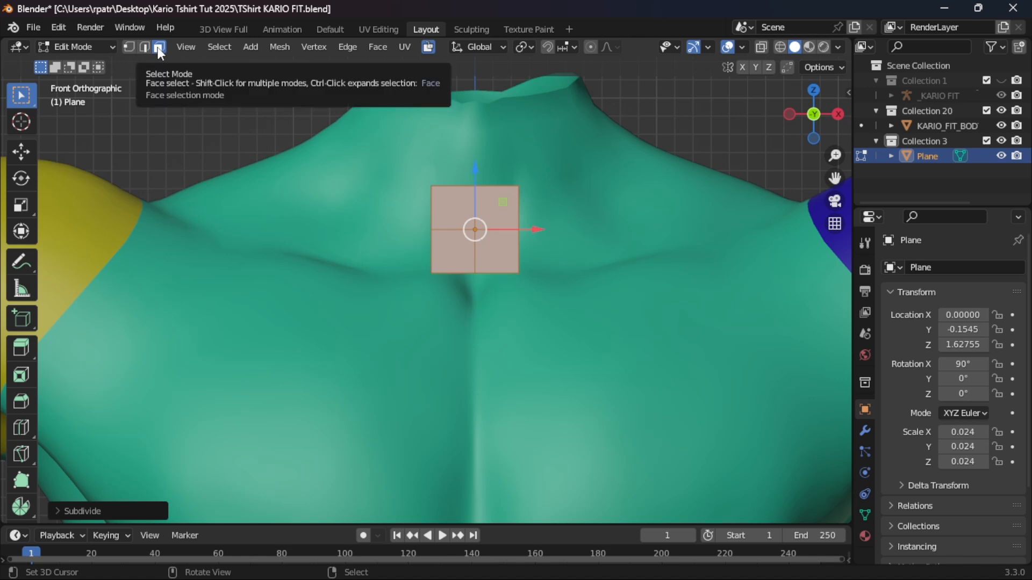
{"action": "left_click", "coordinate": [128, 47]}
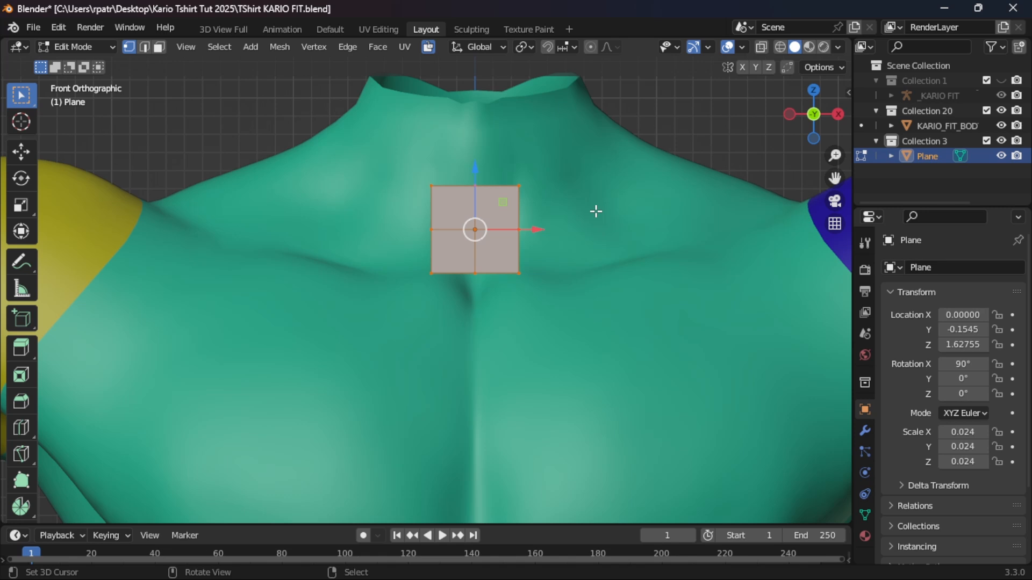
{"action": "key", "text": "alt+a"}
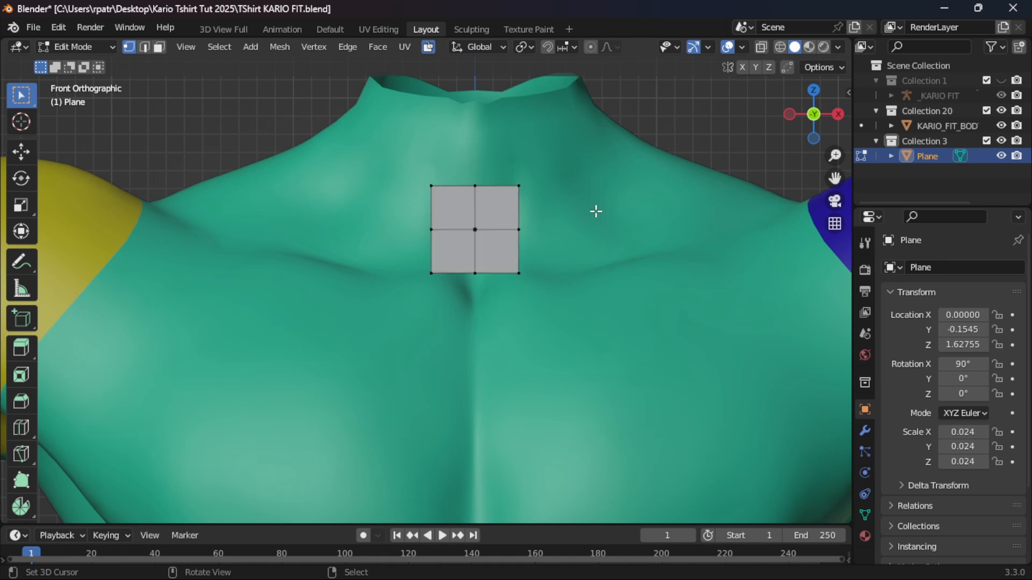
{"action": "key", "text": "a"}
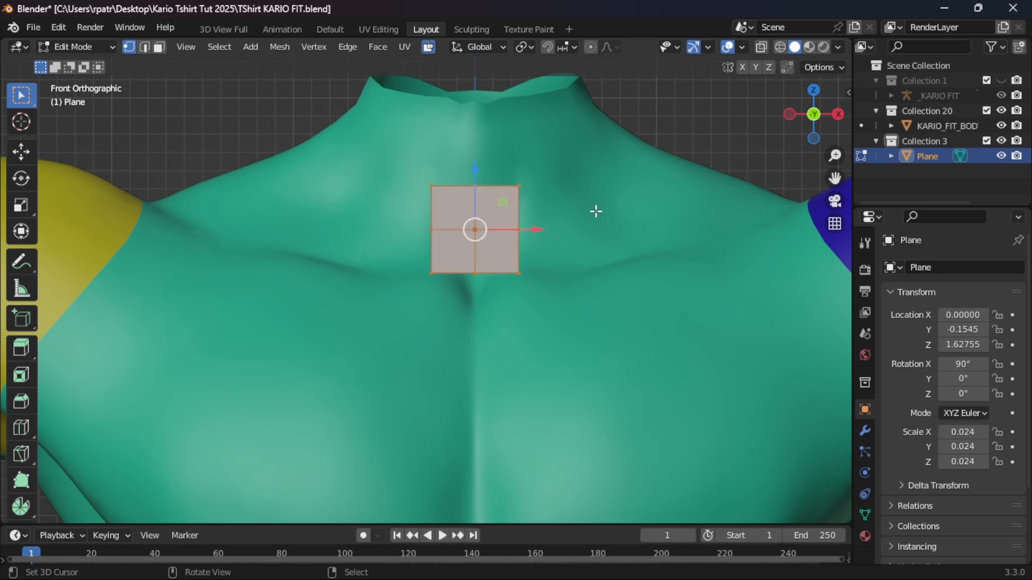
{"action": "key", "text": "alt+a"}
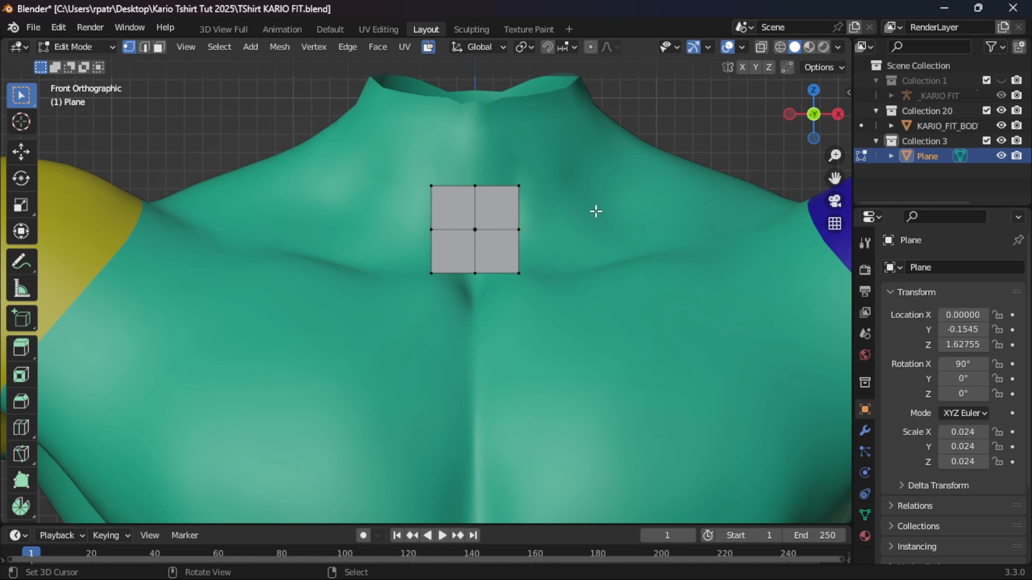
Step: Circle-select the three outer vertices on the plane's +X side and delete them, leaving only the -X half
{"action": "key", "text": "c"}
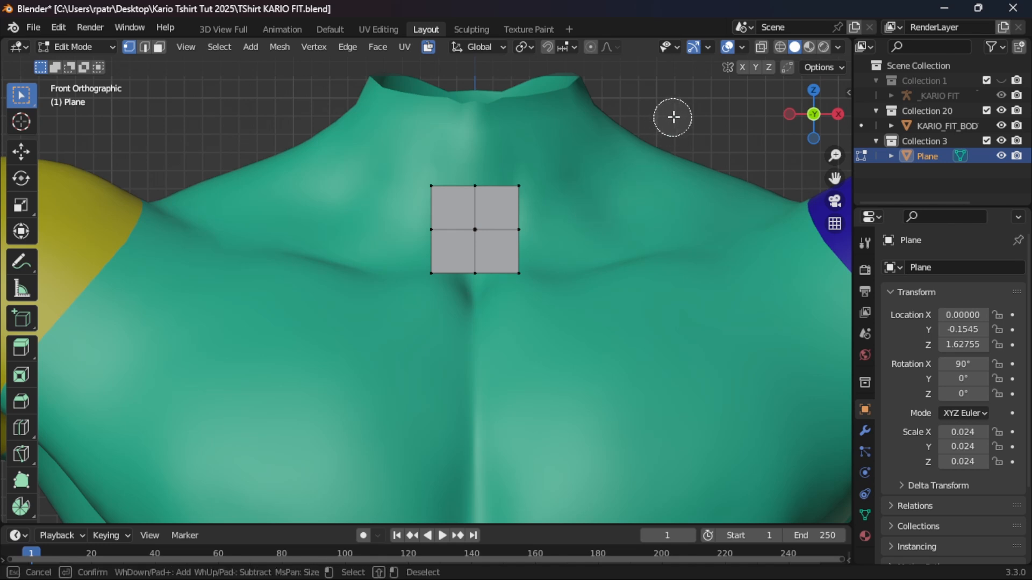
{"action": "scroll", "coordinate": [677, 165], "scroll_direction": "down", "scroll_amount": 1}
{"action": "scroll", "coordinate": [674, 165], "scroll_direction": "down", "scroll_amount": 8}
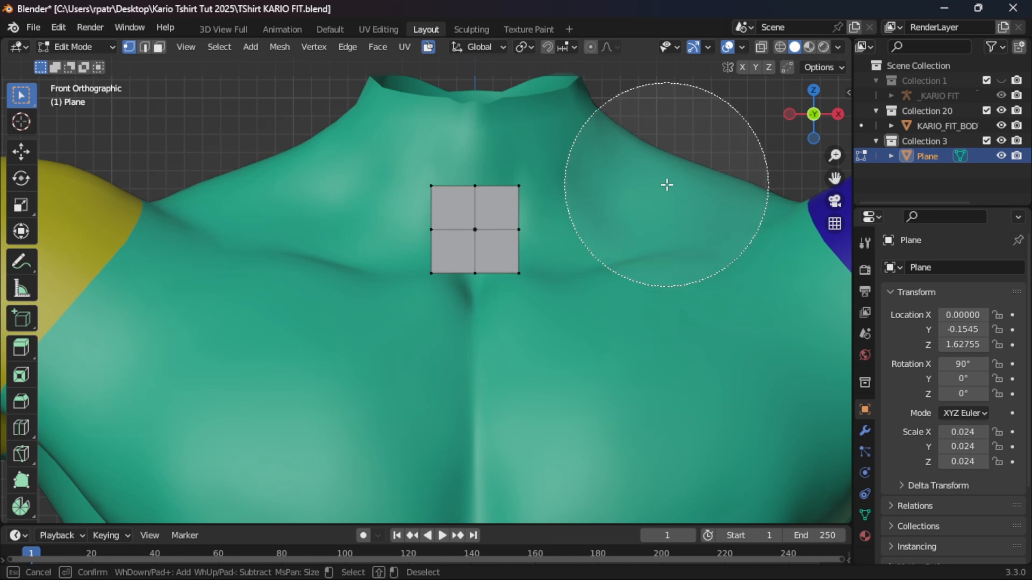
{"action": "scroll", "coordinate": [667, 185], "scroll_direction": "up", "scroll_amount": 3}
{"action": "scroll", "coordinate": [667, 185], "scroll_direction": "up", "scroll_amount": 8}
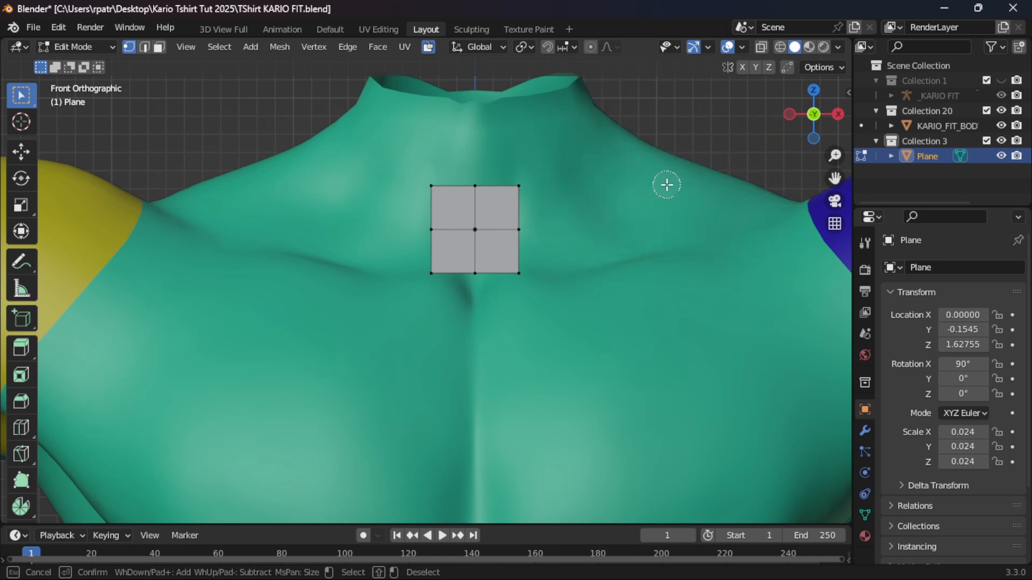
{"action": "scroll", "coordinate": [664, 196], "scroll_direction": "down", "scroll_amount": 2}
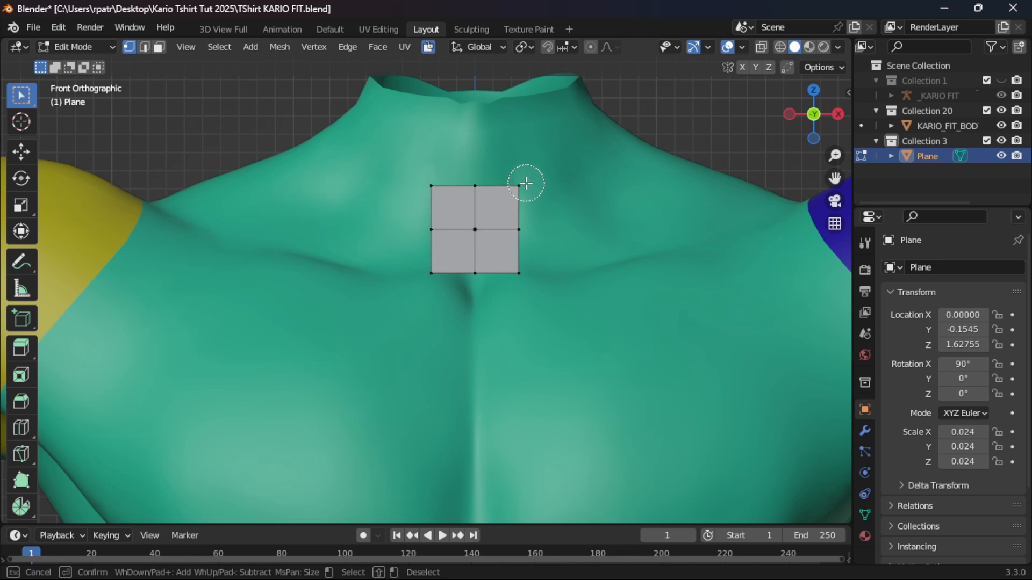
{"action": "mouse_move", "coordinate": [526, 184]}
{"action": "left_mouse_down"}
{"action": "mouse_move", "coordinate": [518, 207]}
{"action": "mouse_move", "coordinate": [530, 282]}
{"action": "left_mouse_up"}
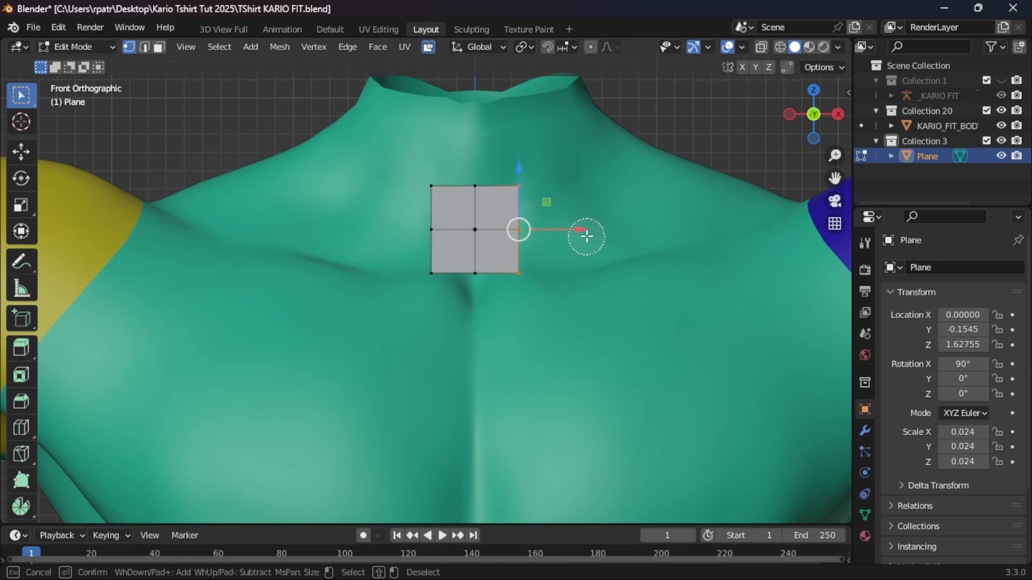
{"action": "right_click", "coordinate": [583, 174]}
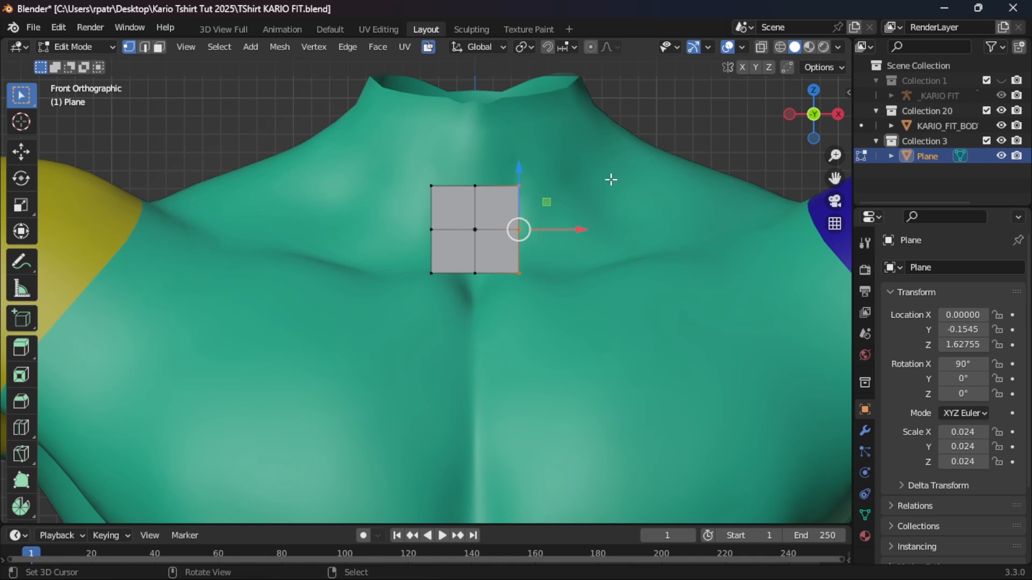
{"action": "key", "text": "x"}
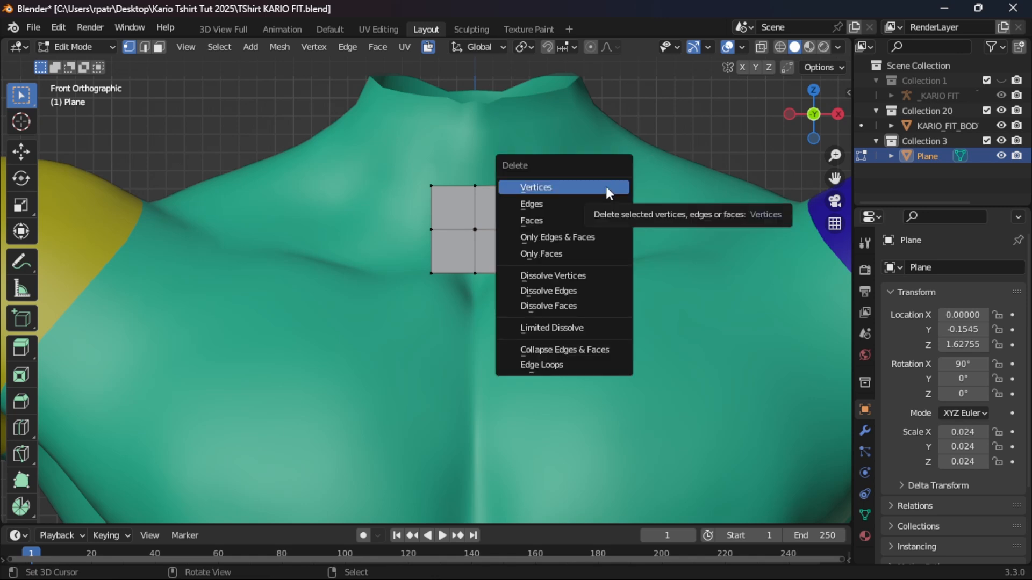
{"action": "left_click", "coordinate": [574, 187]}
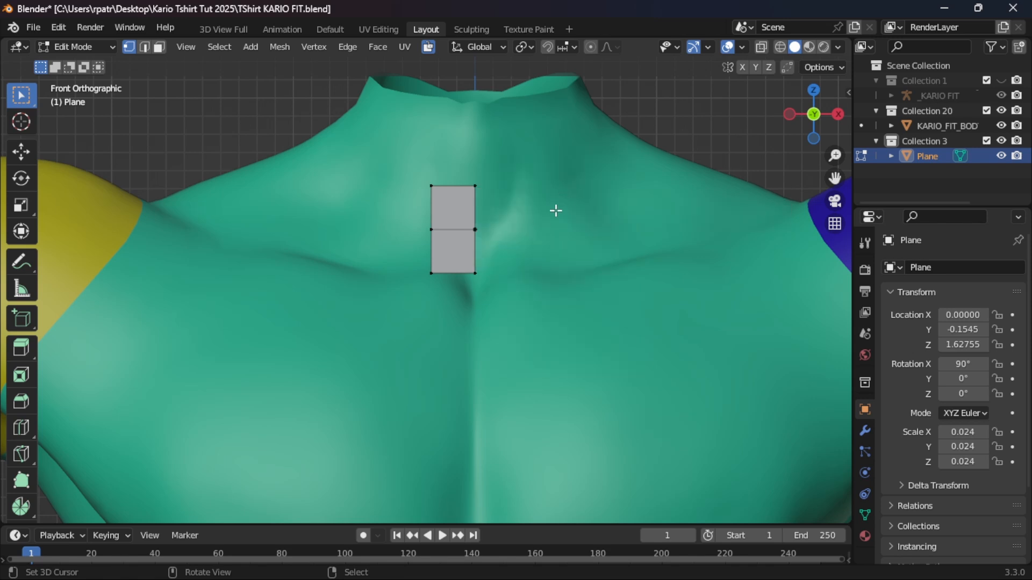
Step: Circle-select all six vertices of the half plane
{"action": "key", "text": "c"}
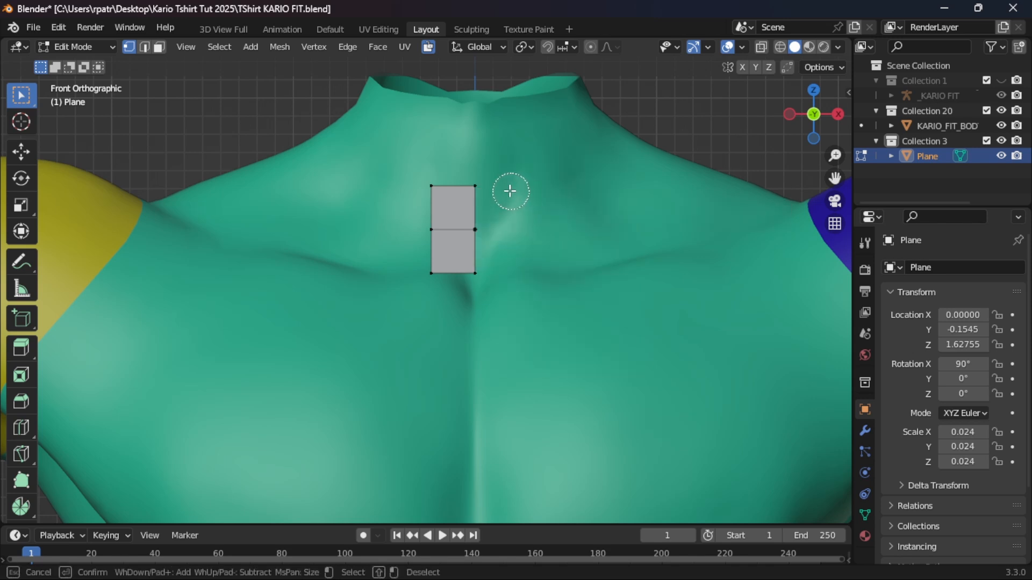
{"action": "left_click_drag", "start_coordinate": [485, 177], "coordinate": [488, 263]}
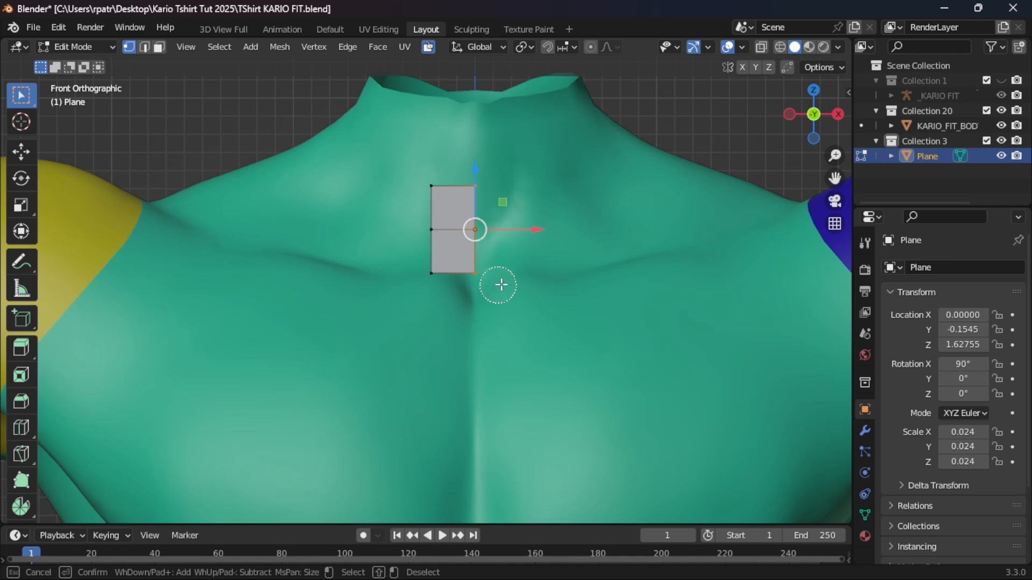
{"action": "left_click_drag", "start_coordinate": [468, 187], "coordinate": [433, 283]}
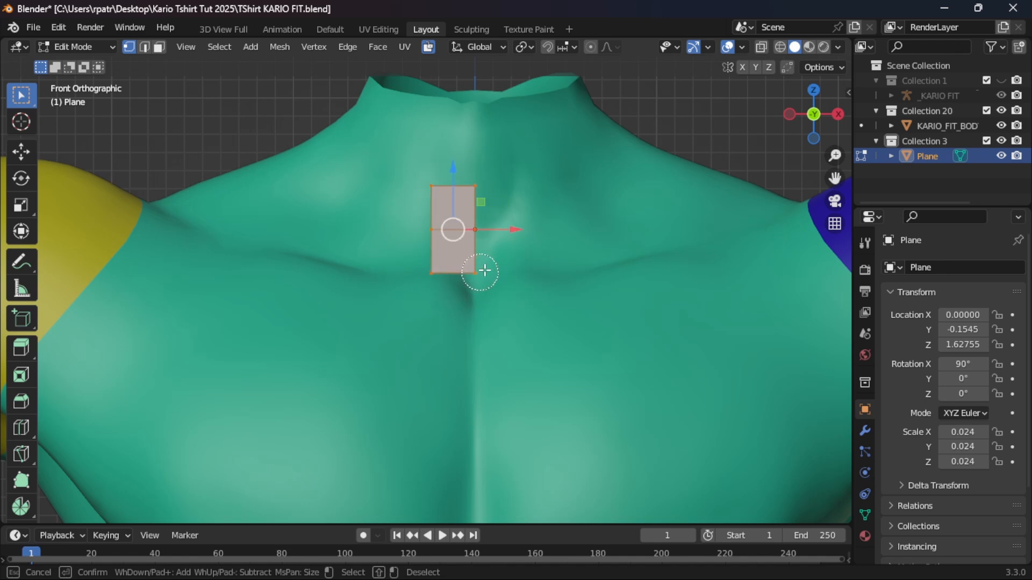
{"action": "right_click", "coordinate": [562, 235]}
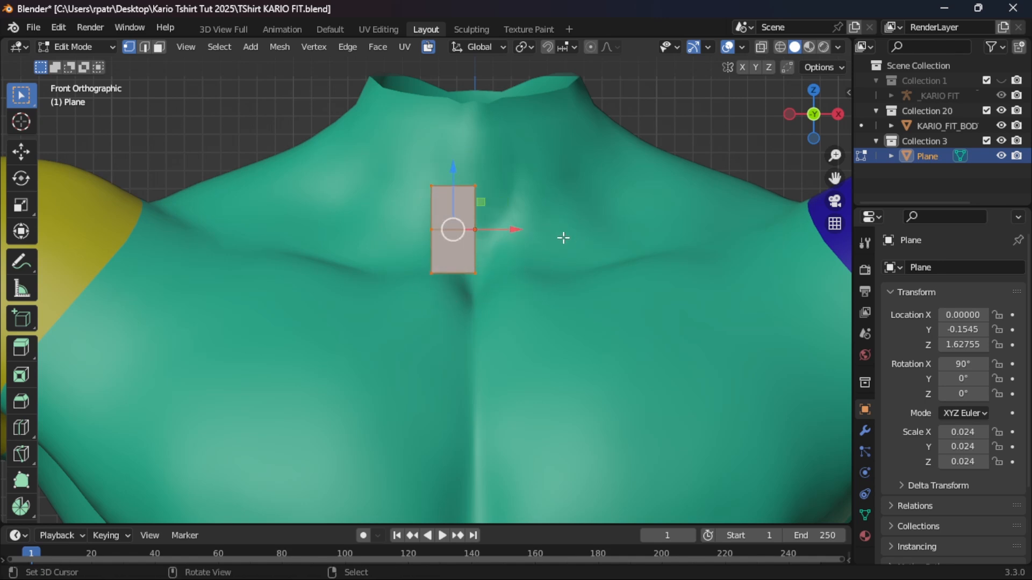
Step: Add a Mirror modifier on the X axis to the half plane and enable Clipping
{"action": "left_click", "coordinate": [866, 431]}
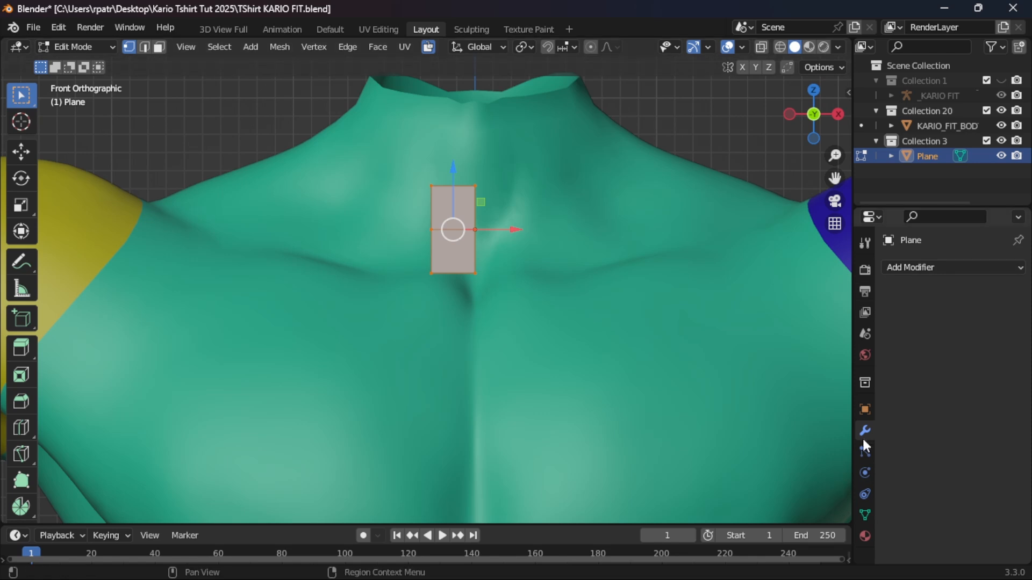
{"action": "left_click", "coordinate": [921, 267]}
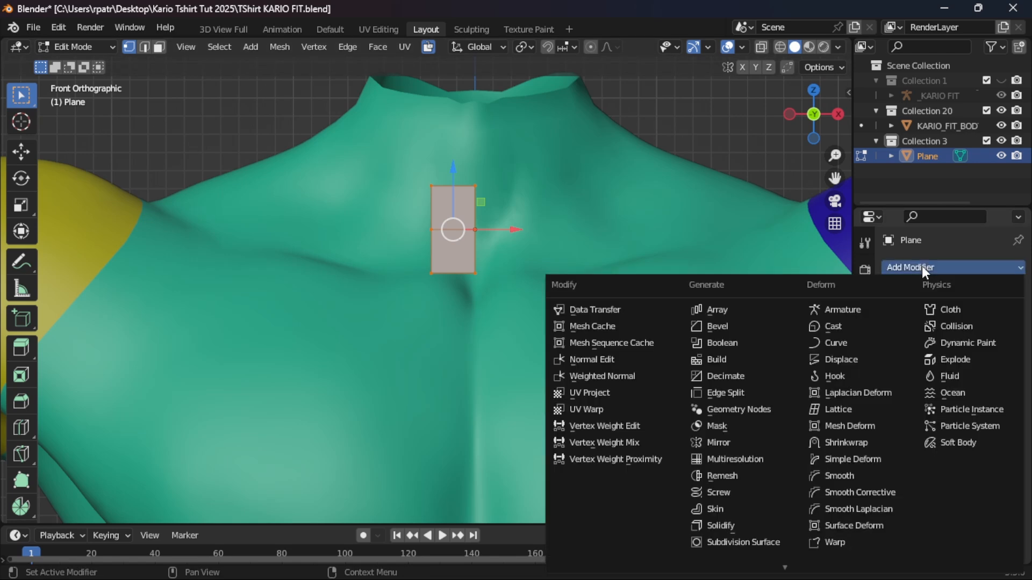
{"action": "left_click", "coordinate": [724, 442]}
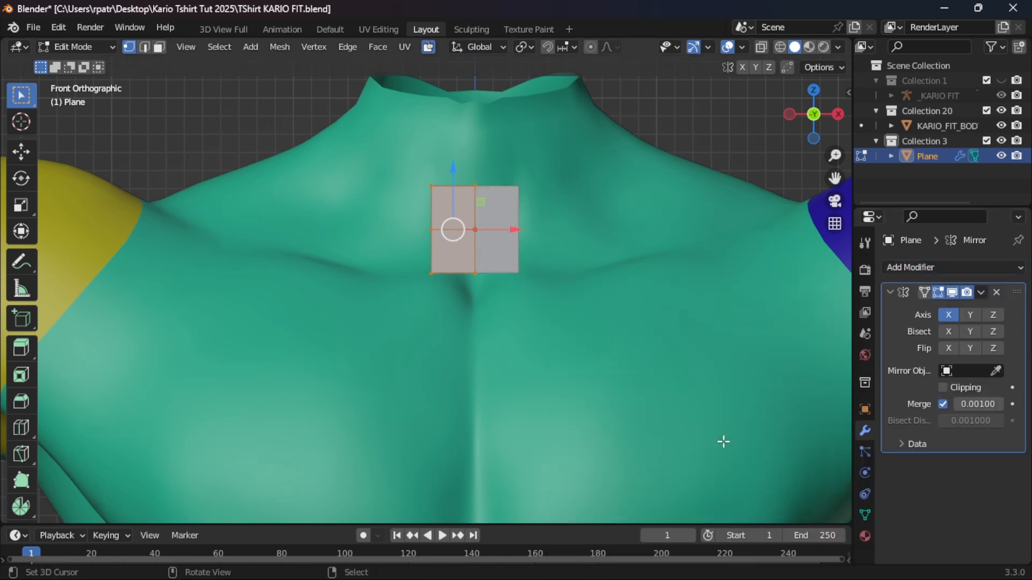
{"action": "left_click", "coordinate": [943, 387]}
Step: Deselect everything and circle-select the three vertices along the half plane's outer -X edge for extruding
{"action": "key", "text": "alt+a"}
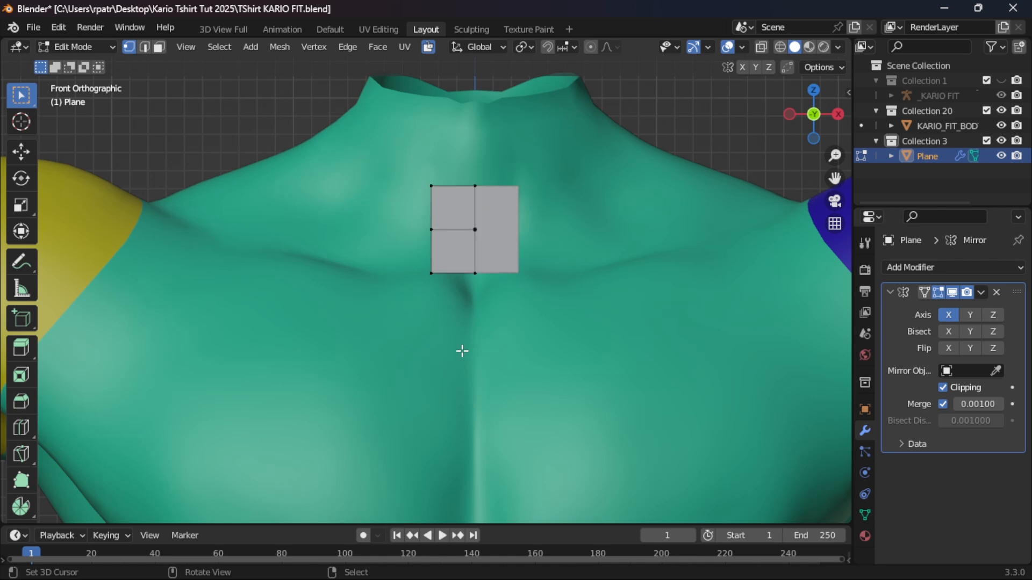
{"action": "key", "text": "c"}
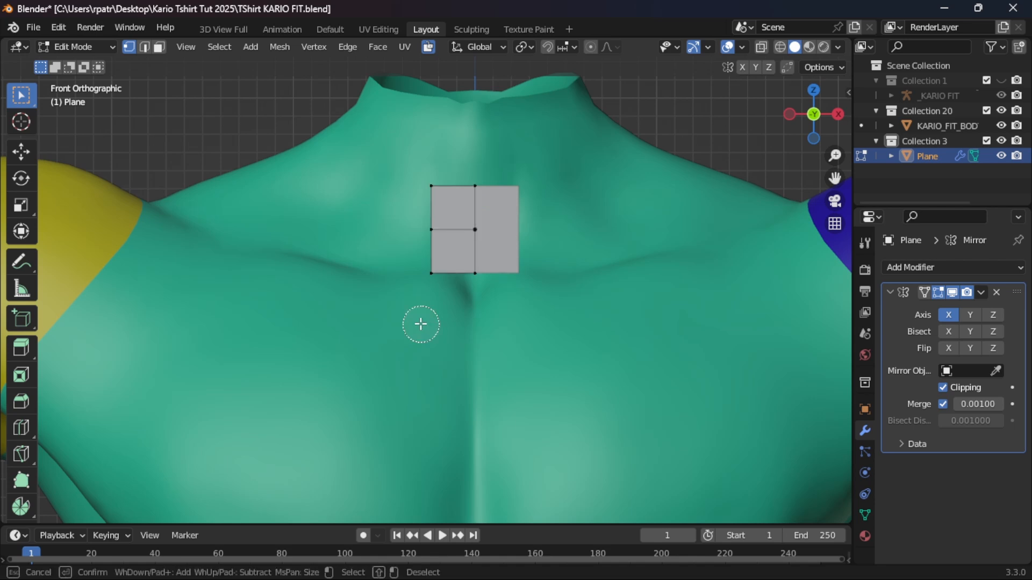
{"action": "left_click_drag", "start_coordinate": [415, 180], "coordinate": [425, 271]}
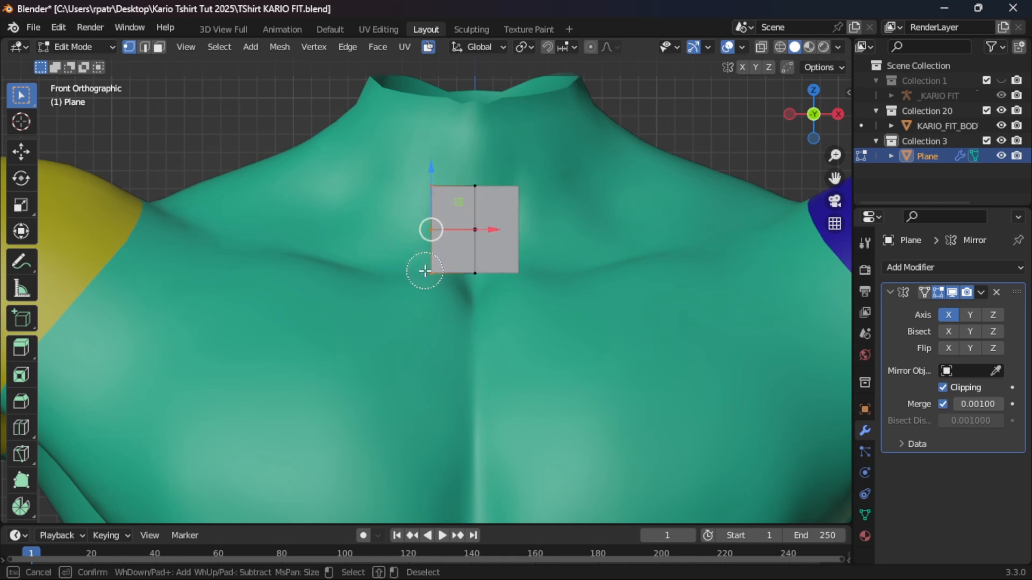
{"action": "right_click", "coordinate": [374, 267]}
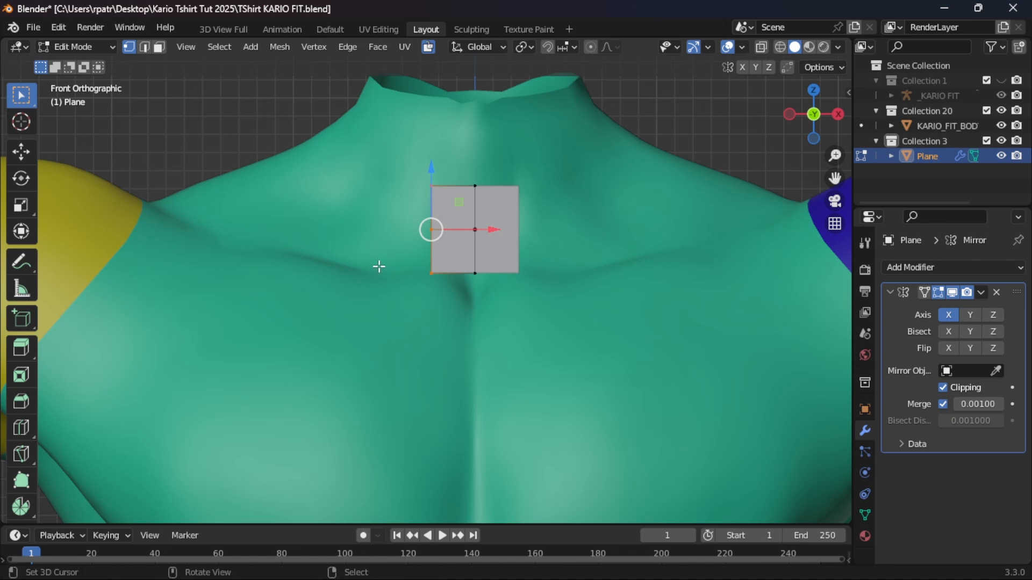
{"action": "key", "text": "e"}
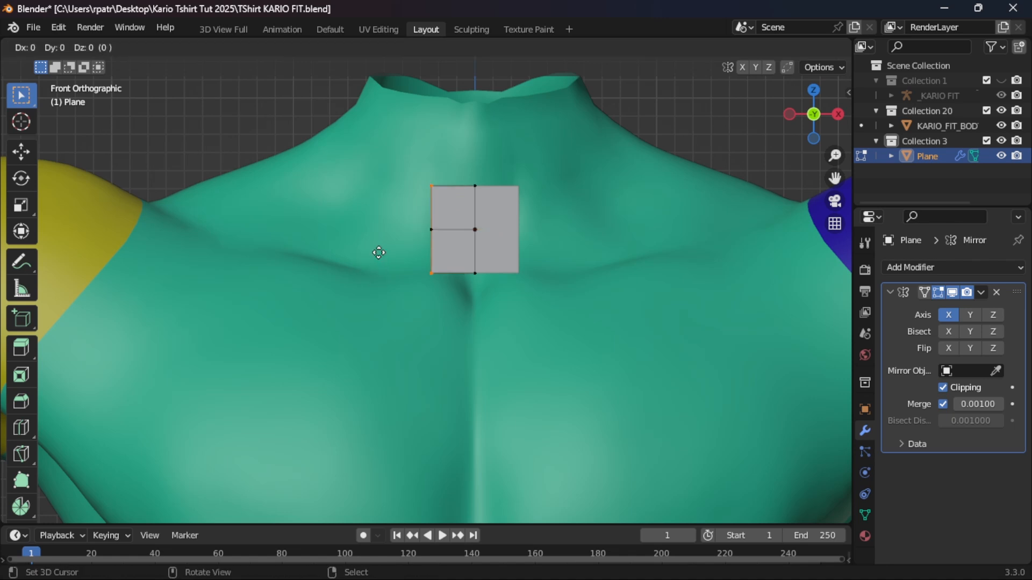
{"action": "right_click", "coordinate": [379, 253]}
{"action": "key", "text": "c"}
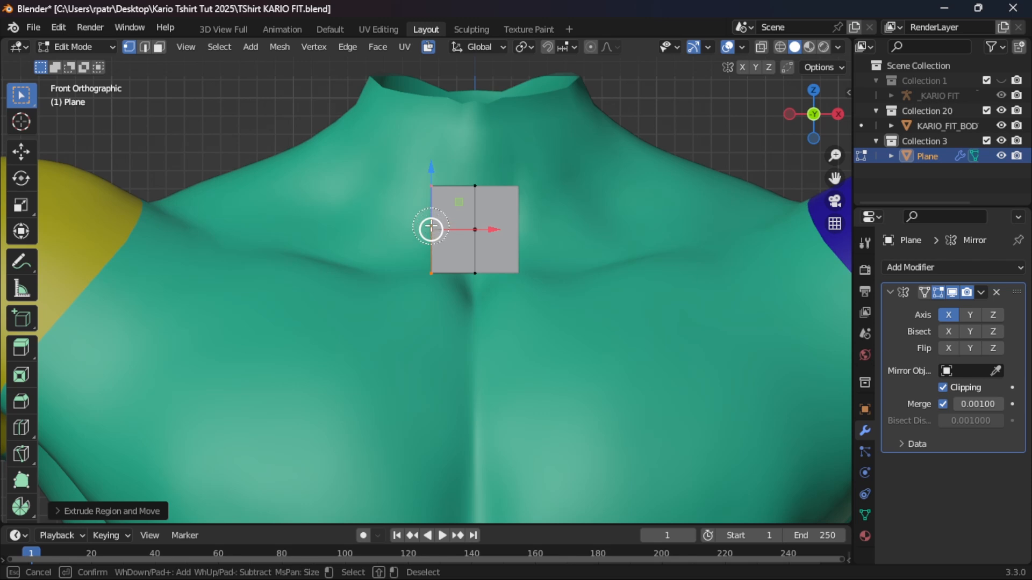
{"action": "right_click", "coordinate": [363, 274]}
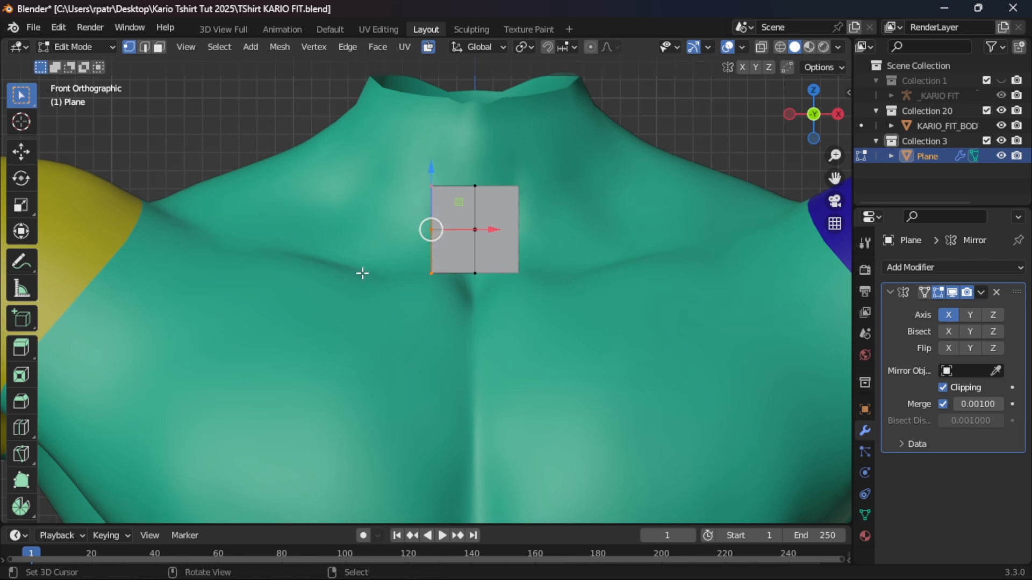
Step: Extrude the outer -X edge four times outward and upward, about 0.025 each, forming a curved strip from the neck base toward the shoulder
{"action": "key", "text": "e"}
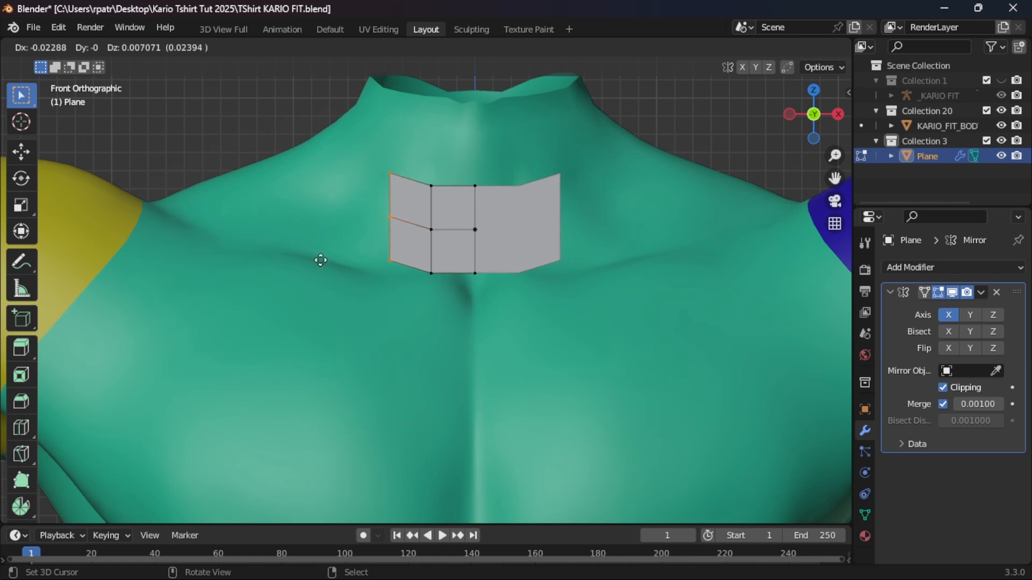
{"action": "left_click", "coordinate": [320, 260]}
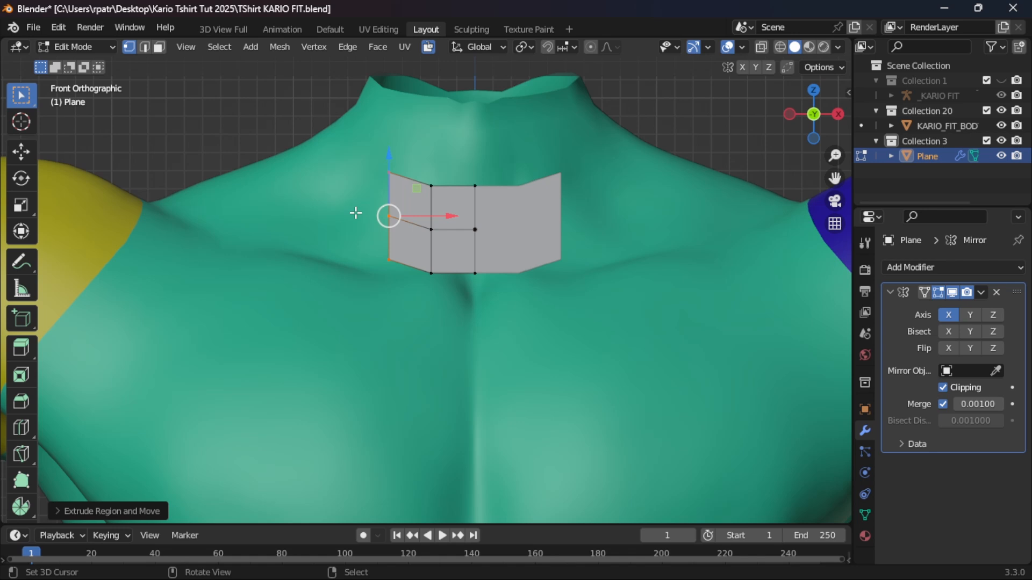
{"action": "key", "text": "e"}
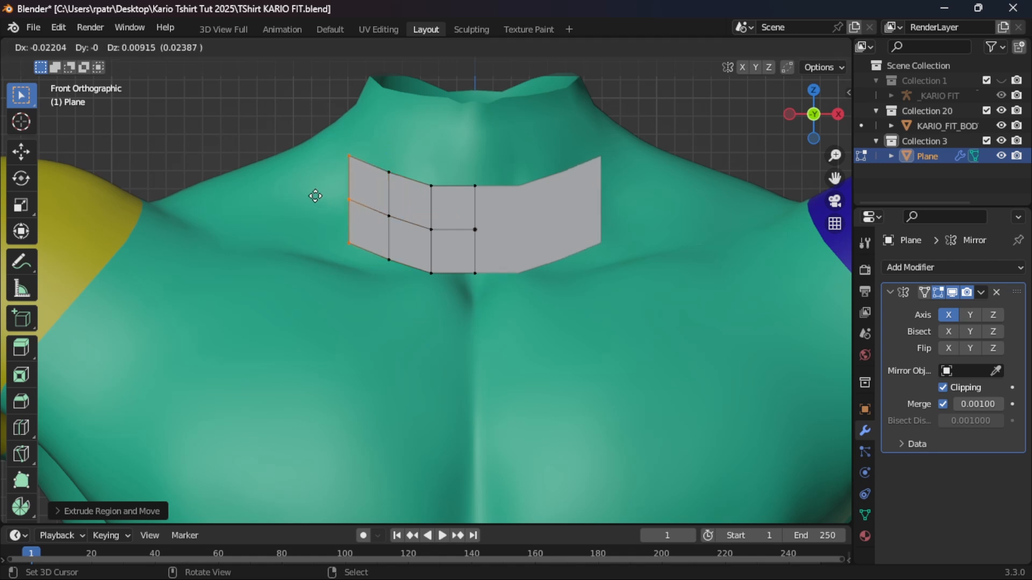
{"action": "left_click", "coordinate": [314, 196]}
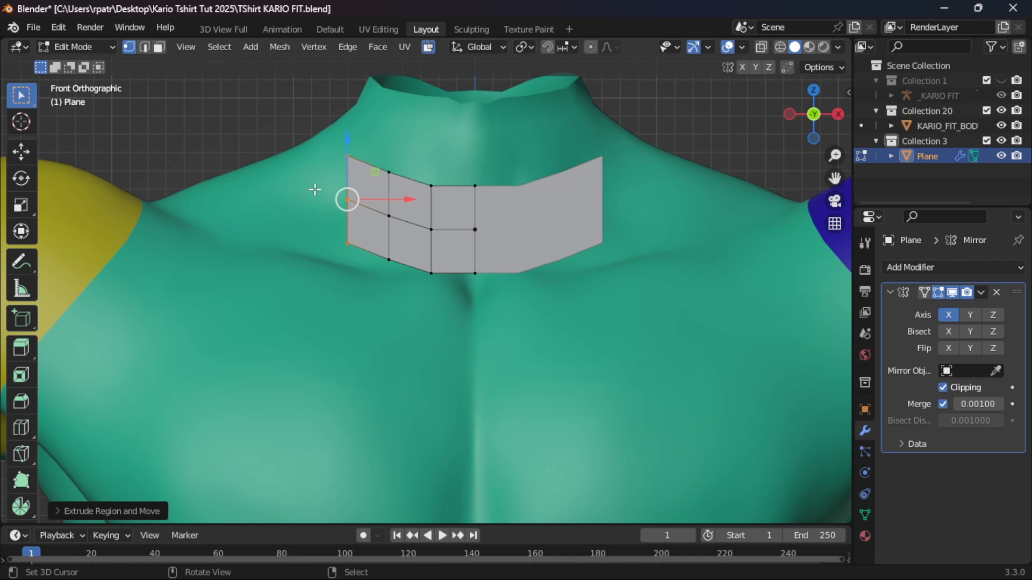
{"action": "key", "text": "e"}
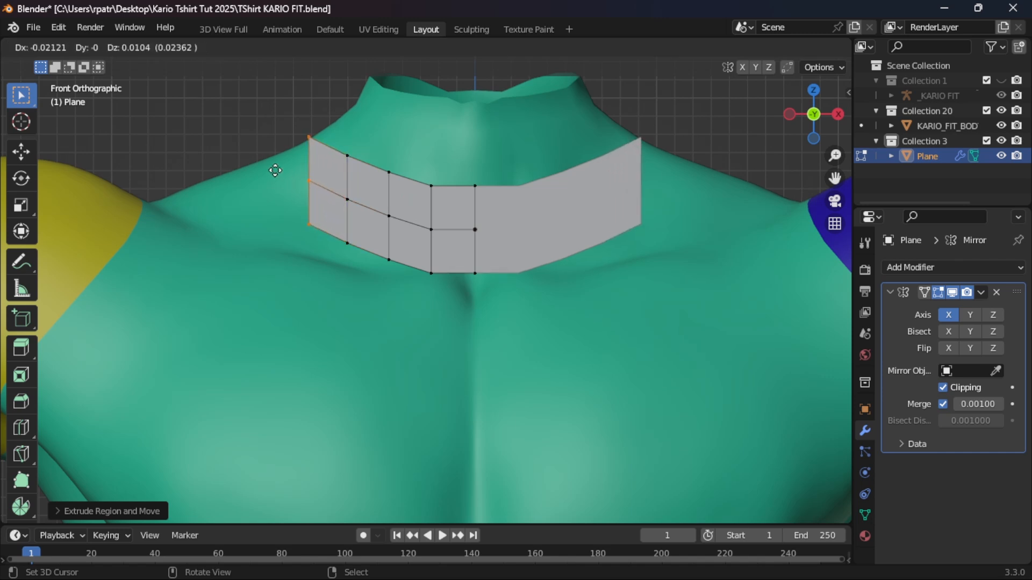
{"action": "left_click", "coordinate": [271, 170]}
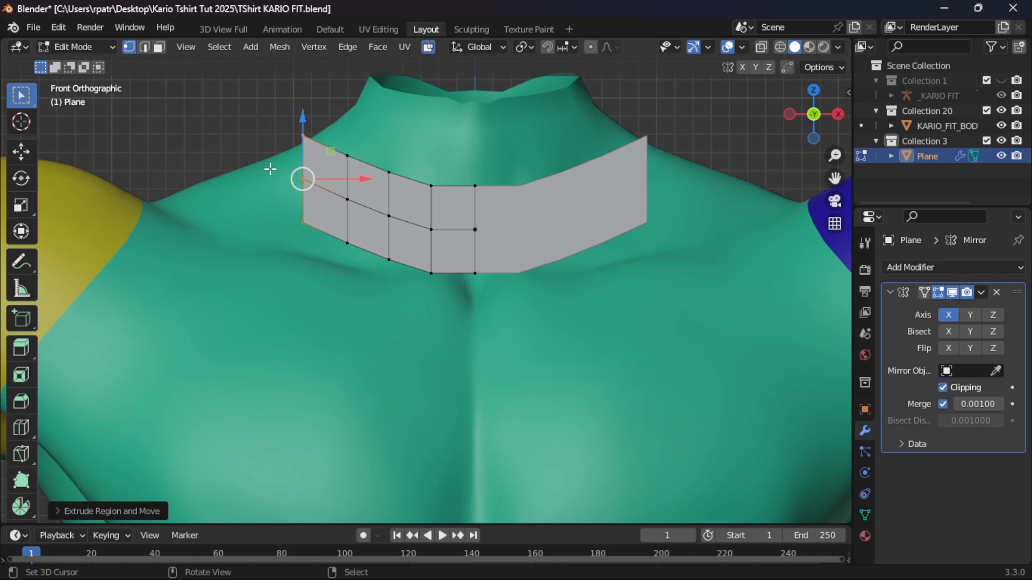
{"action": "key", "text": "e"}
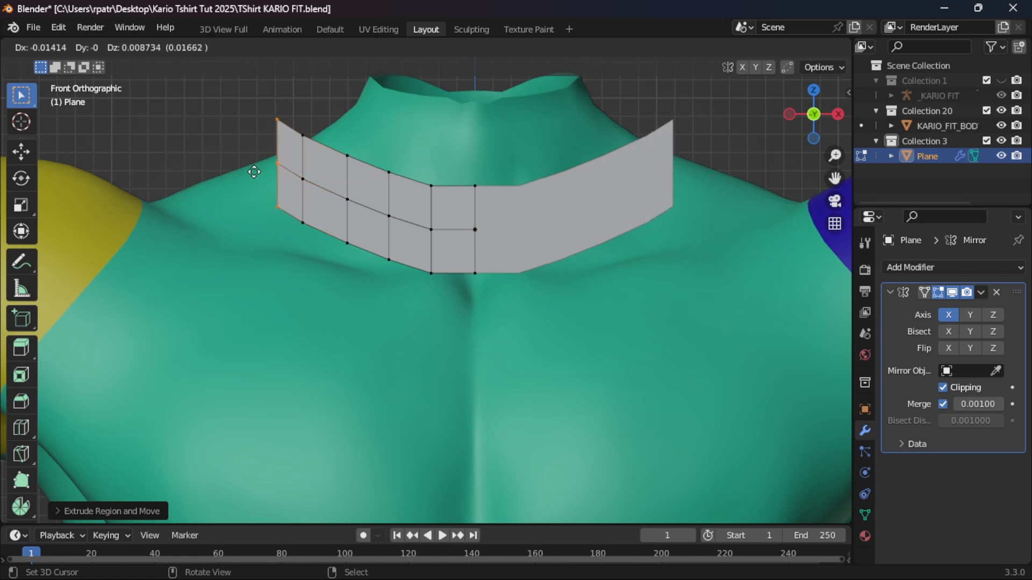
{"action": "left_click", "coordinate": [240, 166]}
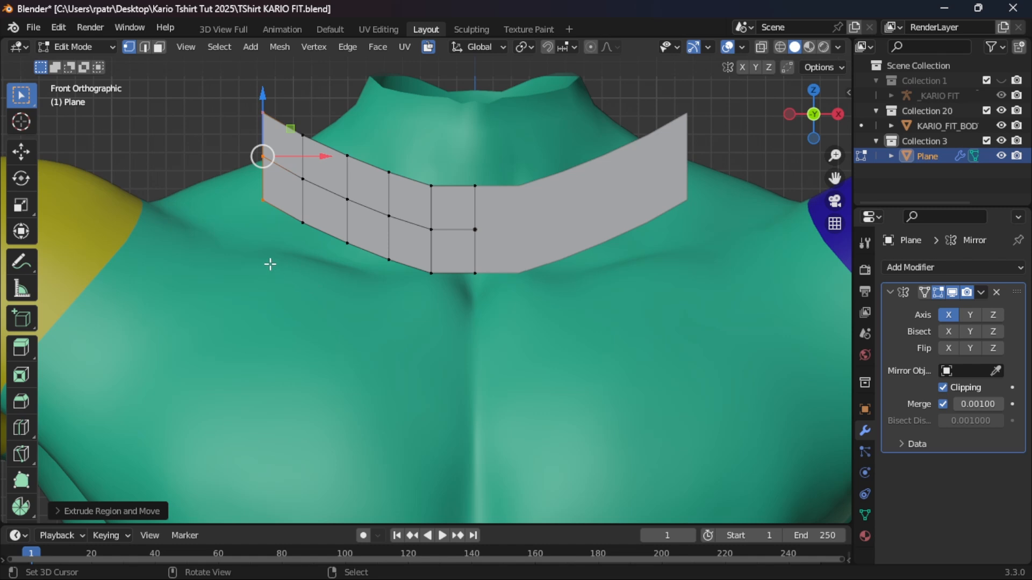
Step: Try rotating the strip's outermost edge by about 18.5° and its four outer vertex columns by about 5°
{"action": "key", "text": "r"}
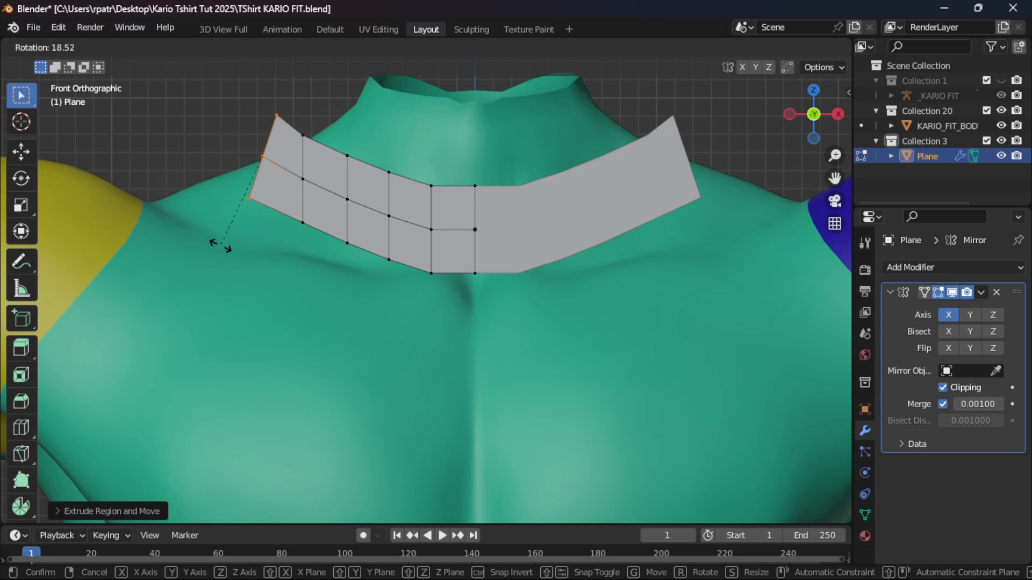
{"action": "right_click", "coordinate": [221, 246]}
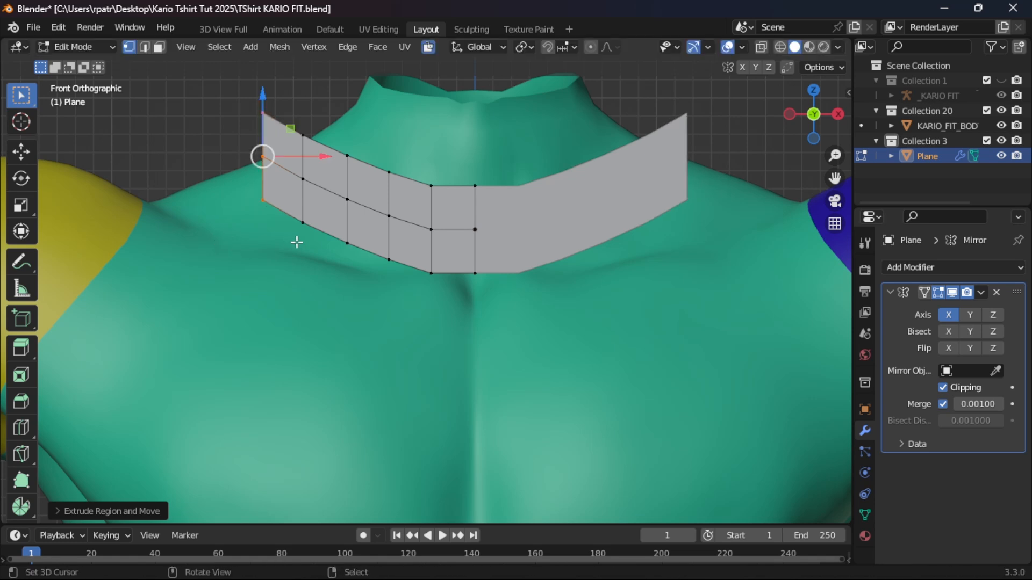
{"action": "key", "text": "c"}
{"action": "mouse_move", "coordinate": [309, 135]}
{"action": "left_mouse_down"}
{"action": "mouse_move", "coordinate": [272, 154]}
{"action": "mouse_move", "coordinate": [301, 229]}
{"action": "mouse_move", "coordinate": [325, 191]}
{"action": "mouse_move", "coordinate": [347, 247]}
{"action": "mouse_move", "coordinate": [387, 237]}
{"action": "left_mouse_up"}
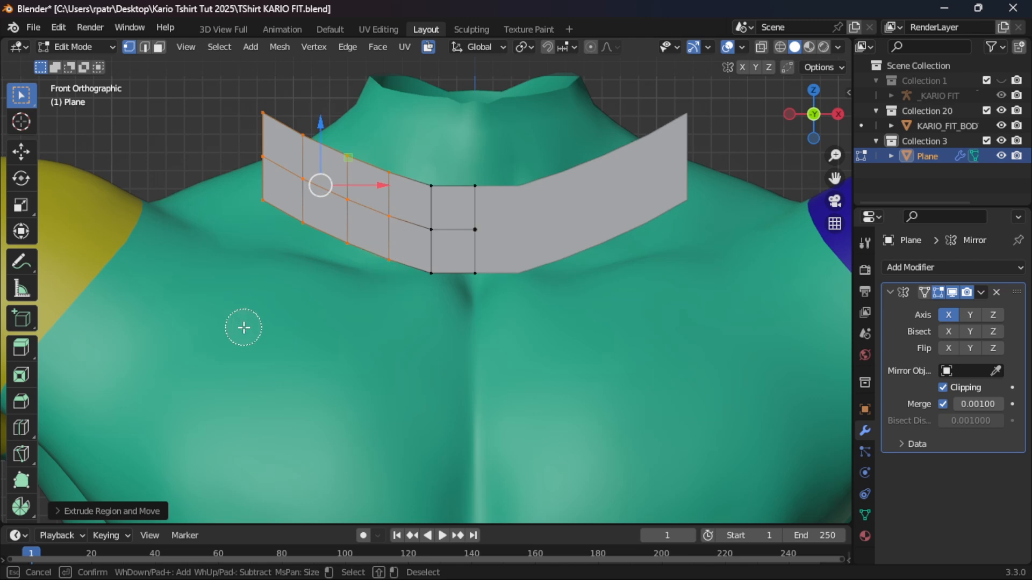
{"action": "right_click", "coordinate": [305, 313]}
{"action": "key", "text": "r"}
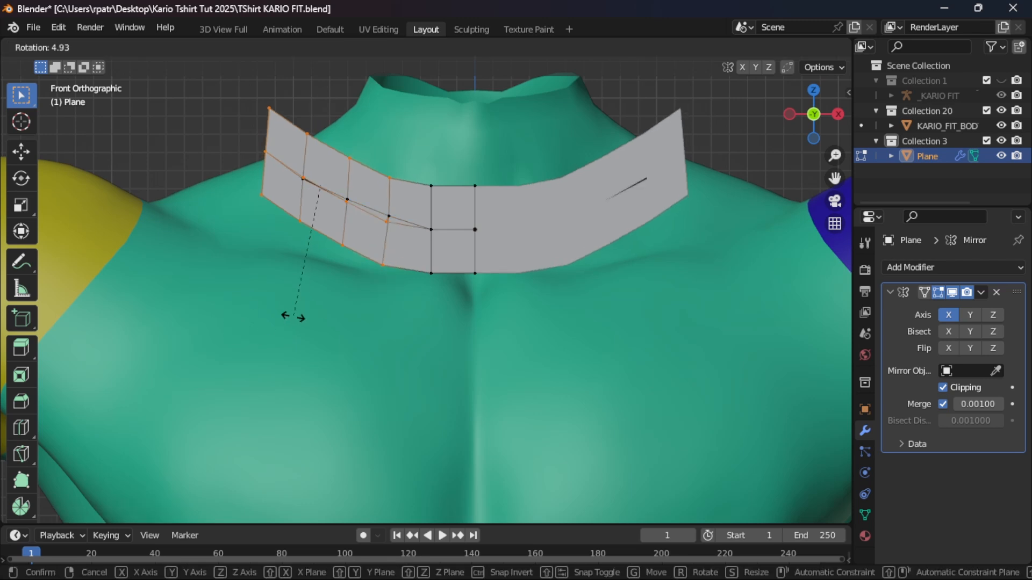
{"action": "right_click", "coordinate": [292, 314]}
Step: Deselect everything, circle-select the strip's four outer vertex columns again and try rotating them by about 7.4°
{"action": "key", "text": "a"}
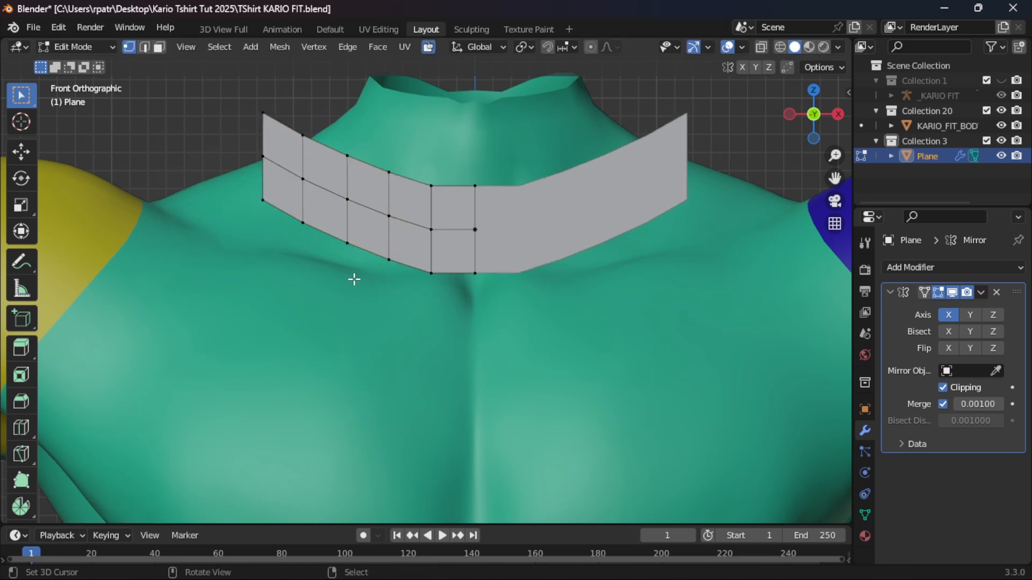
{"action": "key", "text": "c"}
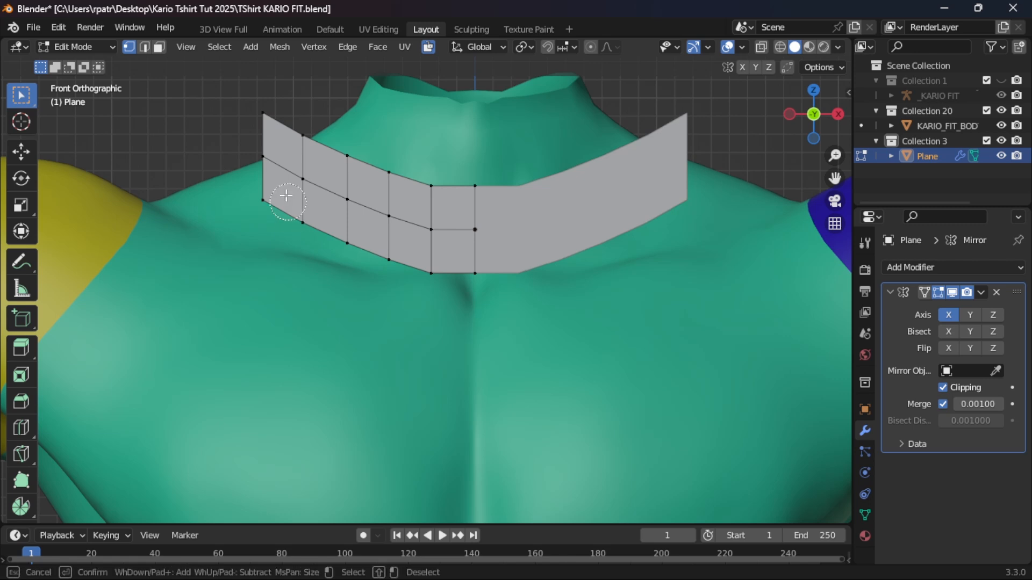
{"action": "mouse_move", "coordinate": [265, 113]}
{"action": "left_mouse_down"}
{"action": "mouse_move", "coordinate": [272, 168]}
{"action": "mouse_move", "coordinate": [347, 156]}
{"action": "mouse_move", "coordinate": [375, 273]}
{"action": "mouse_move", "coordinate": [382, 170]}
{"action": "left_mouse_up"}
{"action": "right_click", "coordinate": [304, 315]}
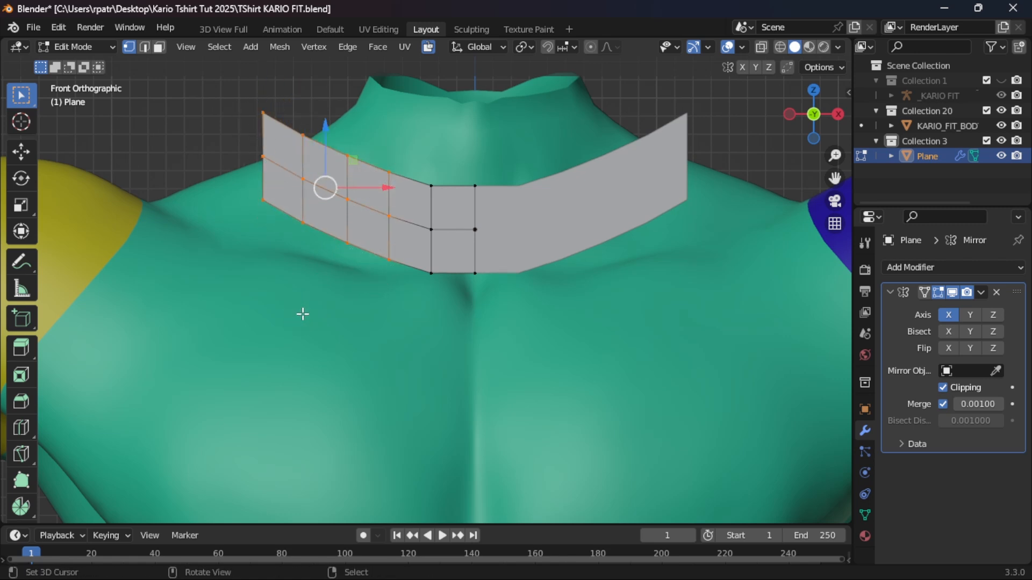
{"action": "key", "text": "r"}
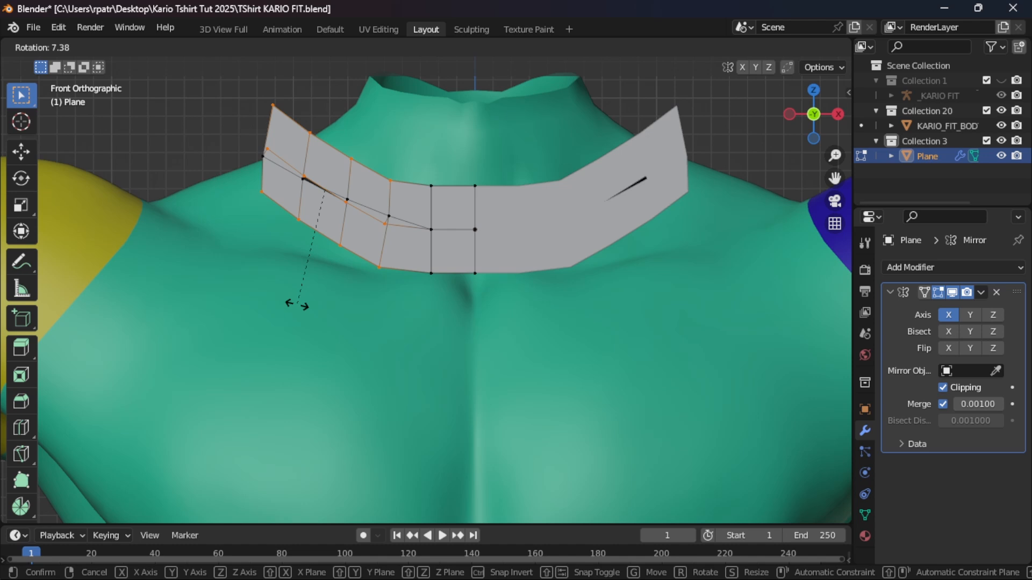
{"action": "right_click", "coordinate": [298, 304]}
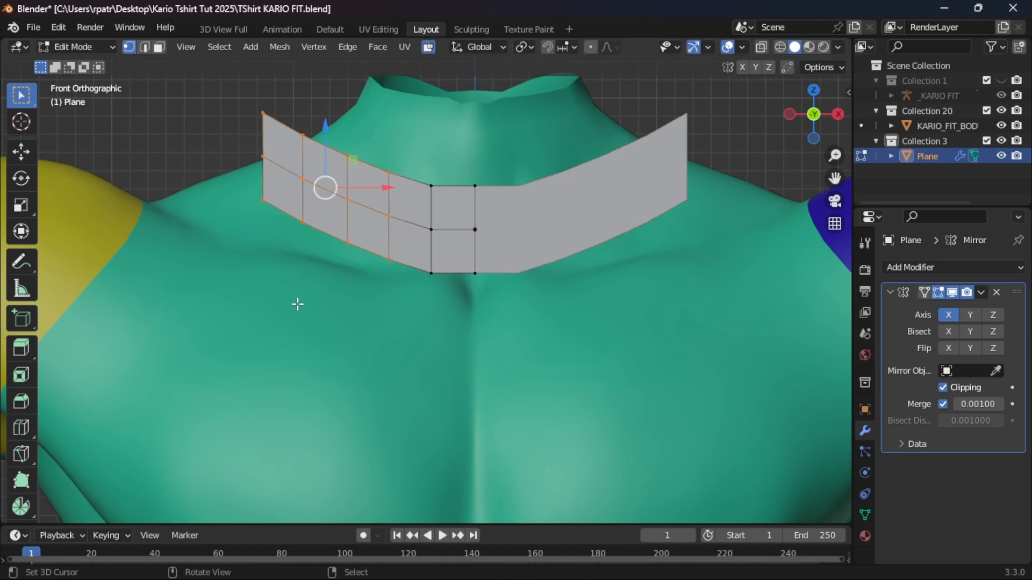
Step: Select the whole strip and merge its overlapping vertices with Merge by Distance
{"action": "key", "text": "a"}
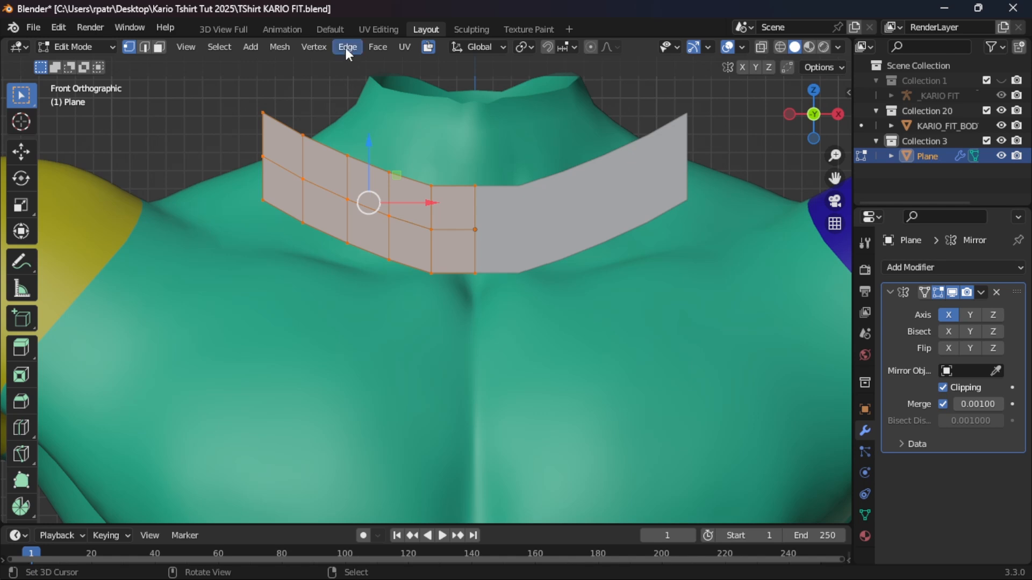
{"action": "left_click", "coordinate": [286, 52]}
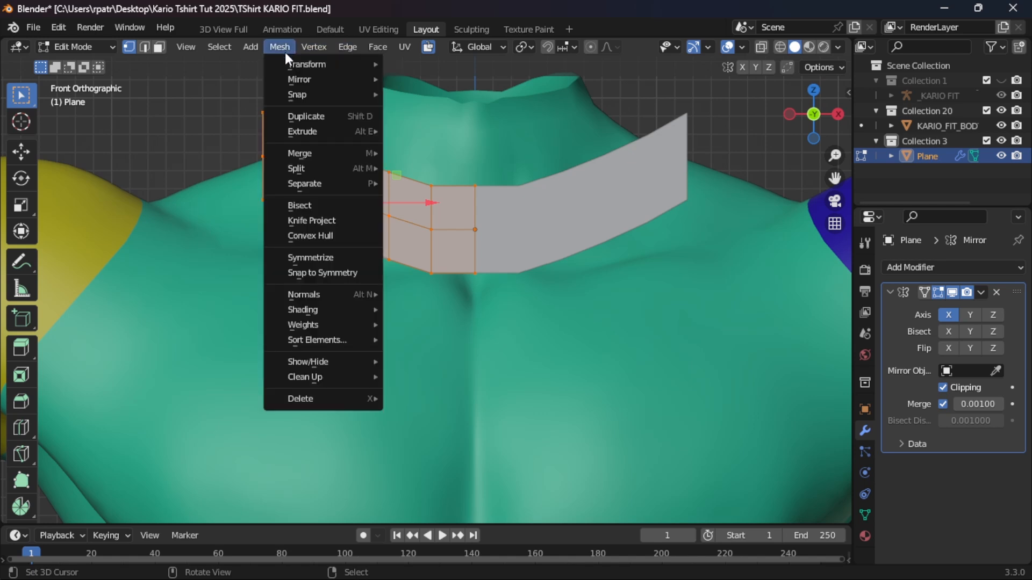
{"action": "mouse_move", "coordinate": [352, 377]}
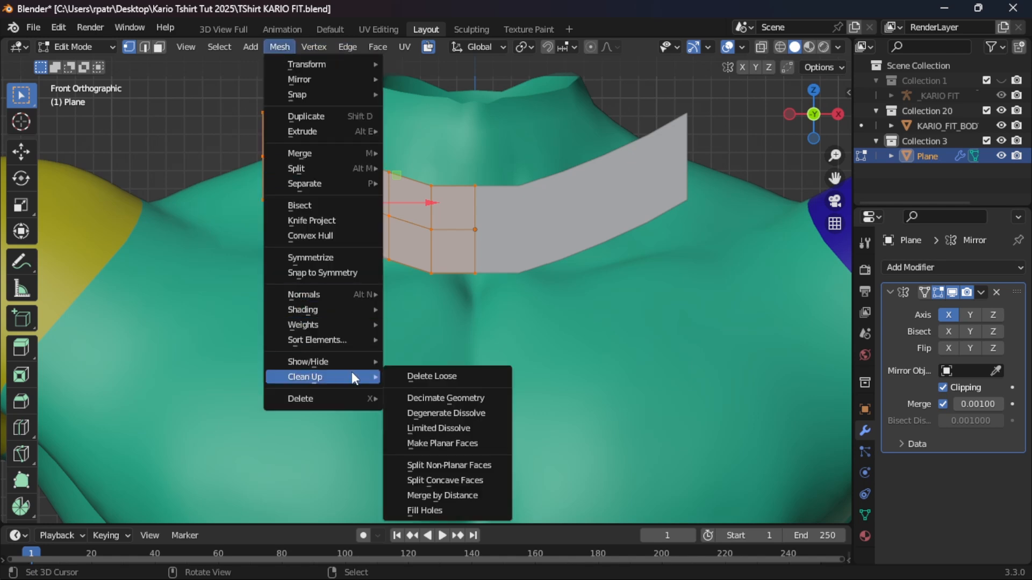
{"action": "left_click", "coordinate": [419, 495]}
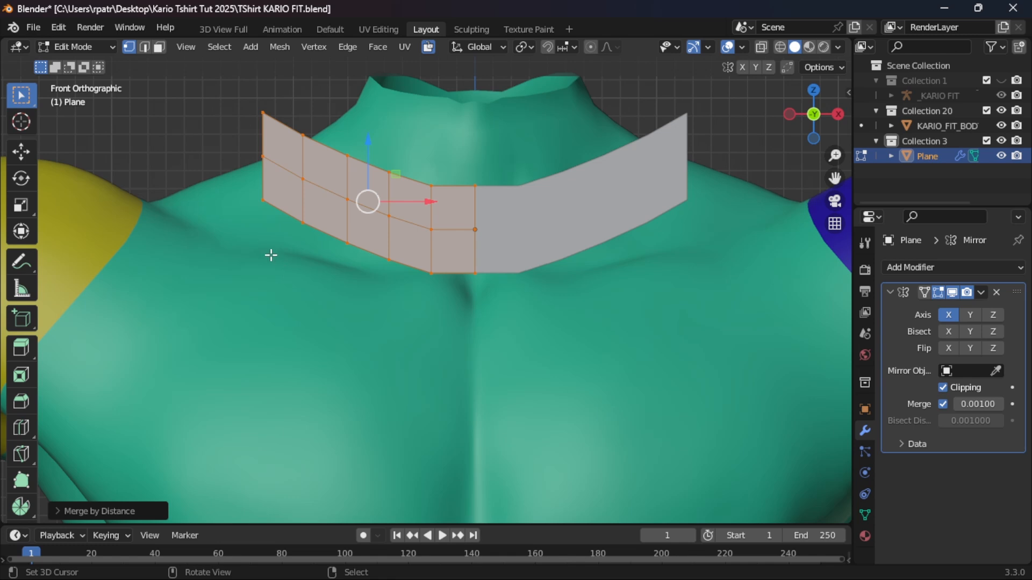
Step: Deselect the strip's two innermost vertex columns and rotate its four outer columns by about 7°
{"action": "key", "text": "c"}
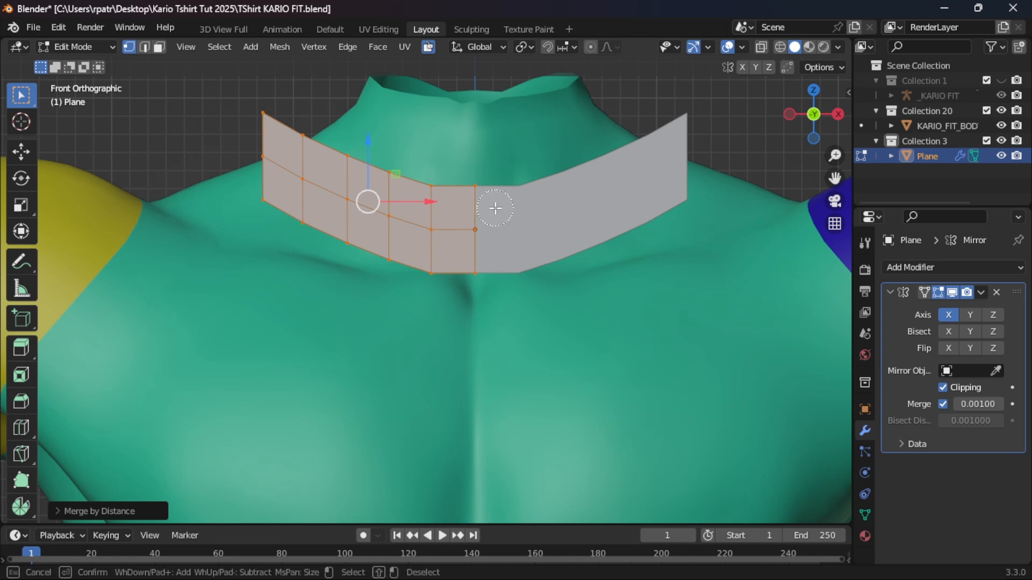
{"action": "mouse_move", "coordinate": [473, 184]}
{"action": "left_mouse_down", "text": "shift"}
{"action": "mouse_move", "coordinate": [472, 282]}
{"action": "mouse_move", "coordinate": [438, 283]}
{"action": "mouse_move", "coordinate": [438, 172]}
{"action": "left_mouse_up", "text": "shift"}
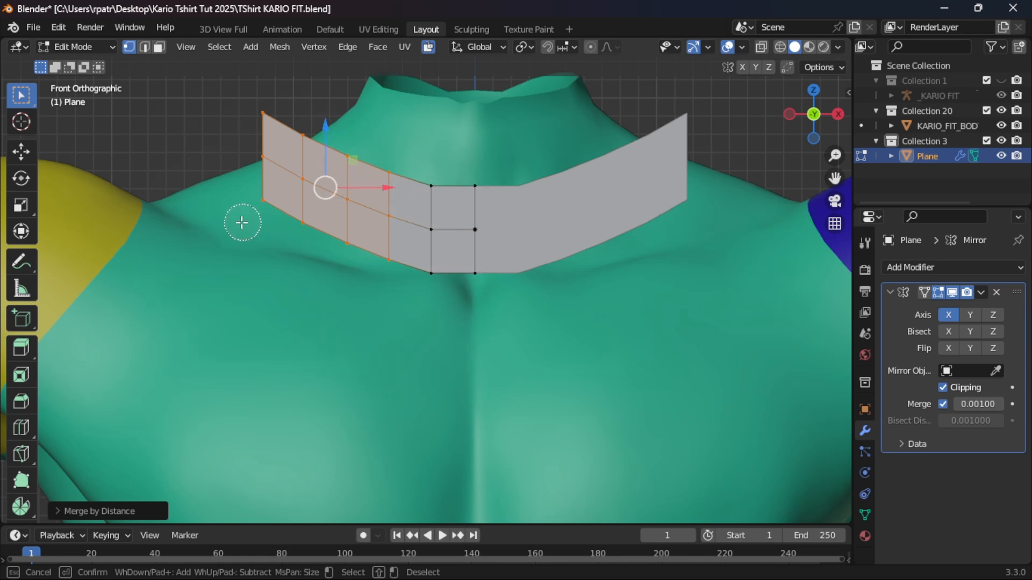
{"action": "key", "text": "Escape"}
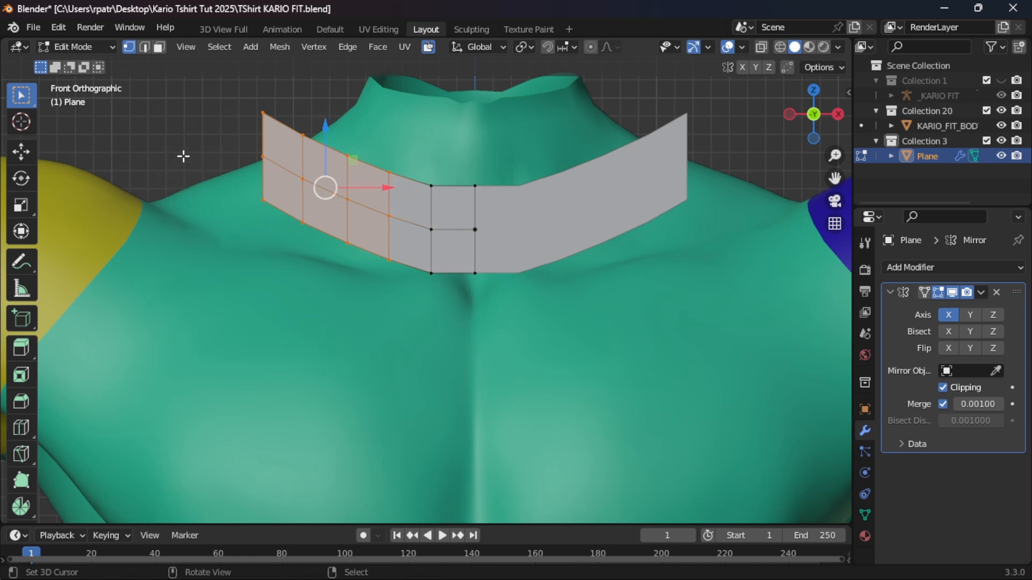
{"action": "key", "text": "s"}
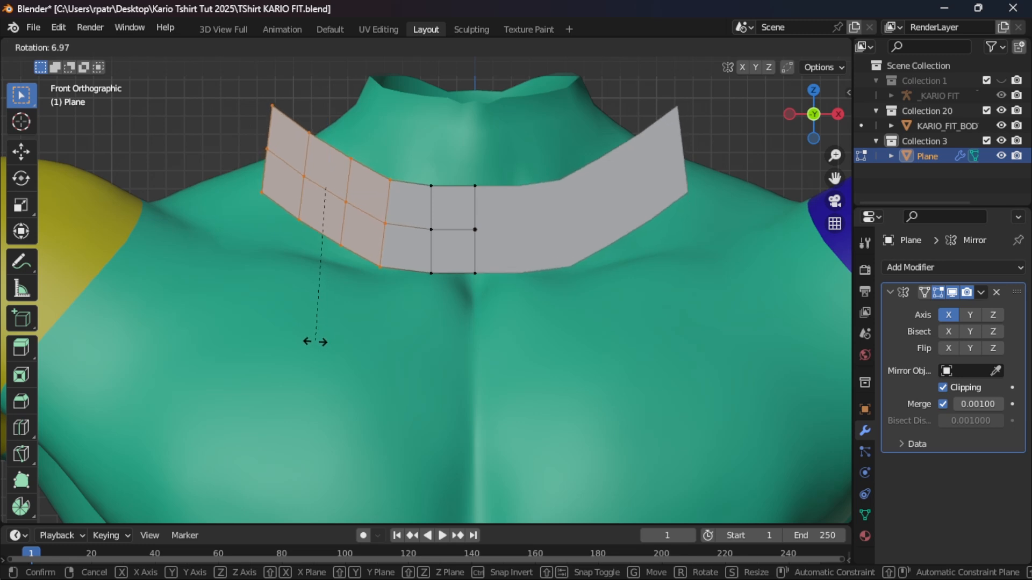
{"action": "left_click", "coordinate": [315, 342]}
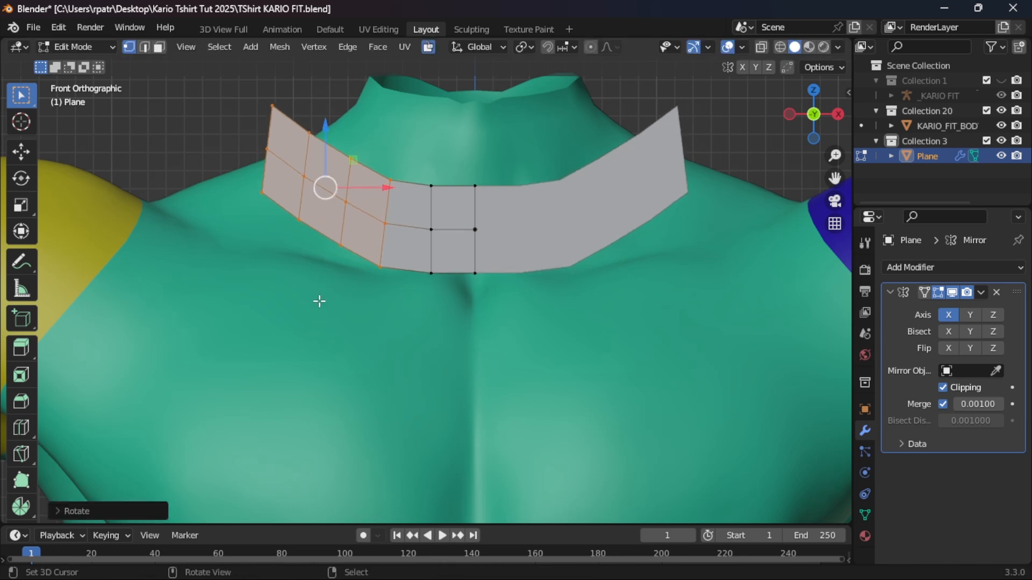
Step: Drop the next inner column from the selection and rotate the strip's three outermost vertex columns by about 9°
{"action": "key", "text": "c"}
{"action": "mouse_move", "coordinate": [373, 237]}
{"action": "middle_mouse_down"}
{"action": "mouse_move", "coordinate": [391, 185]}
{"action": "mouse_move", "coordinate": [383, 253]}
{"action": "middle_mouse_up"}
{"action": "key", "text": "Escape"}
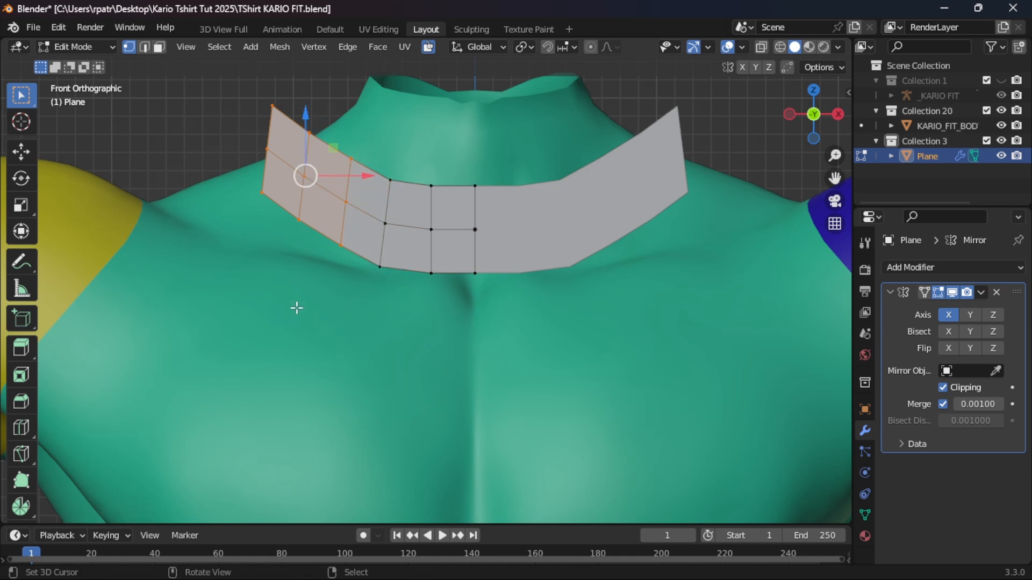
{"action": "key", "text": "r"}
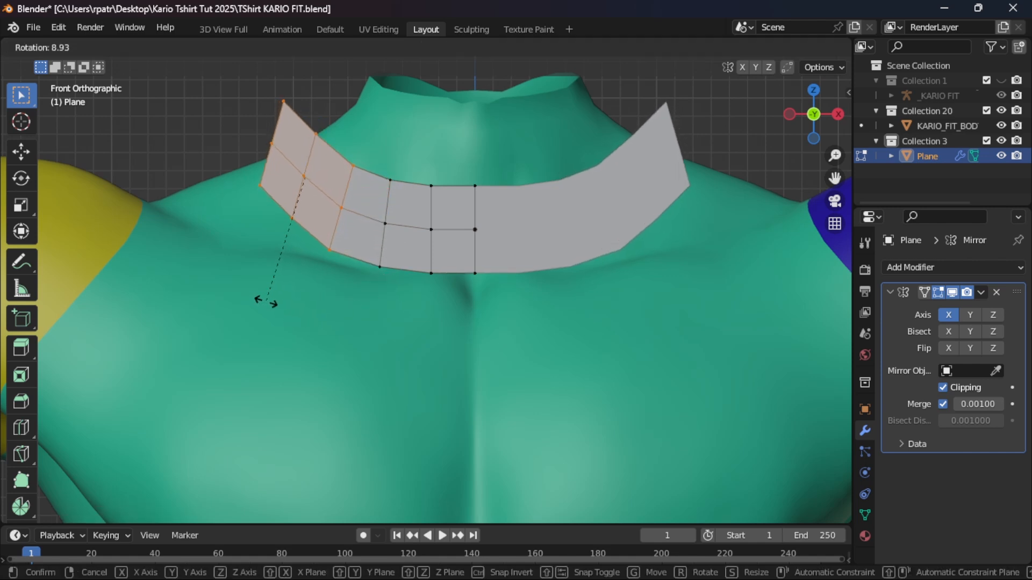
{"action": "left_click", "coordinate": [265, 302]}
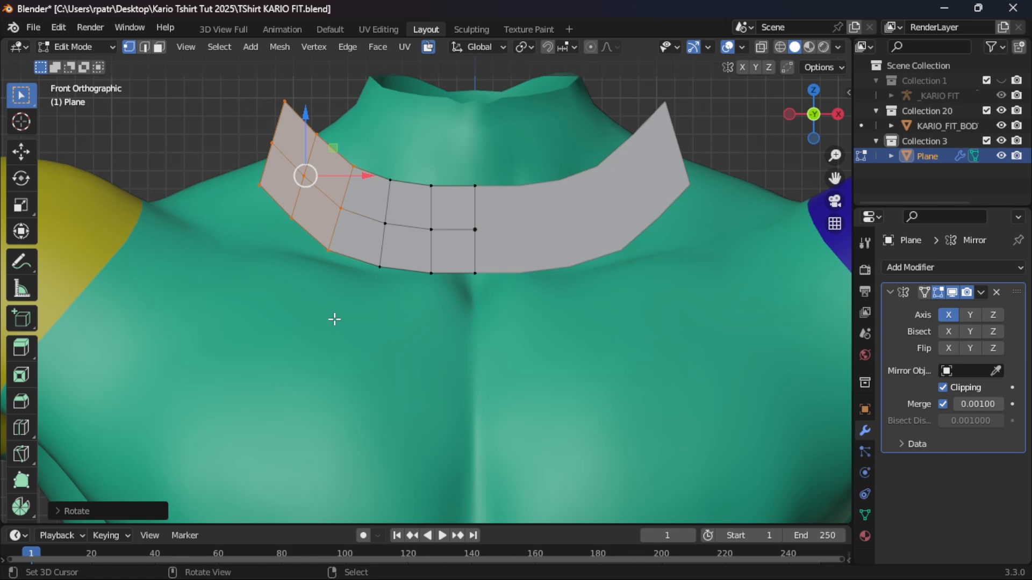
Step: Select only the strip's two outermost vertex columns and rotate them further to follow the neckline curve
{"action": "key", "text": "c"}
{"action": "middle_click_drag", "start_coordinate": [358, 164], "coordinate": [329, 250]}
{"action": "key", "text": "Escape"}
{"action": "key", "text": "alt+a"}
{"action": "key", "text": "c"}
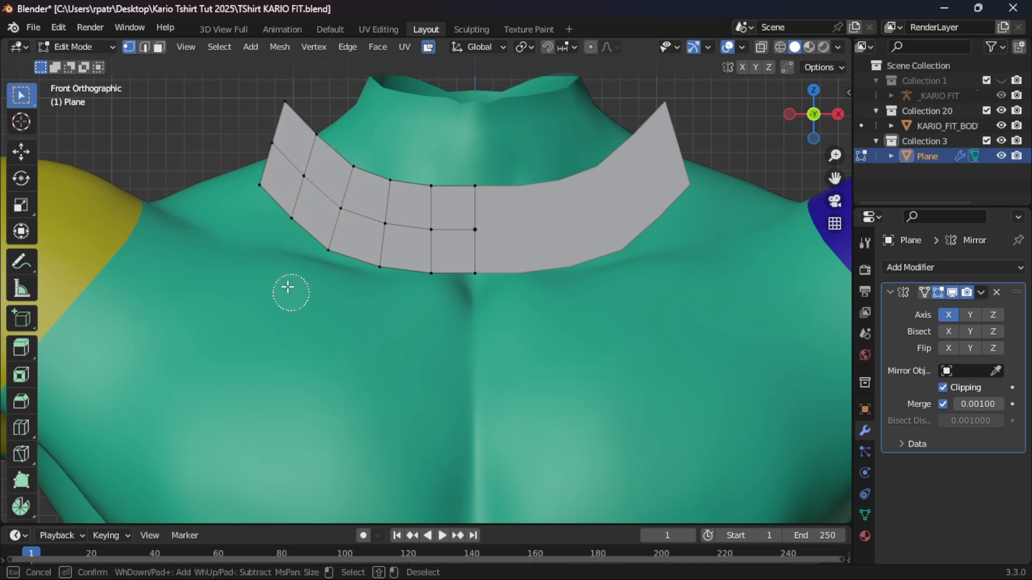
{"action": "mouse_move", "coordinate": [285, 105]}
{"action": "left_mouse_down"}
{"action": "mouse_move", "coordinate": [315, 152]}
{"action": "mouse_move", "coordinate": [293, 216]}
{"action": "left_mouse_up"}
{"action": "key", "text": "Escape"}
{"action": "key", "text": "r"}
{"action": "left_click", "coordinate": [239, 306]}
Step: Rotate only the strip's outermost vertex column by about 16° and nudge it slightly upward and outward along -X
{"action": "key", "text": "c"}
{"action": "mouse_move", "coordinate": [320, 141]}
{"action": "middle_mouse_down"}
{"action": "mouse_move", "coordinate": [307, 190]}
{"action": "mouse_move", "coordinate": [282, 219]}
{"action": "middle_mouse_up"}
{"action": "key", "text": "Escape"}
{"action": "key", "text": "r"}
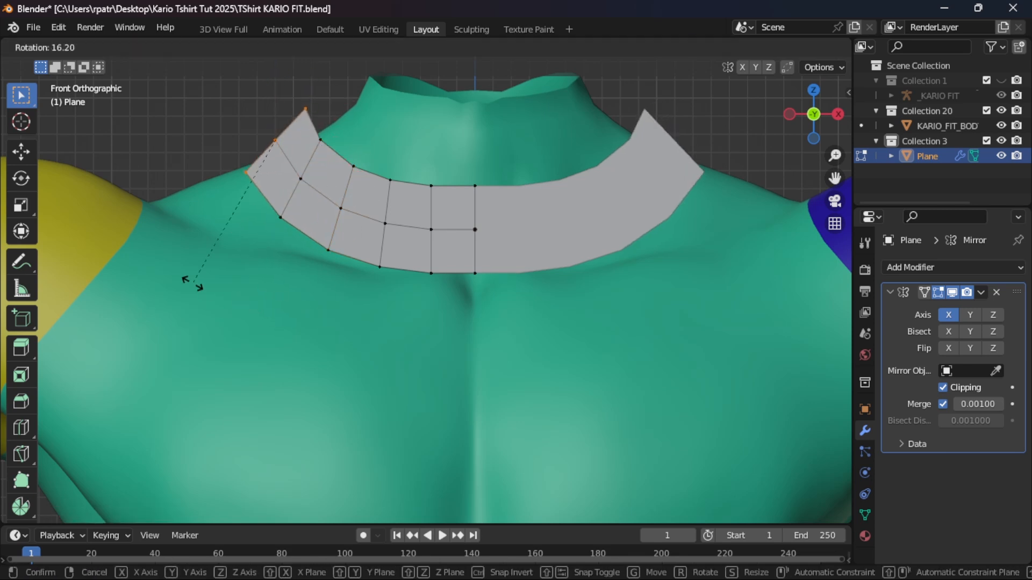
{"action": "left_click", "coordinate": [192, 284]}
{"action": "left_click_drag", "start_coordinate": [272, 80], "coordinate": [273, 75]}
{"action": "left_click_drag", "start_coordinate": [333, 134], "coordinate": [318, 133]}
{"action": "scroll", "coordinate": [434, 353], "scroll_direction": "down", "scroll_amount": 2}
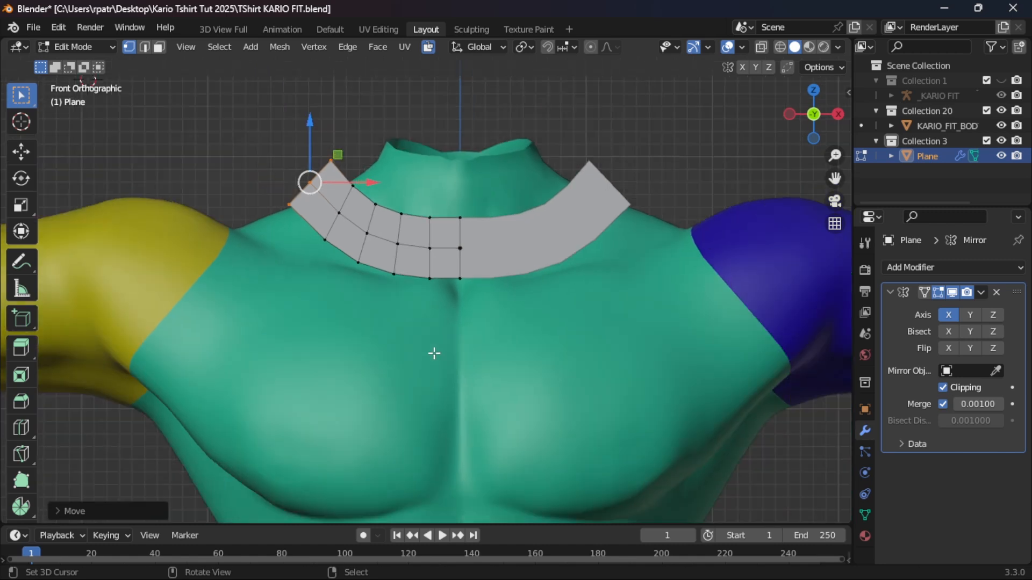
Step: Select the vertices along the strip's lower edge and extrude them straight down along Z onto the upper chest
{"action": "left_click", "coordinate": [289, 205]}
{"action": "key", "text": "c"}
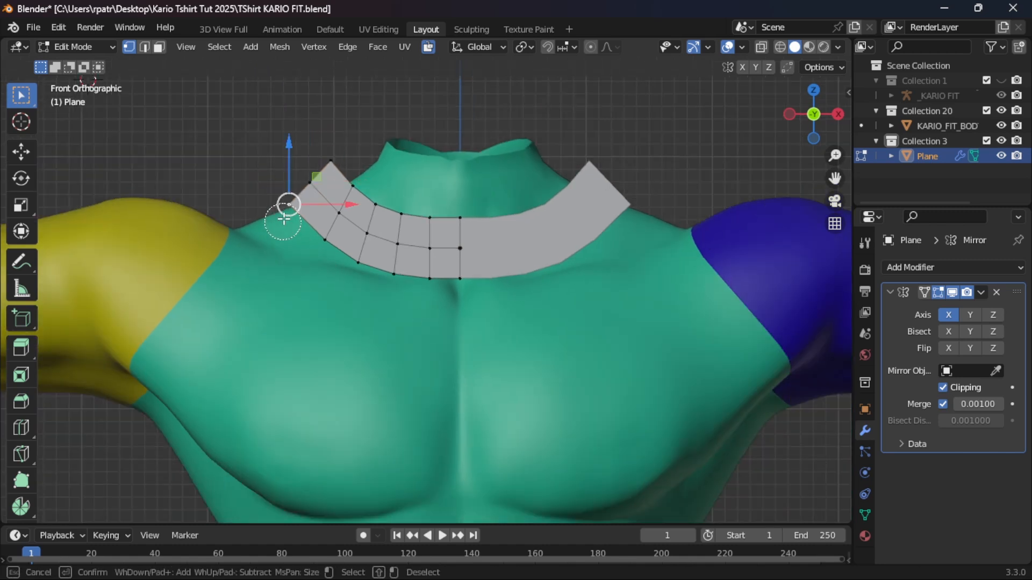
{"action": "left_click", "coordinate": [317, 245]}
{"action": "mouse_move", "coordinate": [317, 244]}
{"action": "left_mouse_down"}
{"action": "mouse_move", "coordinate": [392, 284]}
{"action": "mouse_move", "coordinate": [467, 288]}
{"action": "mouse_move", "coordinate": [392, 314]}
{"action": "left_mouse_up"}
{"action": "key", "text": "Escape"}
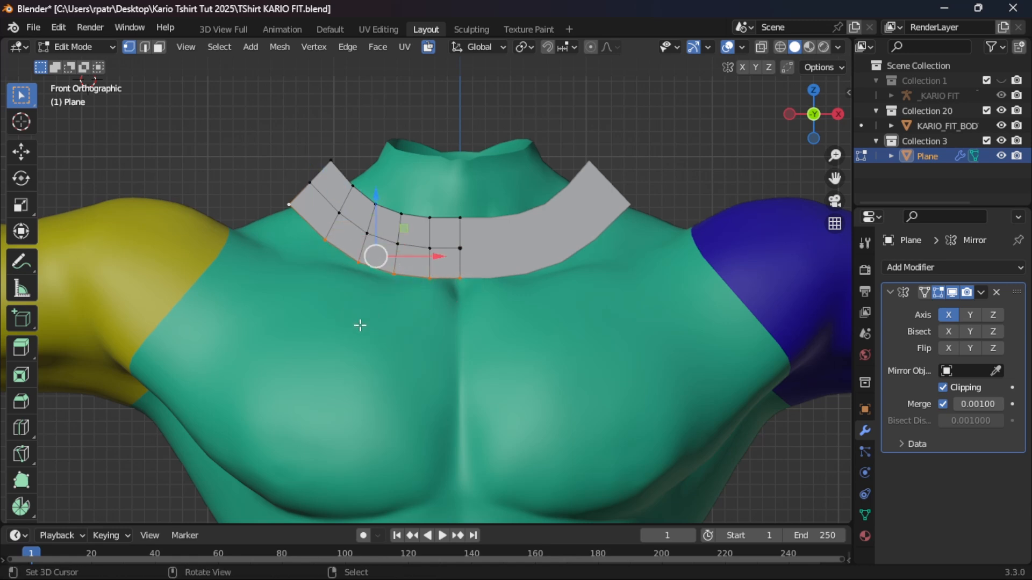
{"action": "scroll", "coordinate": [367, 340], "scroll_direction": "down", "scroll_amount": 2}
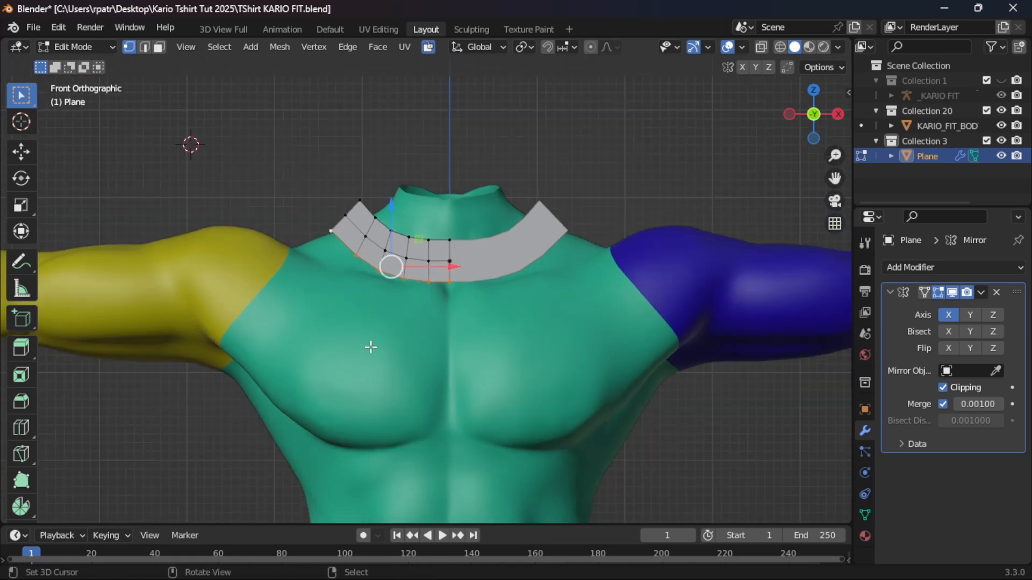
{"action": "key", "text": "g"}
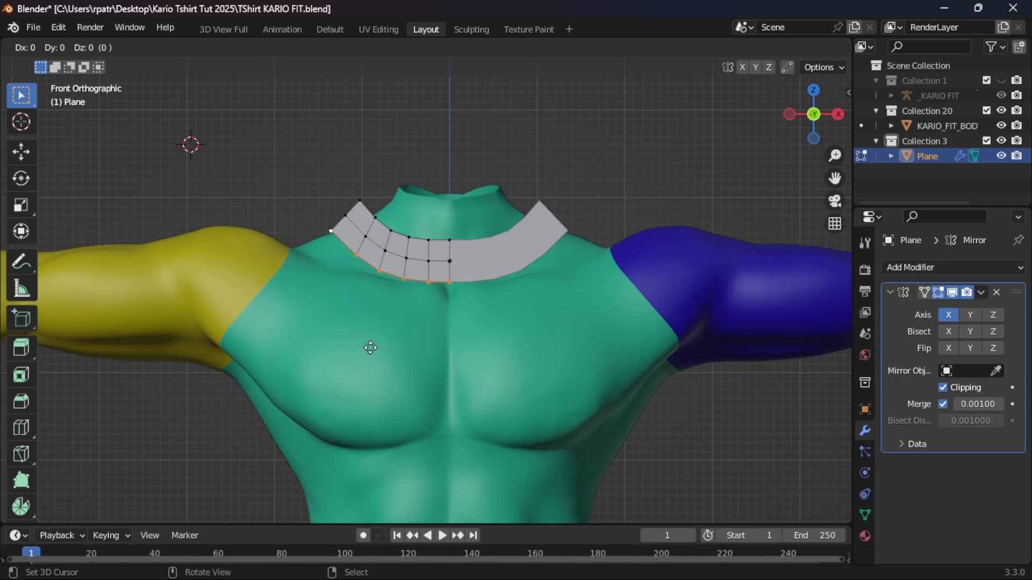
{"action": "key", "text": "z"}
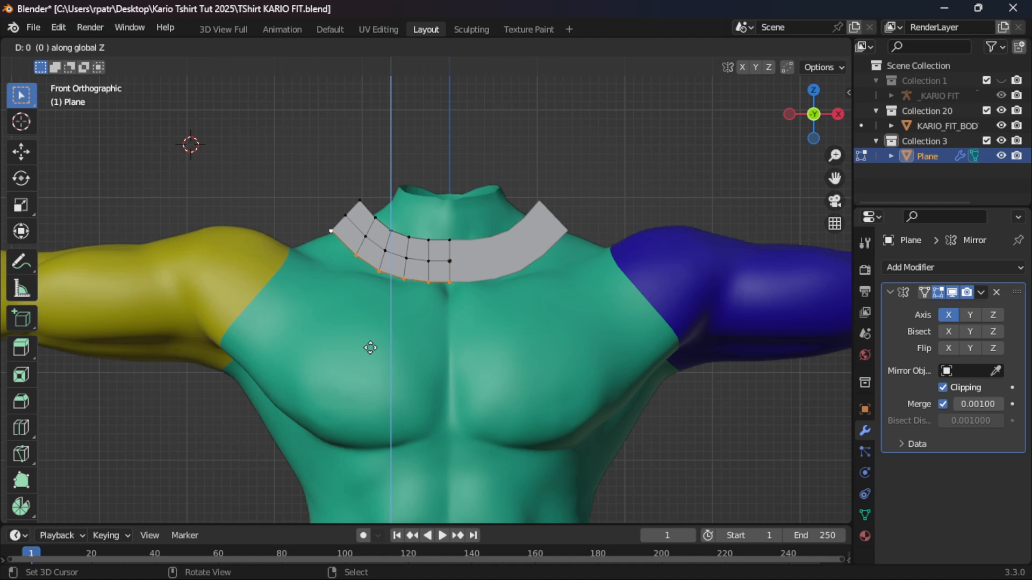
{"action": "left_click", "coordinate": [366, 381]}
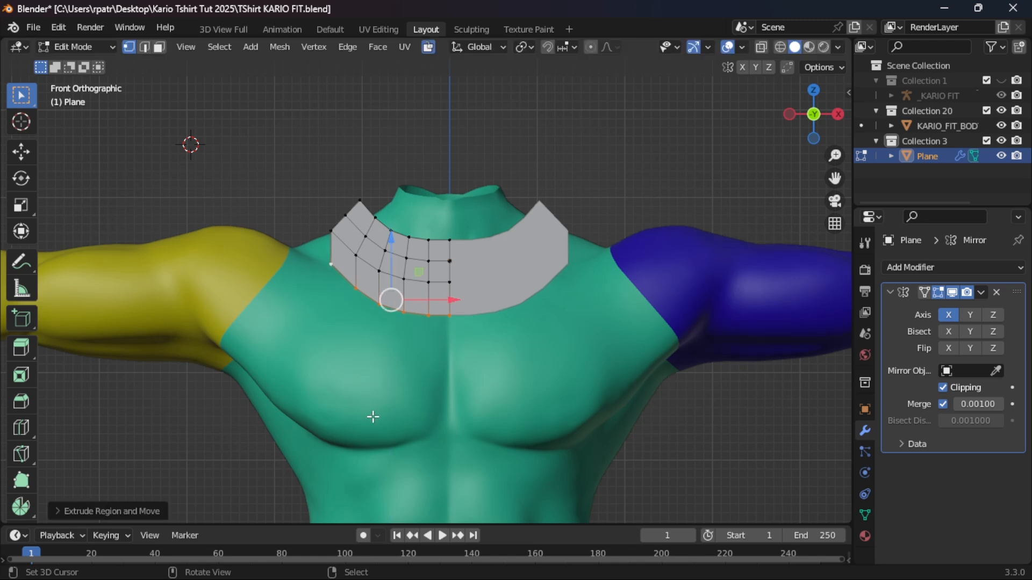
Step: Extrude the lower edge down along Z by about 0.048, and again all the way to crotch level
{"action": "scroll", "coordinate": [373, 416], "scroll_direction": "down", "scroll_amount": 4}
{"action": "middle_click_drag", "start_coordinate": [395, 423], "coordinate": [404, 296], "text": "shift"}
{"action": "key", "text": "e"}
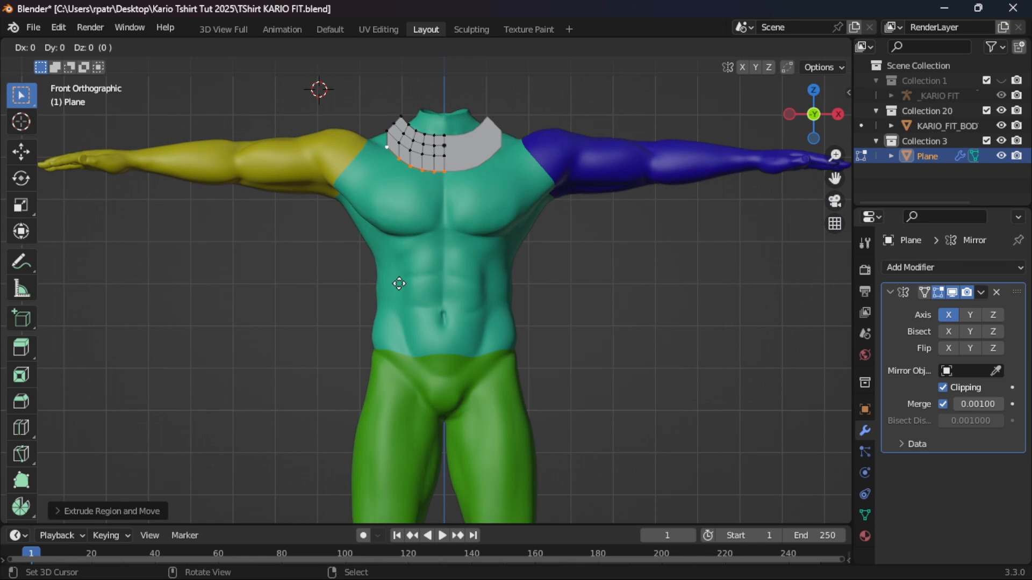
{"action": "key", "text": "z"}
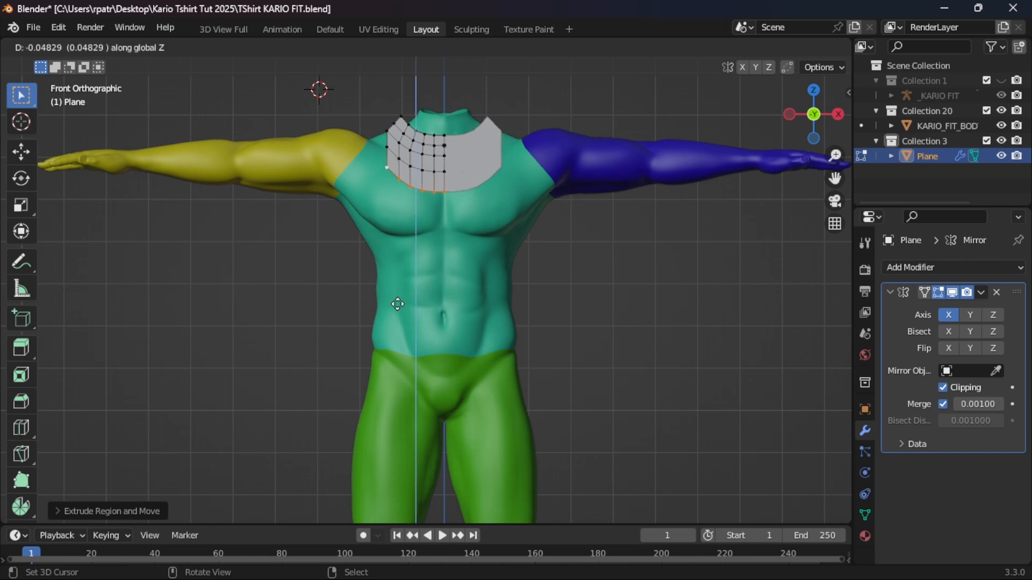
{"action": "left_click", "coordinate": [398, 305]}
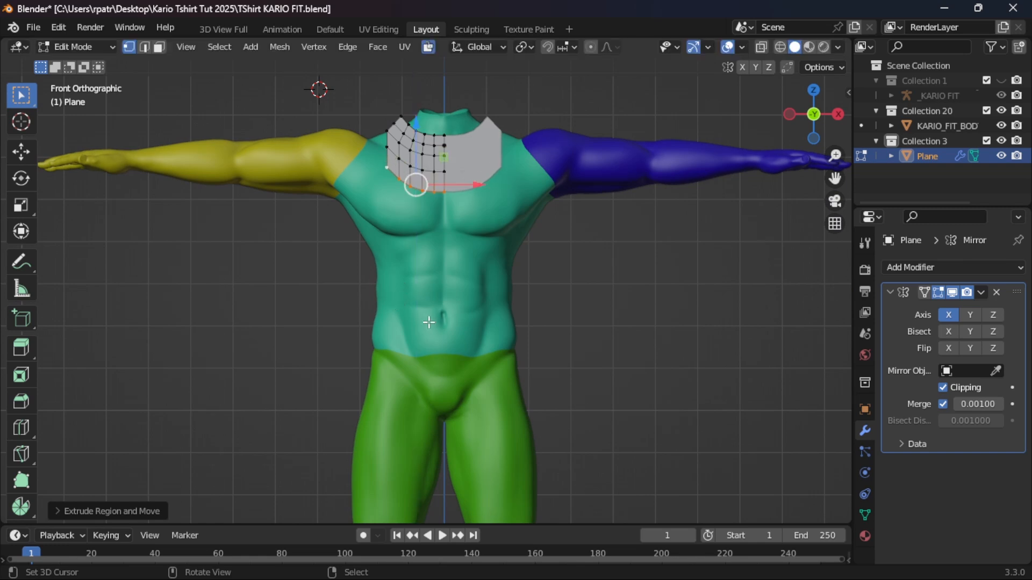
{"action": "key", "text": "e"}
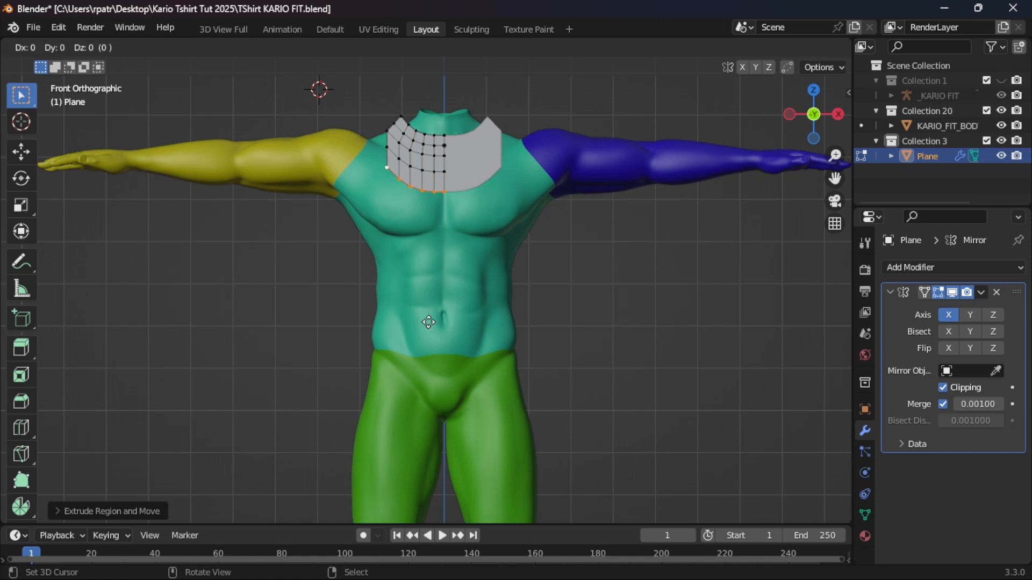
{"action": "key", "text": "z"}
{"action": "left_click", "coordinate": [386, 380]}
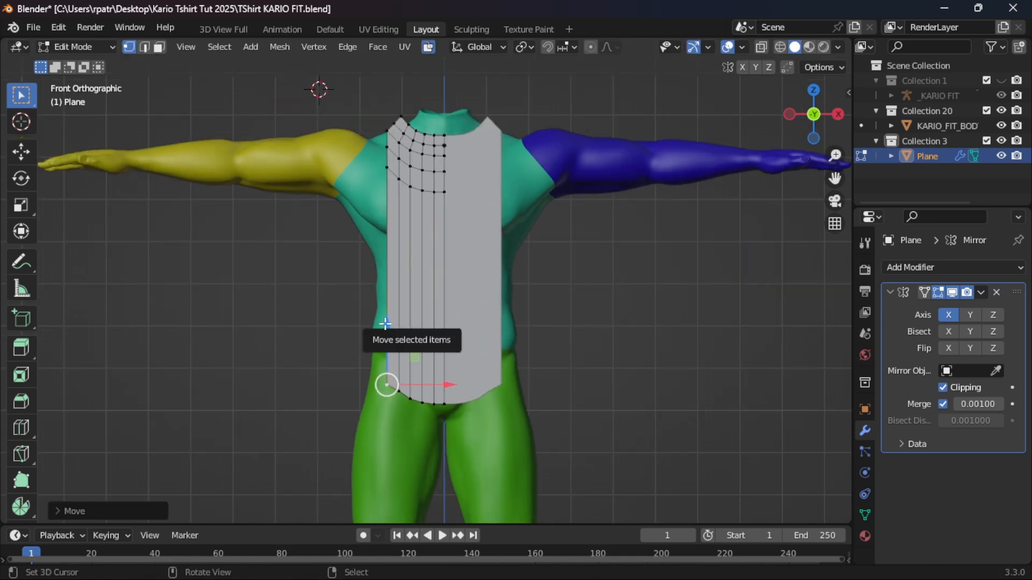
Step: Lower the outer vertices of the bottom edge along Z until the shirt's hem forms a straight horizontal line
{"action": "left_click_drag", "start_coordinate": [387, 380], "coordinate": [387, 391]}
{"action": "key", "text": "c"}
{"action": "left_click", "coordinate": [397, 411]}
{"action": "left_click_drag", "start_coordinate": [393, 330], "coordinate": [399, 342]}
{"action": "key", "text": "c"}
{"action": "left_click", "coordinate": [410, 422]}
{"action": "key", "text": "b"}
{"action": "left_click_drag", "start_coordinate": [418, 401], "coordinate": [428, 422]}
{"action": "left_click_drag", "start_coordinate": [404, 342], "coordinate": [404, 343]}
{"action": "scroll", "coordinate": [354, 337], "scroll_direction": "up", "scroll_amount": 1}
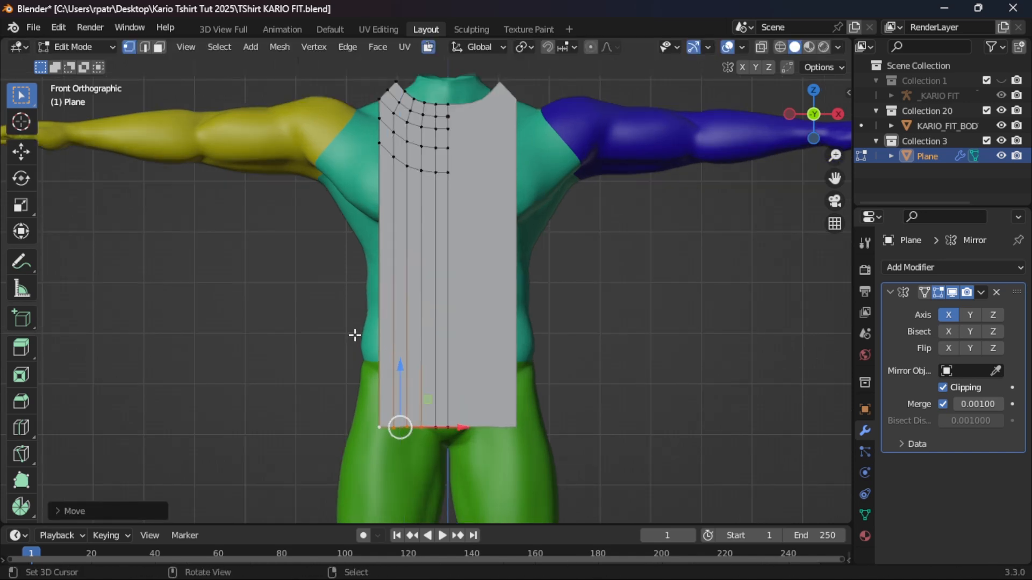
Step: Select only the vertices along the panel's outer side edge and extrude them about 0.04 outward along -X
{"action": "scroll", "coordinate": [354, 334], "scroll_direction": "up", "scroll_amount": 1}
{"action": "middle_click_drag", "start_coordinate": [349, 270], "coordinate": [334, 357], "text": "shift"}
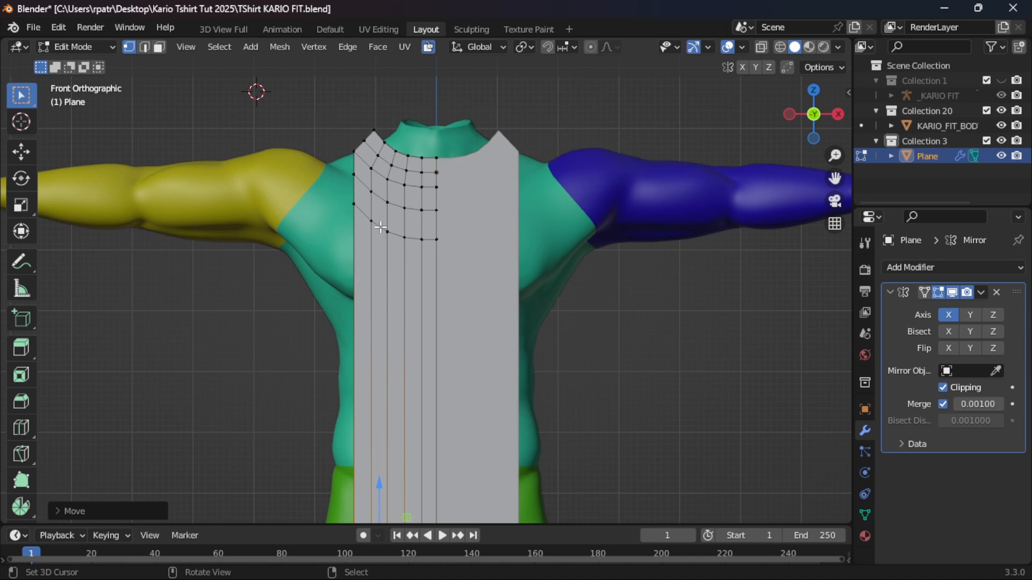
{"action": "scroll", "coordinate": [376, 262], "scroll_direction": "down", "scroll_amount": 2}
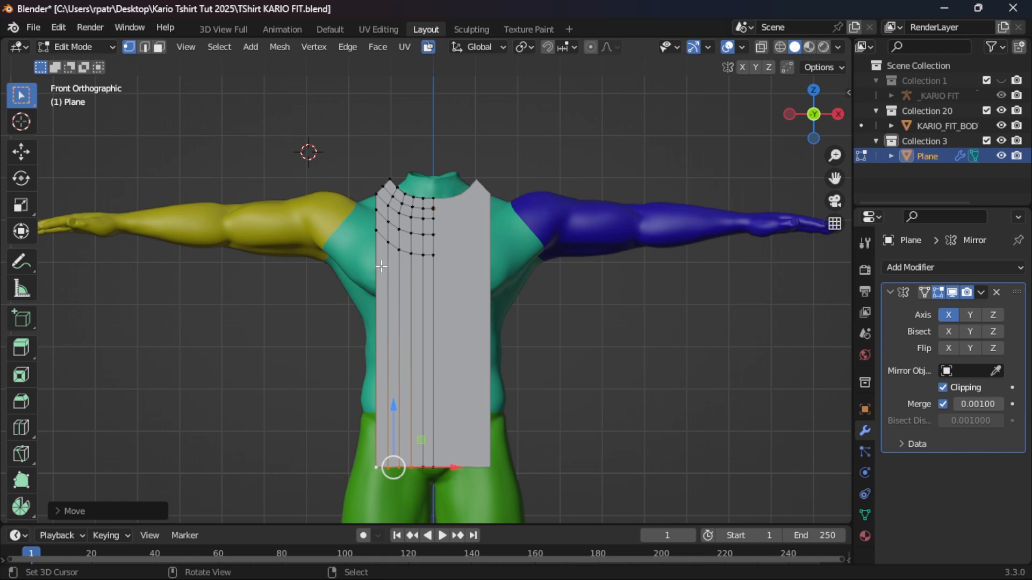
{"action": "key", "text": "c"}
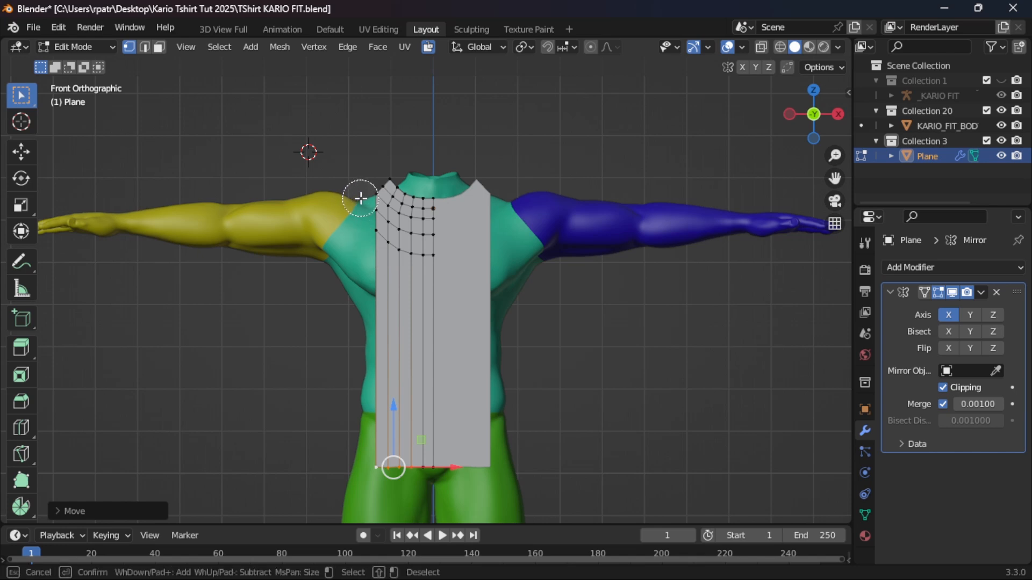
{"action": "left_click_drag", "start_coordinate": [360, 198], "coordinate": [363, 281]}
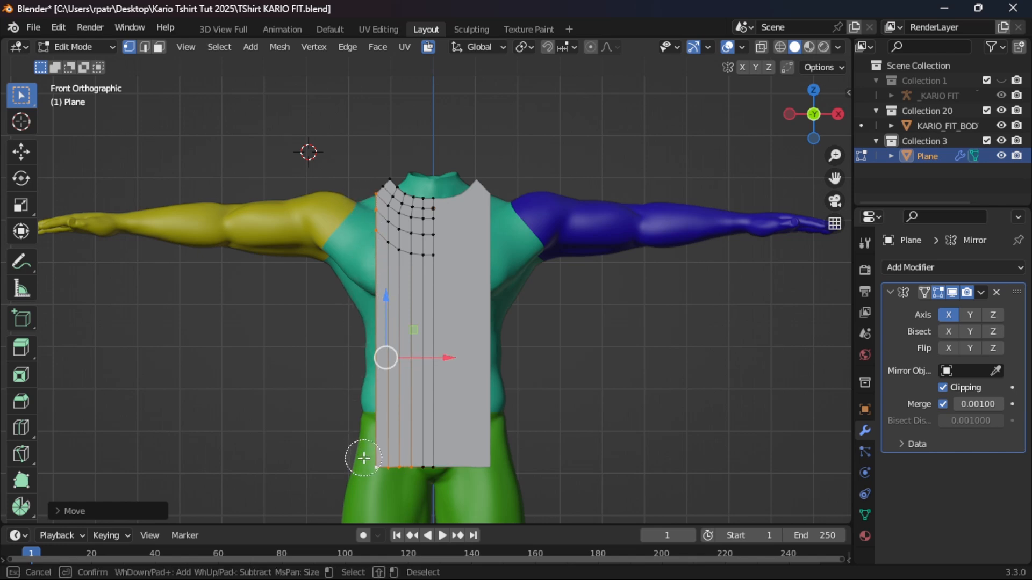
{"action": "middle_click_drag", "start_coordinate": [396, 477], "coordinate": [450, 472]}
{"action": "right_click", "coordinate": [232, 347]}
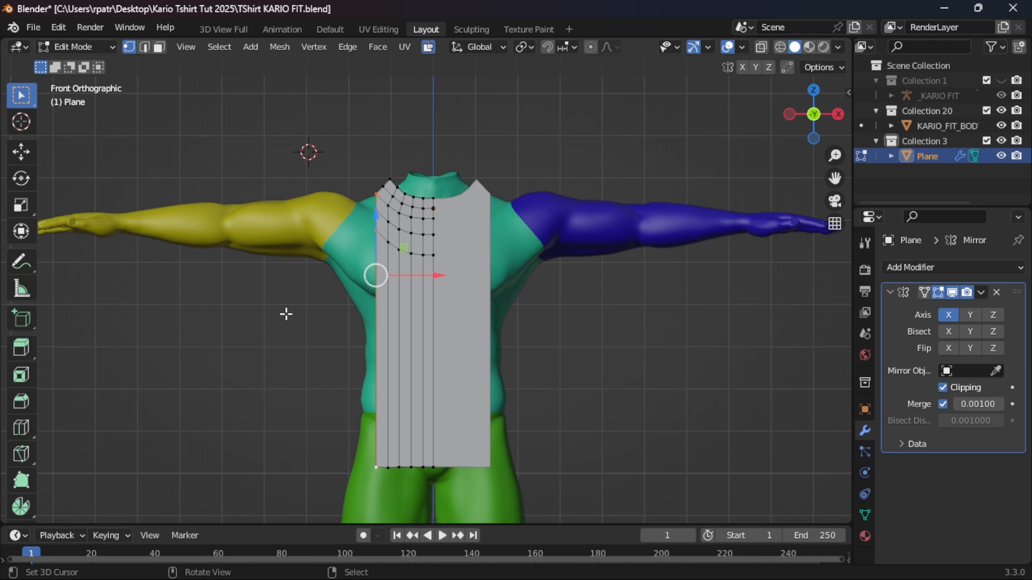
{"action": "key", "text": "g"}
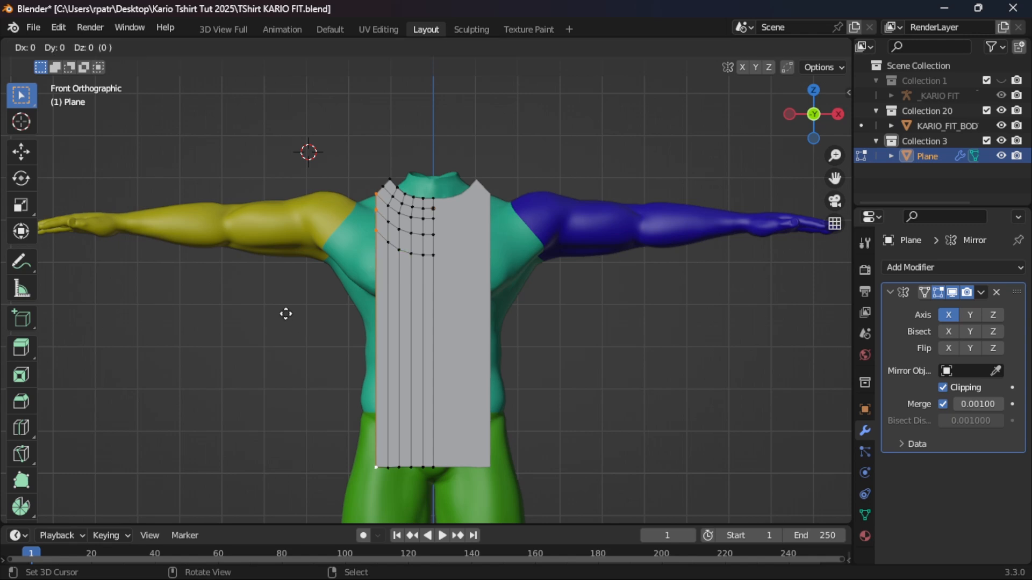
{"action": "key", "text": "x"}
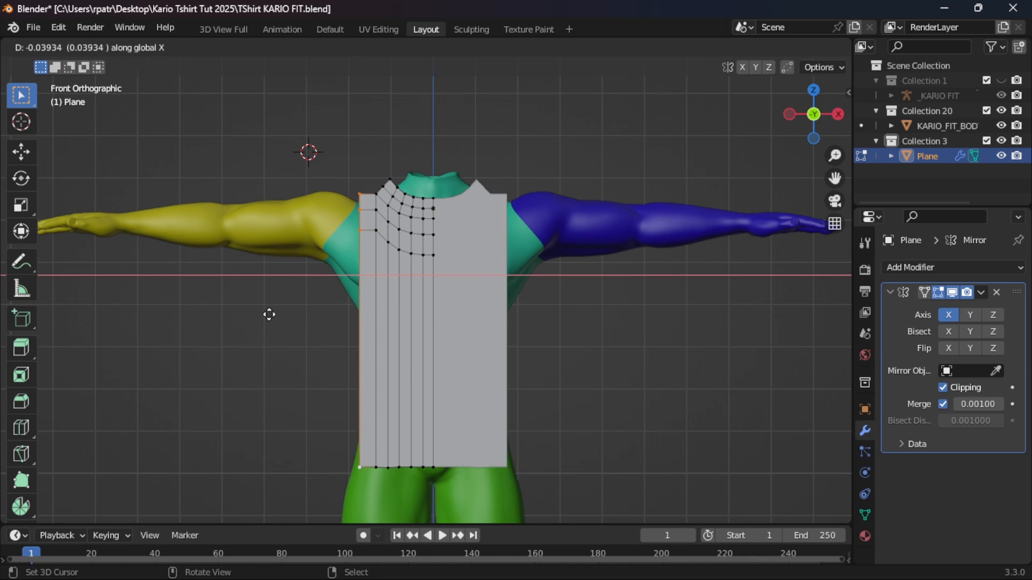
{"action": "left_click", "coordinate": [267, 315]}
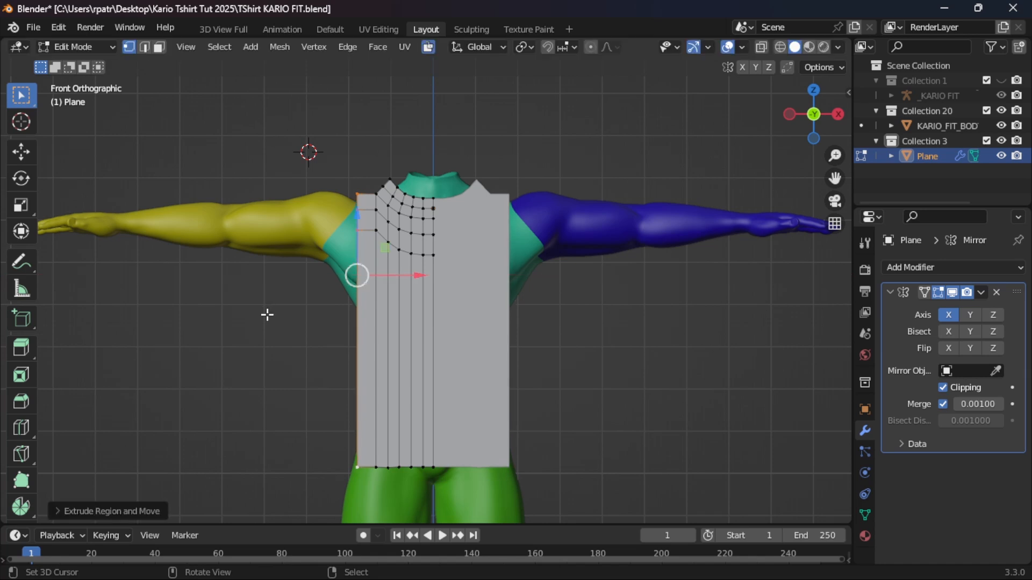
Step: Move the extruded side edge slightly back inward along X
{"action": "key", "text": "g"}
{"action": "key", "text": "x"}
{"action": "left_click", "coordinate": [360, 277]}
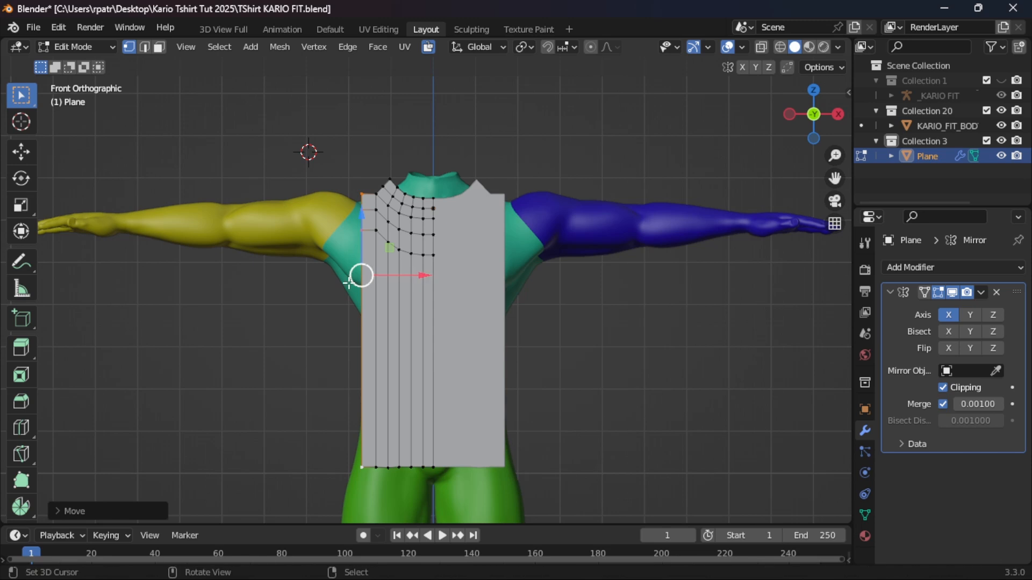
Step: Extrude the panel's outer side edge outward along -X twice, about 0.045 each time, until the panel reaches the start of the arms
{"action": "key", "text": "g"}
{"action": "key", "text": "x"}
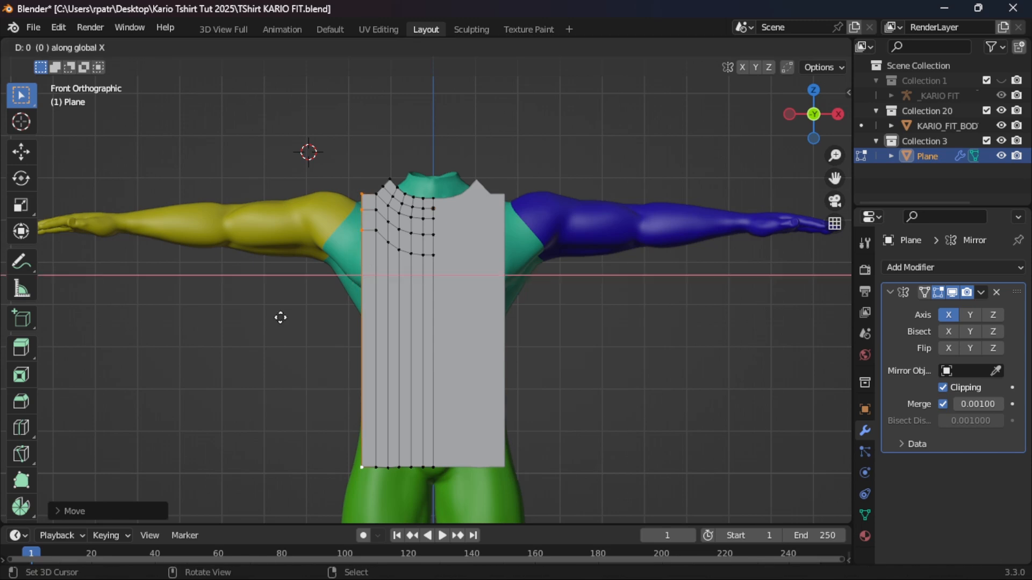
{"action": "left_click", "coordinate": [261, 319]}
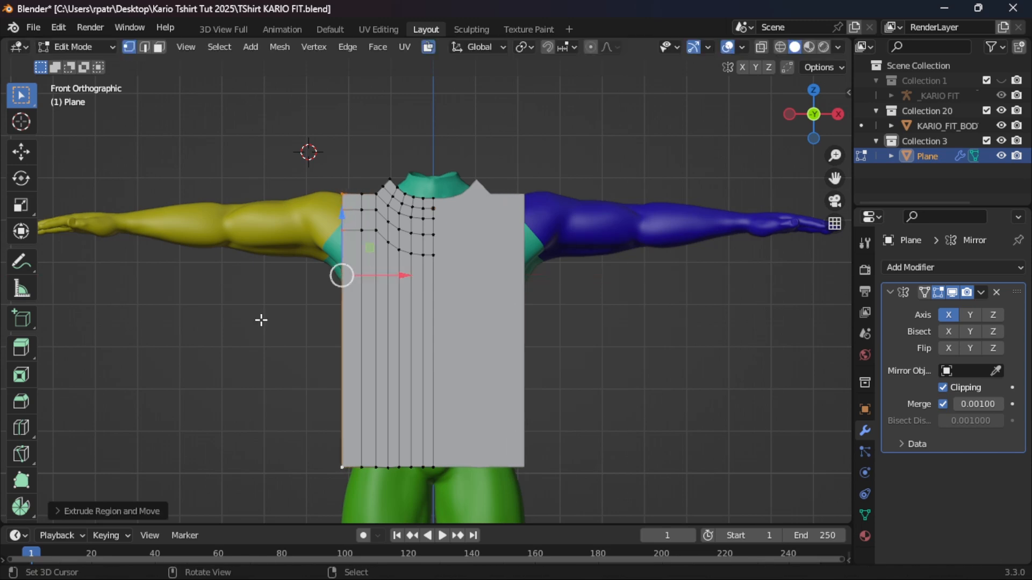
{"action": "key", "text": "e"}
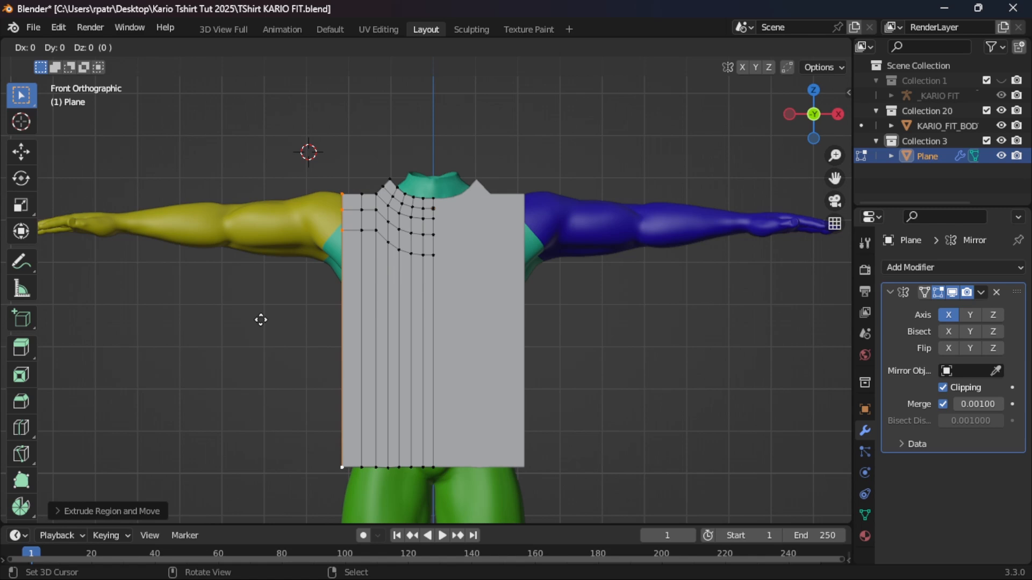
{"action": "key", "text": "x"}
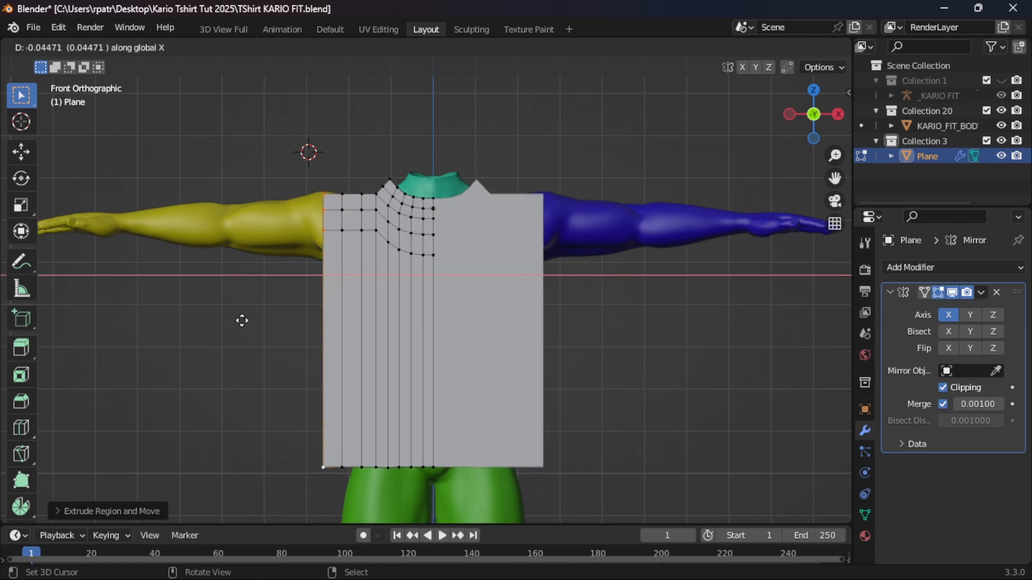
{"action": "left_click", "coordinate": [240, 321]}
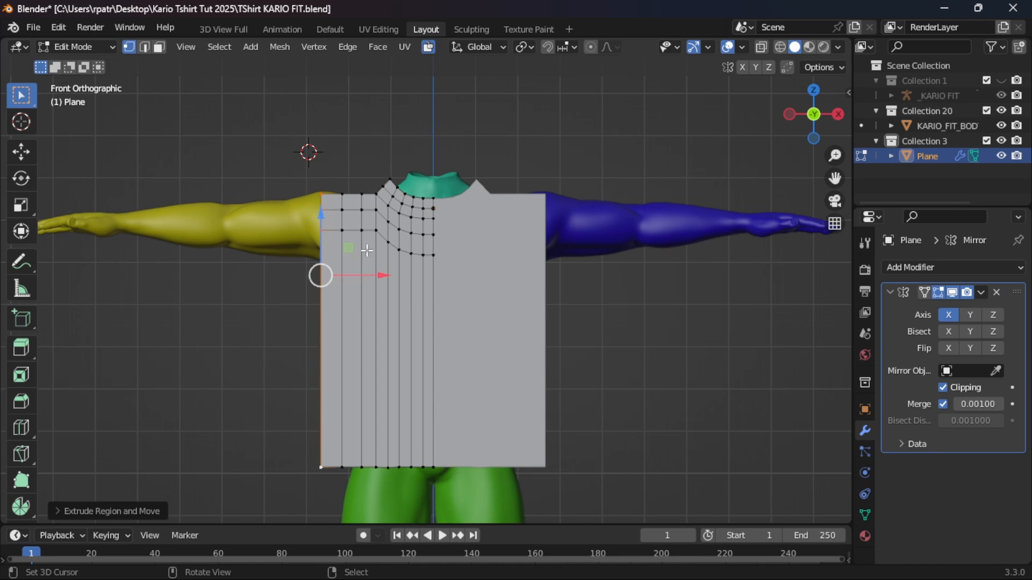
Step: Lower the two vertices directly below the outer base of the neckline point along Z to continue the neckline curve
{"action": "scroll", "coordinate": [396, 258], "scroll_direction": "up", "scroll_amount": 3}
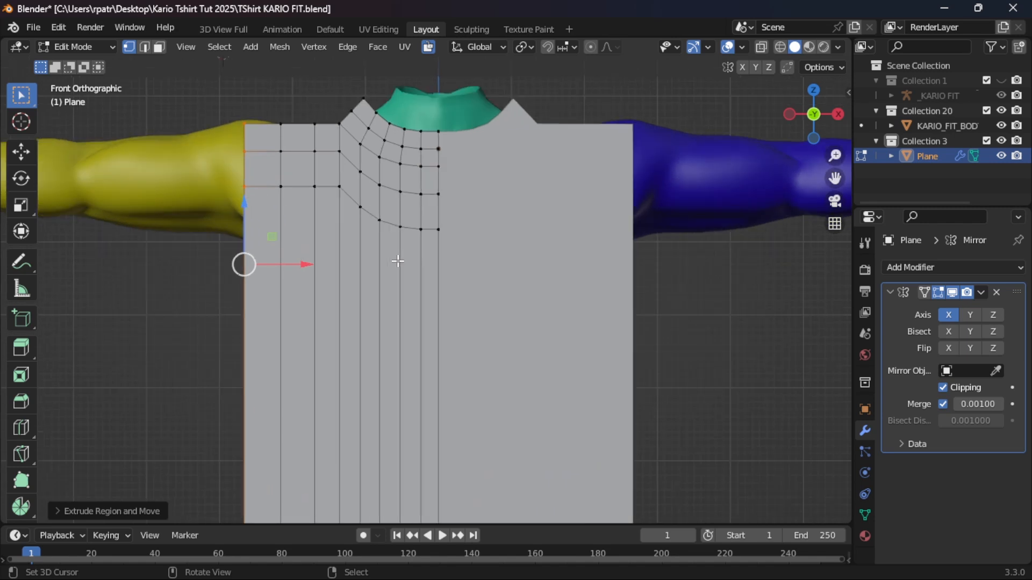
{"action": "left_click", "coordinate": [339, 186]}
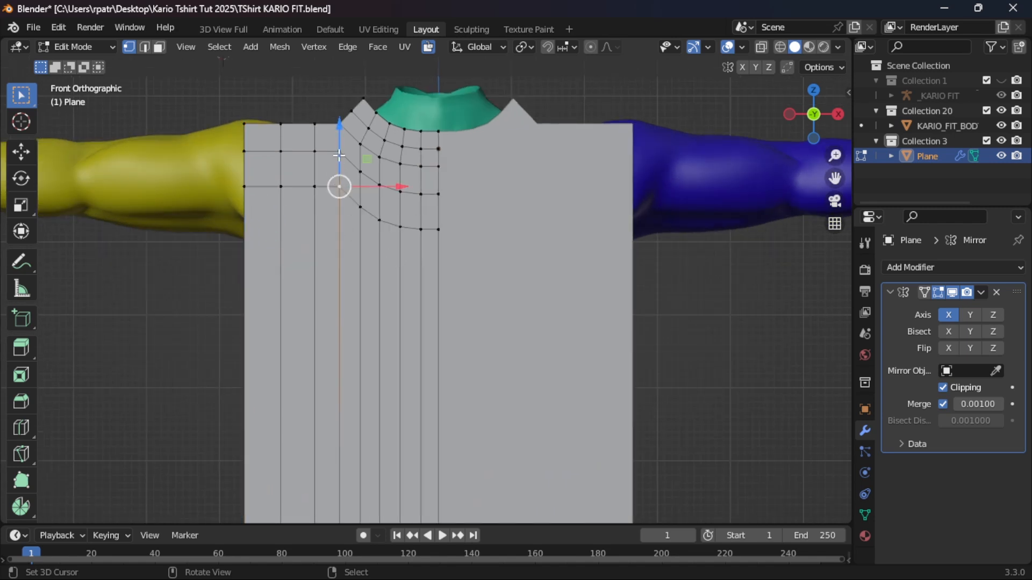
{"action": "left_click_drag", "start_coordinate": [340, 106], "coordinate": [332, 125]}
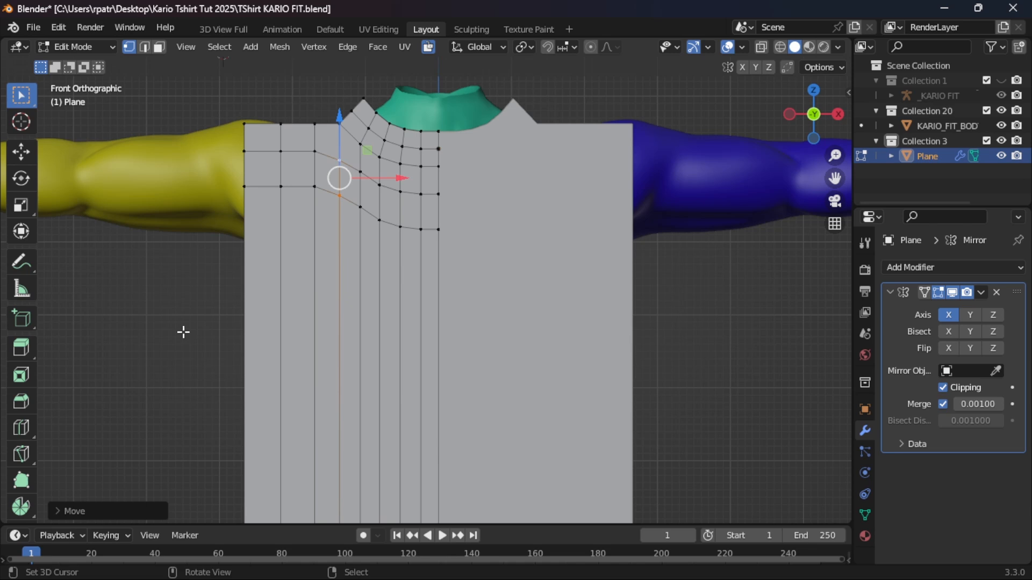
Step: Select only the vertices along the panel's bottom edge and raise them along Z to chest level
{"action": "scroll", "coordinate": [184, 331], "scroll_direction": "down", "scroll_amount": 2}
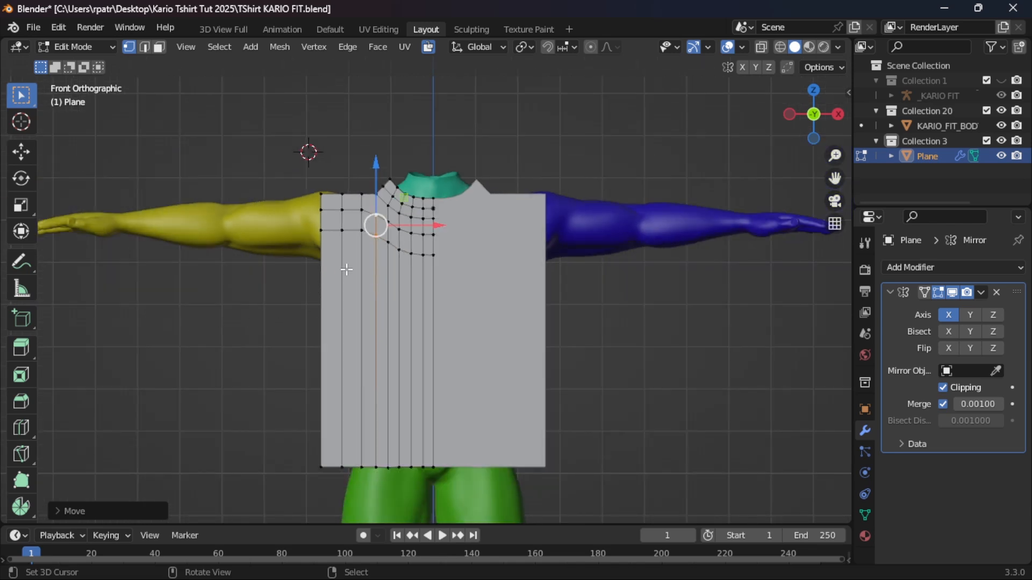
{"action": "mouse_move", "coordinate": [166, 324]}
{"action": "middle_mouse_down"}
{"action": "mouse_move", "coordinate": [346, 344]}
{"action": "mouse_move", "coordinate": [173, 337]}
{"action": "middle_mouse_up"}
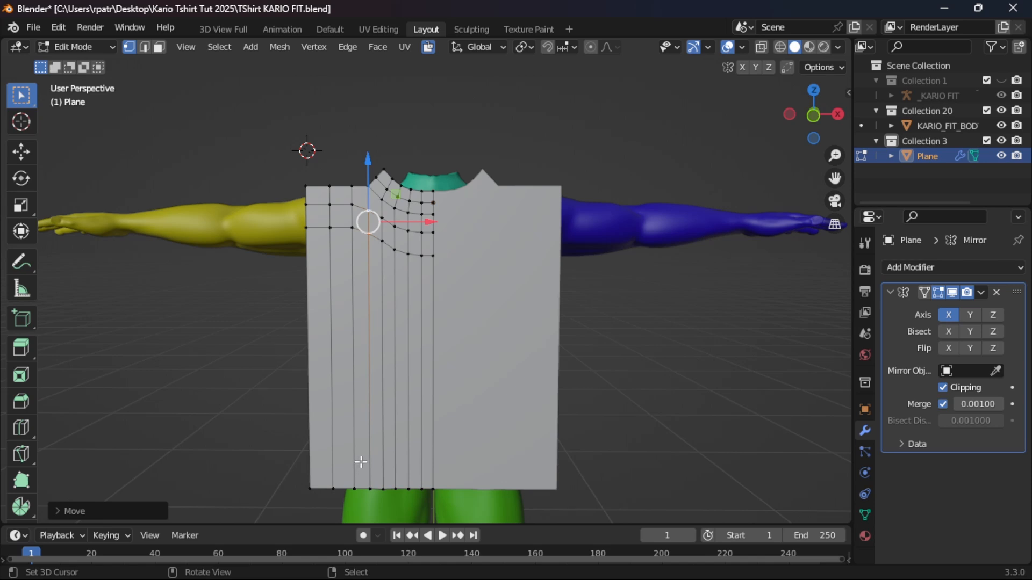
{"action": "scroll", "coordinate": [361, 461], "scroll_direction": "down", "scroll_amount": 2}
{"action": "key", "text": "c"}
{"action": "mouse_move", "coordinate": [334, 453]}
{"action": "left_mouse_down"}
{"action": "mouse_move", "coordinate": [424, 458]}
{"action": "mouse_move", "coordinate": [375, 457]}
{"action": "left_mouse_up"}
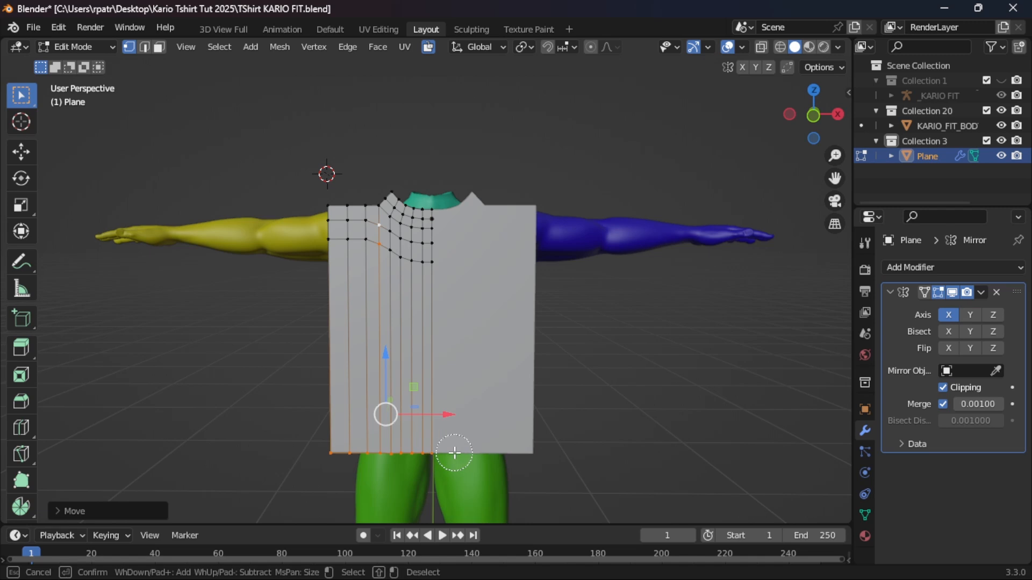
{"action": "left_click_drag", "start_coordinate": [370, 258], "coordinate": [378, 201], "text": "shift"}
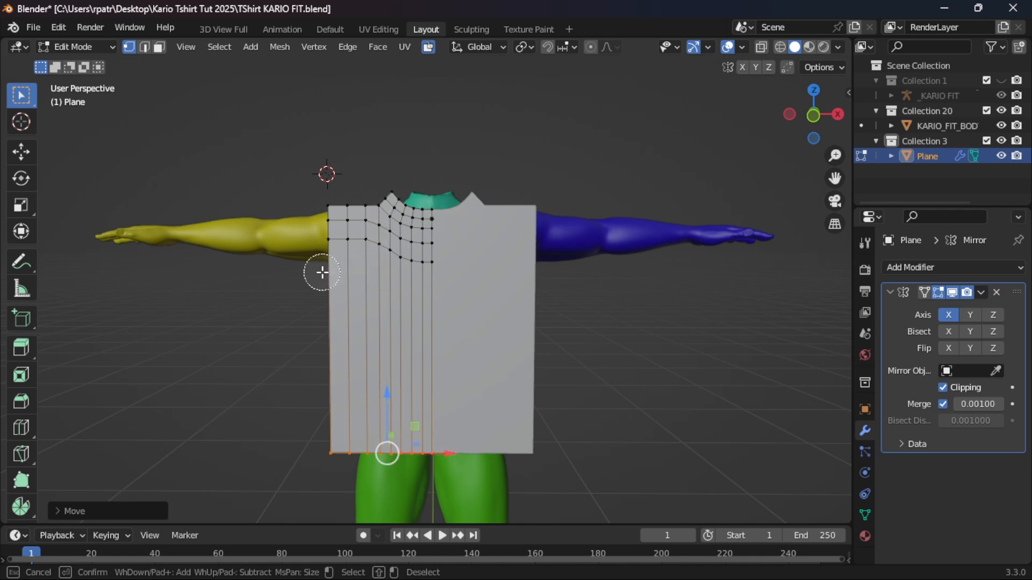
{"action": "key", "text": "Escape"}
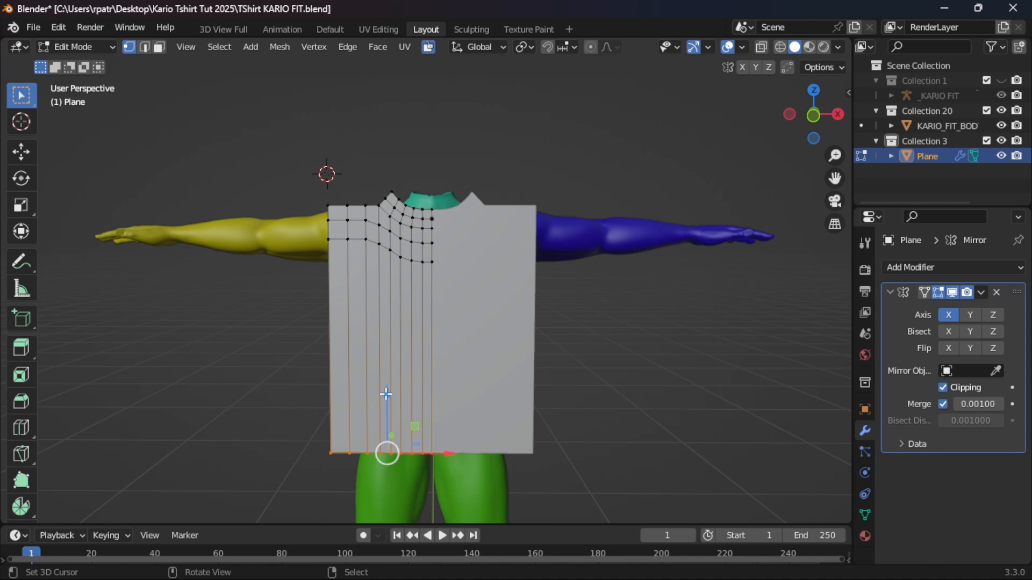
{"action": "left_click_drag", "start_coordinate": [389, 394], "coordinate": [394, 224]}
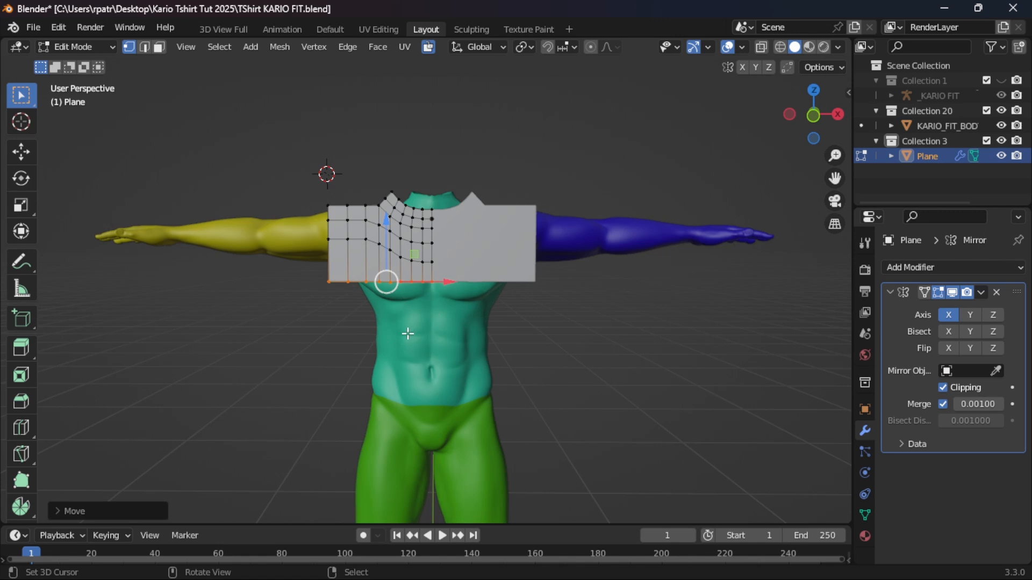
Step: Extrude the chest-level bottom edge down along Z to the upper thighs, just below the crotch
{"action": "key", "text": "g"}
{"action": "key", "text": "z"}
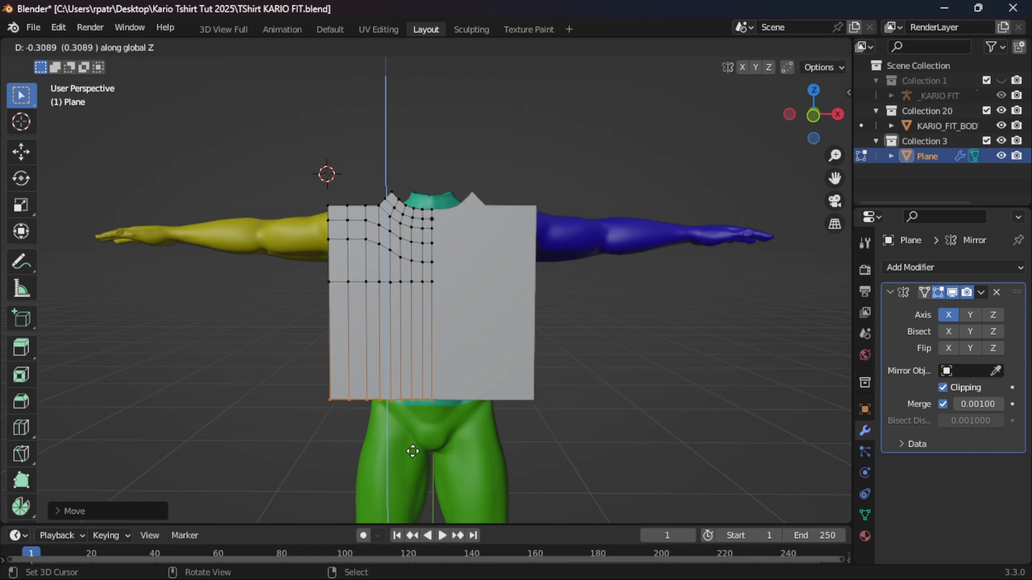
{"action": "left_click", "coordinate": [438, 73]}
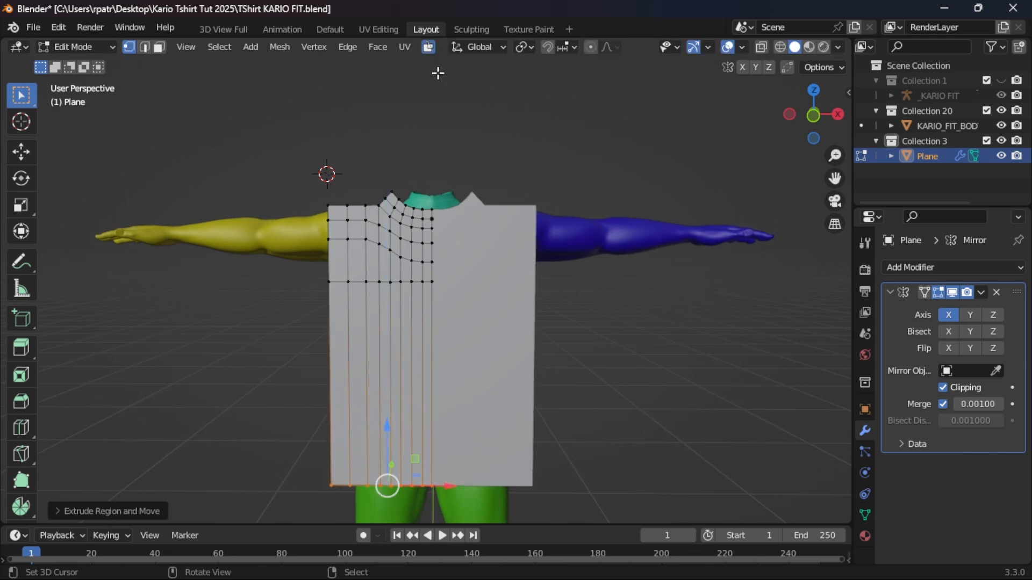
Step: Select the outer five vertex pairs of the two curved rows below the shoulder and lower them slightly along Z
{"action": "scroll", "coordinate": [274, 272], "scroll_direction": "down", "scroll_amount": 1}
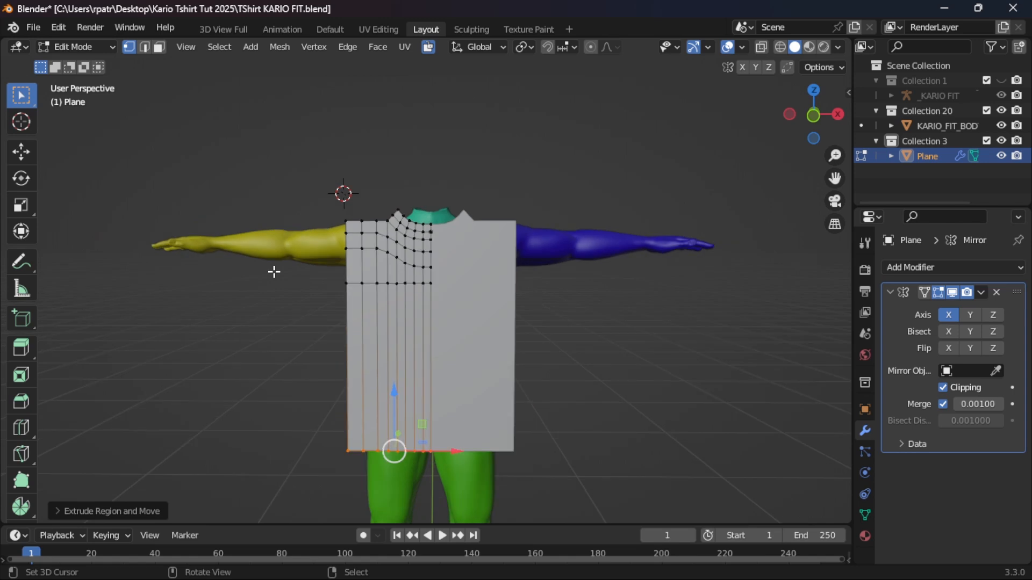
{"action": "mouse_move", "coordinate": [239, 332]}
{"action": "middle_mouse_down"}
{"action": "mouse_move", "coordinate": [353, 334]}
{"action": "mouse_move", "coordinate": [239, 334]}
{"action": "middle_mouse_up"}
{"action": "scroll", "coordinate": [378, 288], "scroll_direction": "up", "scroll_amount": 3}
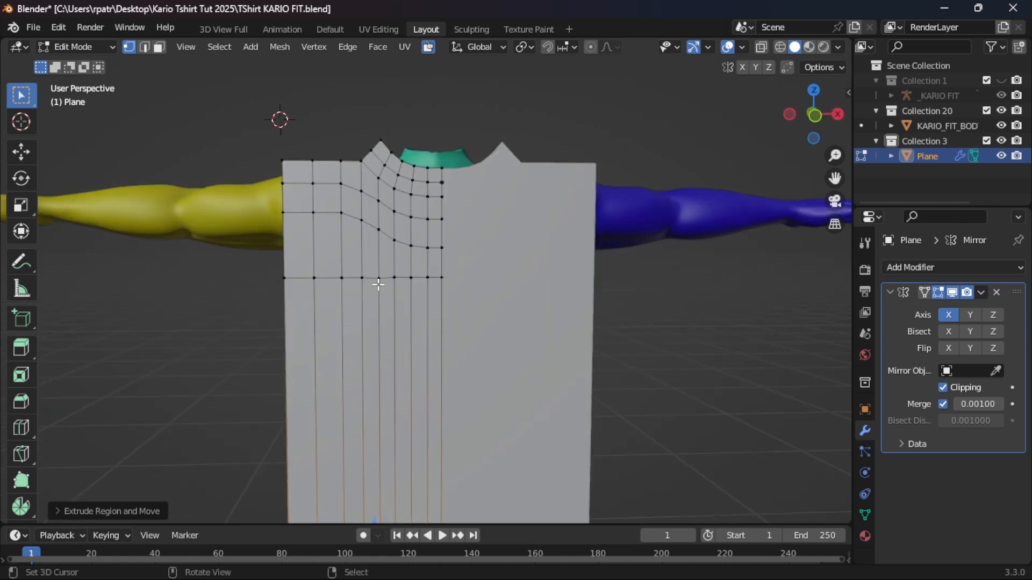
{"action": "right_click", "coordinate": [377, 231]}
{"action": "right_click", "coordinate": [380, 201], "text": "shift"}
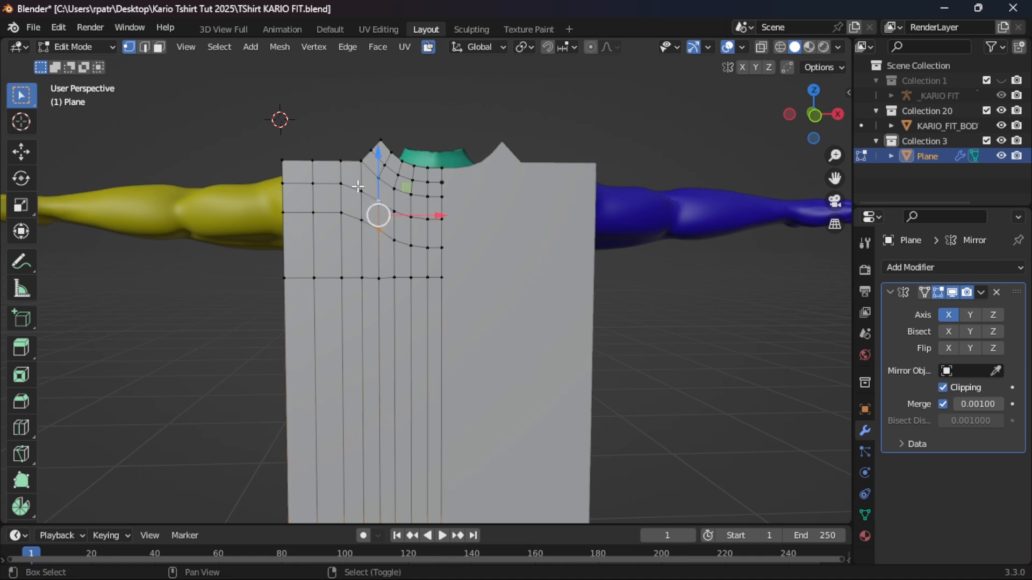
{"action": "right_click", "coordinate": [359, 189], "text": "shift"}
{"action": "right_click", "coordinate": [360, 219], "text": "shift"}
{"action": "right_click", "coordinate": [343, 215], "text": "shift"}
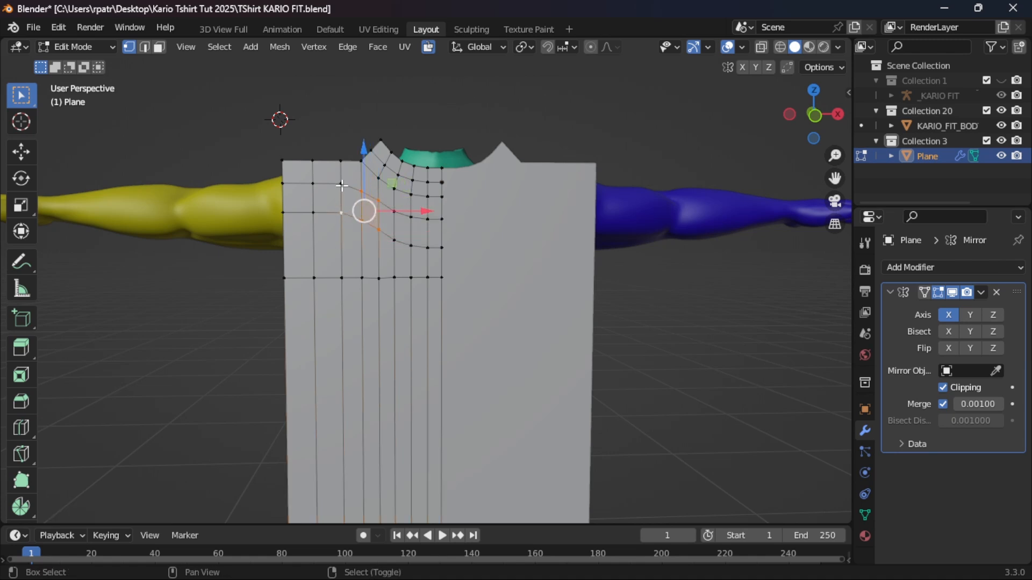
{"action": "right_click", "coordinate": [342, 184], "text": "shift"}
{"action": "right_click", "coordinate": [314, 184], "text": "shift"}
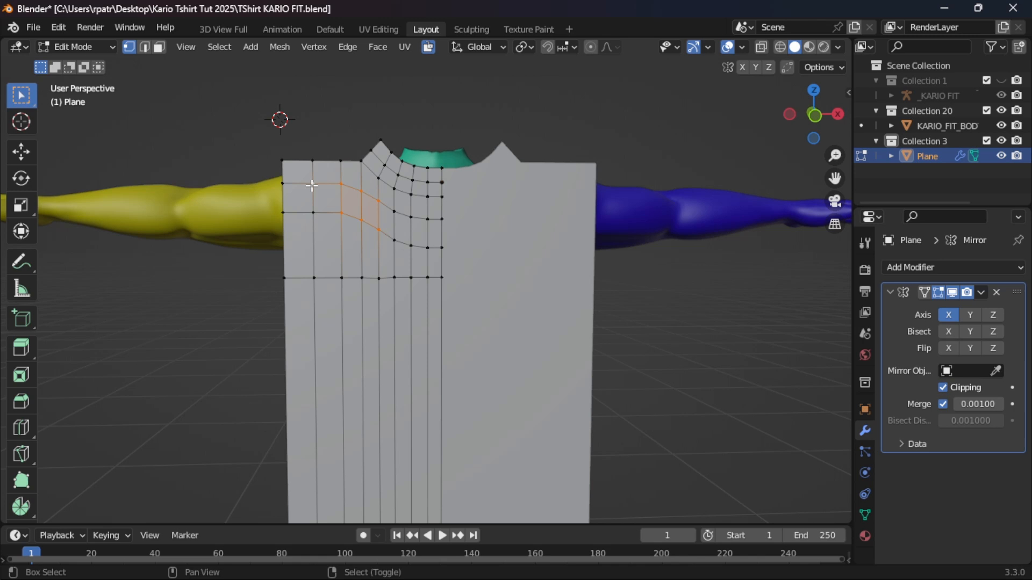
{"action": "right_click", "coordinate": [313, 213], "text": "shift"}
{"action": "right_click", "coordinate": [283, 212], "text": "shift"}
{"action": "right_click", "coordinate": [284, 184], "text": "shift"}
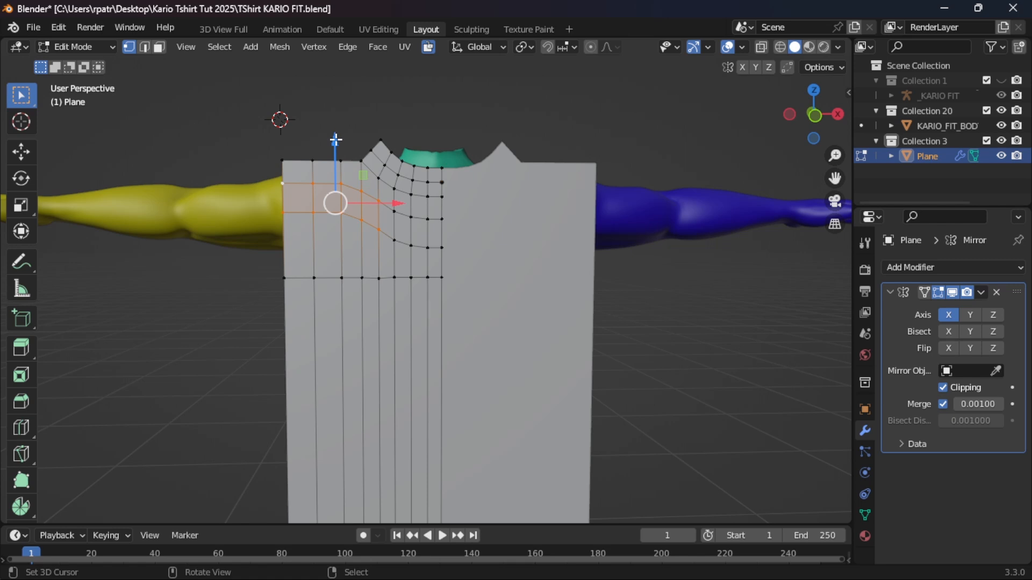
{"action": "left_click_drag", "start_coordinate": [335, 141], "coordinate": [335, 142]}
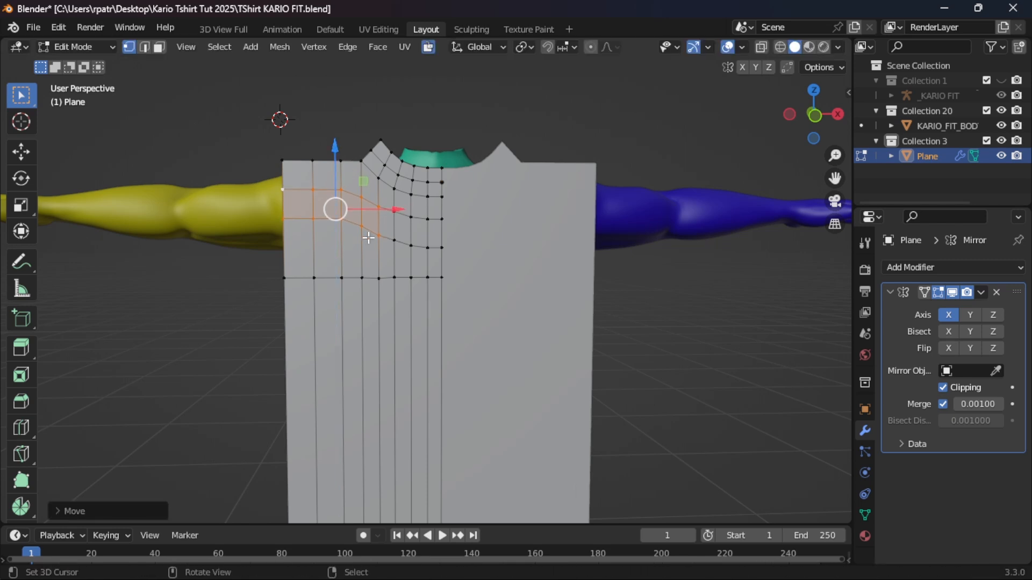
Step: Twice drop the innermost selected vertex pair and lower the remaining outer pairs along Z, easing both rows into a smoother curve
{"action": "key", "text": "c"}
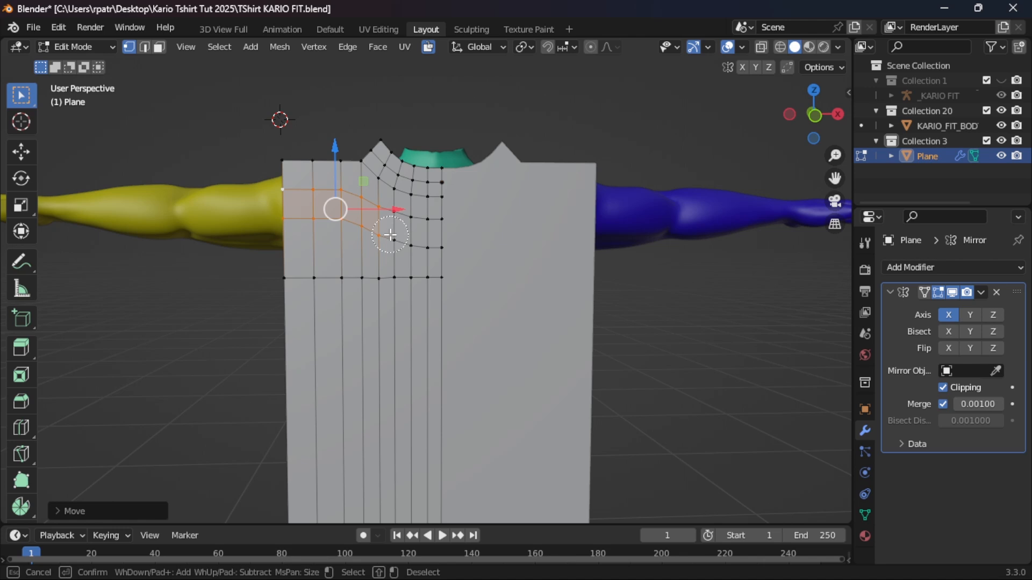
{"action": "left_click", "coordinate": [391, 232], "text": "shift"}
{"action": "left_click", "coordinate": [392, 222], "text": "shift"}
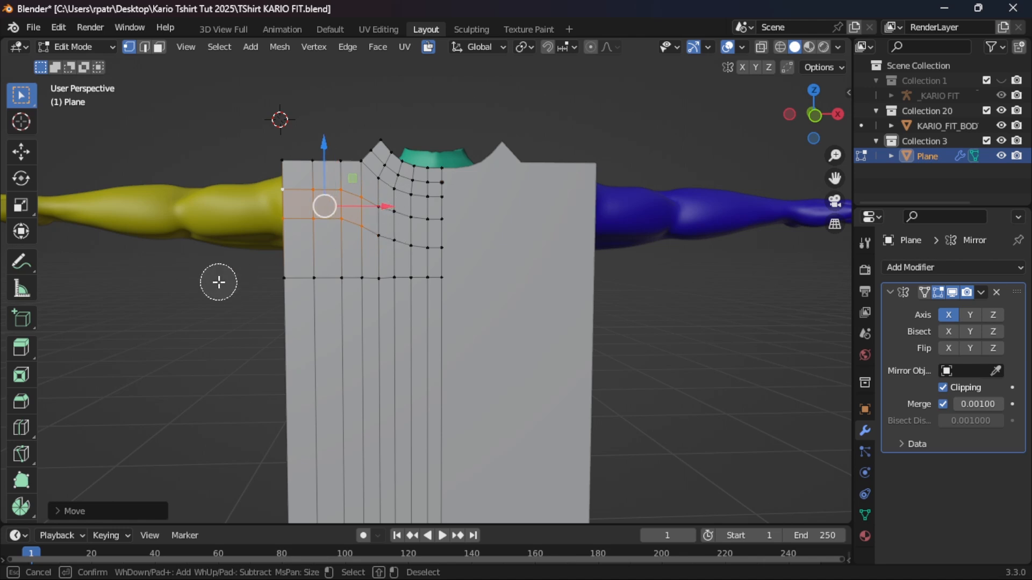
{"action": "key", "text": "Escape"}
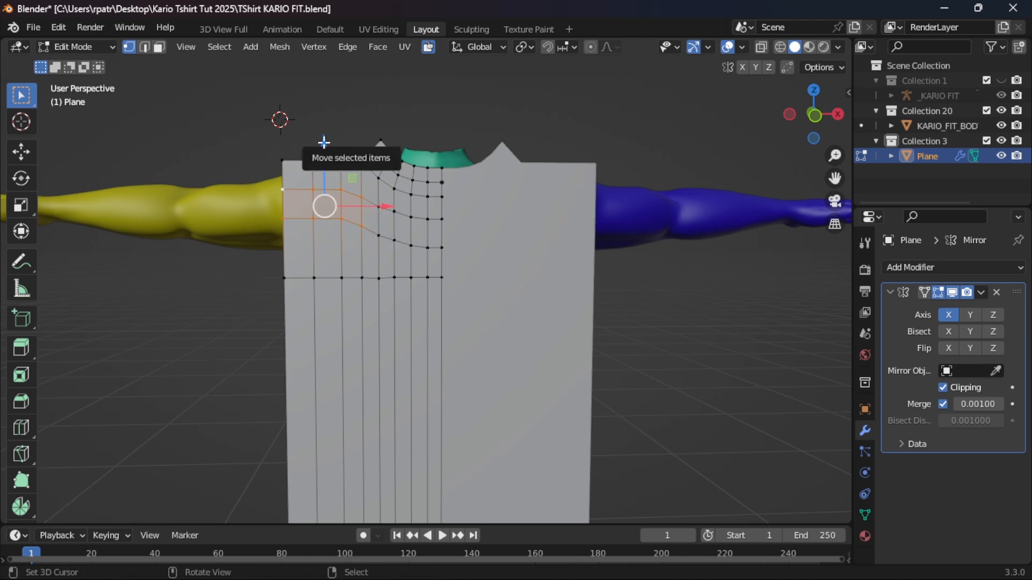
{"action": "left_click_drag", "start_coordinate": [323, 144], "coordinate": [323, 147]}
{"action": "key", "text": "c"}
{"action": "left_click", "coordinate": [370, 217], "text": "shift"}
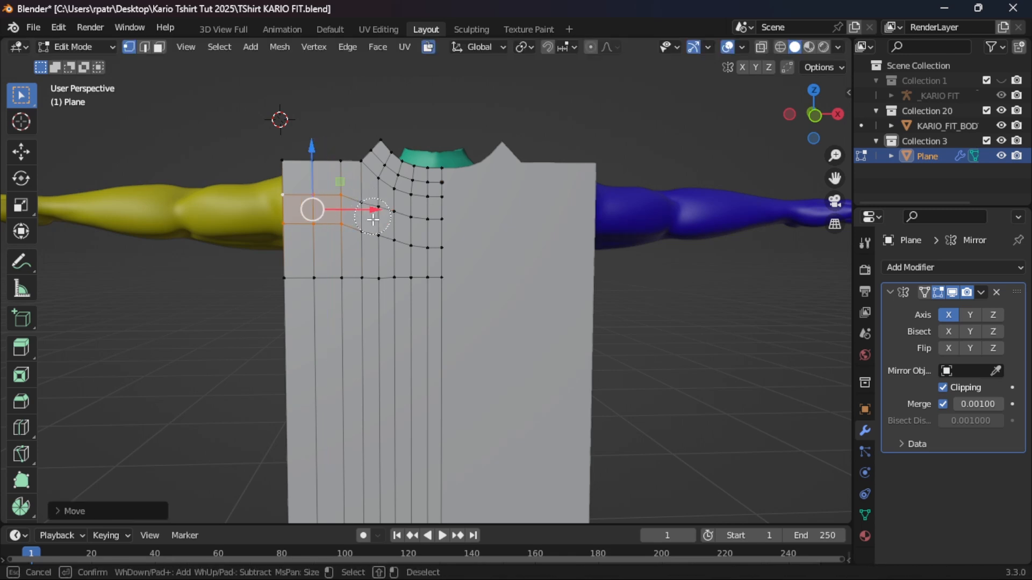
{"action": "key", "text": "Escape"}
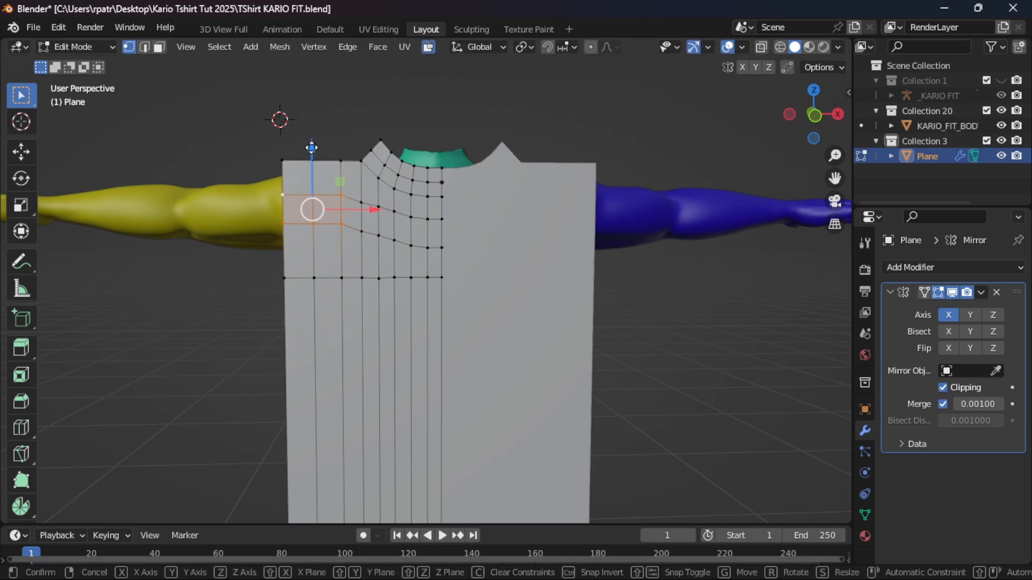
{"action": "left_click_drag", "start_coordinate": [311, 148], "coordinate": [312, 155]}
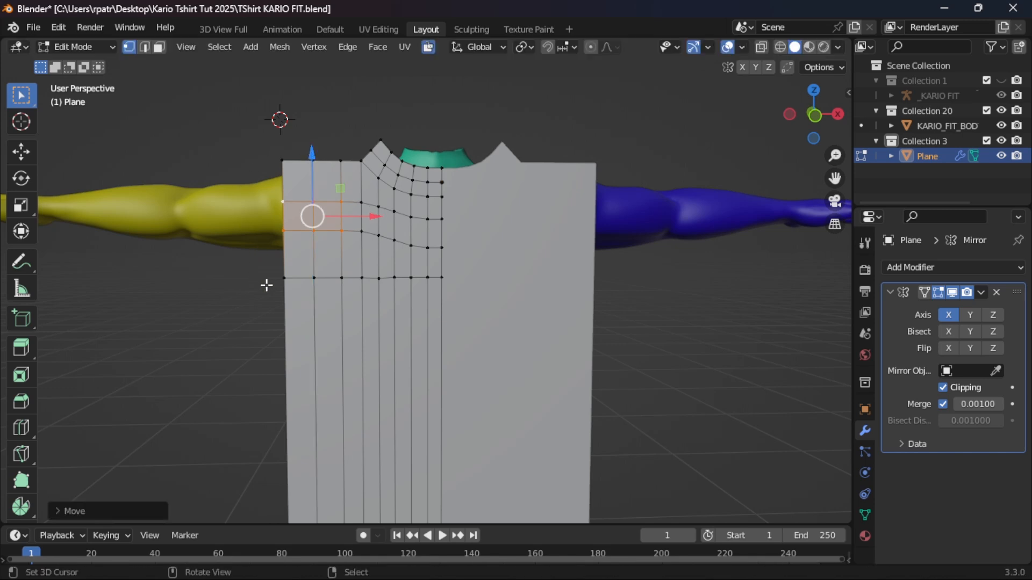
Step: Select the whole straight horizontal edge loop at chest level and raise it slightly along Z, closer to the curved rows
{"action": "left_click", "coordinate": [297, 278]}
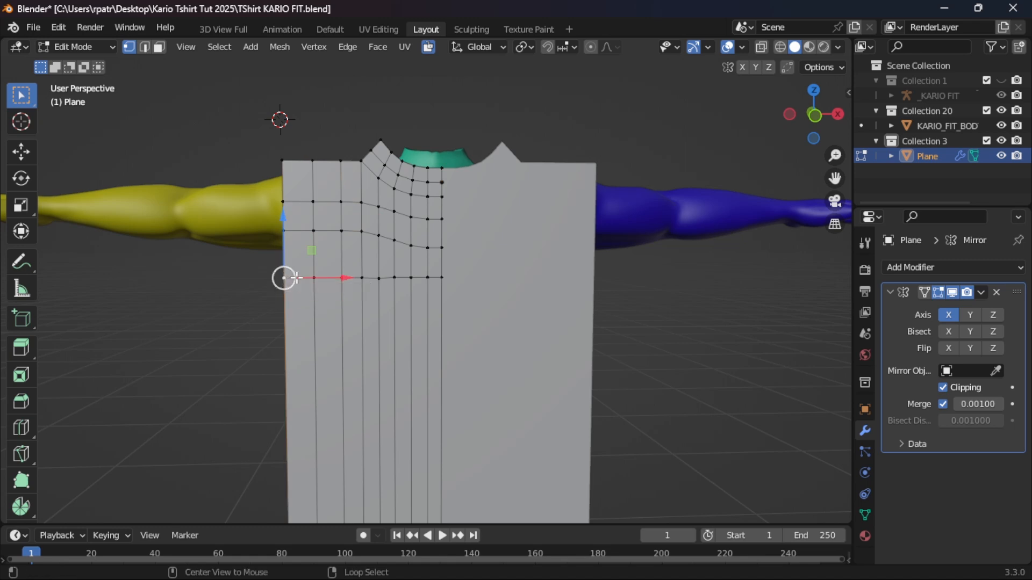
{"action": "left_click", "coordinate": [297, 278], "text": "alt"}
{"action": "scroll", "coordinate": [434, 323], "scroll_direction": "down", "scroll_amount": 1}
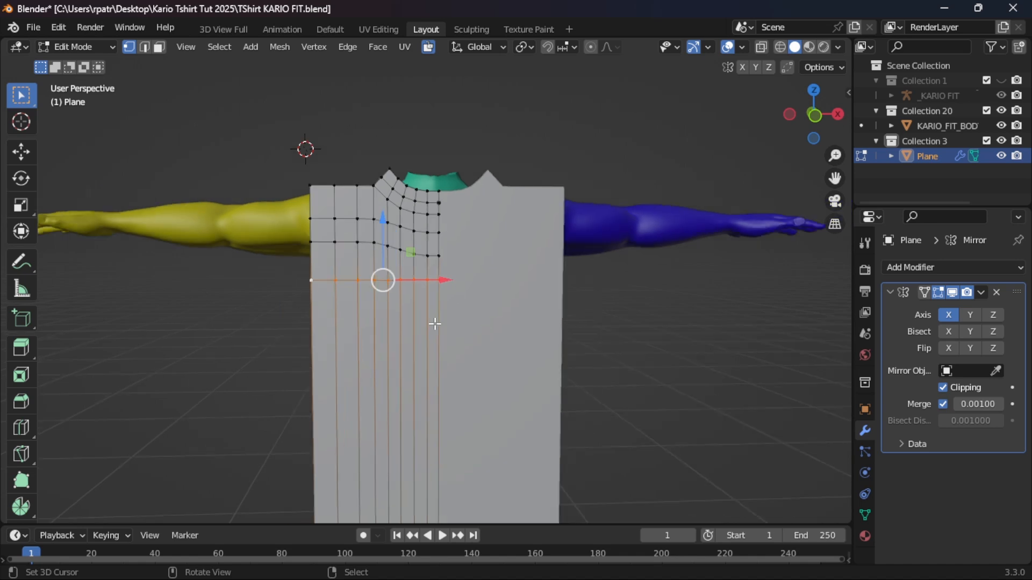
{"action": "scroll", "coordinate": [436, 319], "scroll_direction": "up", "scroll_amount": 1}
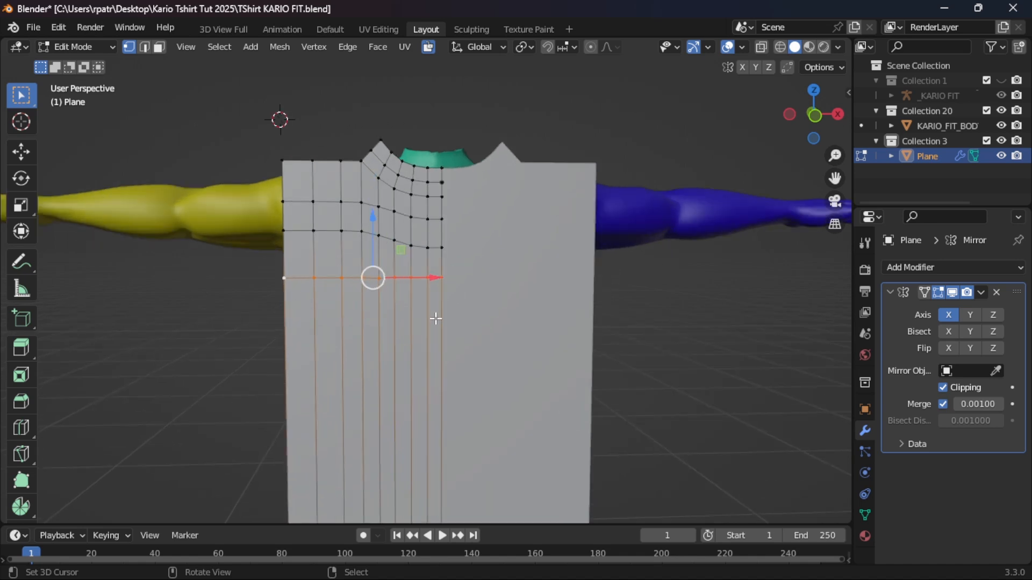
{"action": "left_click", "coordinate": [372, 217]}
{"action": "left_click_drag", "start_coordinate": [373, 217], "coordinate": [373, 212]}
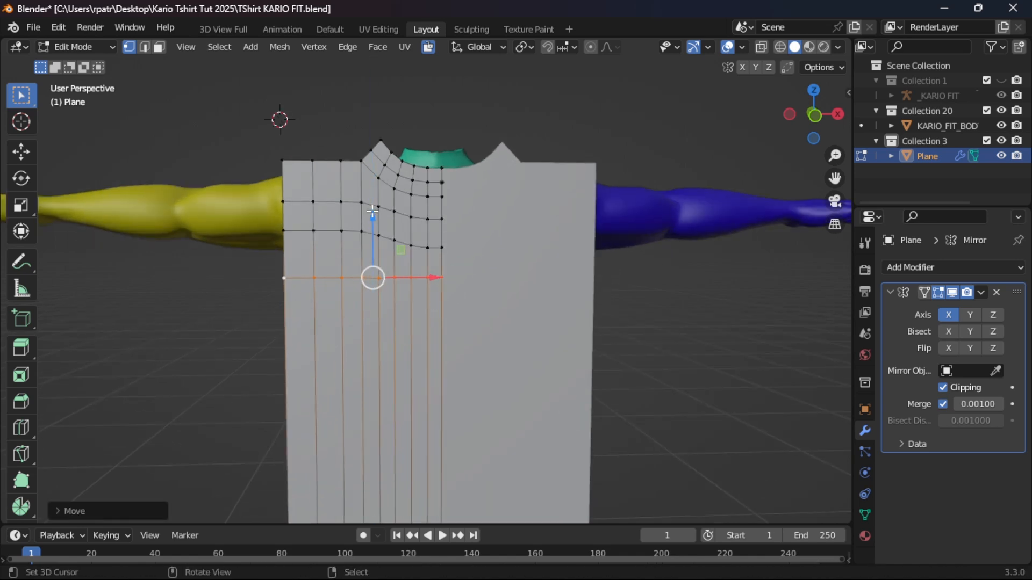
{"action": "left_click", "coordinate": [373, 217]}
{"action": "left_click", "coordinate": [373, 216]}
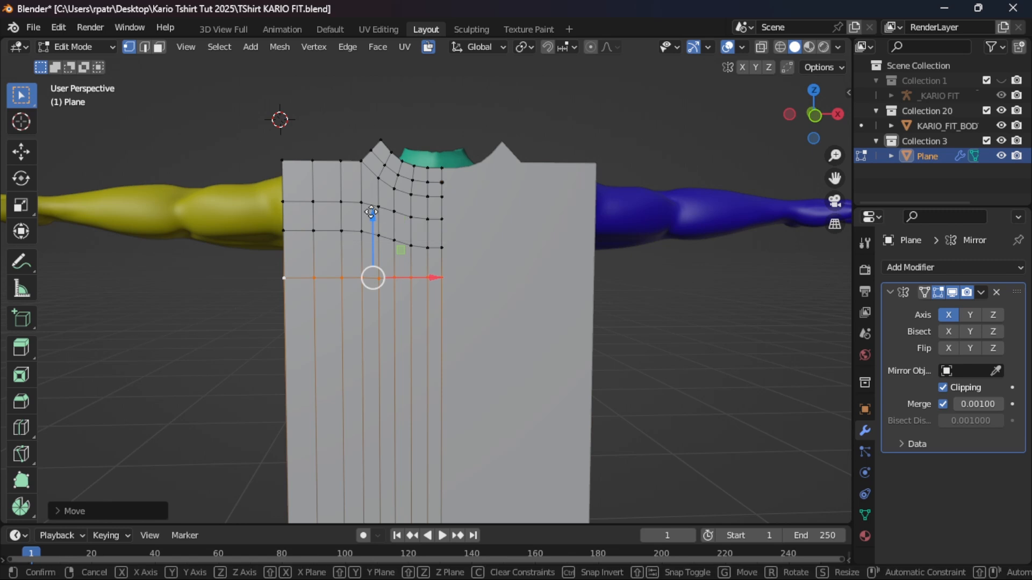
{"action": "left_click_drag", "start_coordinate": [373, 216], "coordinate": [374, 203]}
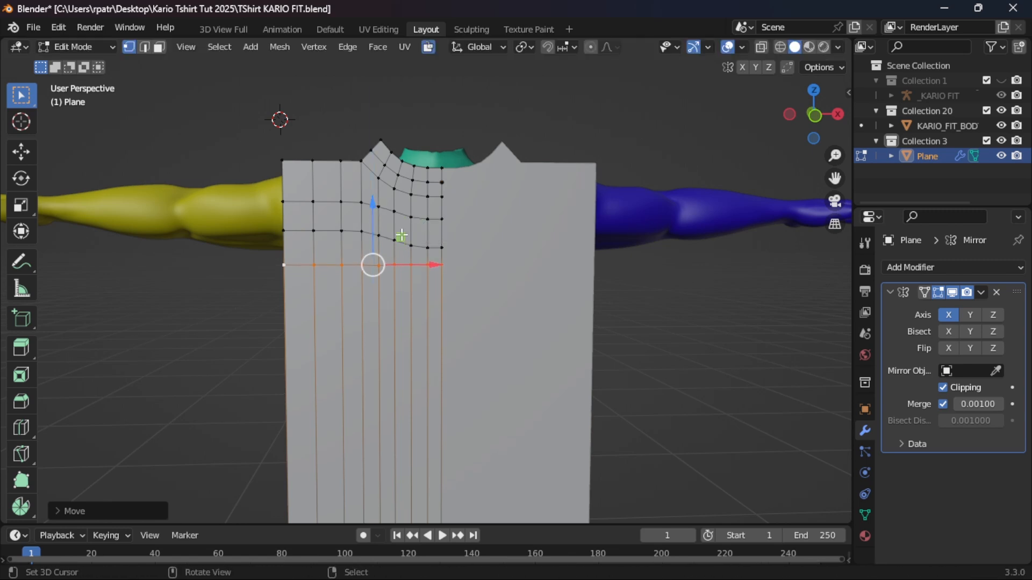
Step: Raise the four vertex pairs nearest the centre line on the two curved rows slightly along Z, and adjust the adjacent pair to match
{"action": "left_click", "coordinate": [440, 248]}
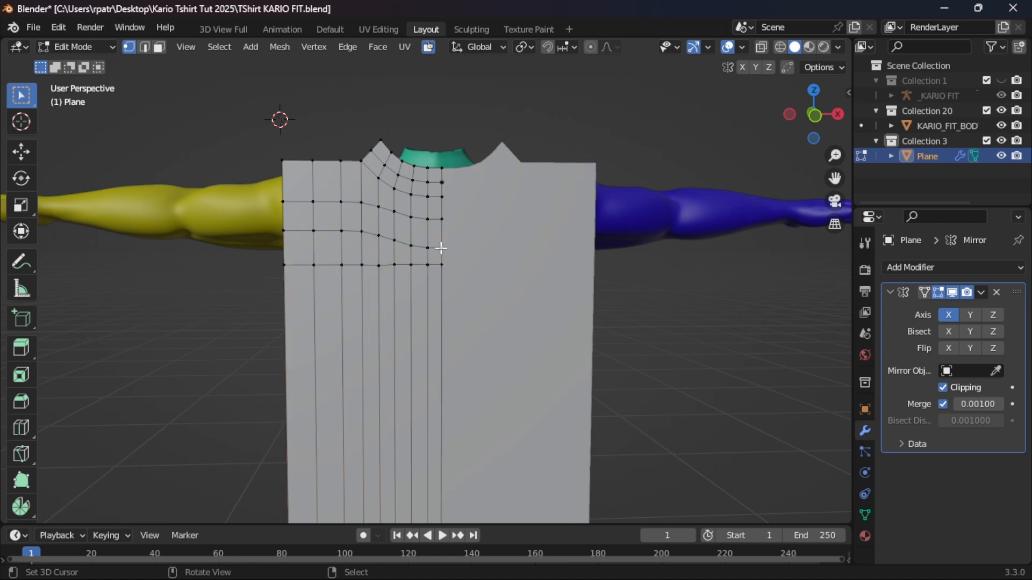
{"action": "left_click", "coordinate": [441, 218], "text": "shift"}
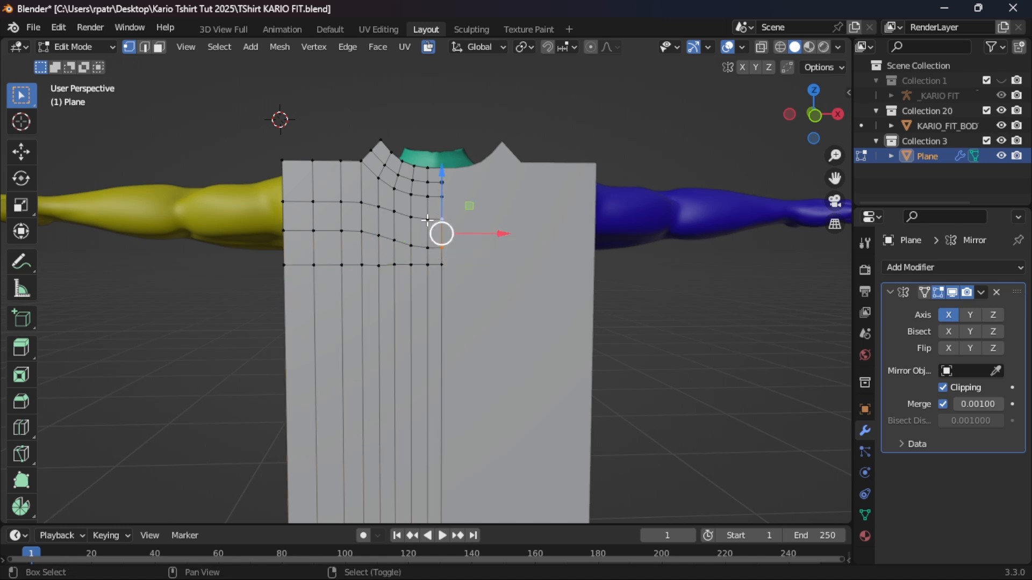
{"action": "left_click", "coordinate": [427, 218], "text": "shift"}
{"action": "left_click", "coordinate": [427, 247], "text": "shift"}
{"action": "left_click", "coordinate": [411, 245], "text": "shift"}
{"action": "left_click", "coordinate": [410, 217], "text": "shift"}
{"action": "left_click", "coordinate": [394, 212], "text": "shift"}
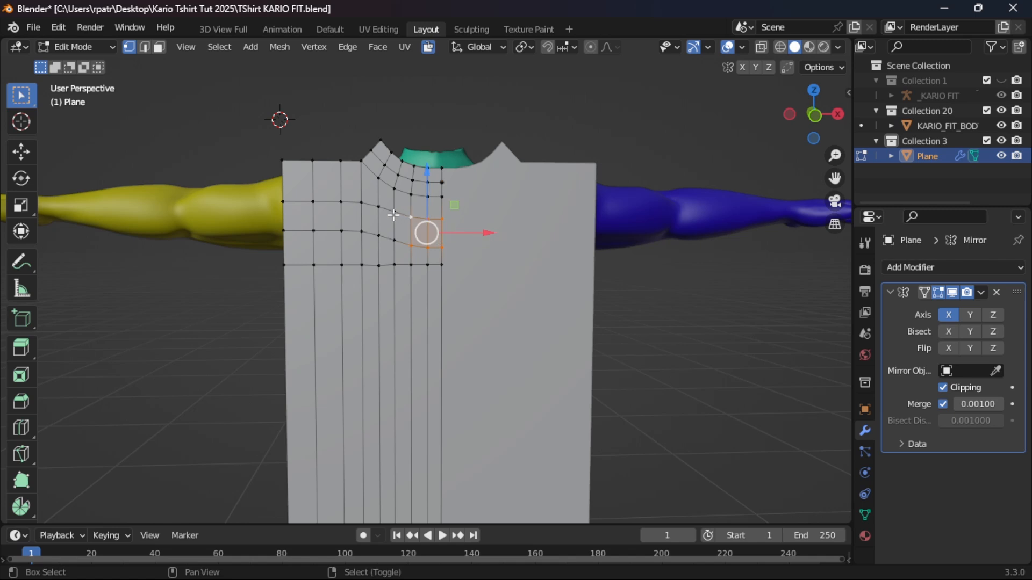
{"action": "left_click", "coordinate": [395, 240], "text": "shift"}
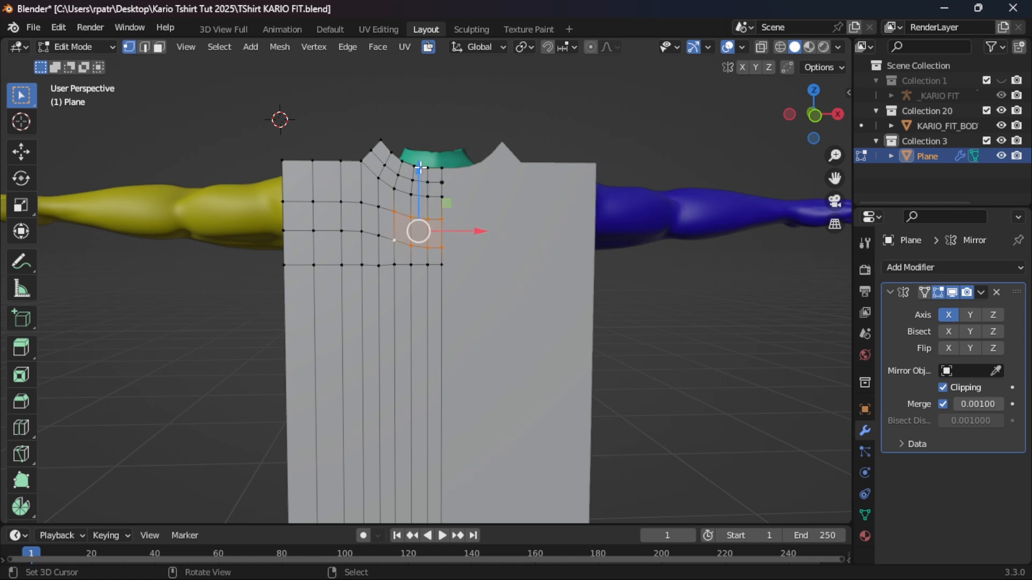
{"action": "left_click_drag", "start_coordinate": [419, 169], "coordinate": [375, 157]}
{"action": "left_click", "coordinate": [378, 207]}
{"action": "left_click", "coordinate": [379, 234], "text": "shift"}
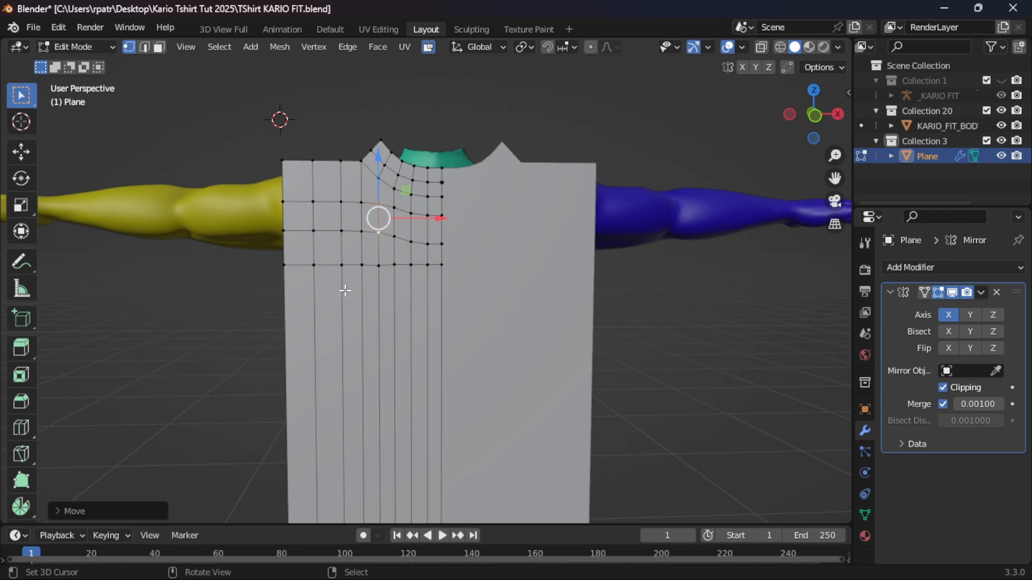
{"action": "key", "text": "alt+a"}
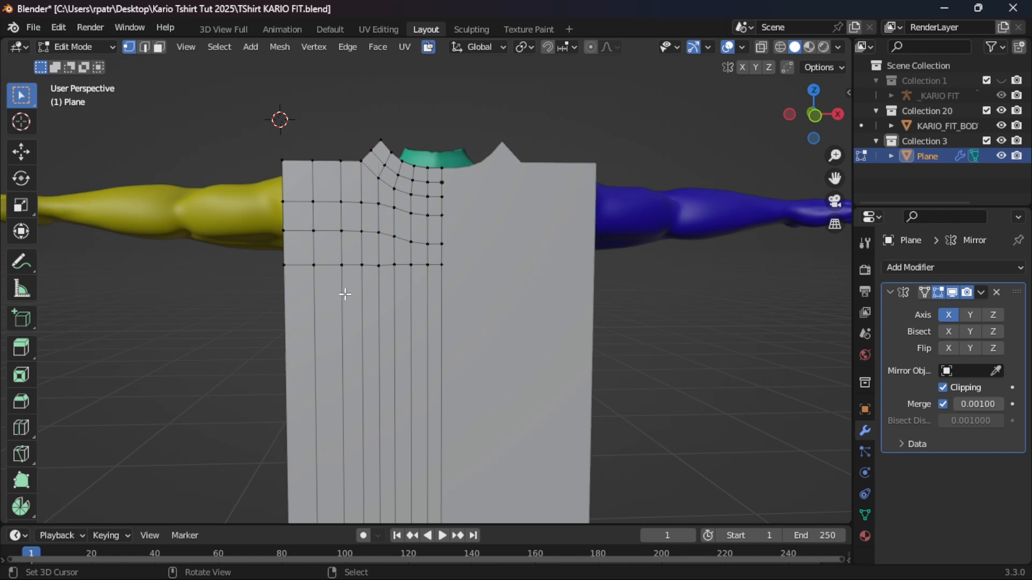
Step: Circle-select the outer side vertices from shoulder to chest level and extrude them outward along X by about 0.025
{"action": "key", "text": "c"}
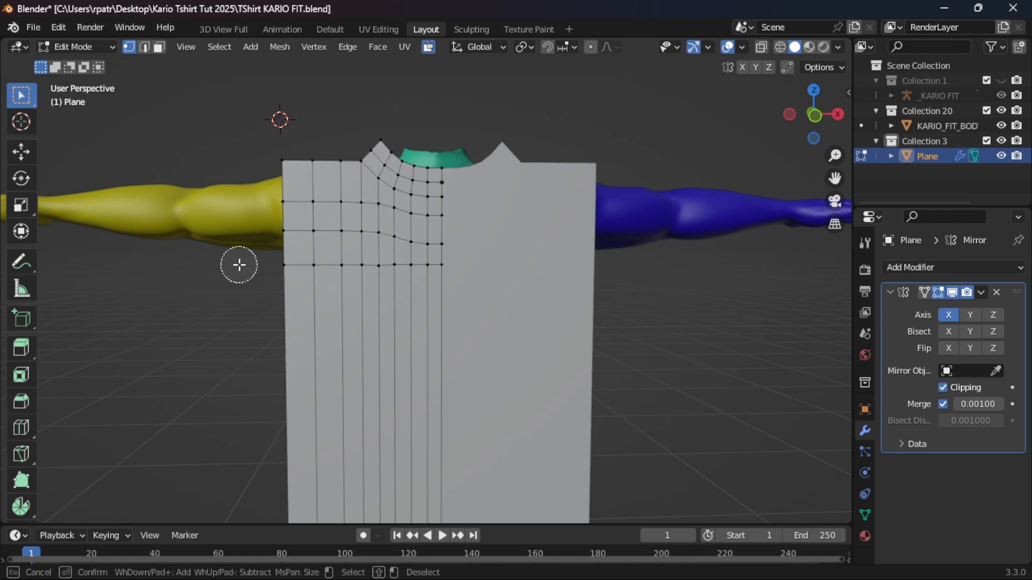
{"action": "mouse_move", "coordinate": [271, 159]}
{"action": "left_mouse_down"}
{"action": "mouse_move", "coordinate": [284, 177]}
{"action": "mouse_move", "coordinate": [269, 253]}
{"action": "mouse_move", "coordinate": [277, 153]}
{"action": "left_mouse_up"}
{"action": "key", "text": "Escape"}
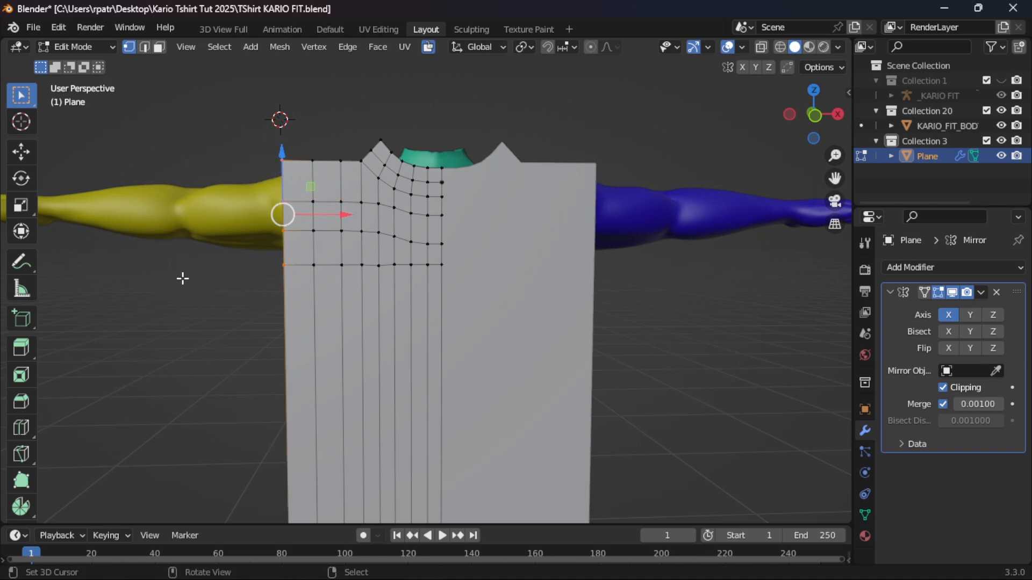
{"action": "key", "text": "g"}
{"action": "key", "text": "x"}
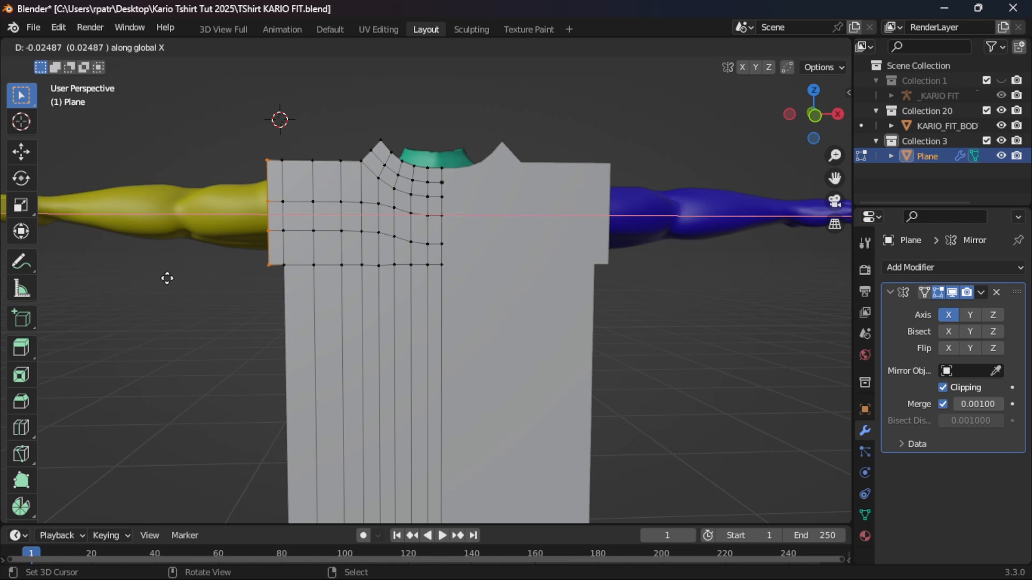
{"action": "left_click", "coordinate": [168, 278]}
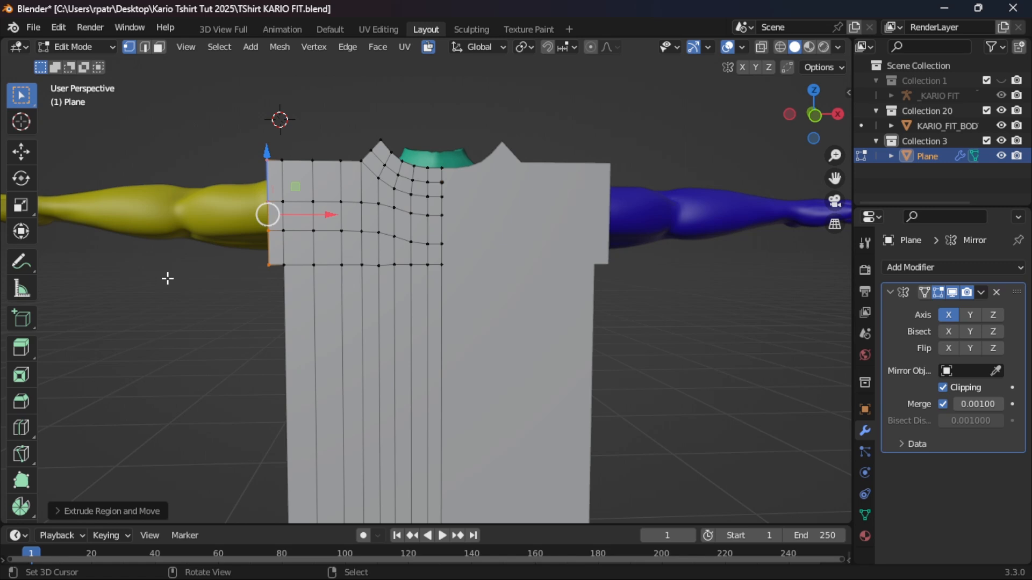
Step: Extrude the same side edge again outward along X to form a sleeve reaching roughly to the elbow, and clear the selection
{"action": "key", "text": "g"}
{"action": "key", "text": "x"}
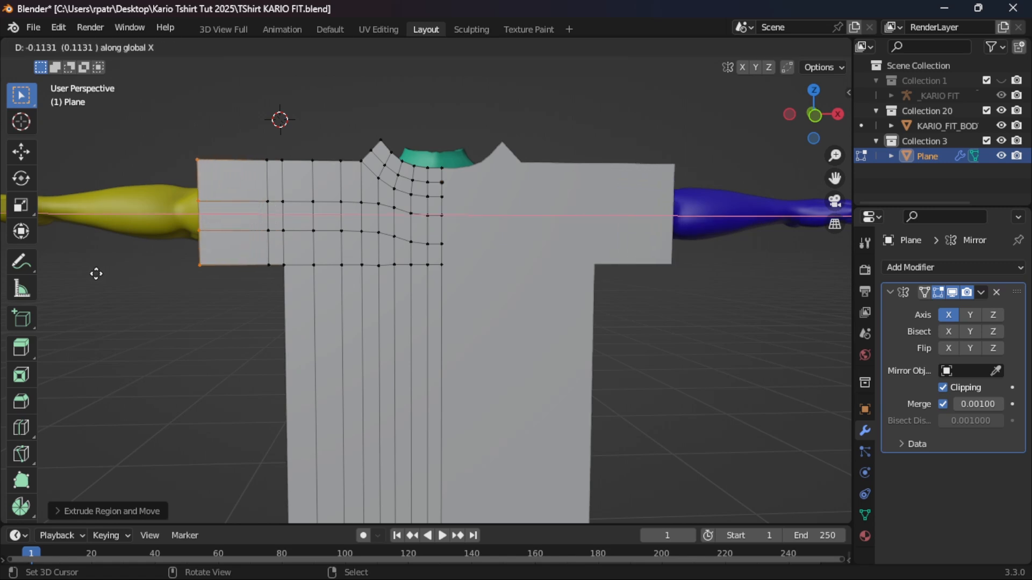
{"action": "left_click", "coordinate": [63, 274]}
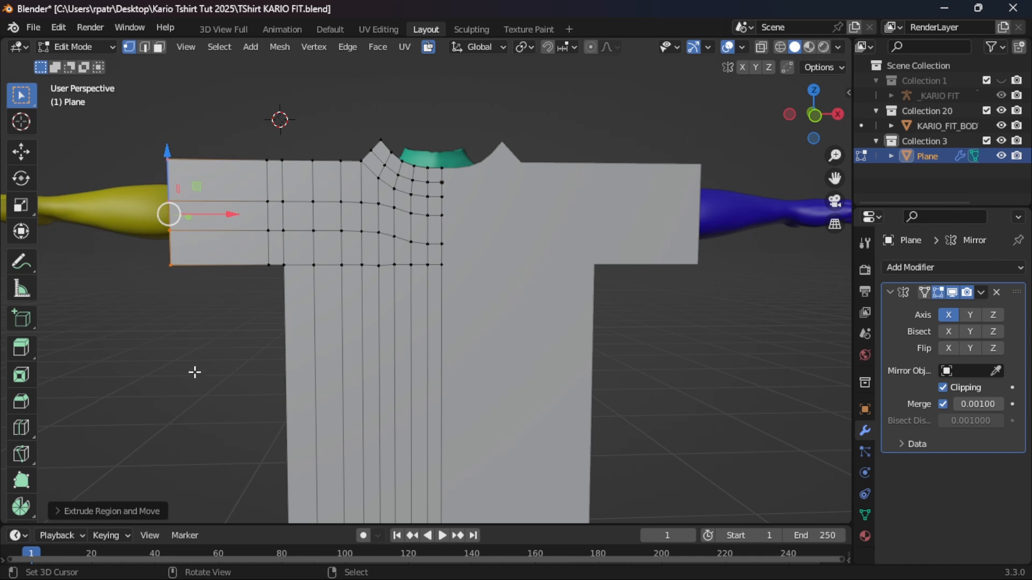
{"action": "scroll", "coordinate": [196, 368], "scroll_direction": "down", "scroll_amount": 3}
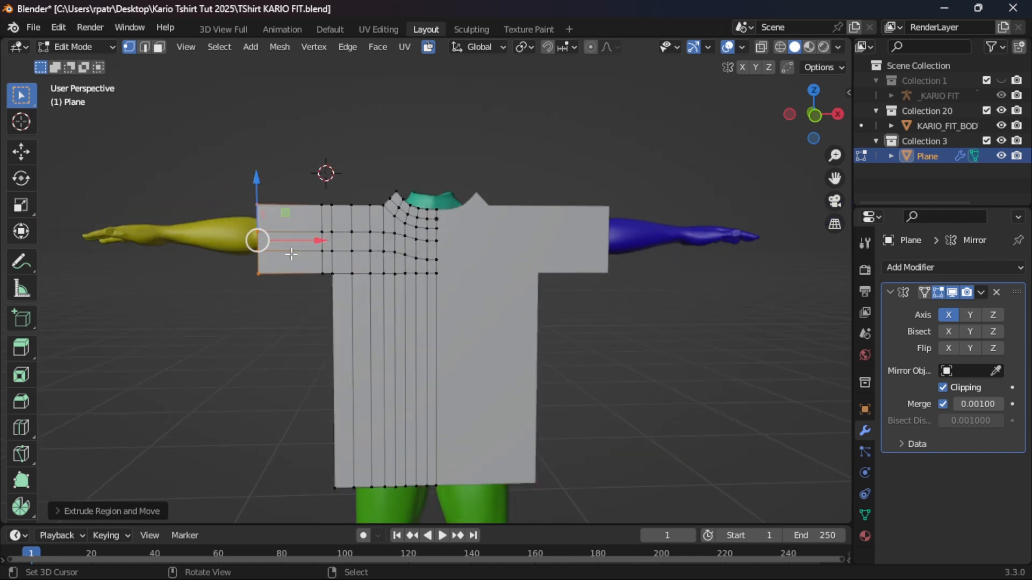
{"action": "scroll", "coordinate": [247, 400], "scroll_direction": "down", "scroll_amount": 1}
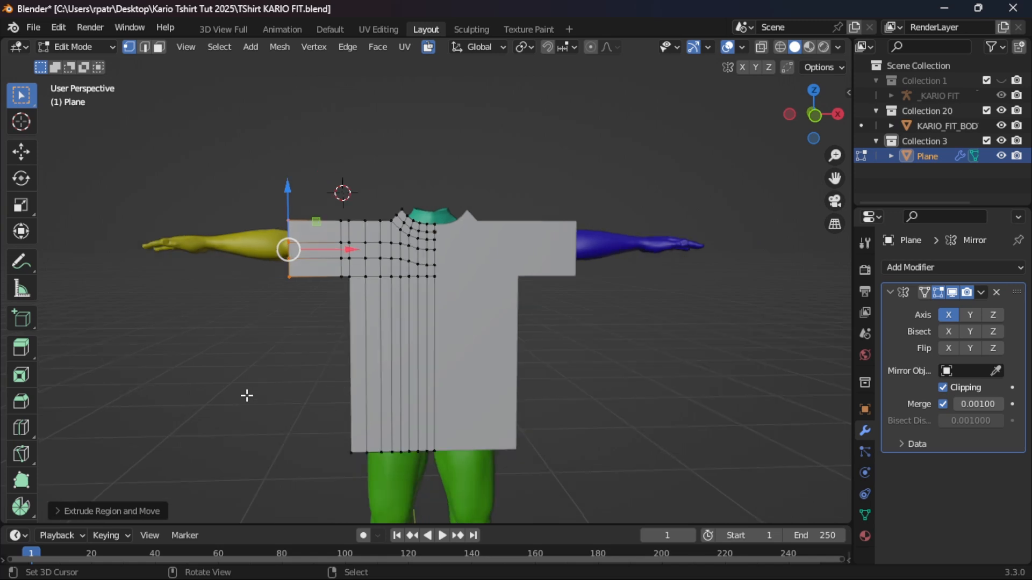
{"action": "scroll", "coordinate": [231, 380], "scroll_direction": "up", "scroll_amount": 1}
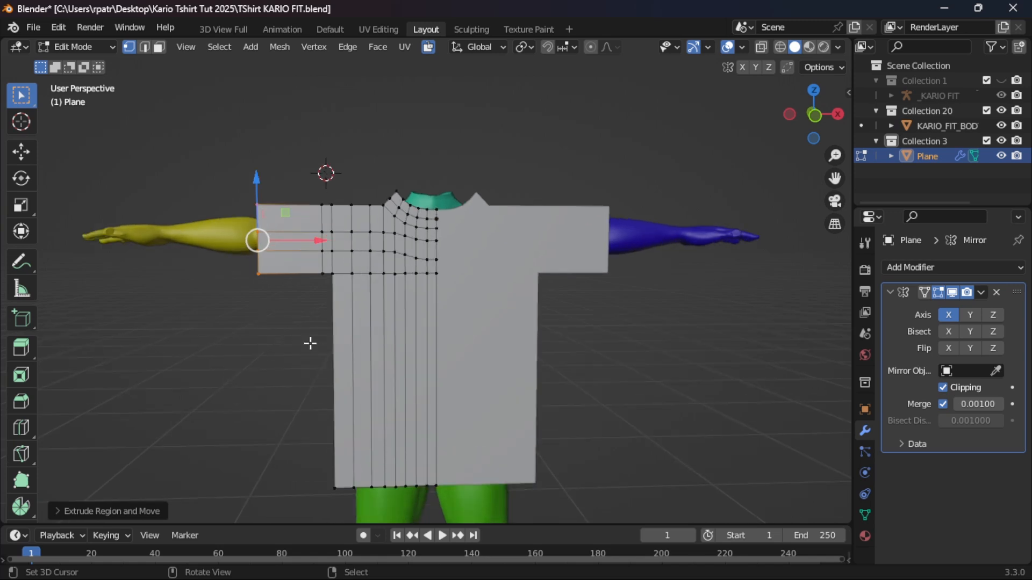
{"action": "key", "text": "alt+a"}
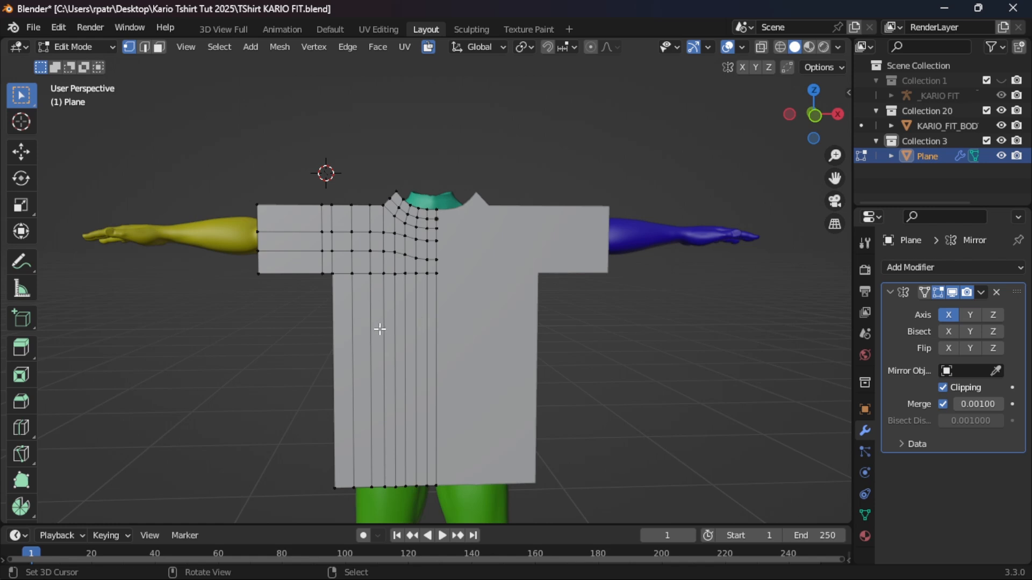
{"action": "key", "text": "ctrl+r"}
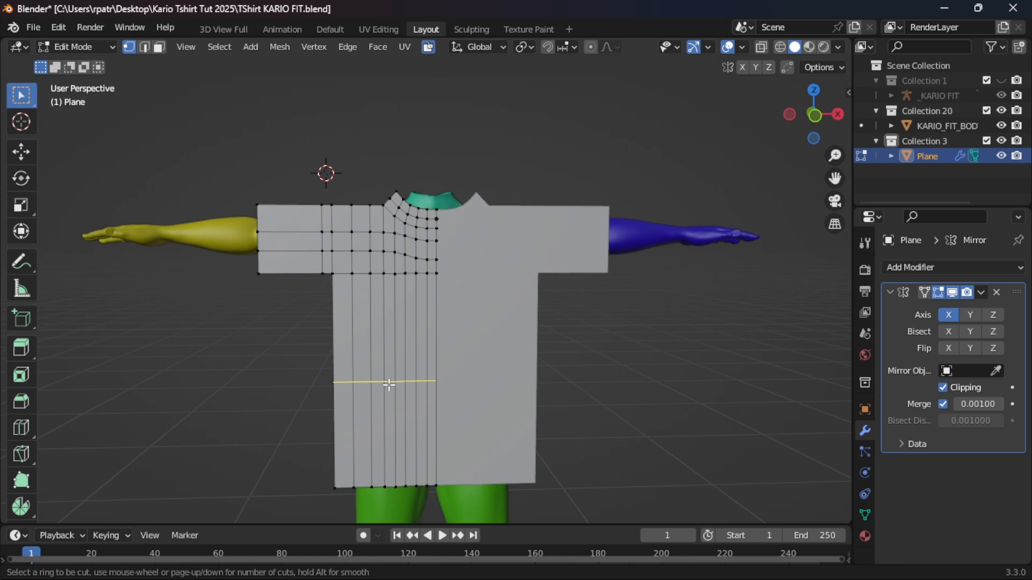
{"action": "left_click_drag", "start_coordinate": [389, 385], "coordinate": [403, 351]}
{"action": "right_click", "coordinate": [403, 349]}
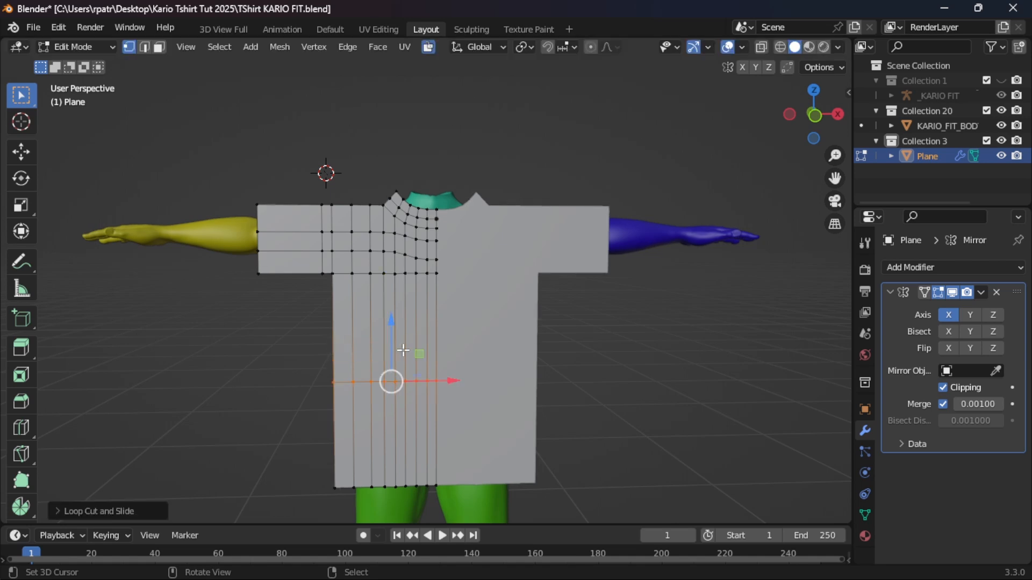
{"action": "key", "text": "ctrl+z"}
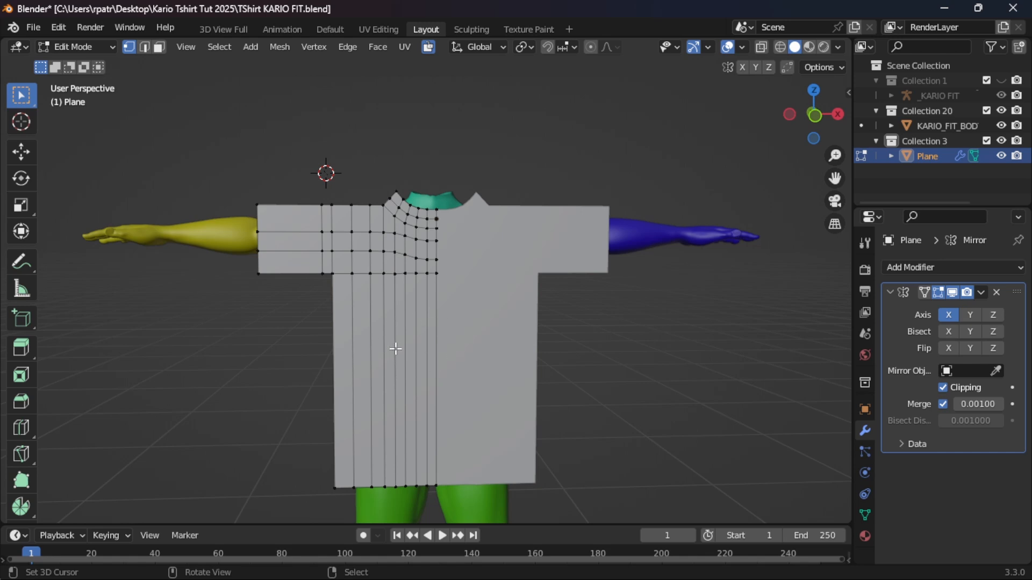
Step: Add 10 evenly spaced horizontal loop cuts across the lower body between chest level and the hem, without sliding them
{"action": "key", "text": "ctrl+r"}
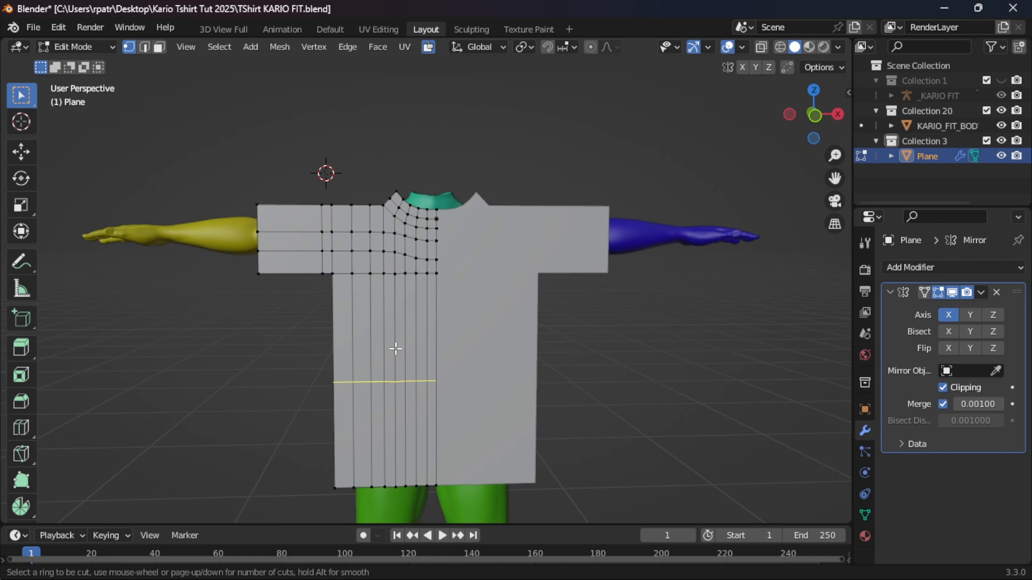
{"action": "scroll", "coordinate": [396, 349], "scroll_direction": "up", "scroll_amount": 1}
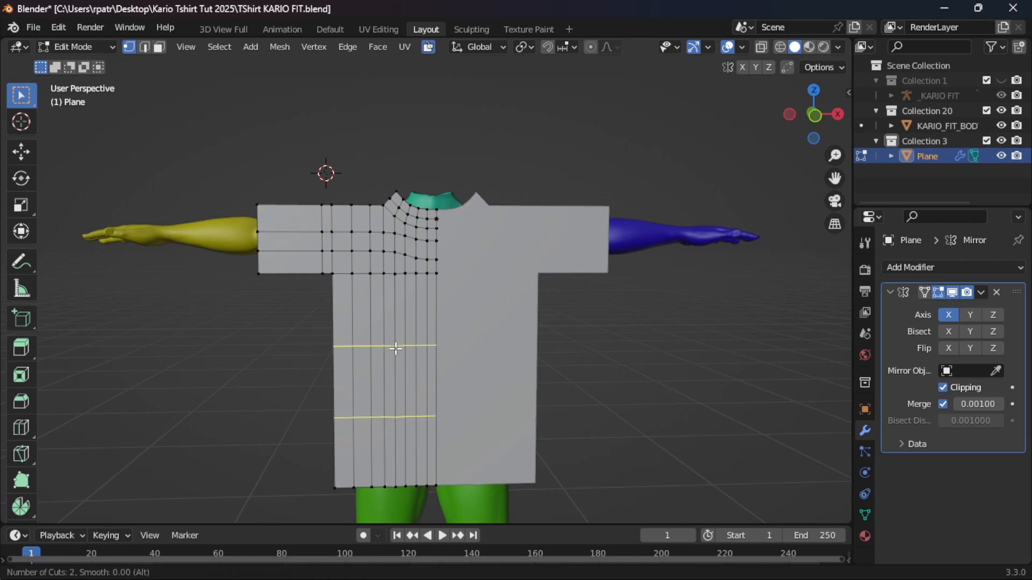
{"action": "scroll", "coordinate": [395, 349], "scroll_direction": "up", "scroll_amount": 1}
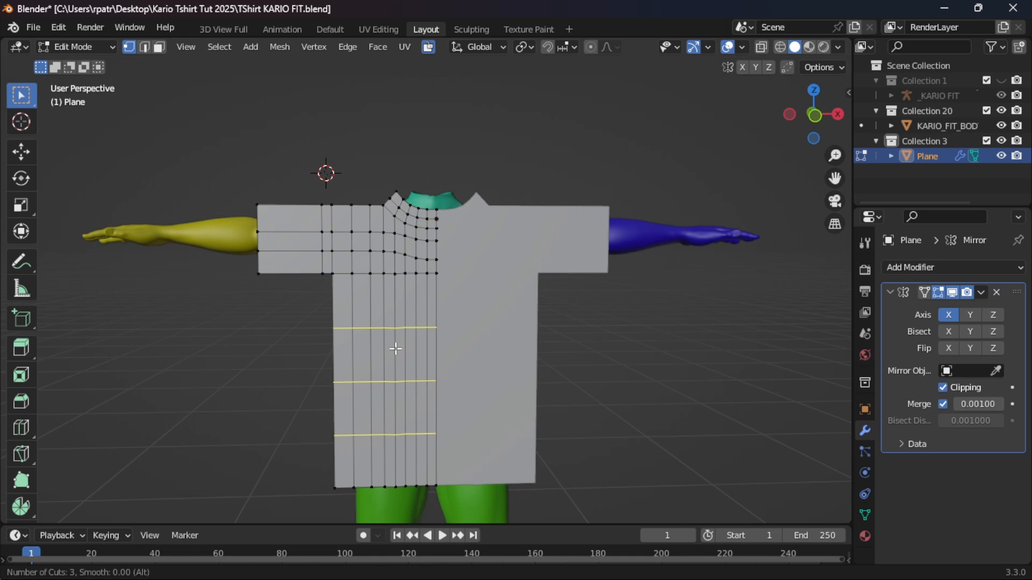
{"action": "scroll", "coordinate": [396, 349], "scroll_direction": "up", "scroll_amount": 1}
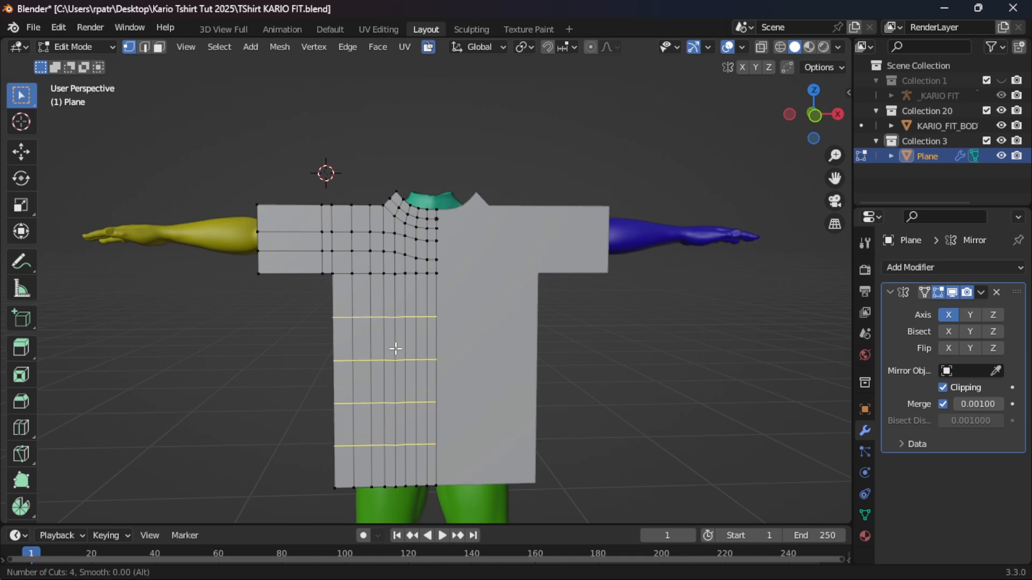
{"action": "scroll", "coordinate": [396, 349], "scroll_direction": "up", "scroll_amount": 1}
{"action": "scroll", "coordinate": [396, 349], "scroll_direction": "up", "scroll_amount": 1}
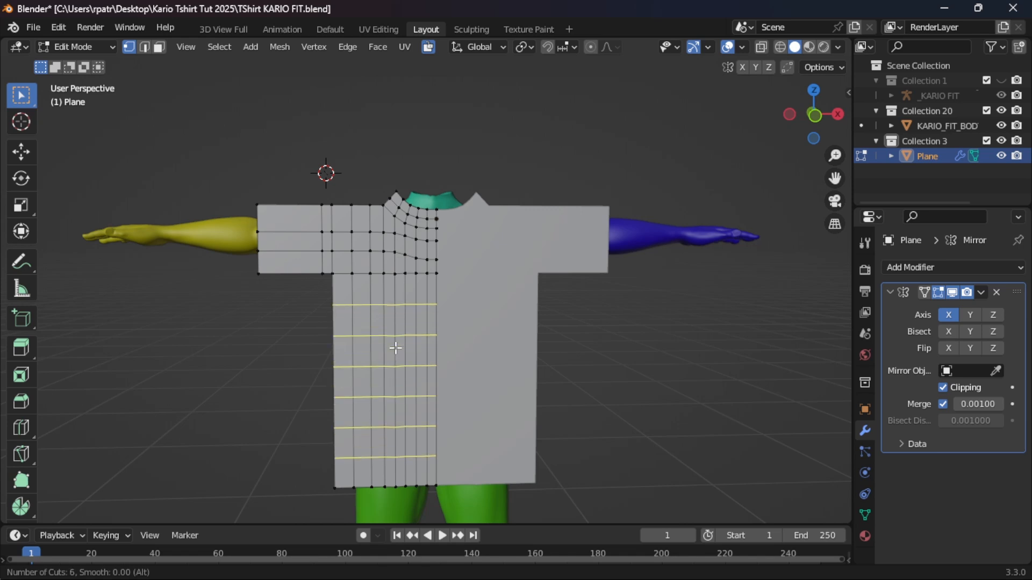
{"action": "scroll", "coordinate": [395, 349], "scroll_direction": "up", "scroll_amount": 1}
{"action": "scroll", "coordinate": [396, 349], "scroll_direction": "up", "scroll_amount": 1}
{"action": "scroll", "coordinate": [396, 349], "scroll_direction": "up", "scroll_amount": 1}
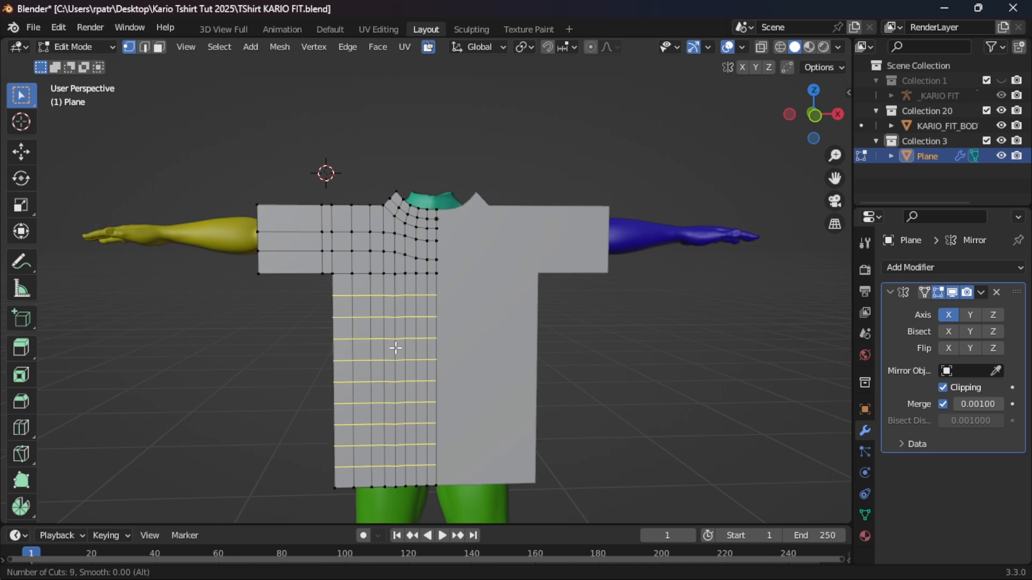
{"action": "scroll", "coordinate": [396, 349], "scroll_direction": "up", "scroll_amount": 1}
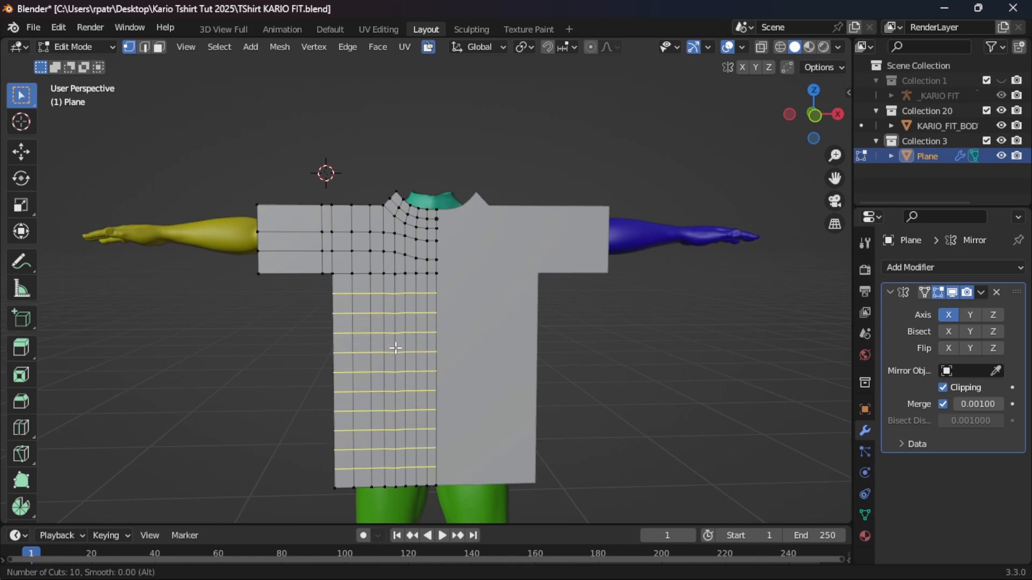
{"action": "left_click", "coordinate": [395, 348]}
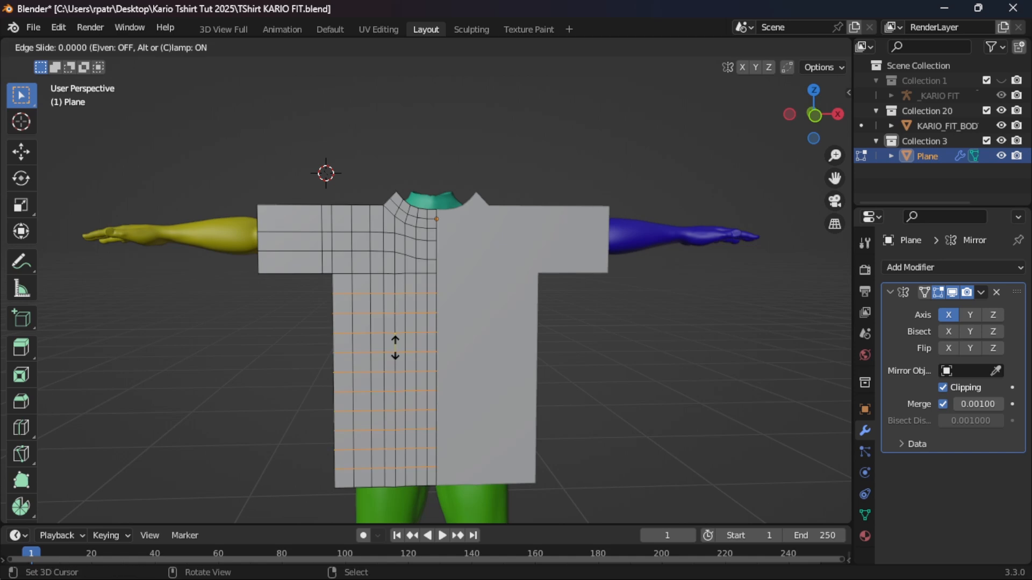
{"action": "left_click", "coordinate": [395, 348]}
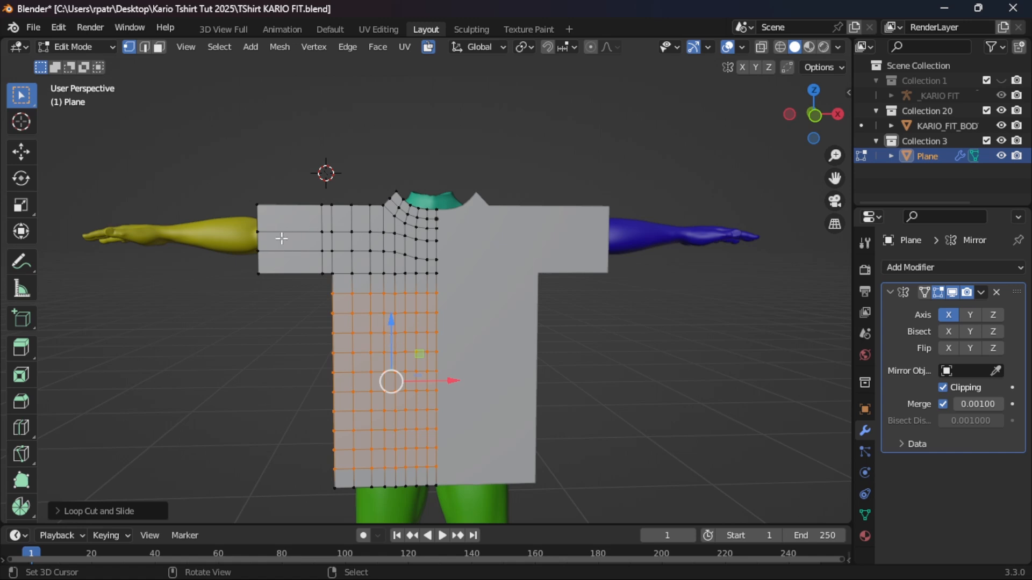
Step: Add 4 evenly spaced vertical loop cuts along the long outer section of the sleeve, without sliding them
{"action": "key", "text": "ctrl+r"}
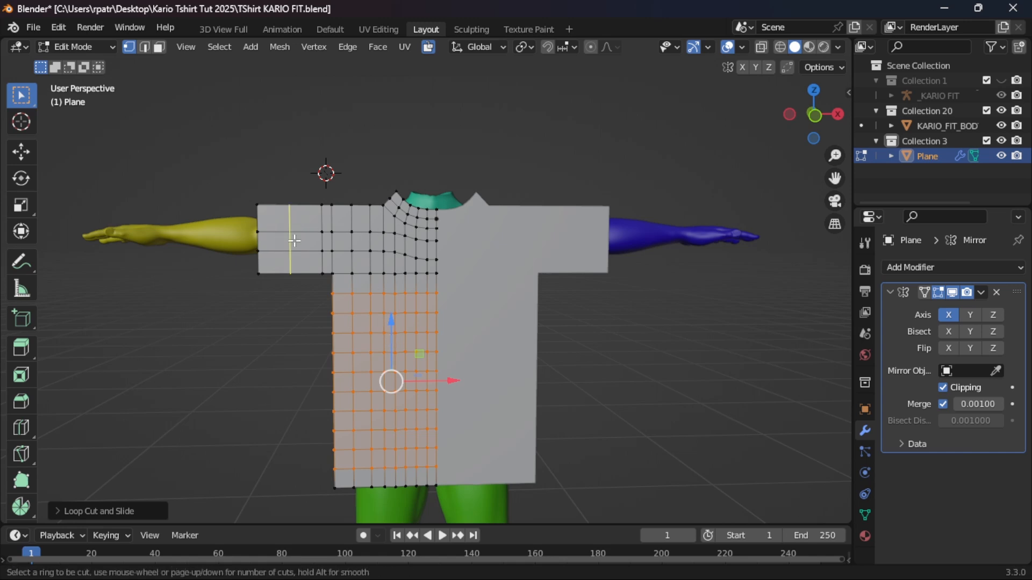
{"action": "scroll", "coordinate": [295, 240], "scroll_direction": "up", "scroll_amount": 2}
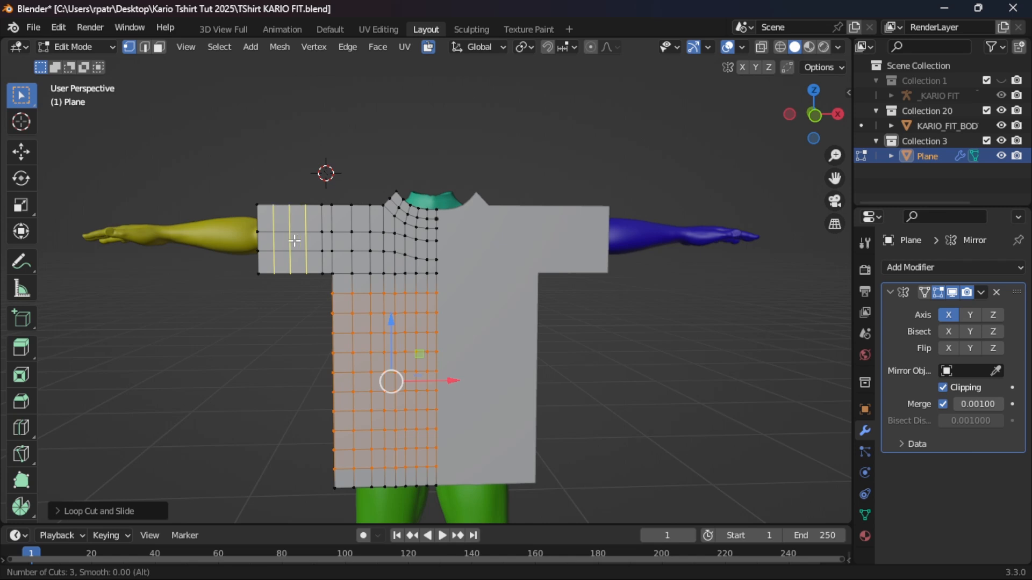
{"action": "scroll", "coordinate": [295, 241], "scroll_direction": "up", "scroll_amount": 1}
{"action": "left_click", "coordinate": [295, 240]}
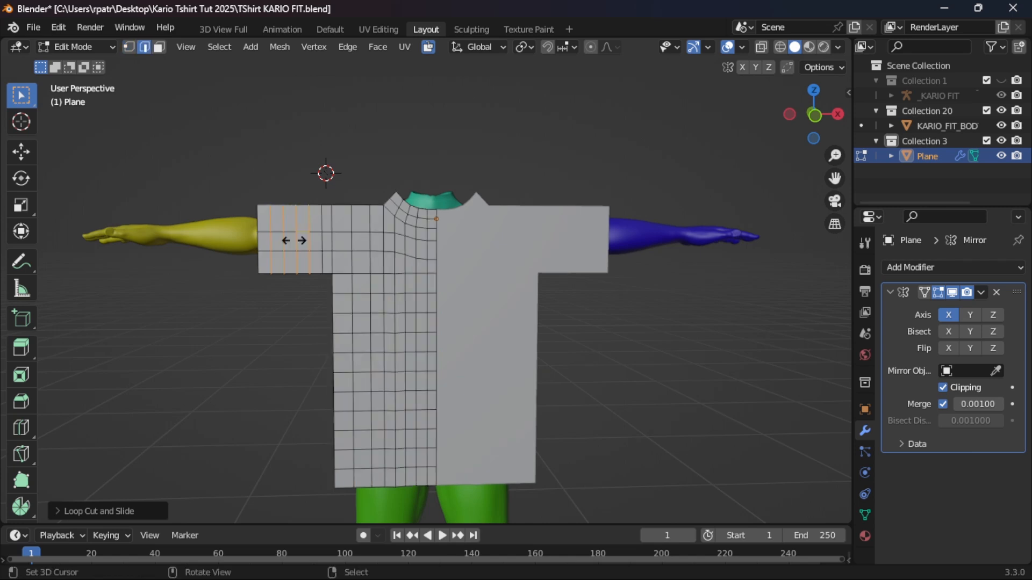
{"action": "right_click", "coordinate": [290, 238]}
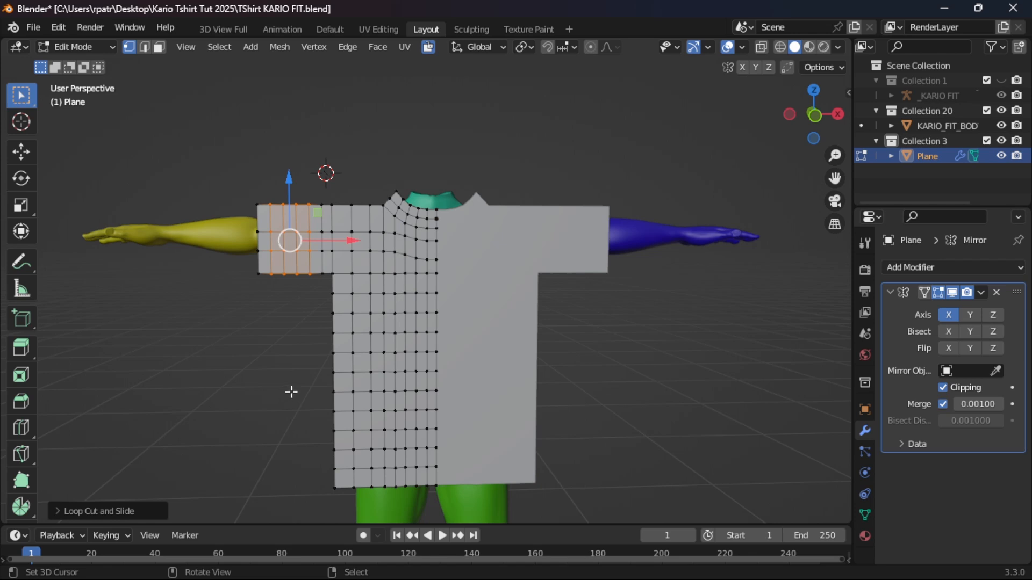
Step: Add one centred horizontal loop cut through the sleeve's top face row and another through its bottom row
{"action": "scroll", "coordinate": [291, 391], "scroll_direction": "up", "scroll_amount": 1}
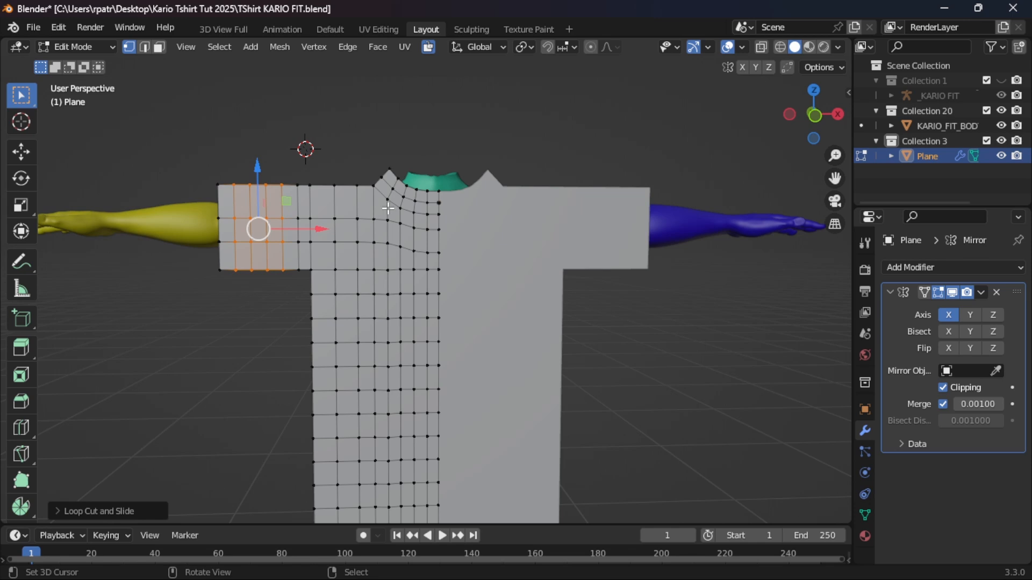
{"action": "key", "text": "ctrl+r"}
{"action": "left_click", "coordinate": [250, 203]}
{"action": "right_click", "coordinate": [250, 203]}
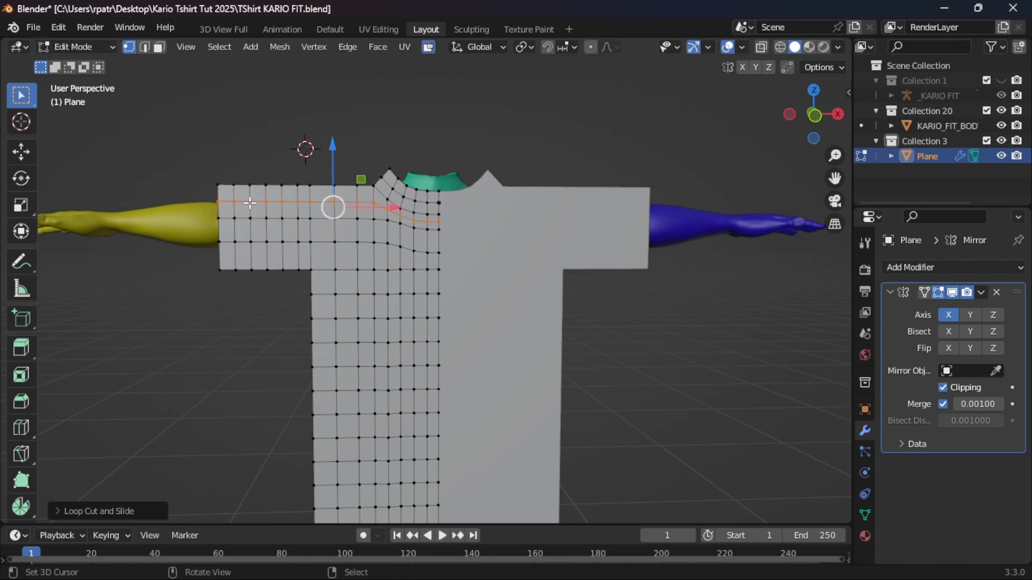
{"action": "key", "text": "ctrl+r"}
{"action": "left_click", "coordinate": [253, 256]}
{"action": "right_click", "coordinate": [253, 257]}
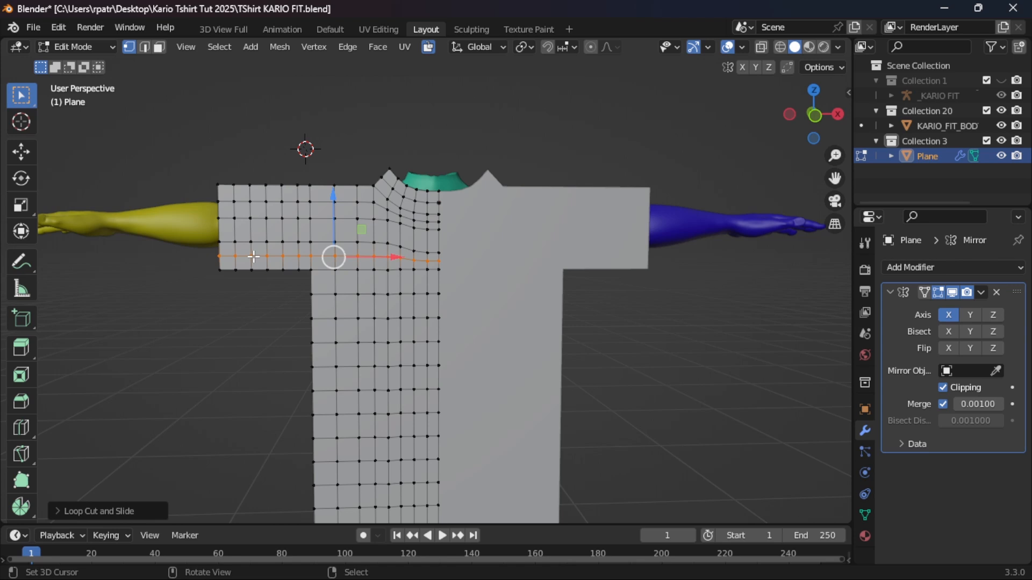
Step: Add one centred horizontal loop cut through the middle face row of the sleeve and chest, without sliding it
{"action": "key", "text": "ctrl+r"}
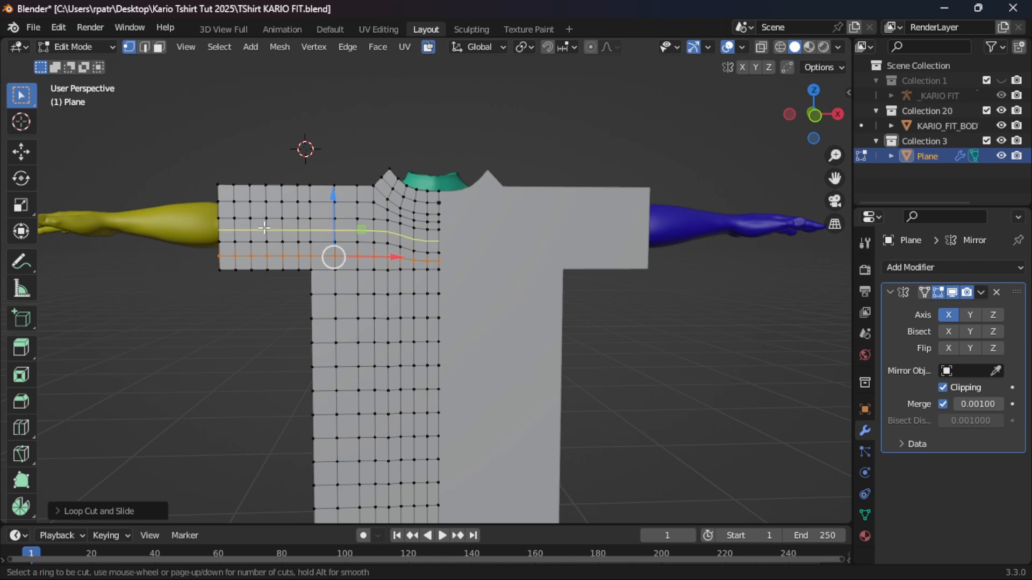
{"action": "left_click", "coordinate": [265, 228]}
{"action": "right_click", "coordinate": [264, 228]}
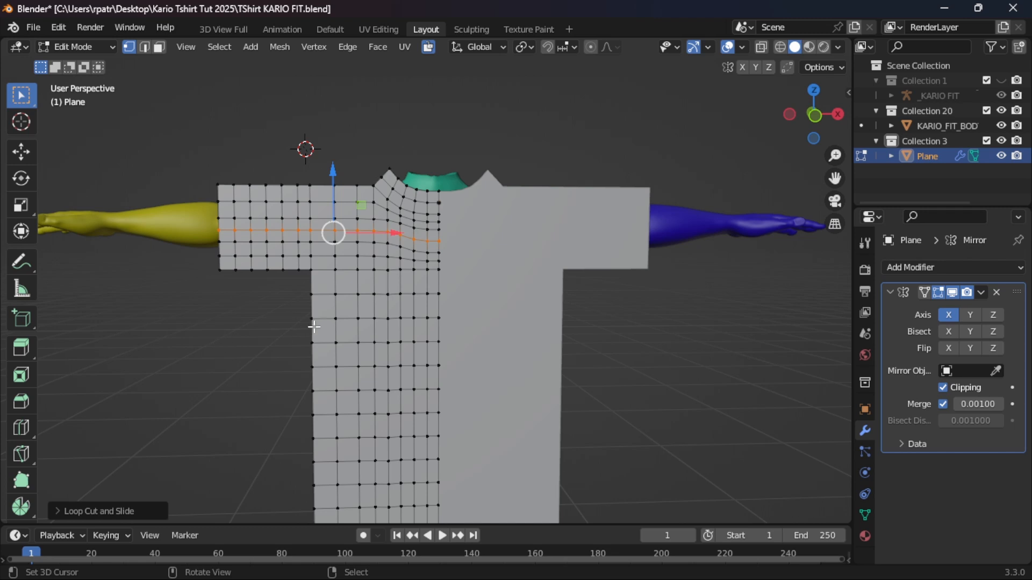
Step: Add one centred vertical loop cut in each of the body's two outermost wide columns below the shoulder, and clear the selection
{"action": "scroll", "coordinate": [325, 325], "scroll_direction": "down", "scroll_amount": 3}
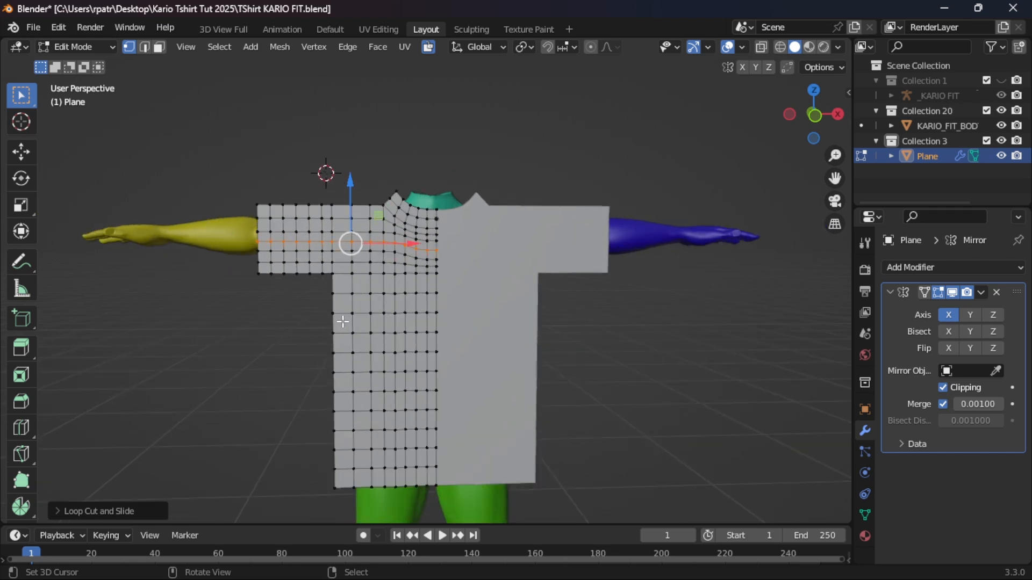
{"action": "key", "text": "ctrl+r"}
{"action": "left_click", "coordinate": [342, 321]}
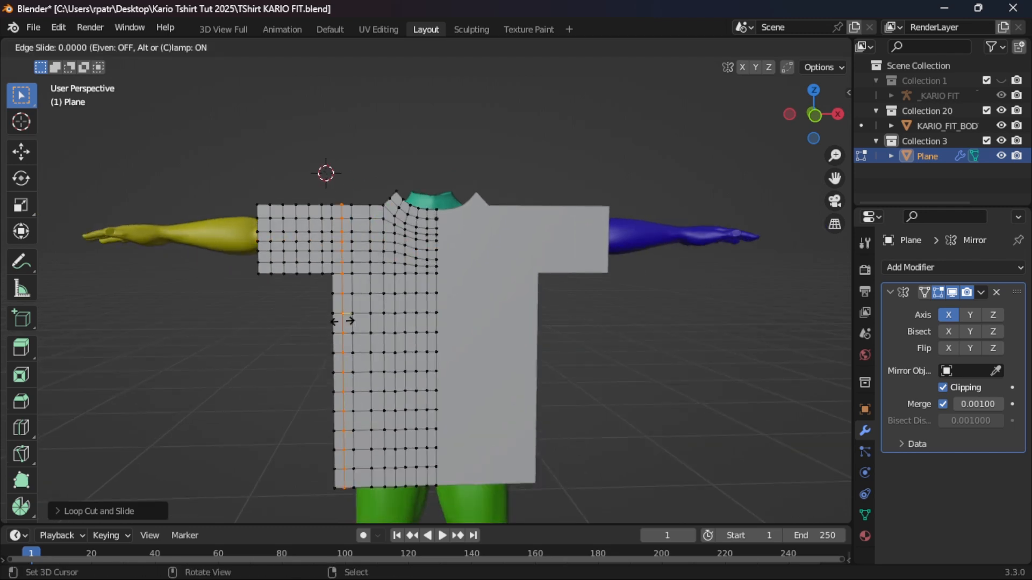
{"action": "right_click", "coordinate": [344, 322]}
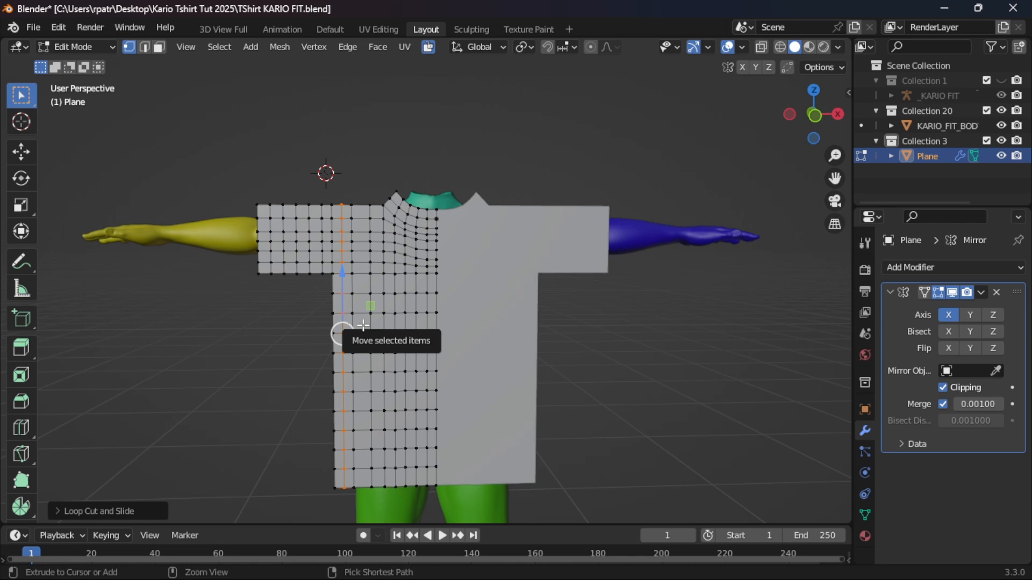
{"action": "key", "text": "g"}
{"action": "key", "text": "g"}
{"action": "left_click", "coordinate": [362, 326]}
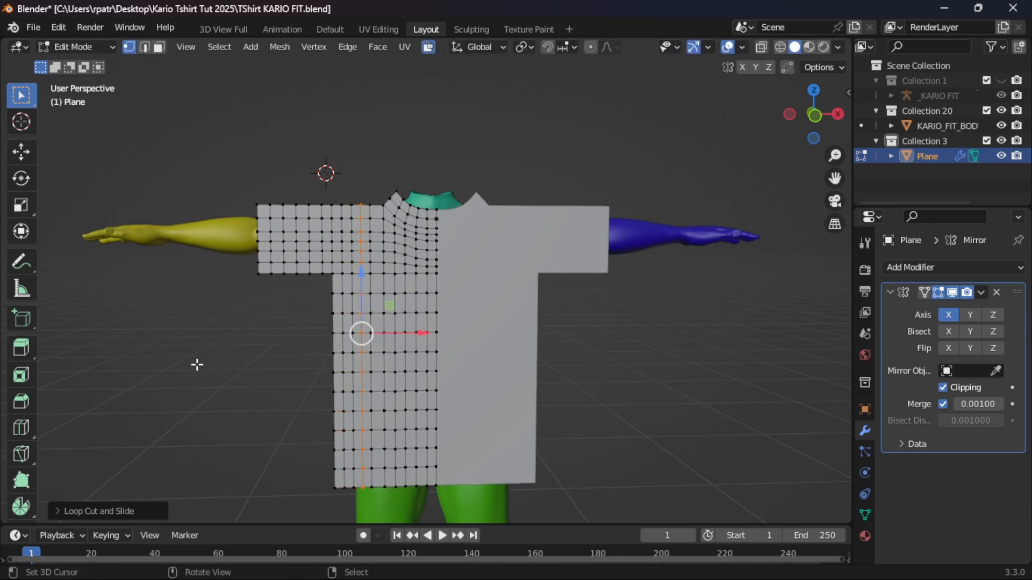
{"action": "key", "text": "alt+a"}
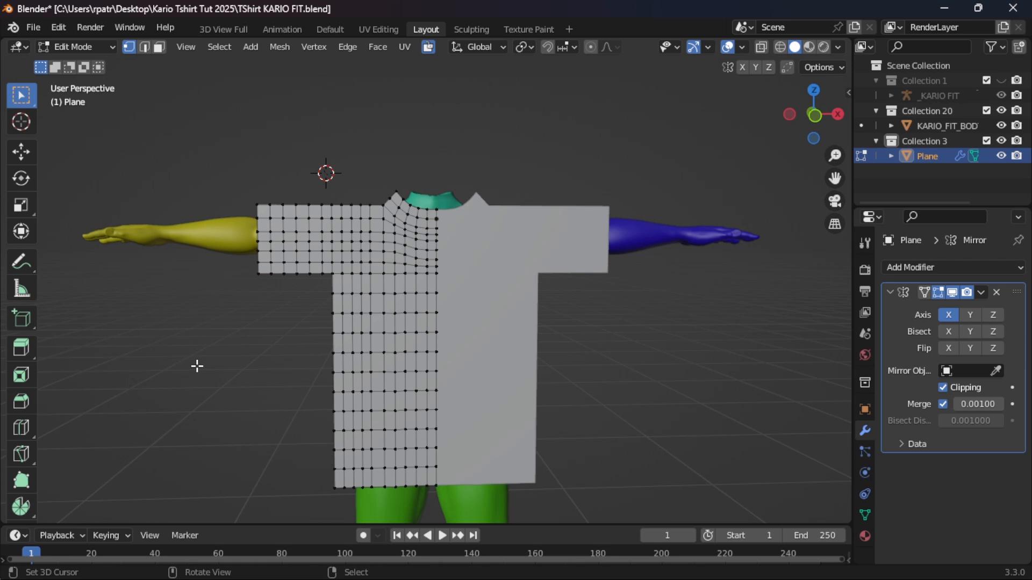
Step: Add one centred horizontal loop cut in each of the first two body rows below the armpit, and clear the selection
{"action": "scroll", "coordinate": [196, 367], "scroll_direction": "down", "scroll_amount": 1}
{"action": "scroll", "coordinate": [199, 365], "scroll_direction": "up", "scroll_amount": 1}
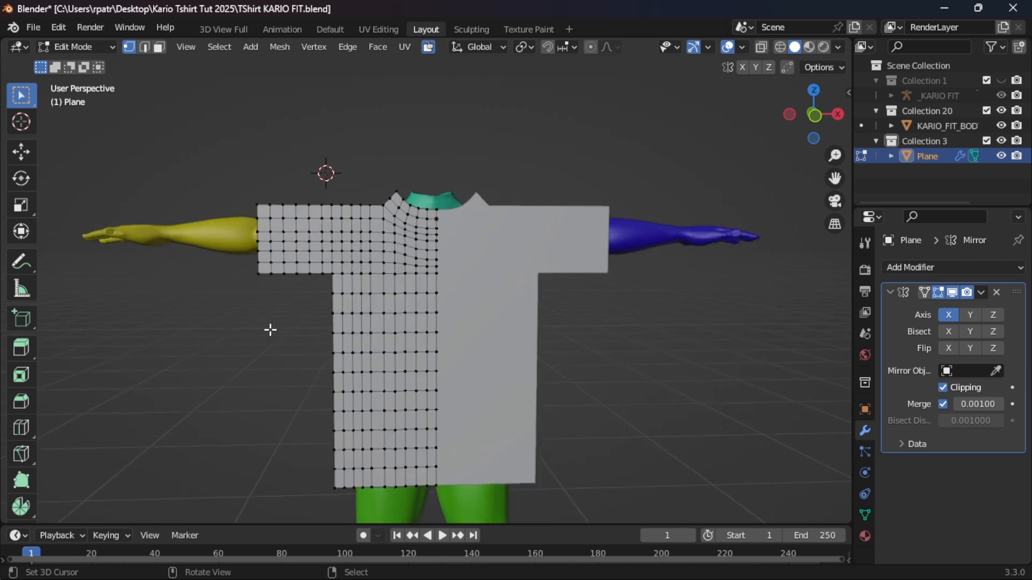
{"action": "key", "text": "ctrl+r"}
{"action": "left_click", "coordinate": [350, 285]}
{"action": "left_click", "coordinate": [350, 284]}
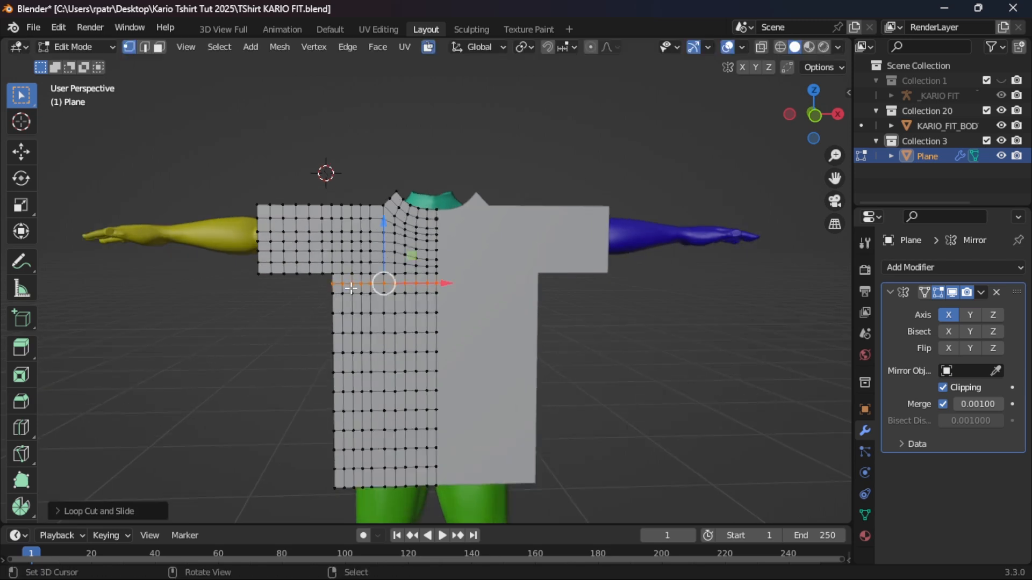
{"action": "key", "text": "alt+a"}
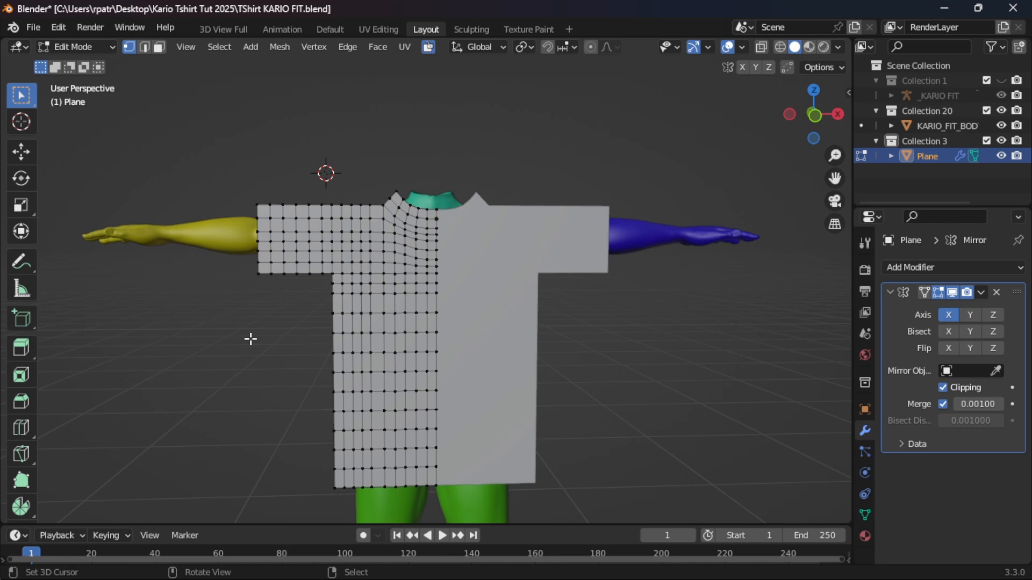
{"action": "key", "text": "ctrl+r"}
{"action": "left_click", "coordinate": [383, 301]}
{"action": "left_click", "coordinate": [382, 301]}
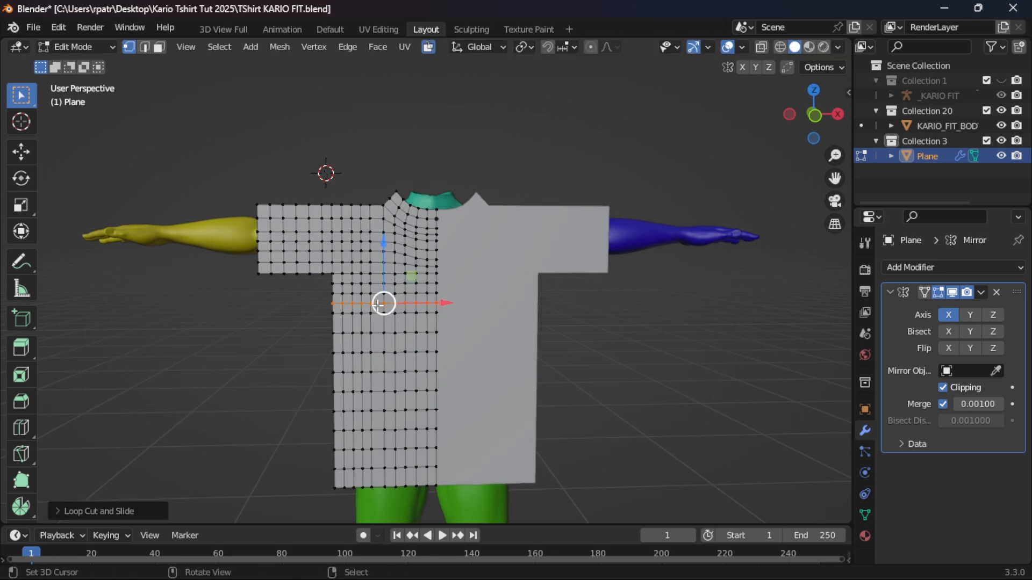
{"action": "left_click", "coordinate": [245, 362]}
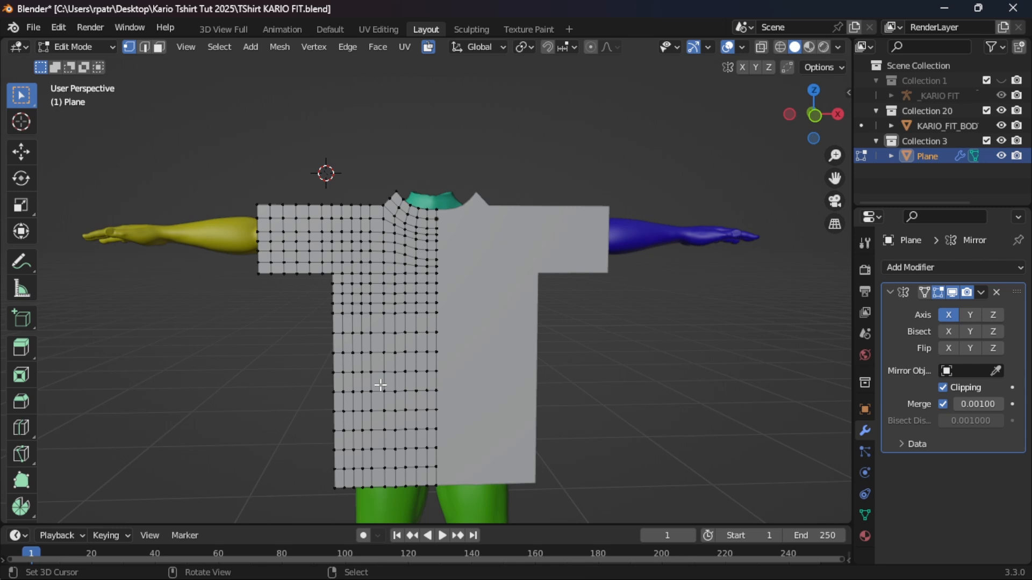
{"action": "scroll", "coordinate": [391, 338], "scroll_direction": "up", "scroll_amount": 2}
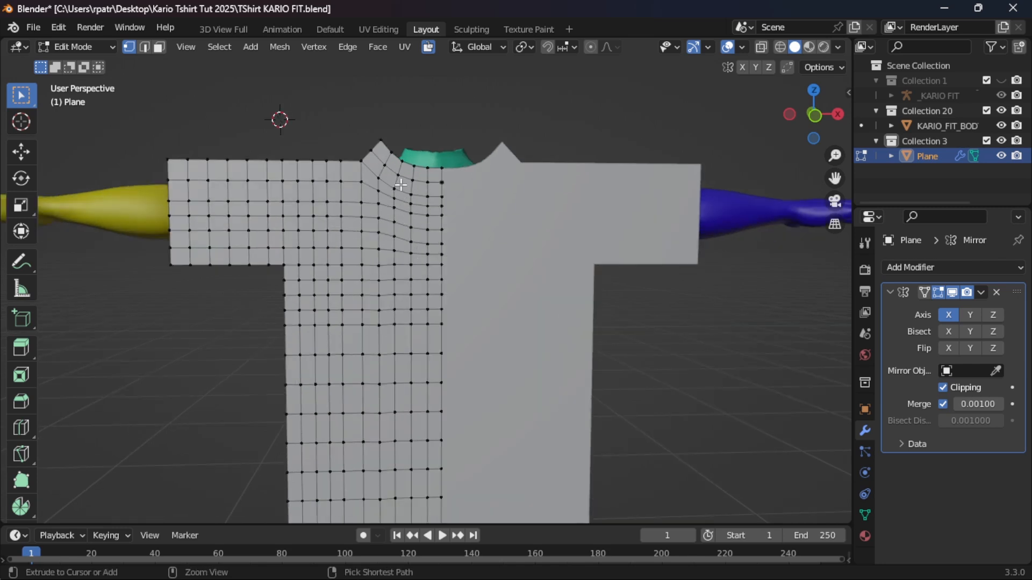
{"action": "key", "text": "ctrl+r"}
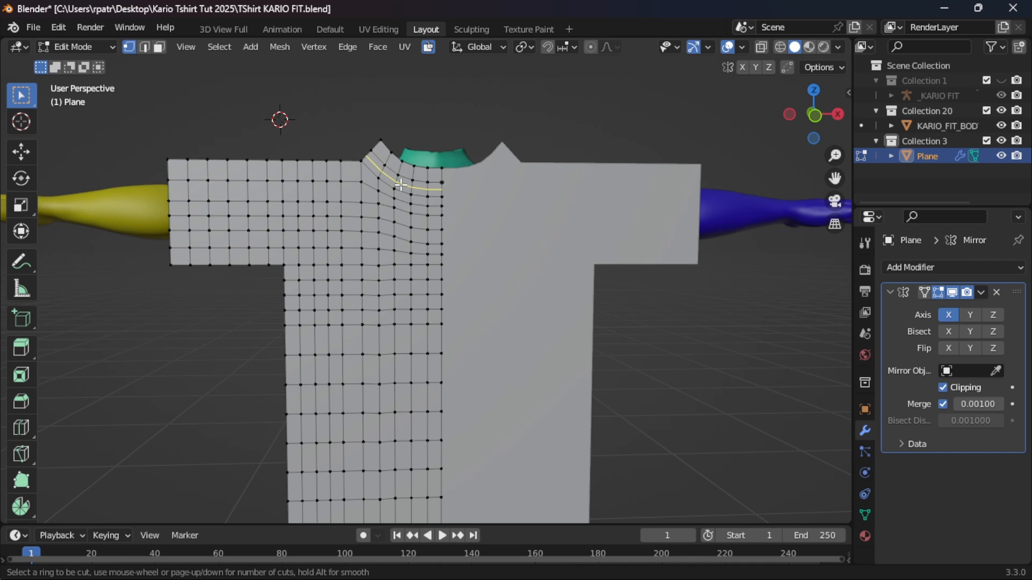
{"action": "key", "text": "Escape"}
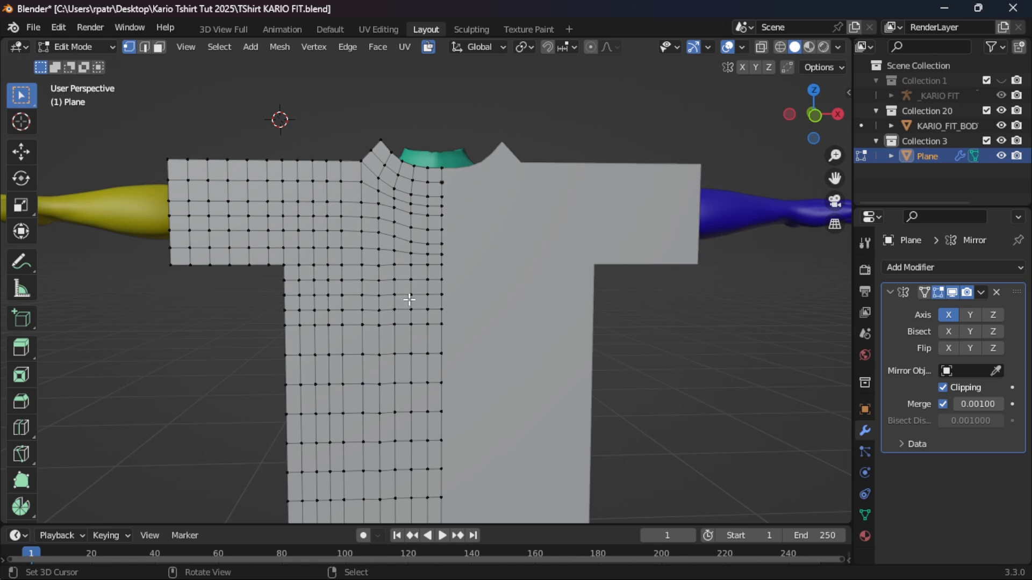
{"action": "scroll", "coordinate": [412, 300], "scroll_direction": "down", "scroll_amount": 2}
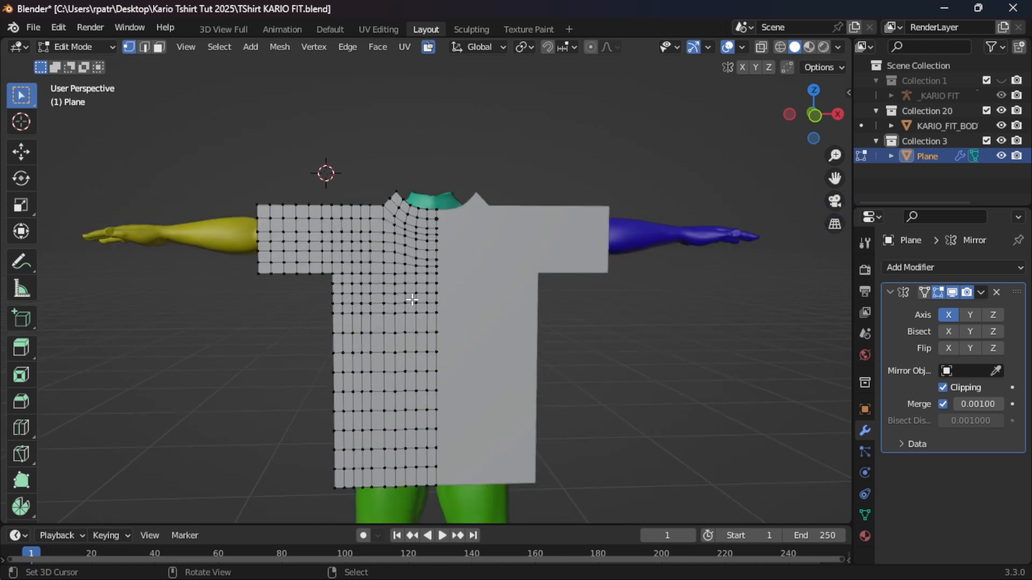
{"action": "scroll", "coordinate": [413, 300], "scroll_direction": "down", "scroll_amount": 2}
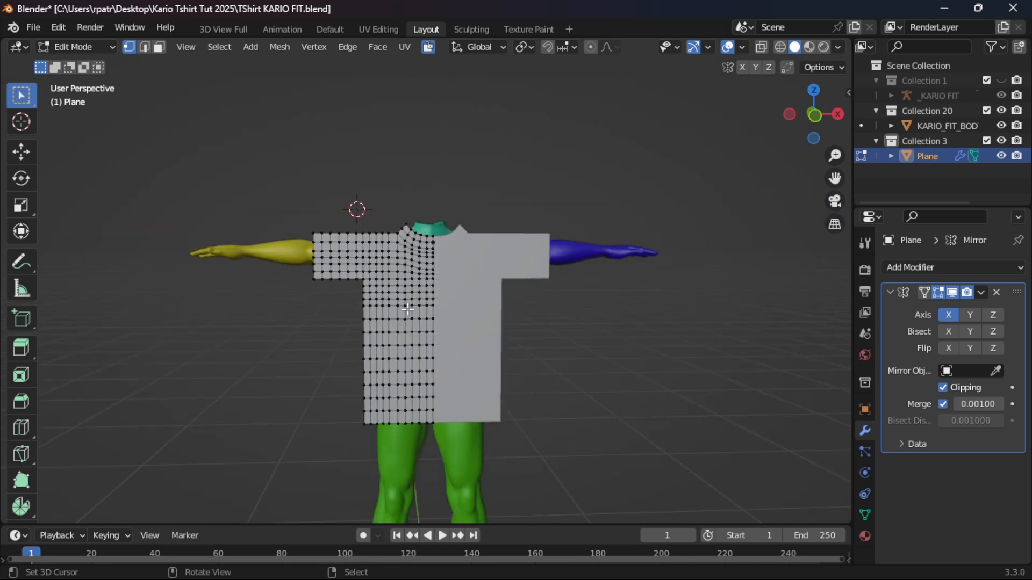
Step: Try to extrude the entire shirt front backward along Y through the body in the right side view
{"action": "key", "text": "KP_3"}
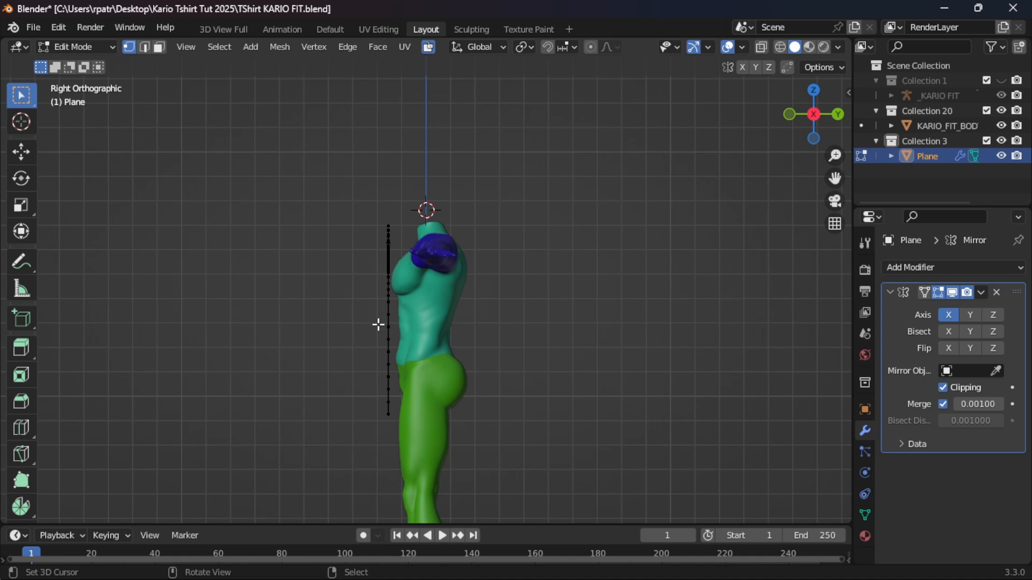
{"action": "key", "text": "a"}
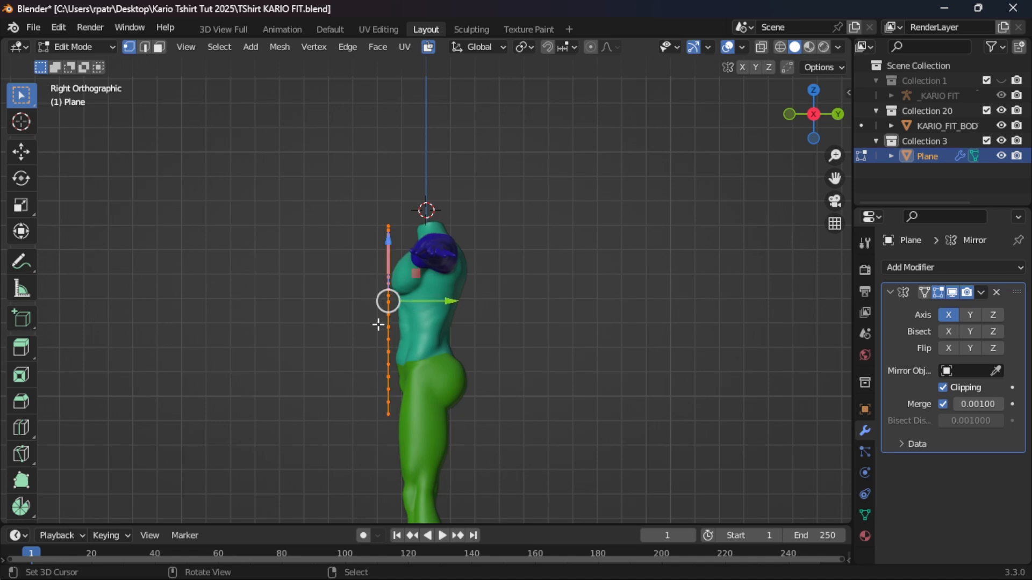
{"action": "middle_click_drag", "start_coordinate": [355, 344], "coordinate": [419, 357]}
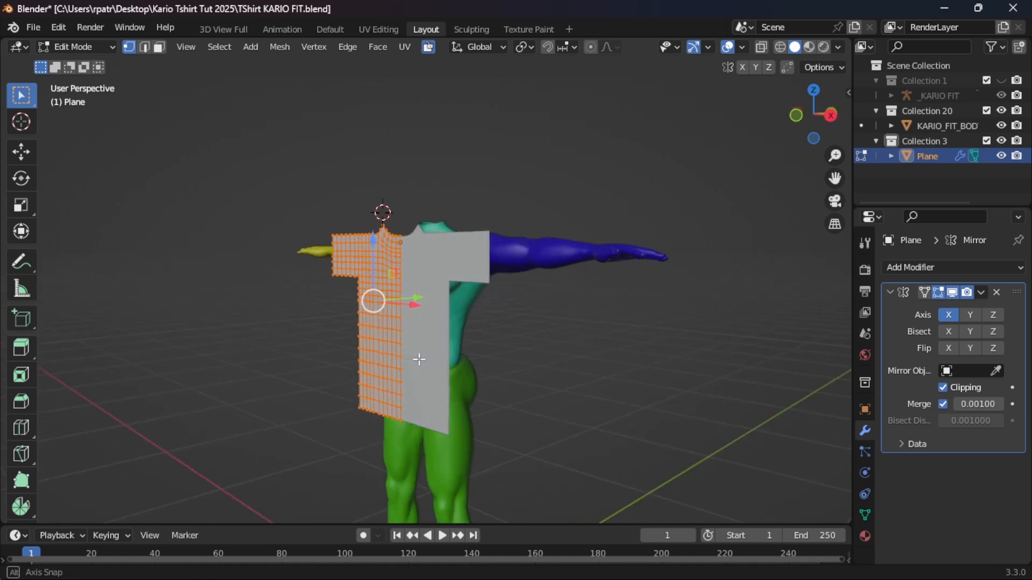
{"action": "key", "text": "KP_3"}
{"action": "key", "text": "e"}
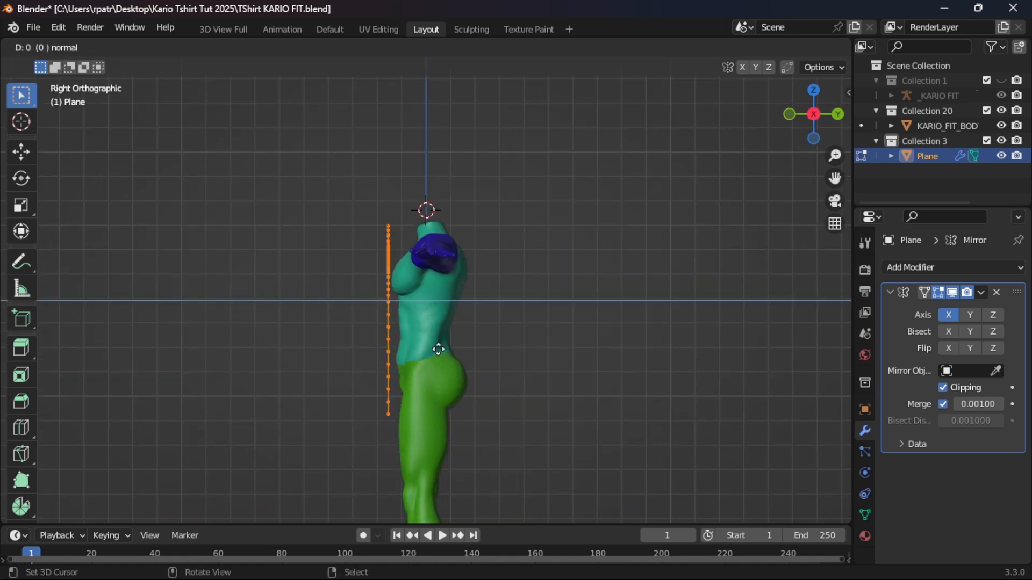
{"action": "key", "text": "y"}
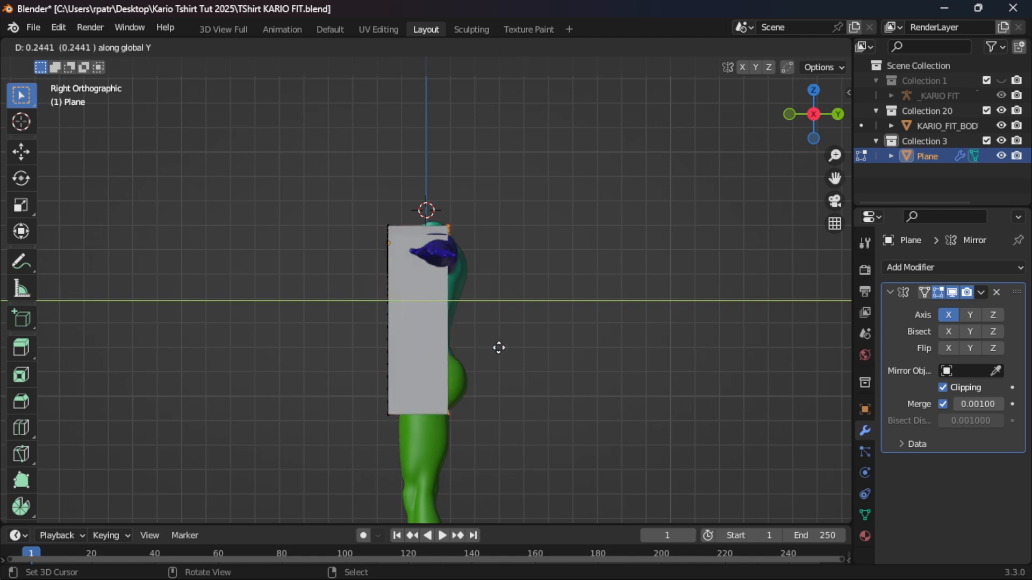
{"action": "right_click", "coordinate": [529, 347]}
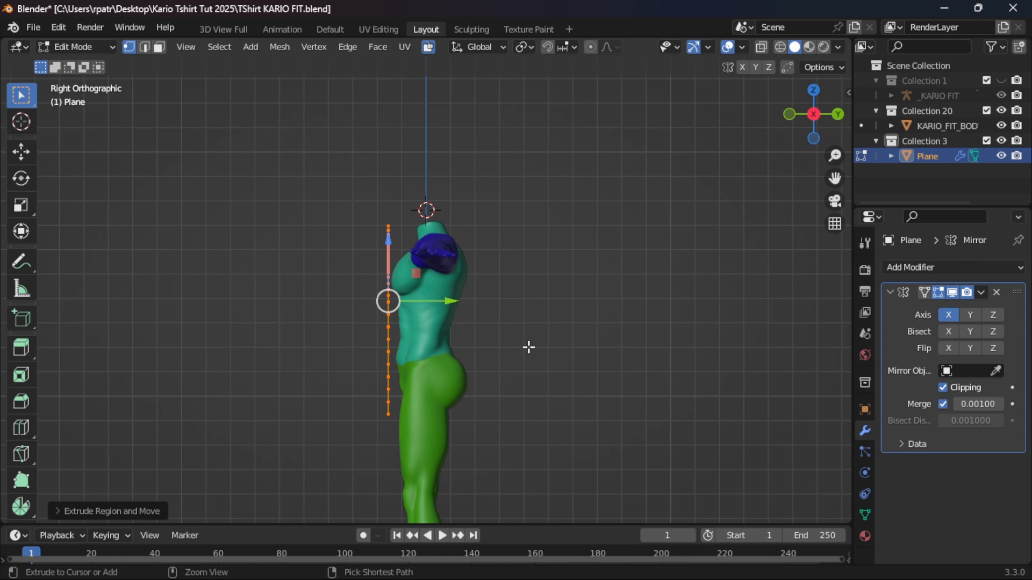
{"action": "key", "text": "ctrl+z"}
{"action": "key", "text": "ctrl+z"}
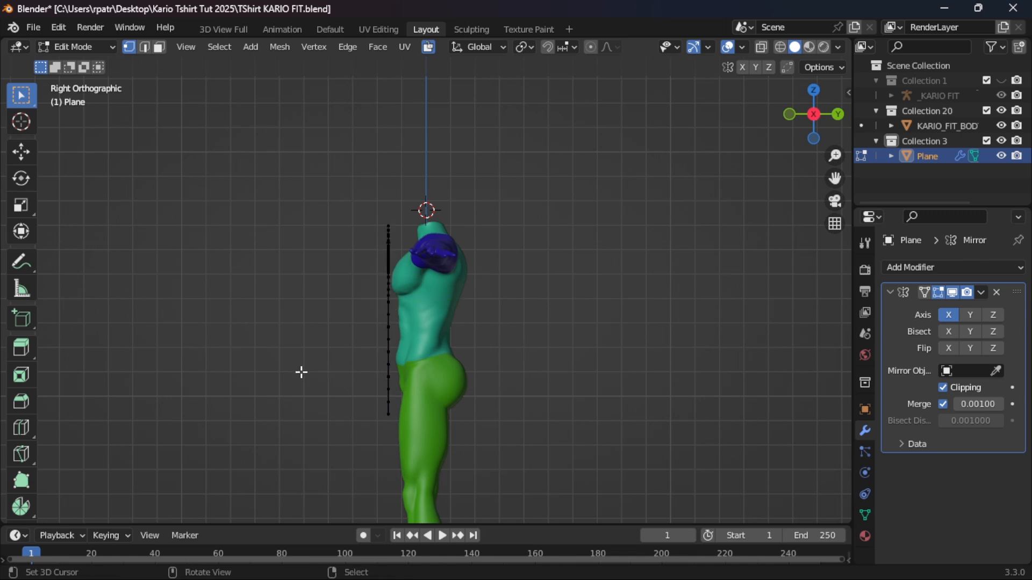
Step: Select the entire shirt front and extrude it about 0.34 m along Y, past the back of the body
{"action": "middle_click_drag", "start_coordinate": [285, 371], "coordinate": [463, 376]}
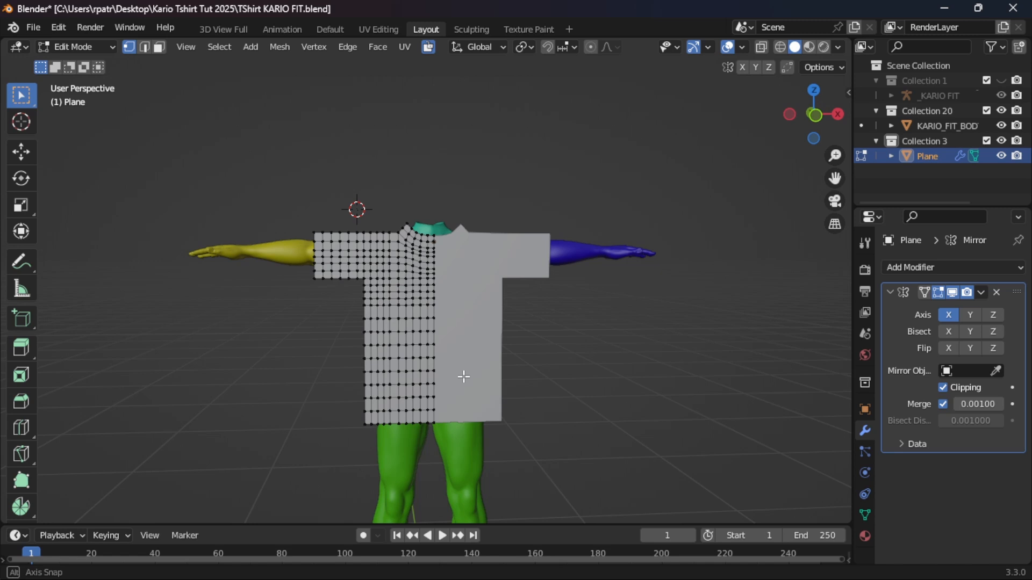
{"action": "middle_click_drag", "start_coordinate": [463, 376], "coordinate": [292, 373]}
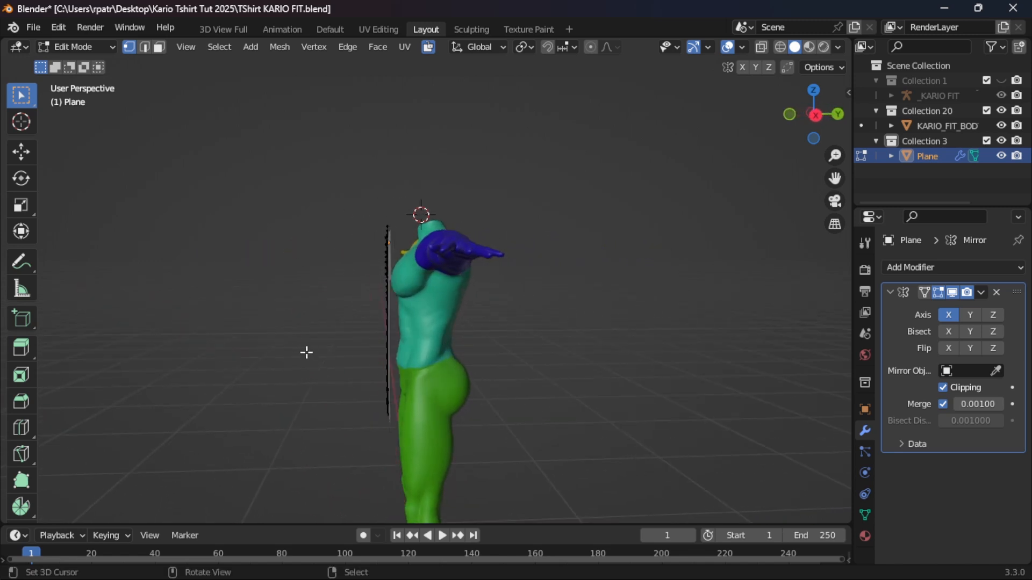
{"action": "key", "text": "a"}
{"action": "key", "text": "e"}
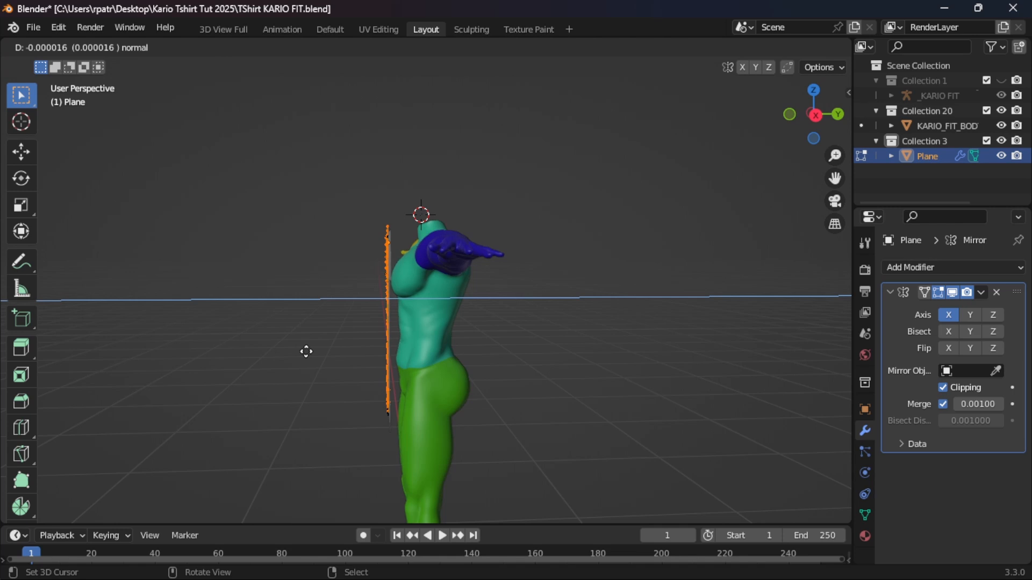
{"action": "key", "text": "y"}
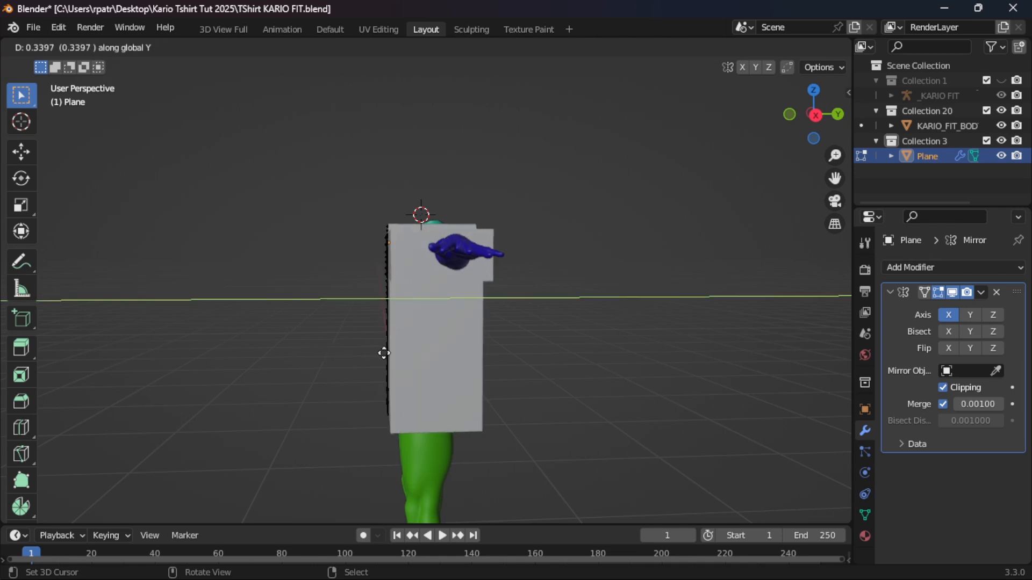
{"action": "left_click", "coordinate": [384, 353]}
Step: Select the whole extruded shirt mesh, raise it slightly along Z until the shoulders cover the arms, and clear the selection
{"action": "middle_click_drag", "start_coordinate": [560, 376], "coordinate": [378, 392]}
{"action": "middle_click_drag", "start_coordinate": [562, 424], "coordinate": [543, 392]}
{"action": "scroll", "coordinate": [523, 302], "scroll_direction": "up", "scroll_amount": 3}
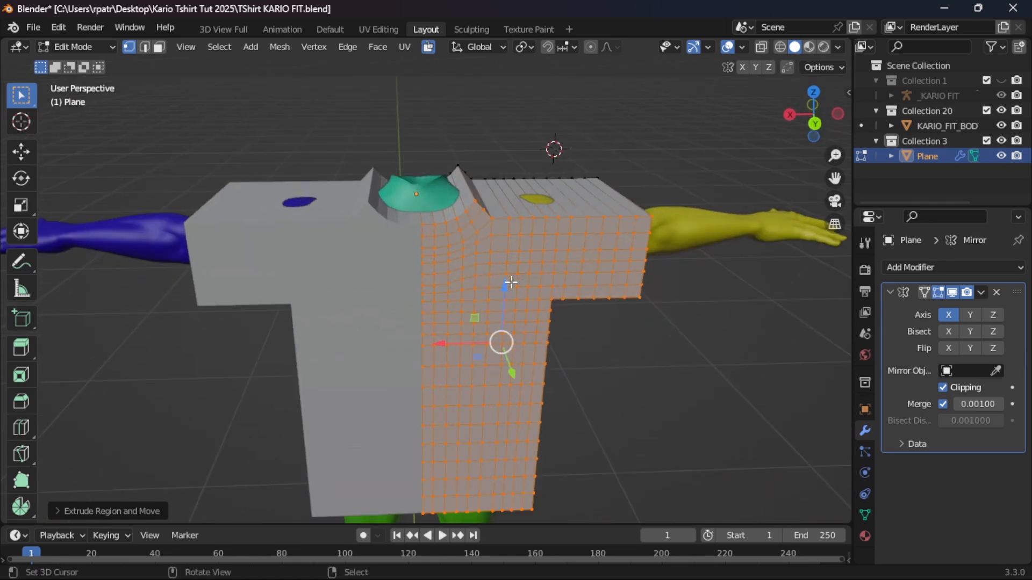
{"action": "key", "text": "a"}
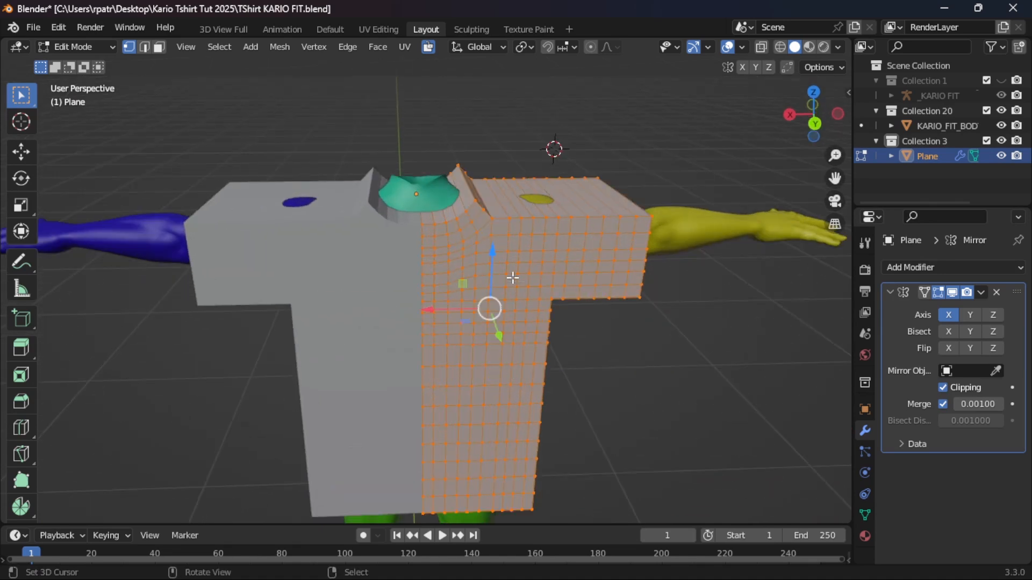
{"action": "left_click_drag", "start_coordinate": [492, 251], "coordinate": [491, 247]}
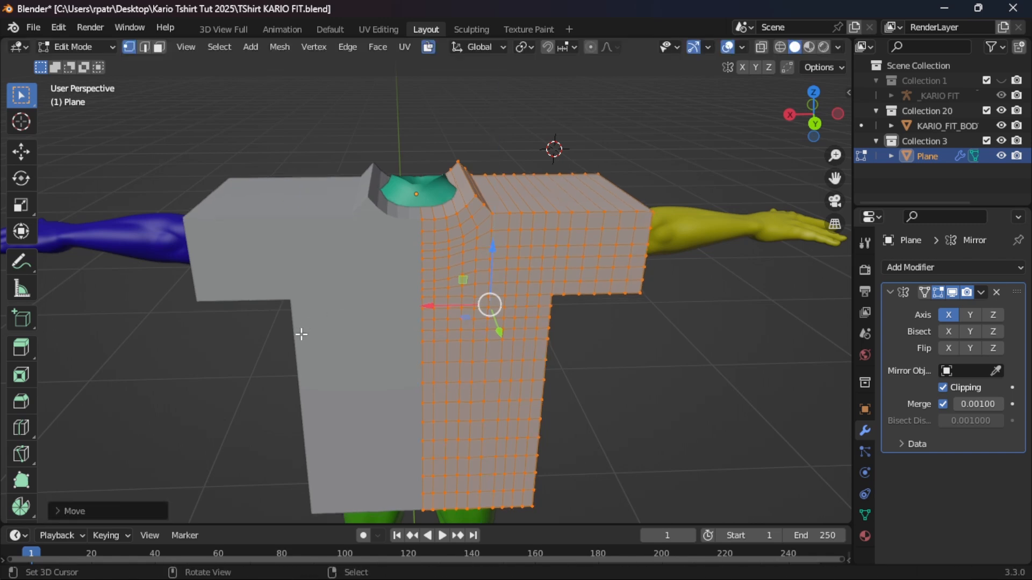
{"action": "middle_click_drag", "start_coordinate": [299, 334], "coordinate": [538, 346]}
{"action": "left_click", "coordinate": [538, 350]}
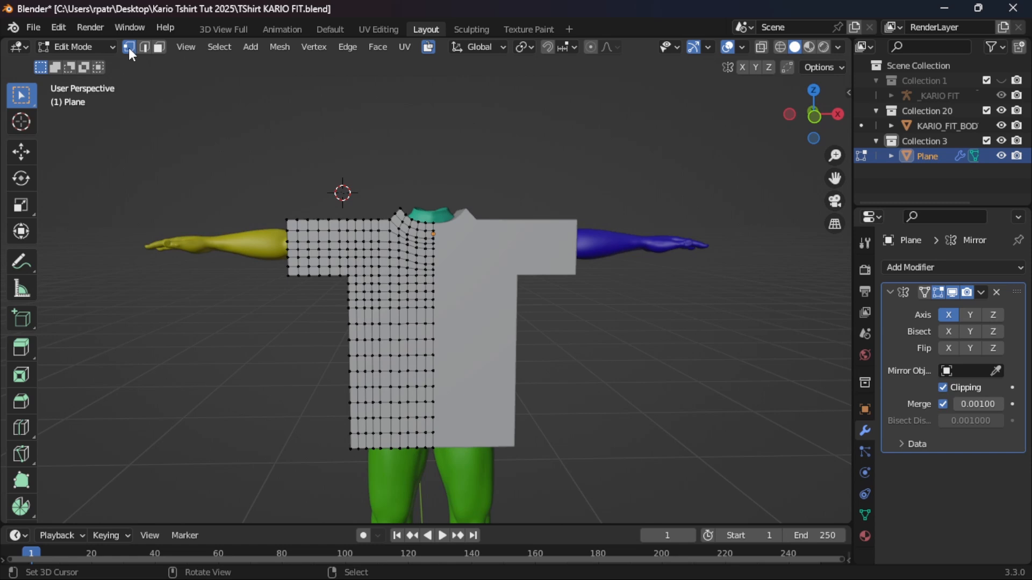
Step: Switch to face selection and circle-select the strip of faces closing the neck opening, from the centre line to the collar peak
{"action": "left_click", "coordinate": [158, 46]}
{"action": "scroll", "coordinate": [578, 306], "scroll_direction": "up", "scroll_amount": 4}
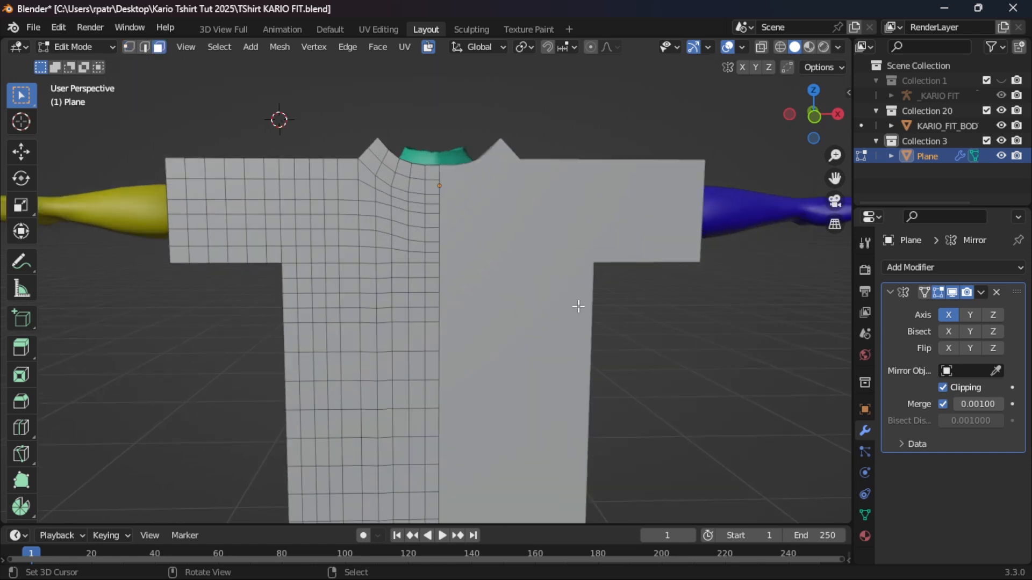
{"action": "middle_click_drag", "start_coordinate": [383, 247], "coordinate": [382, 332]}
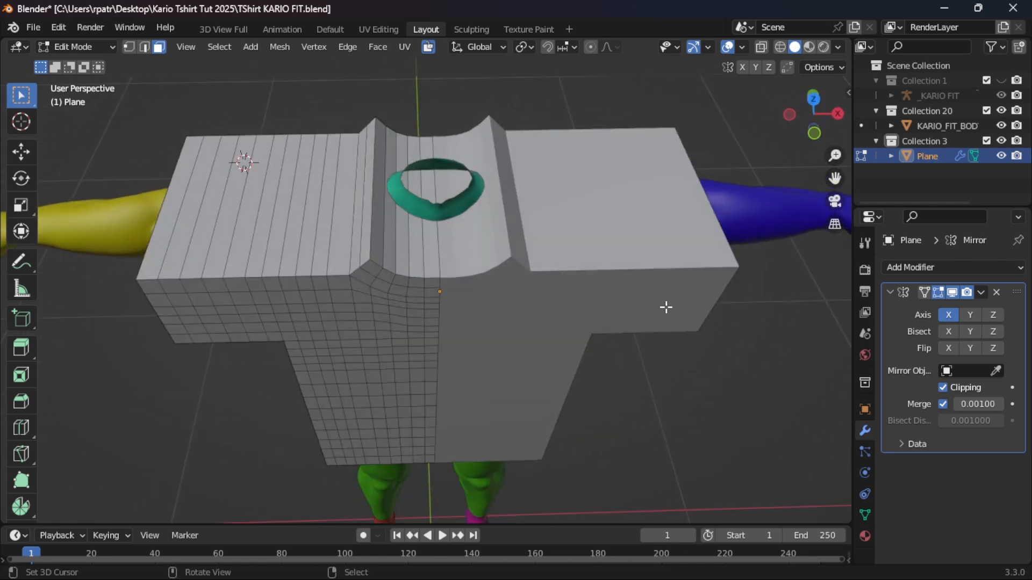
{"action": "mouse_move", "coordinate": [705, 337]}
{"action": "middle_mouse_down"}
{"action": "mouse_move", "coordinate": [566, 257]}
{"action": "mouse_move", "coordinate": [574, 207]}
{"action": "mouse_move", "coordinate": [317, 237]}
{"action": "mouse_move", "coordinate": [693, 318]}
{"action": "mouse_move", "coordinate": [703, 330]}
{"action": "middle_mouse_up"}
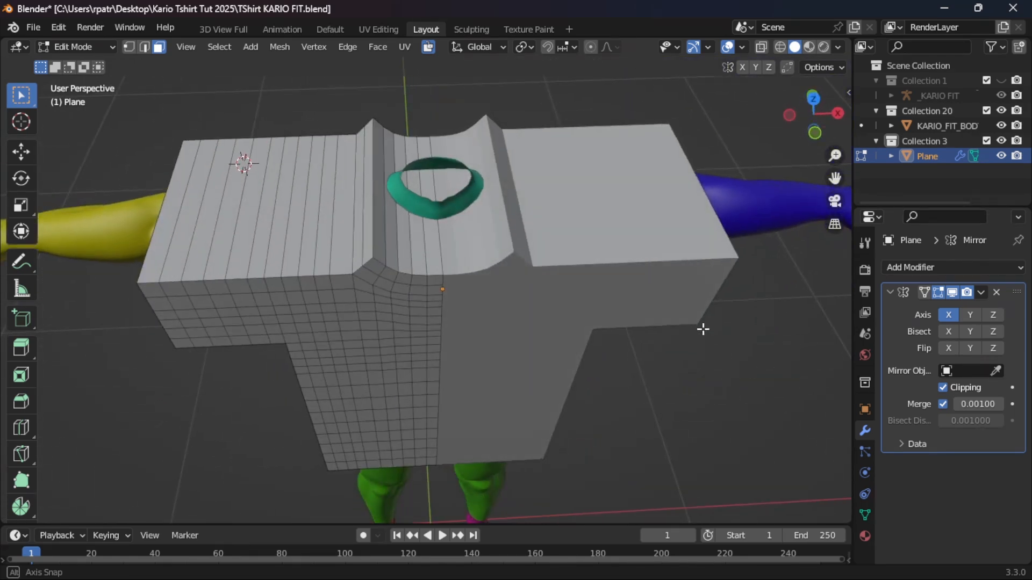
{"action": "mouse_move", "coordinate": [703, 329]}
{"action": "middle_mouse_down"}
{"action": "mouse_move", "coordinate": [702, 312]}
{"action": "mouse_move", "coordinate": [700, 325]}
{"action": "middle_mouse_up"}
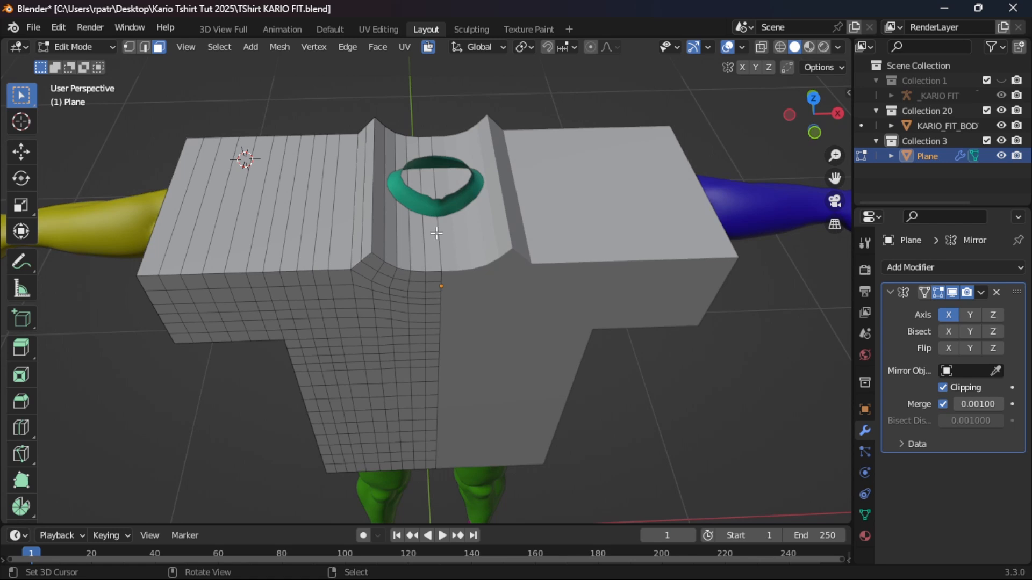
{"action": "key", "text": "c"}
{"action": "left_click_drag", "start_coordinate": [421, 231], "coordinate": [389, 230]}
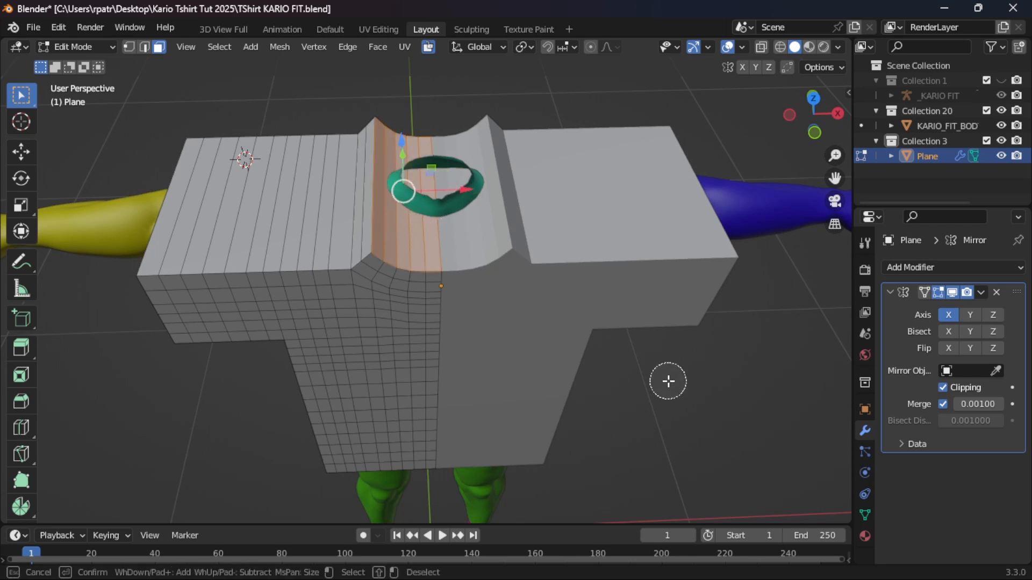
{"action": "key", "text": "Escape"}
Step: Add the faces closing the sleeve end and the bottom hem to the selection, and delete the selected faces
{"action": "mouse_move", "coordinate": [682, 392]}
{"action": "middle_mouse_down"}
{"action": "mouse_move", "coordinate": [553, 339]}
{"action": "mouse_move", "coordinate": [649, 334]}
{"action": "mouse_move", "coordinate": [281, 352]}
{"action": "mouse_move", "coordinate": [389, 361]}
{"action": "middle_mouse_up"}
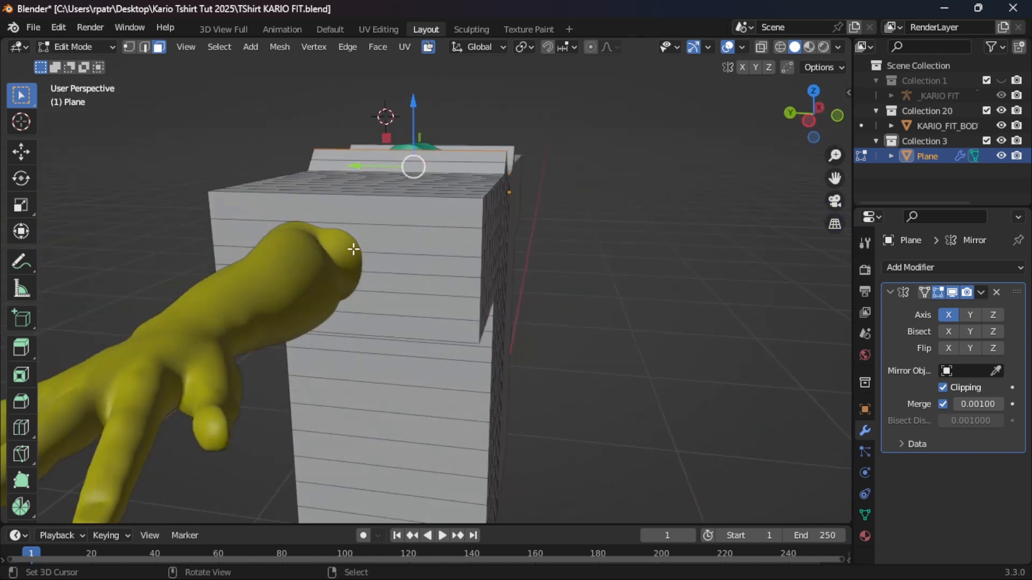
{"action": "key", "text": "c"}
{"action": "left_click_drag", "start_coordinate": [403, 223], "coordinate": [399, 295]}
{"action": "key", "text": "Escape"}
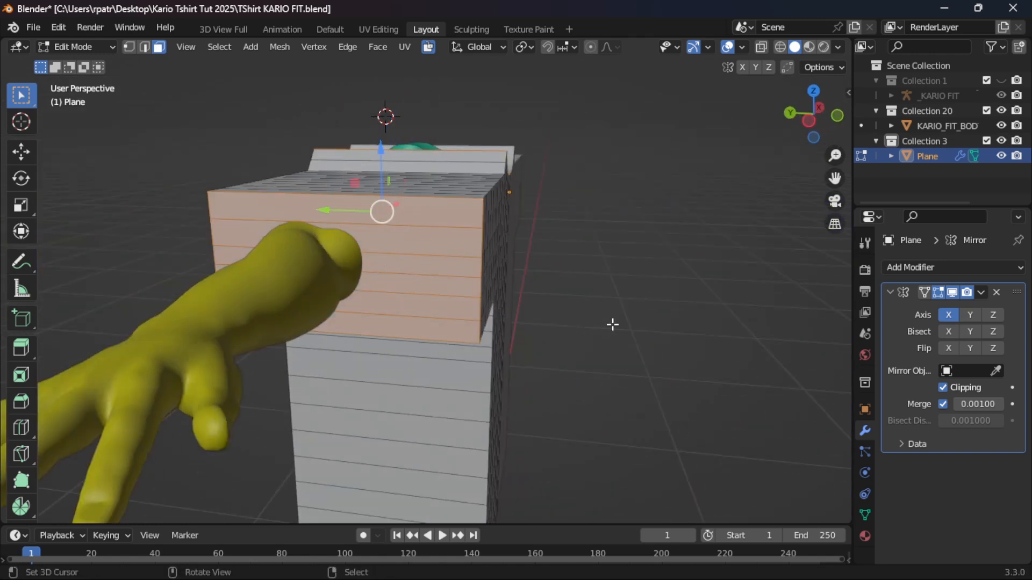
{"action": "middle_click_drag", "start_coordinate": [613, 324], "coordinate": [381, 316]}
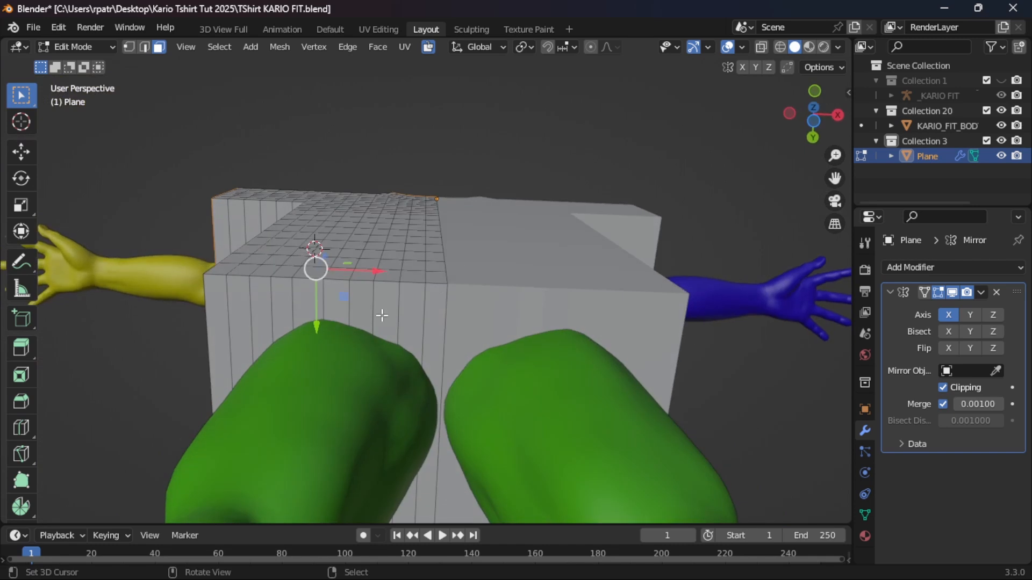
{"action": "key", "text": "c"}
{"action": "left_click_drag", "start_coordinate": [236, 325], "coordinate": [408, 327]}
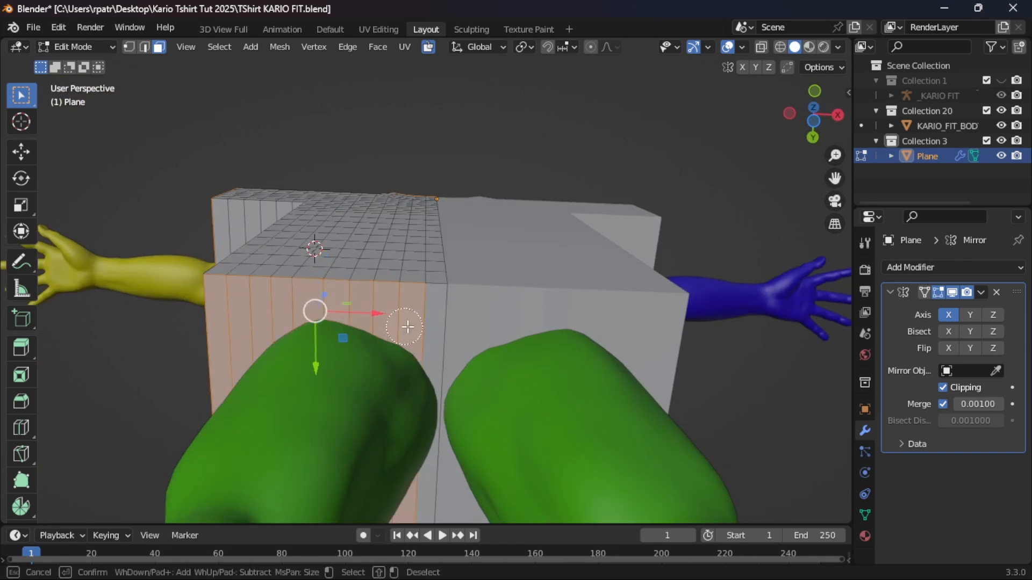
{"action": "key", "text": "Escape"}
{"action": "mouse_move", "coordinate": [537, 154]}
{"action": "middle_mouse_down"}
{"action": "mouse_move", "coordinate": [544, 387]}
{"action": "mouse_move", "coordinate": [598, 314]}
{"action": "mouse_move", "coordinate": [582, 329]}
{"action": "mouse_move", "coordinate": [534, 327]}
{"action": "middle_mouse_up"}
{"action": "key", "text": "x"}
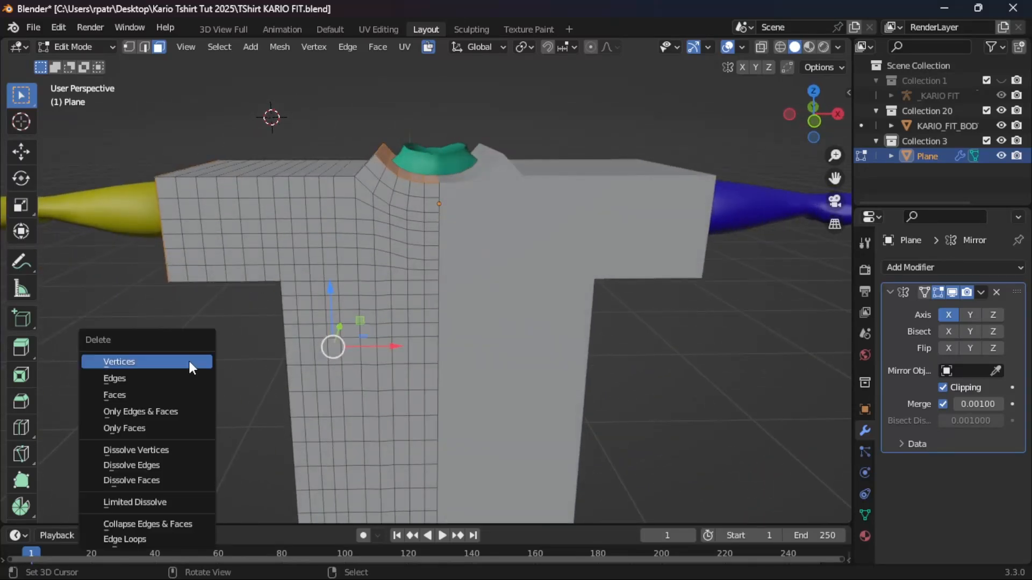
{"action": "left_click", "coordinate": [129, 396]}
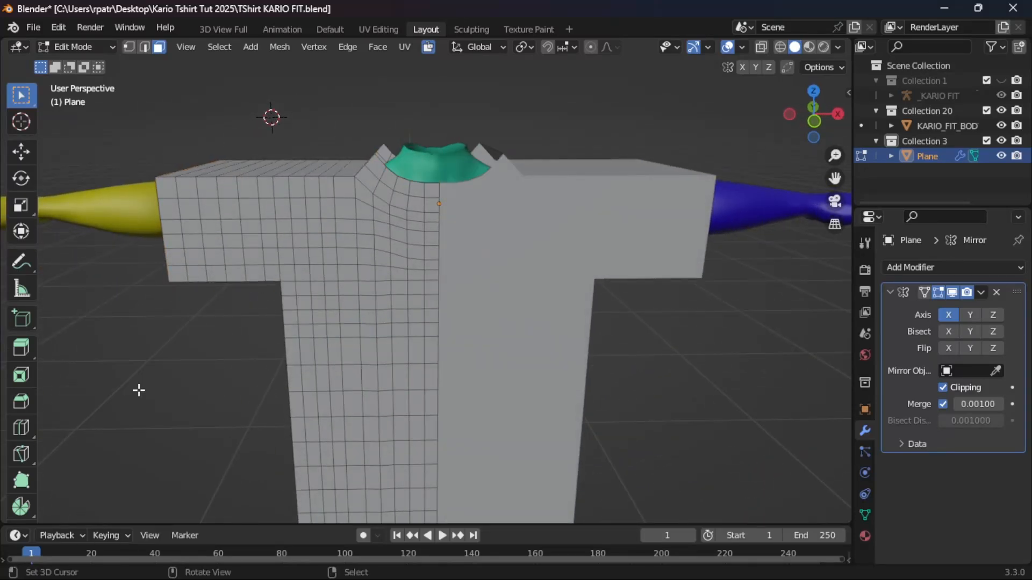
Step: Loop-select the connecting faces along the shoulder top, sleeve underside and body side, and delete them with Only Faces, keeping their edges
{"action": "middle_click_drag", "start_coordinate": [188, 336], "coordinate": [392, 348]}
{"action": "scroll", "coordinate": [396, 346], "scroll_direction": "up", "scroll_amount": 2}
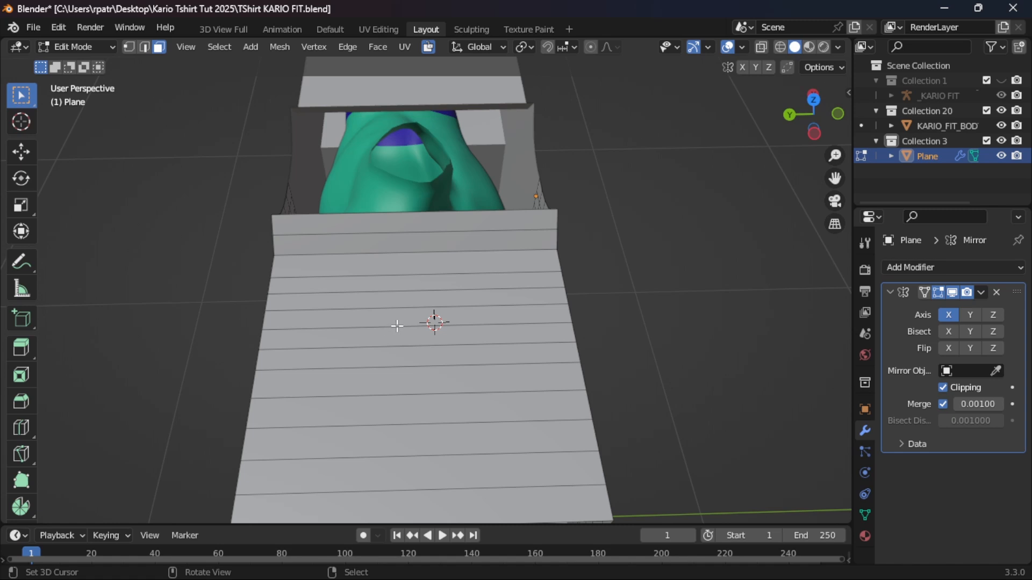
{"action": "left_click", "coordinate": [397, 326], "text": "alt"}
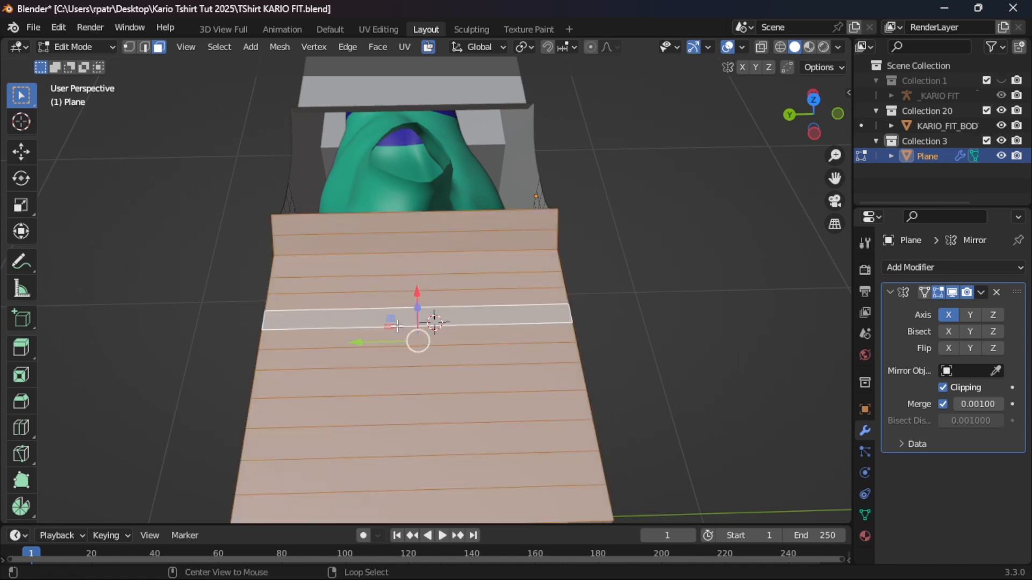
{"action": "middle_click_drag", "start_coordinate": [397, 326], "coordinate": [453, 306]}
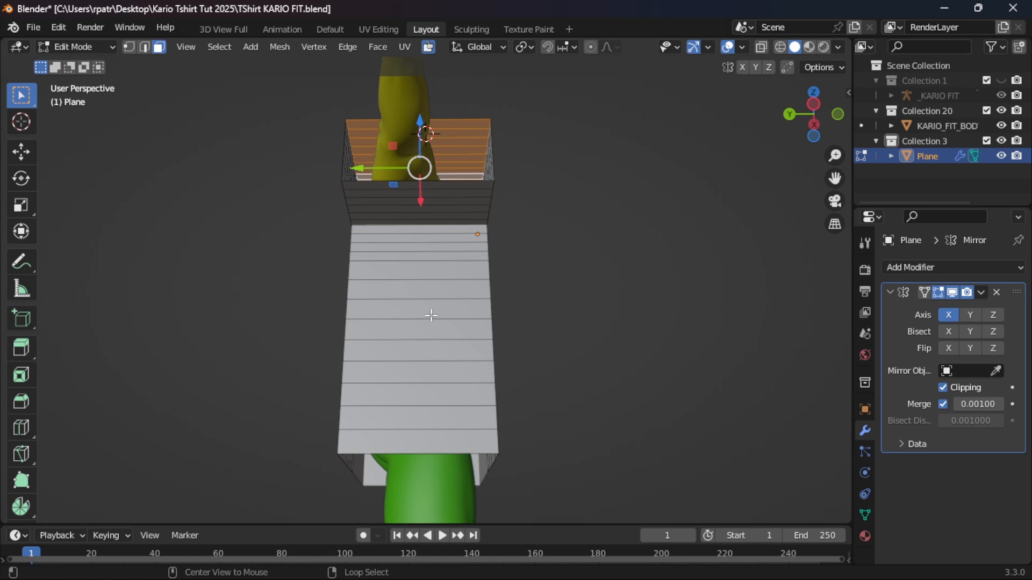
{"action": "left_click", "coordinate": [431, 319], "text": "alt"}
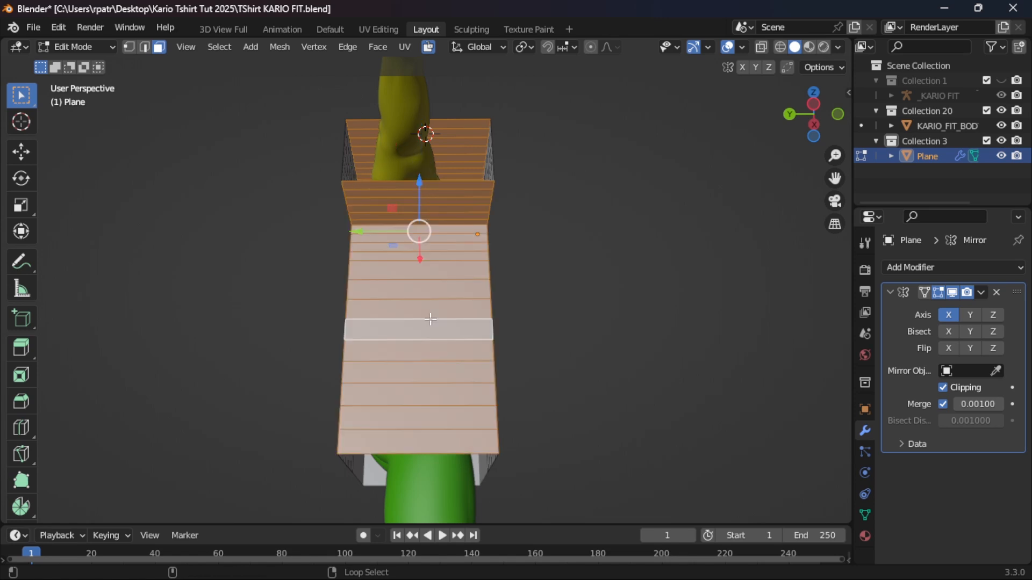
{"action": "middle_click_drag", "start_coordinate": [551, 332], "coordinate": [396, 401]}
{"action": "key", "text": "x"}
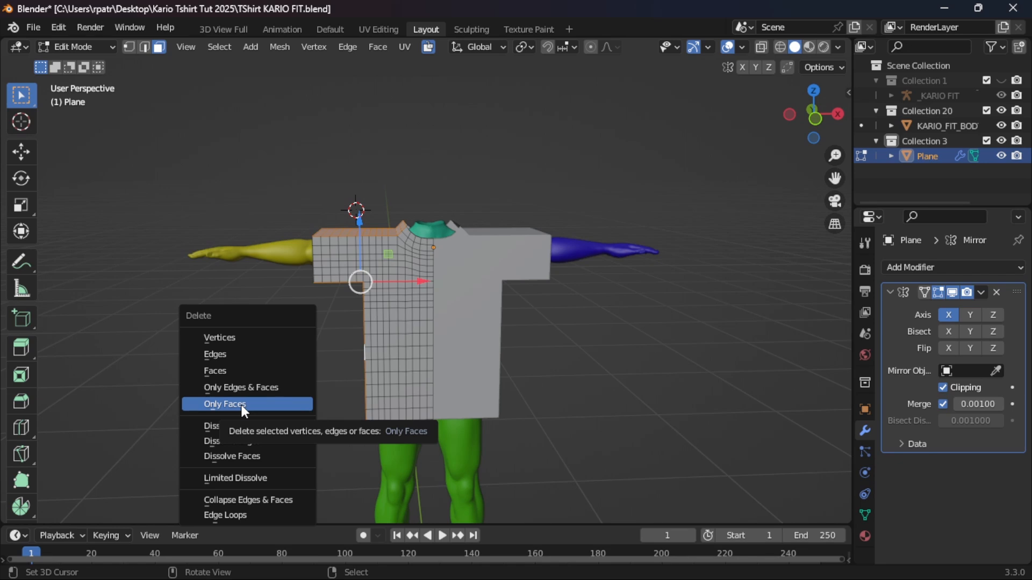
{"action": "left_click", "coordinate": [217, 404]}
Step: Select the second face loop below the front neckline, from the shoulder to the centre line
{"action": "mouse_move", "coordinate": [261, 331]}
{"action": "middle_mouse_down"}
{"action": "mouse_move", "coordinate": [241, 416]}
{"action": "mouse_move", "coordinate": [302, 385]}
{"action": "mouse_move", "coordinate": [460, 191]}
{"action": "mouse_move", "coordinate": [415, 276]}
{"action": "mouse_move", "coordinate": [87, 307]}
{"action": "mouse_move", "coordinate": [97, 338]}
{"action": "mouse_move", "coordinate": [292, 350]}
{"action": "mouse_move", "coordinate": [244, 324]}
{"action": "mouse_move", "coordinate": [264, 325]}
{"action": "middle_mouse_up"}
{"action": "scroll", "coordinate": [433, 286], "scroll_direction": "up", "scroll_amount": 3}
{"action": "middle_click_drag", "start_coordinate": [421, 279], "coordinate": [421, 364]}
{"action": "scroll", "coordinate": [392, 323], "scroll_direction": "up", "scroll_amount": 1}
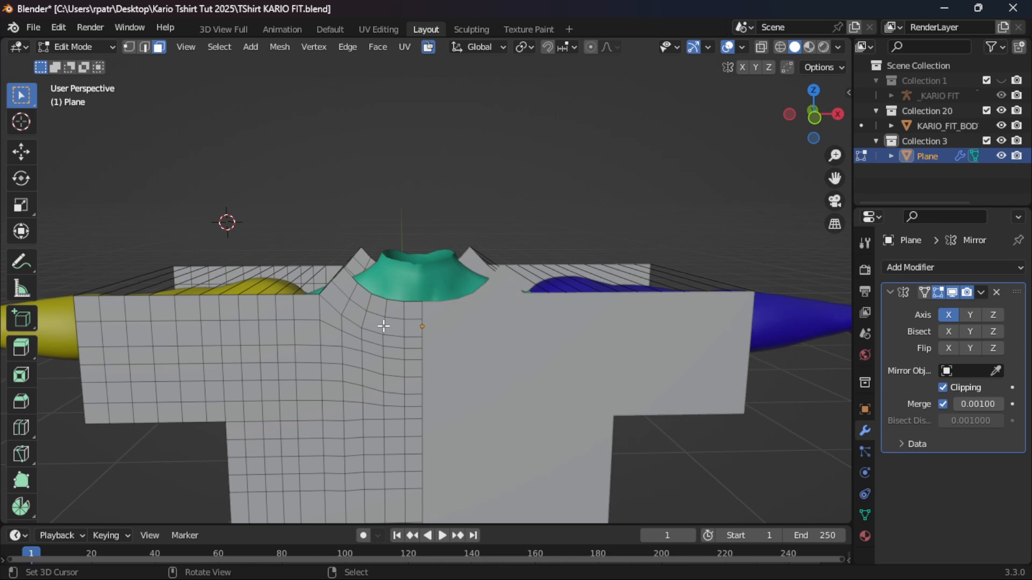
{"action": "left_click", "coordinate": [384, 326], "text": "alt"}
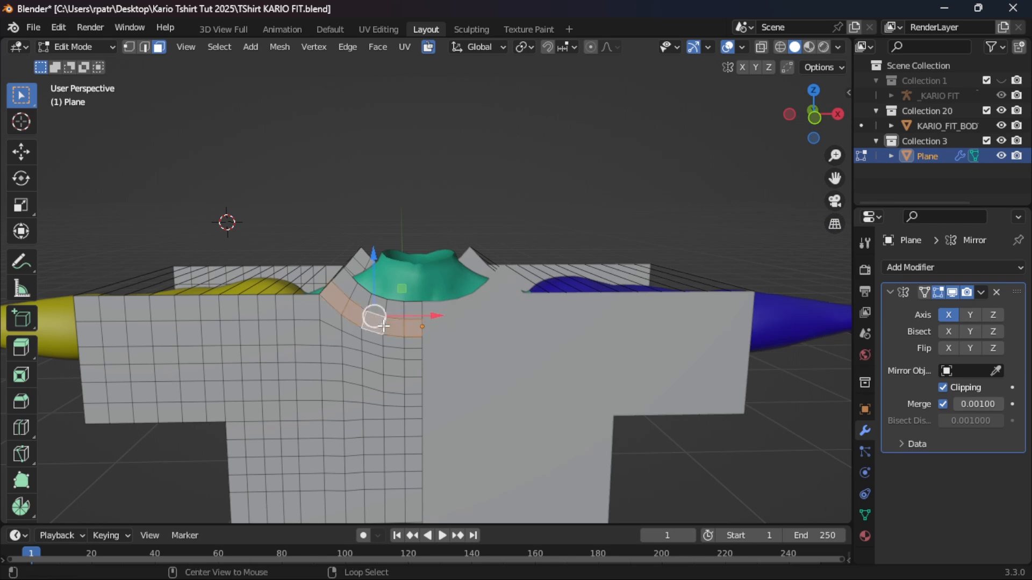
Step: Delete the second face loop below the neckline on the shirt's front and back using the Only Faces option
{"action": "scroll", "coordinate": [383, 326], "scroll_direction": "up", "scroll_amount": 2}
{"action": "left_click", "coordinate": [328, 357]}
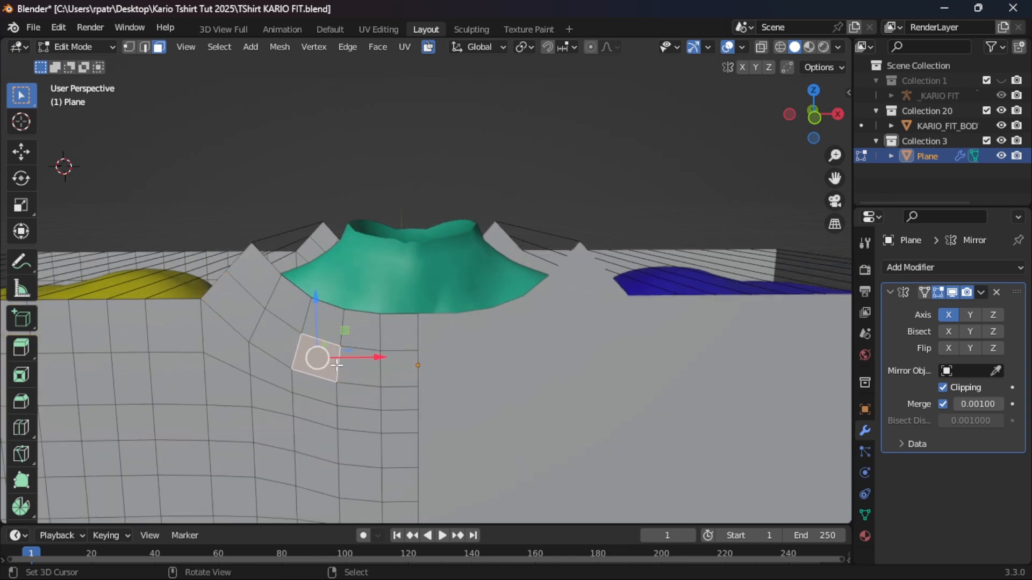
{"action": "left_click", "coordinate": [339, 362], "text": "alt"}
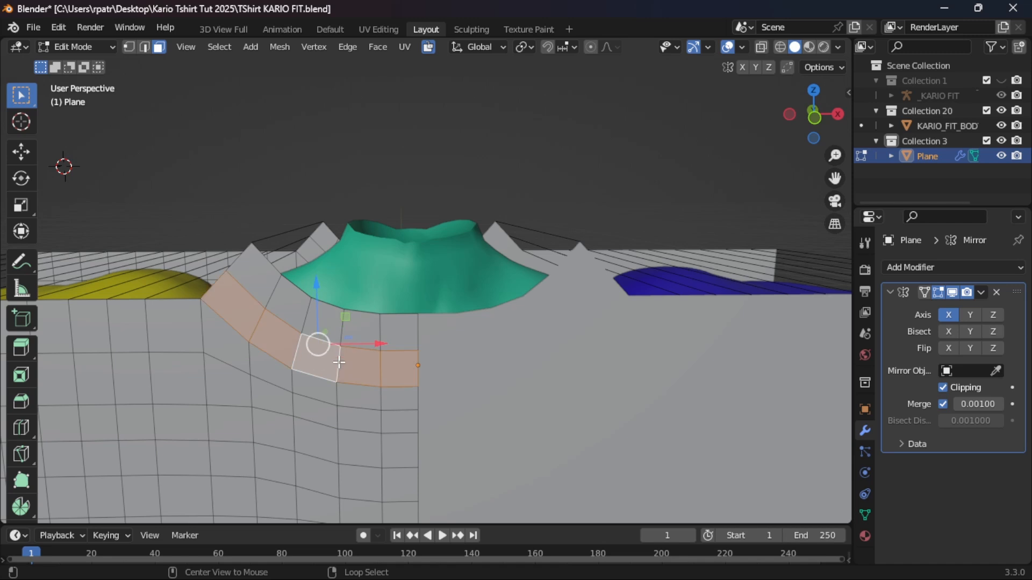
{"action": "scroll", "coordinate": [562, 339], "scroll_direction": "down", "scroll_amount": 5}
{"action": "middle_click_drag", "start_coordinate": [562, 339], "coordinate": [226, 355]}
{"action": "scroll", "coordinate": [539, 322], "scroll_direction": "up", "scroll_amount": 4}
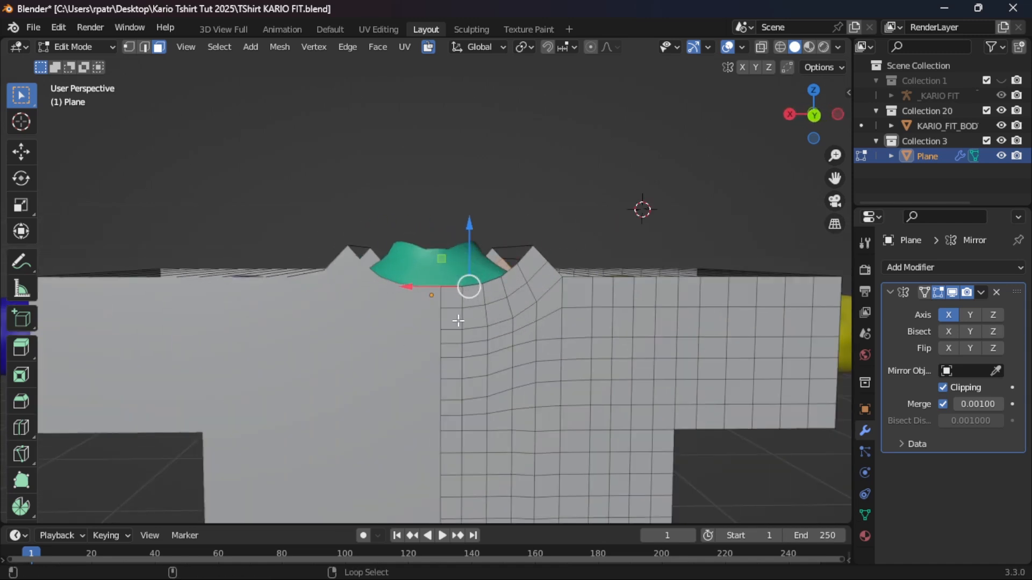
{"action": "left_click", "coordinate": [462, 320], "text": "alt"}
{"action": "scroll", "coordinate": [598, 334], "scroll_direction": "down", "scroll_amount": 4}
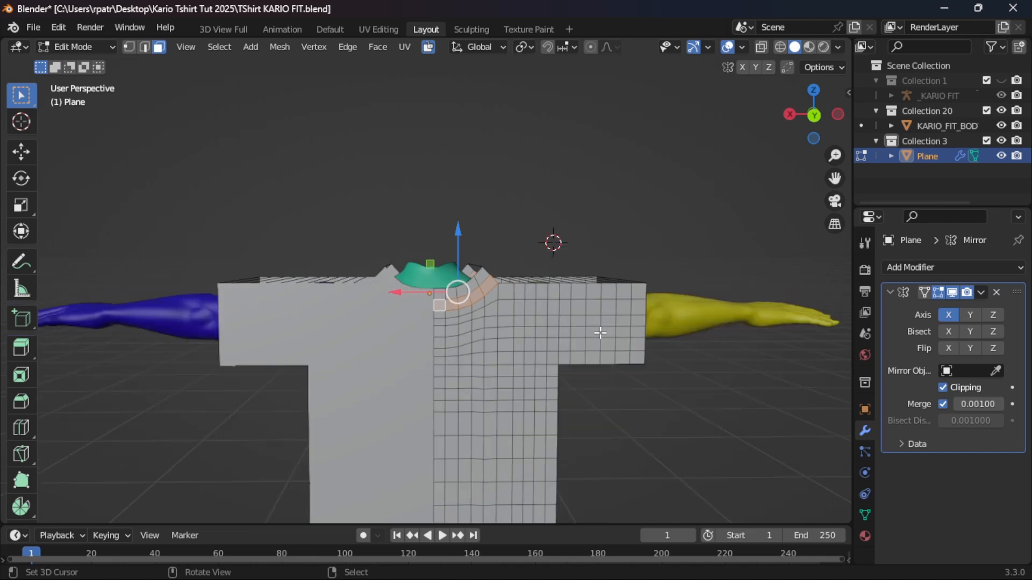
{"action": "middle_click_drag", "start_coordinate": [599, 334], "coordinate": [308, 358]}
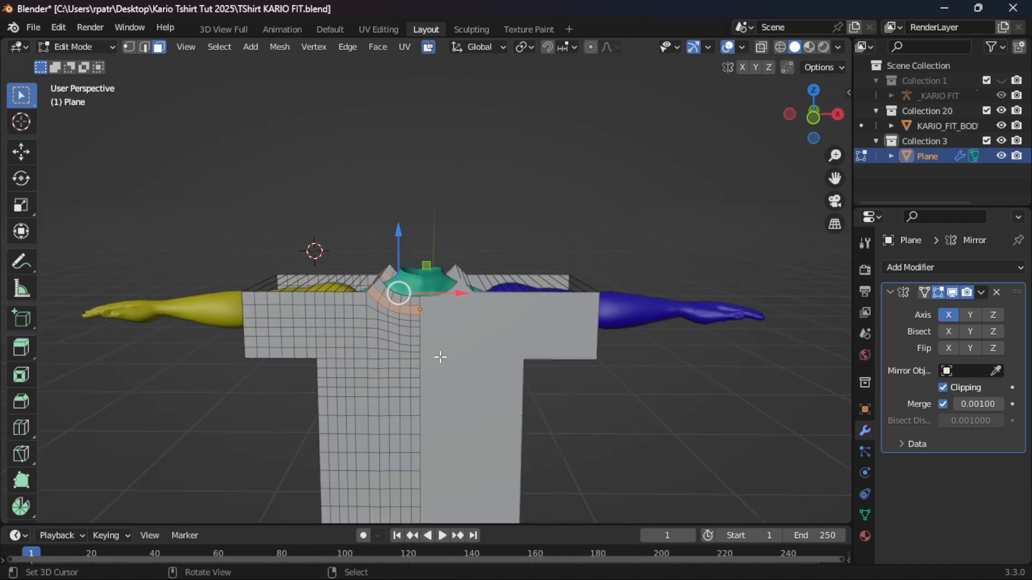
{"action": "scroll", "coordinate": [440, 357], "scroll_direction": "up", "scroll_amount": 2}
{"action": "key", "text": "x"}
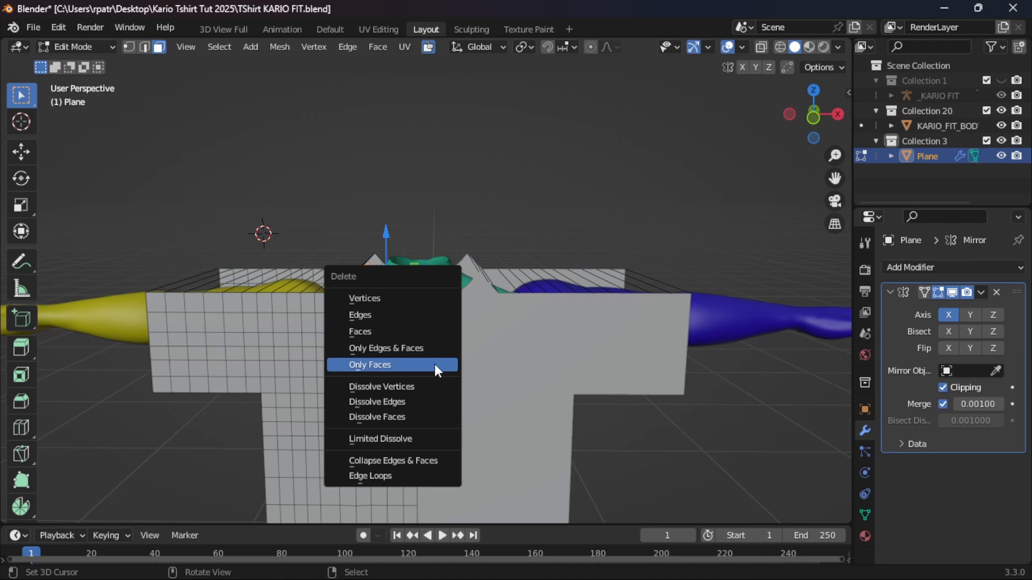
{"action": "left_click", "coordinate": [404, 366]}
{"action": "scroll", "coordinate": [236, 399], "scroll_direction": "down", "scroll_amount": 3}
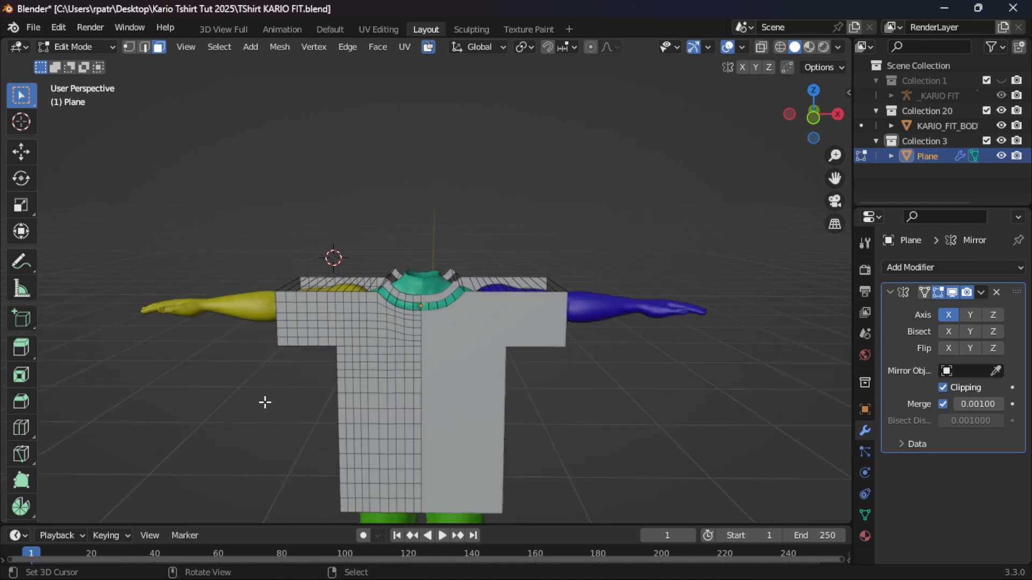
Step: Return the shirt to Object Mode and apply its Mirror modifier
{"action": "middle_click_drag", "start_coordinate": [265, 403], "coordinate": [600, 420]}
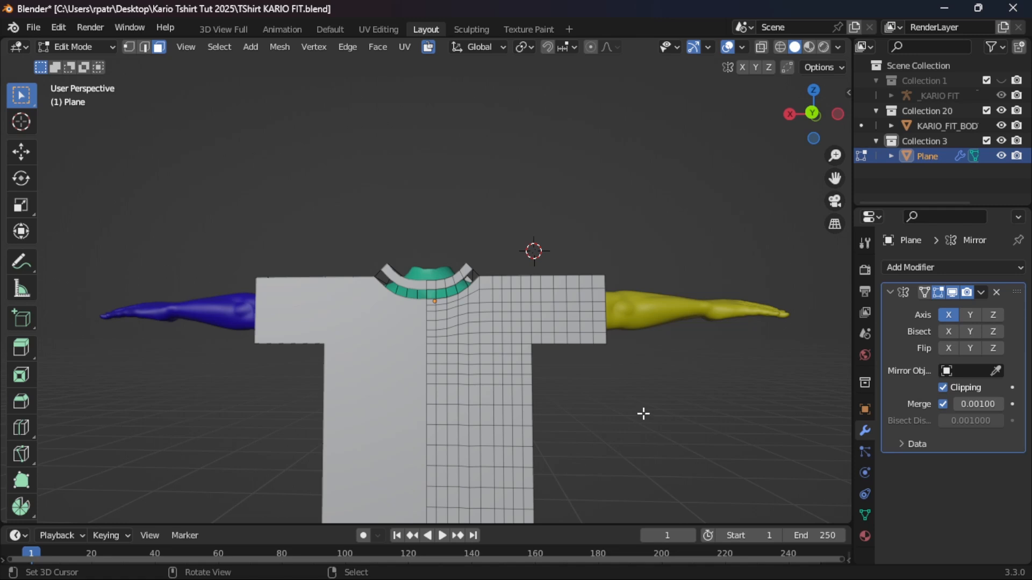
{"action": "middle_click_drag", "start_coordinate": [666, 408], "coordinate": [335, 408]}
{"action": "scroll", "coordinate": [527, 392], "scroll_direction": "down", "scroll_amount": 5}
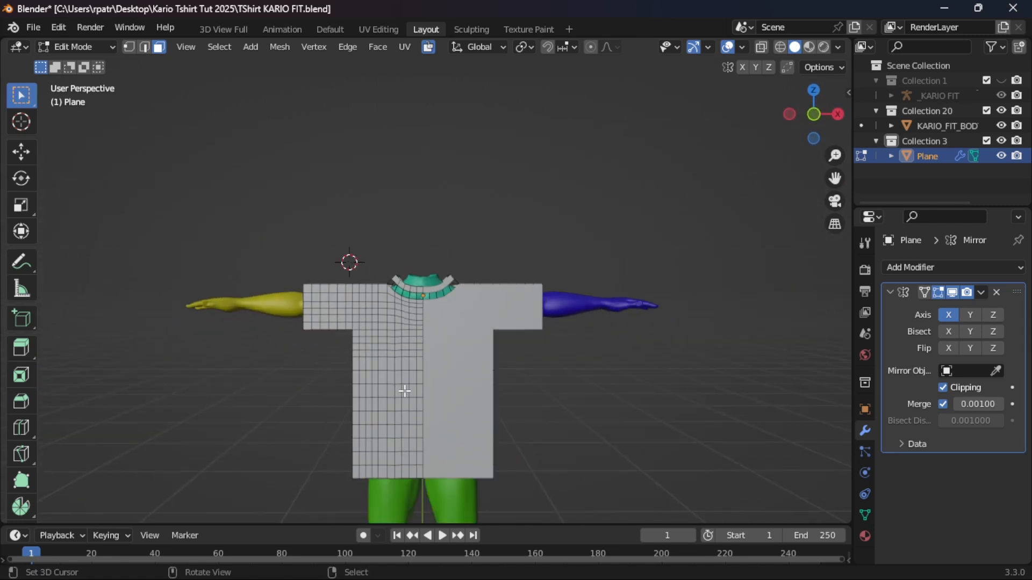
{"action": "mouse_move", "coordinate": [553, 387]}
{"action": "middle_mouse_down"}
{"action": "mouse_move", "coordinate": [551, 410]}
{"action": "mouse_move", "coordinate": [560, 389]}
{"action": "mouse_move", "coordinate": [541, 371]}
{"action": "middle_mouse_up"}
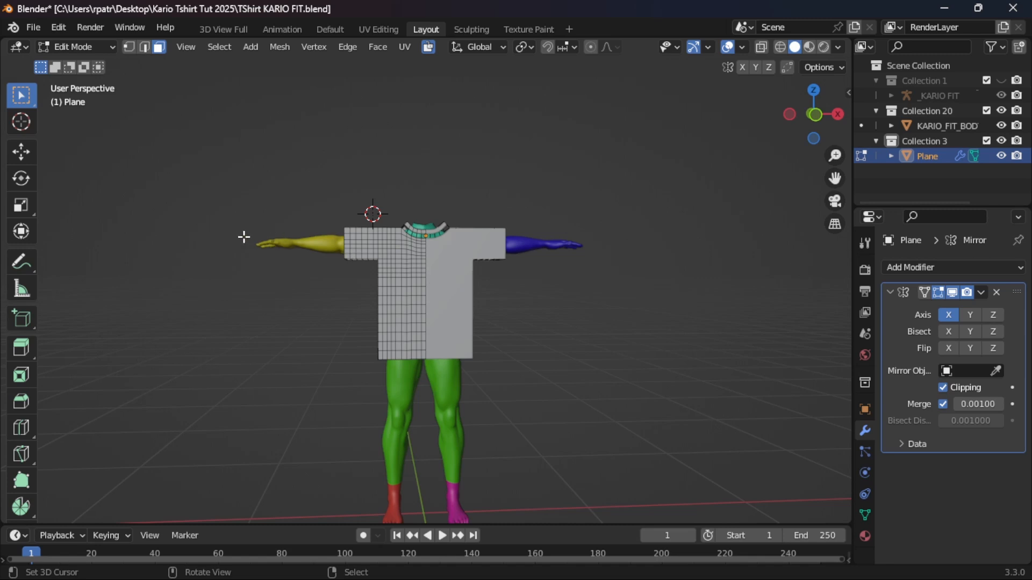
{"action": "left_click", "coordinate": [113, 46]}
{"action": "left_click", "coordinate": [83, 64]}
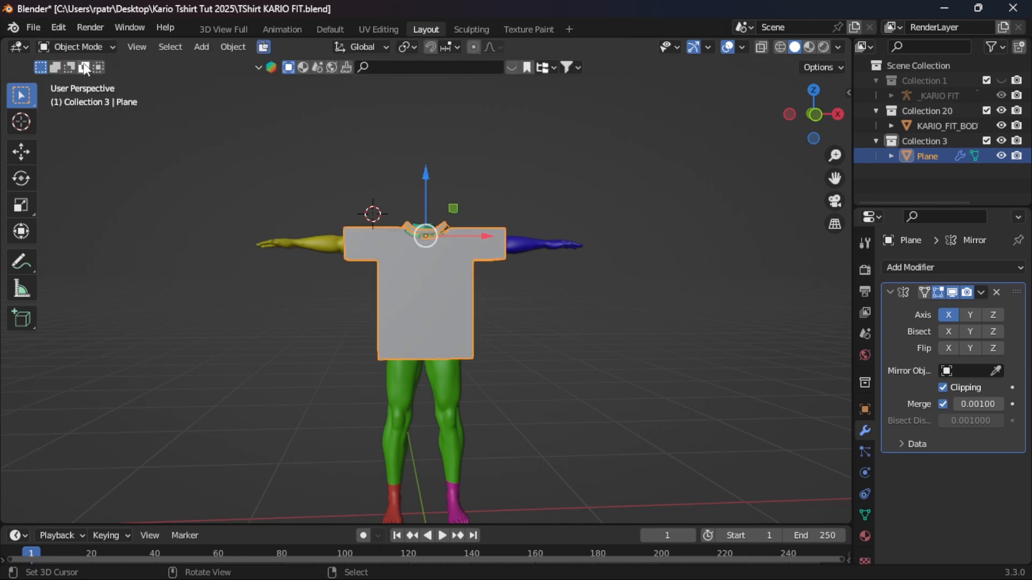
{"action": "middle_click_drag", "start_coordinate": [768, 295], "coordinate": [732, 345]}
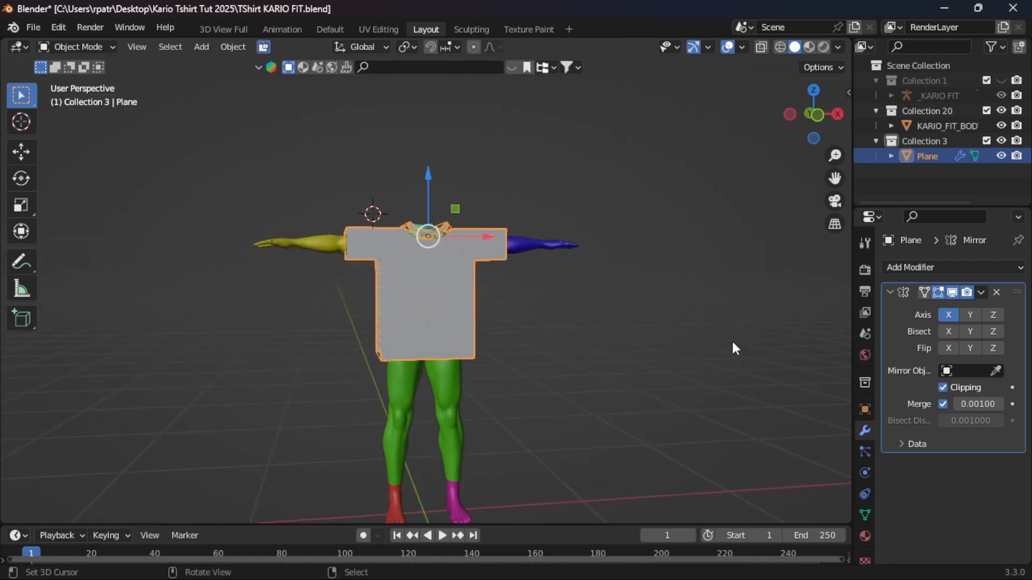
{"action": "left_click", "coordinate": [981, 292]}
{"action": "left_click", "coordinate": [910, 309]}
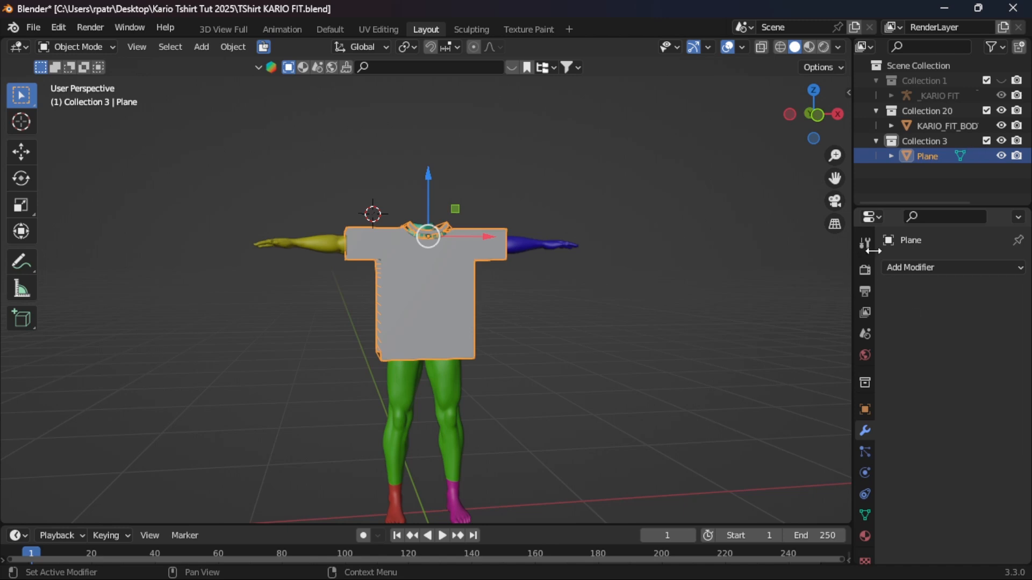
Step: Open the UV Editing workspace and put the shirt into Edit Mode in the front orthographic view
{"action": "mouse_move", "coordinate": [597, 315]}
{"action": "middle_mouse_down"}
{"action": "mouse_move", "coordinate": [389, 341]}
{"action": "mouse_move", "coordinate": [581, 317]}
{"action": "mouse_move", "coordinate": [590, 357]}
{"action": "mouse_move", "coordinate": [585, 322]}
{"action": "mouse_move", "coordinate": [597, 306]}
{"action": "middle_mouse_up"}
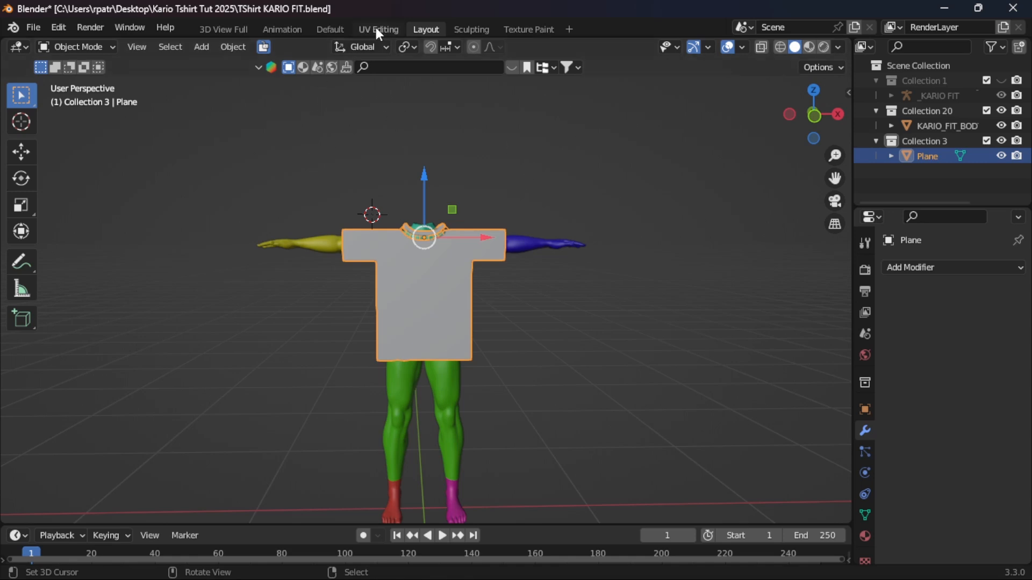
{"action": "left_click", "coordinate": [569, 29]}
{"action": "mouse_move", "coordinate": [531, 58]}
{"action": "left_click", "coordinate": [375, 28]}
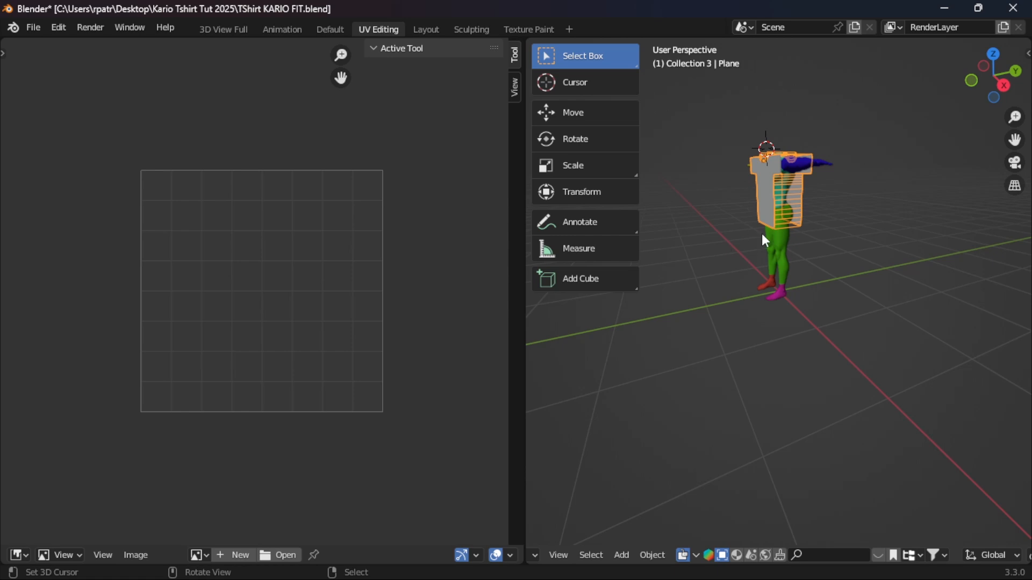
{"action": "key", "text": "KP_1"}
{"action": "scroll", "coordinate": [801, 236], "scroll_direction": "up", "scroll_amount": 3}
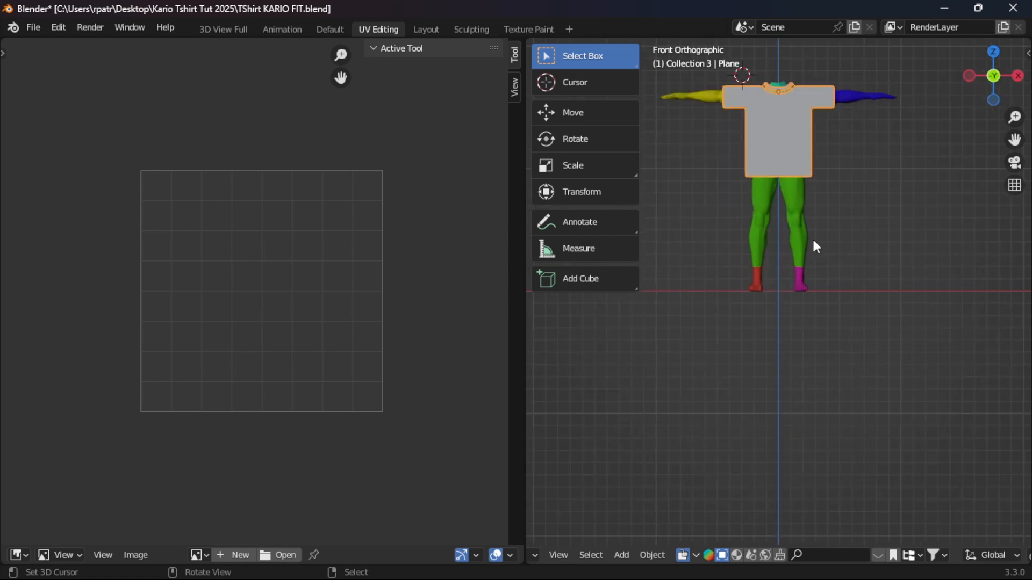
{"action": "scroll", "coordinate": [827, 298], "scroll_direction": "up", "scroll_amount": 4}
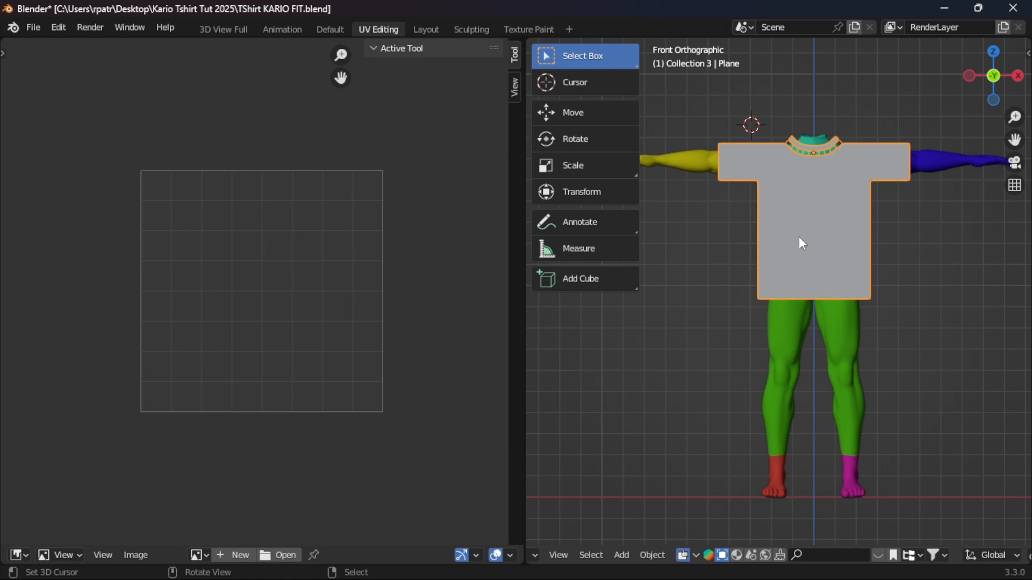
{"action": "key", "text": "Tab"}
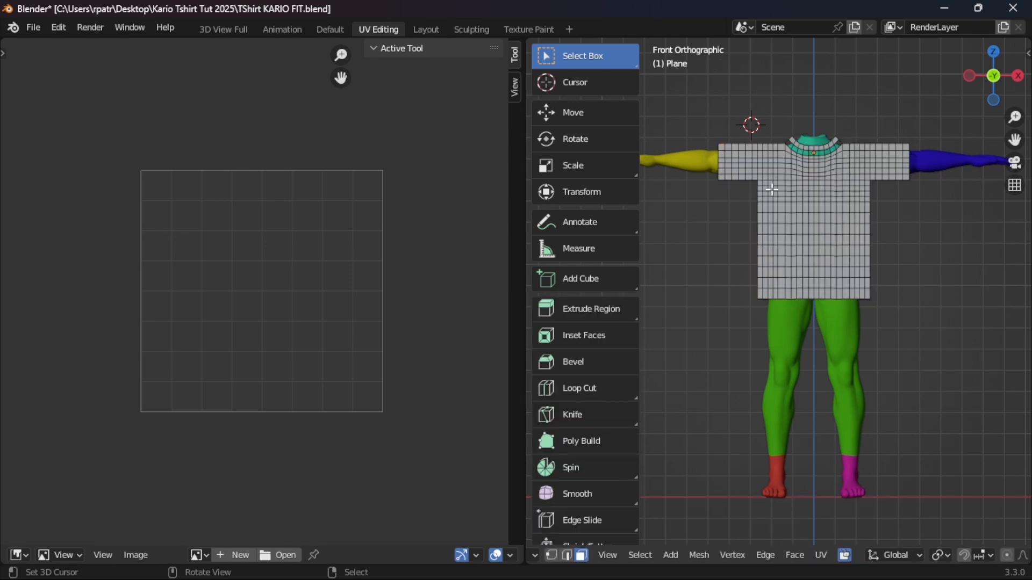
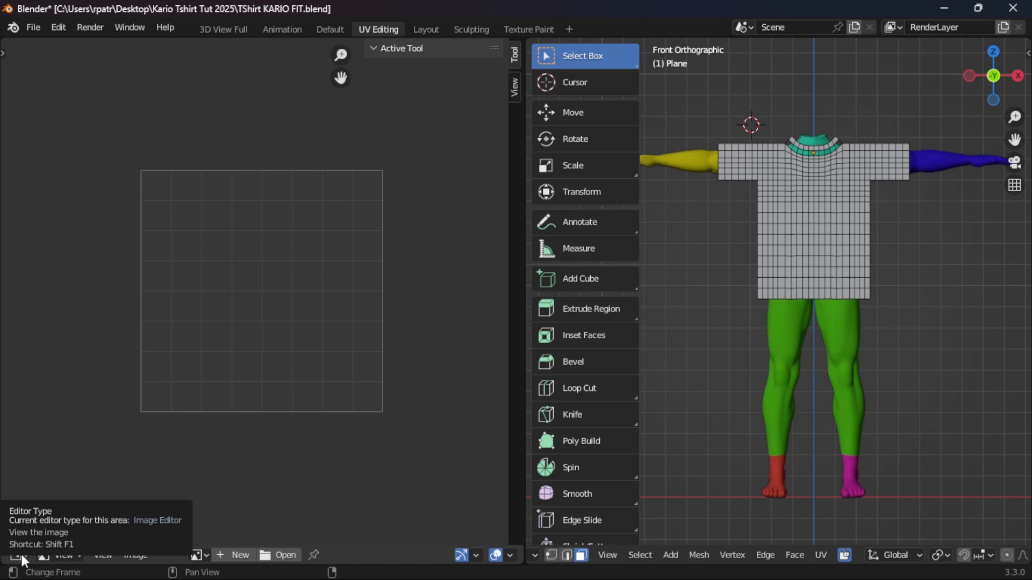
Step: Change the Image Editor area to the UV Editor and enable UV sync selection
{"action": "left_click", "coordinate": [21, 553]}
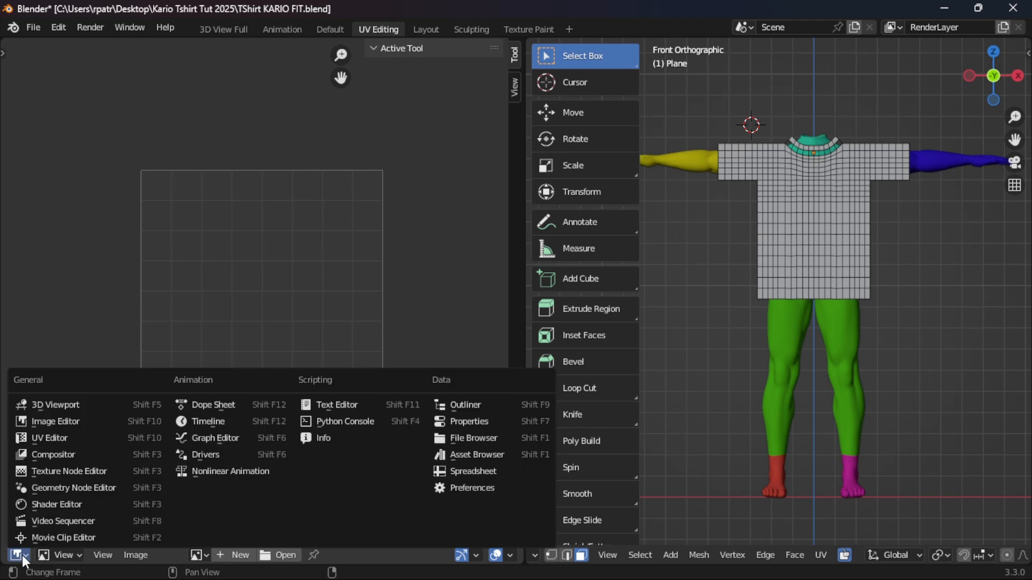
{"action": "left_click", "coordinate": [48, 438]}
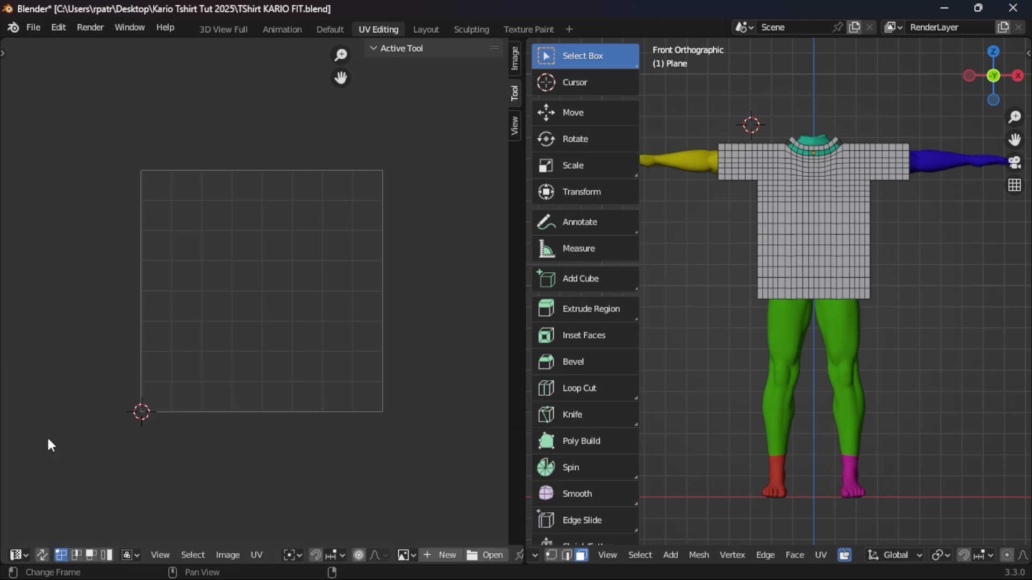
{"action": "left_click", "coordinate": [42, 555]}
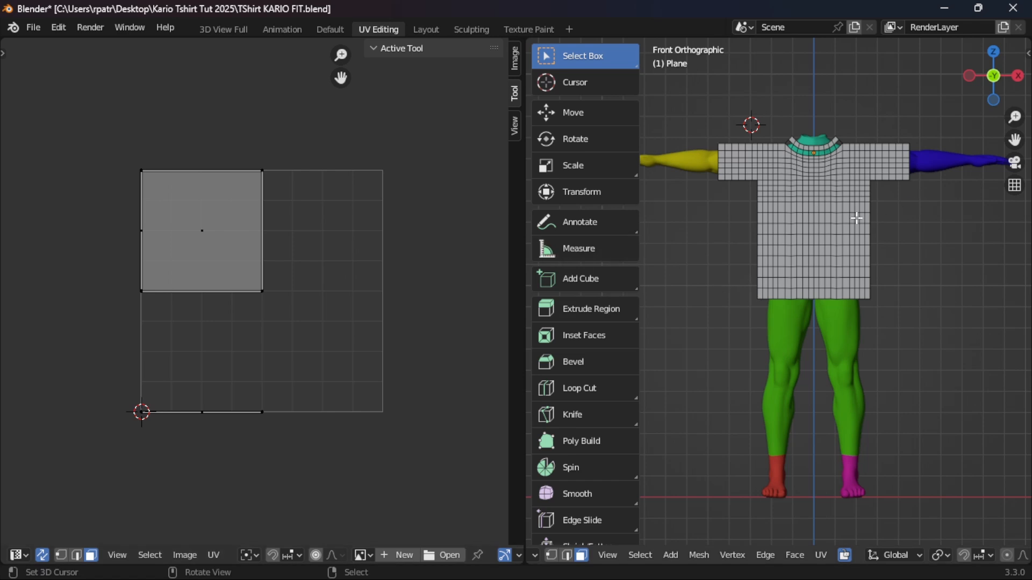
Step: Unwrap the UVs of the entire shirt mesh and collapse the 3D viewport's tool shelf
{"action": "key", "text": "a"}
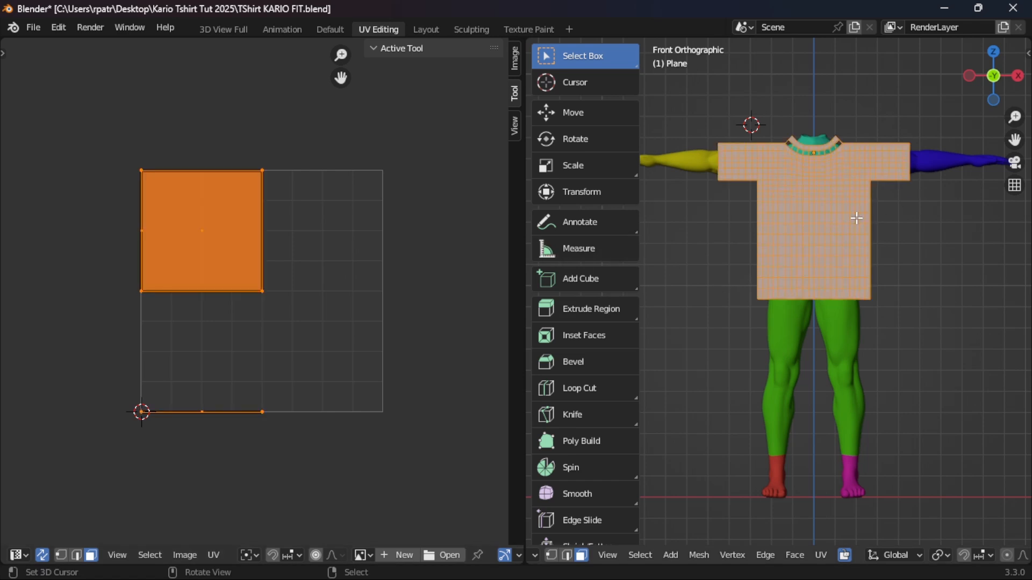
{"action": "middle_click_drag", "start_coordinate": [856, 218], "coordinate": [778, 279]}
{"action": "left_click", "coordinate": [212, 555]}
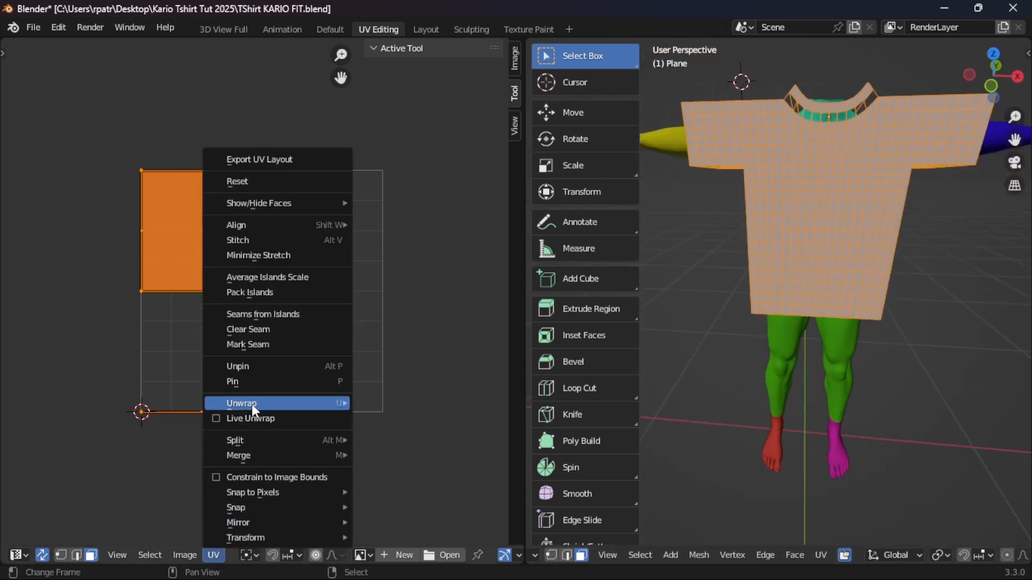
{"action": "mouse_move", "coordinate": [252, 404]}
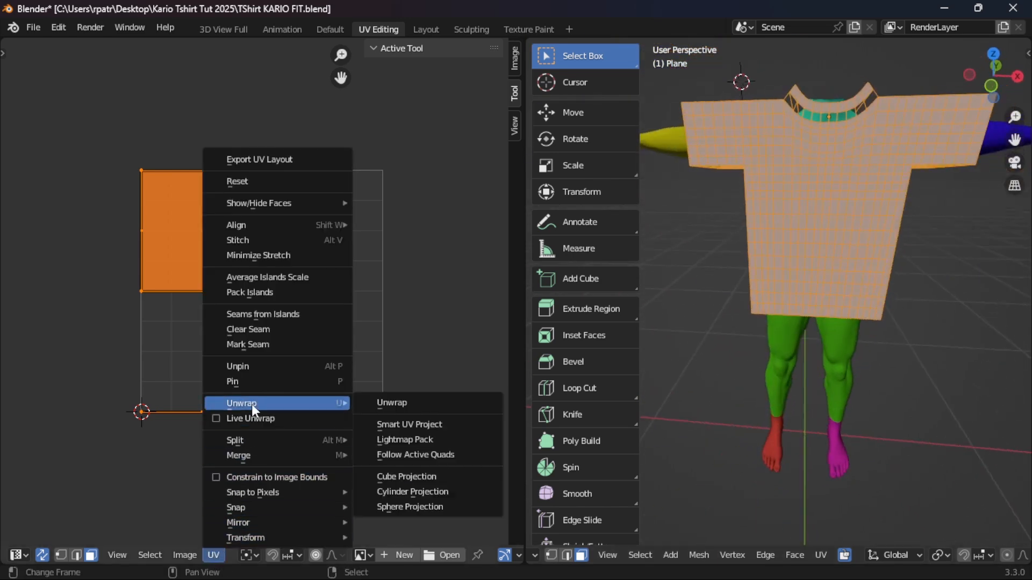
{"action": "left_click", "coordinate": [398, 402]}
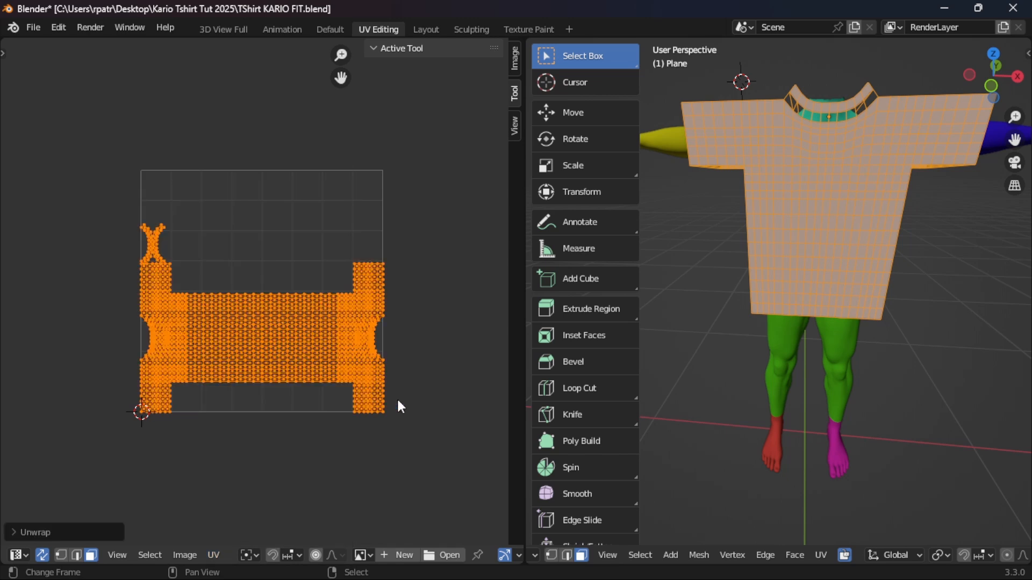
{"action": "scroll", "coordinate": [311, 400], "scroll_direction": "up", "scroll_amount": 10}
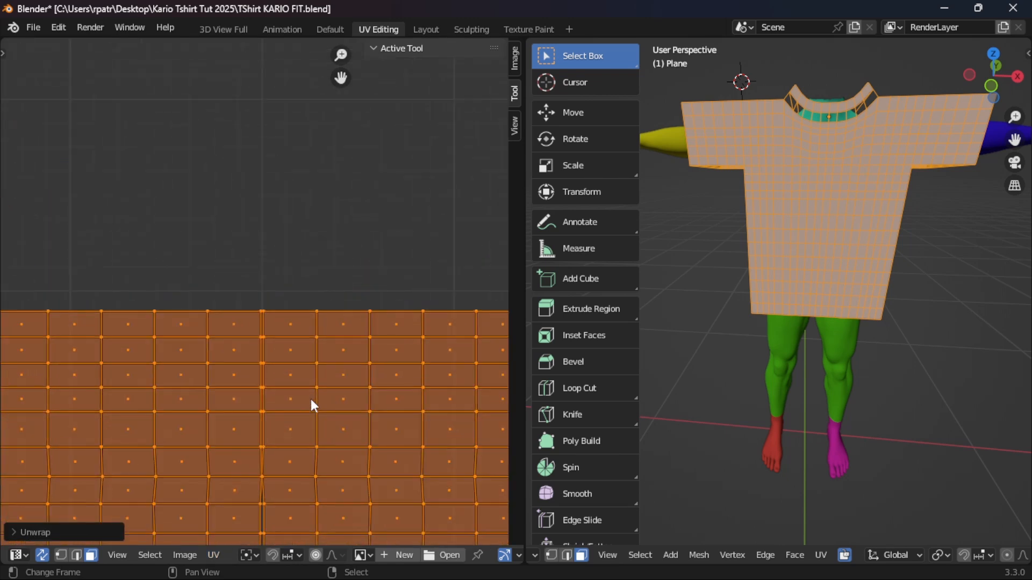
{"action": "scroll", "coordinate": [311, 399], "scroll_direction": "up", "scroll_amount": 8}
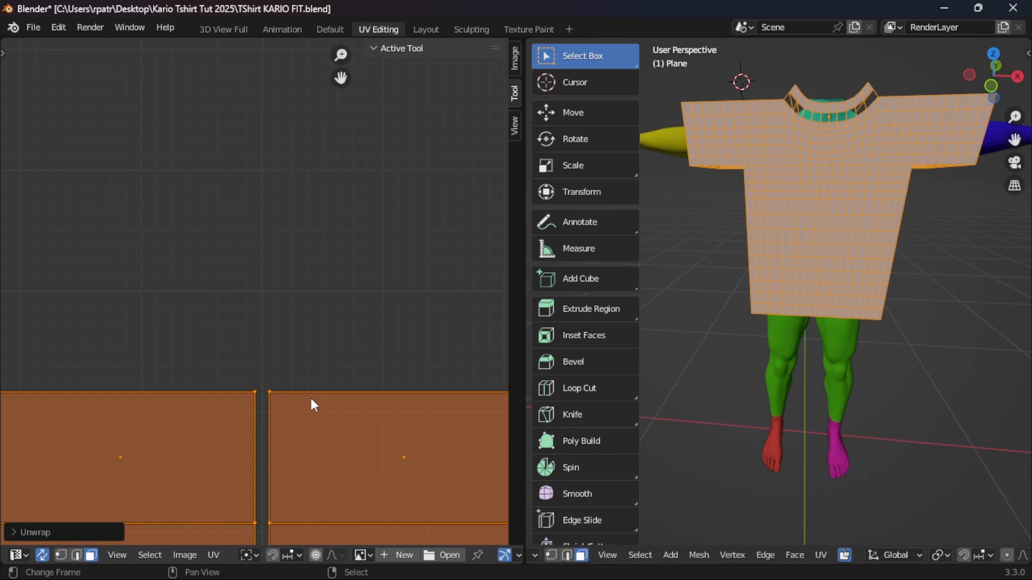
{"action": "scroll", "coordinate": [312, 396], "scroll_direction": "down", "scroll_amount": 15}
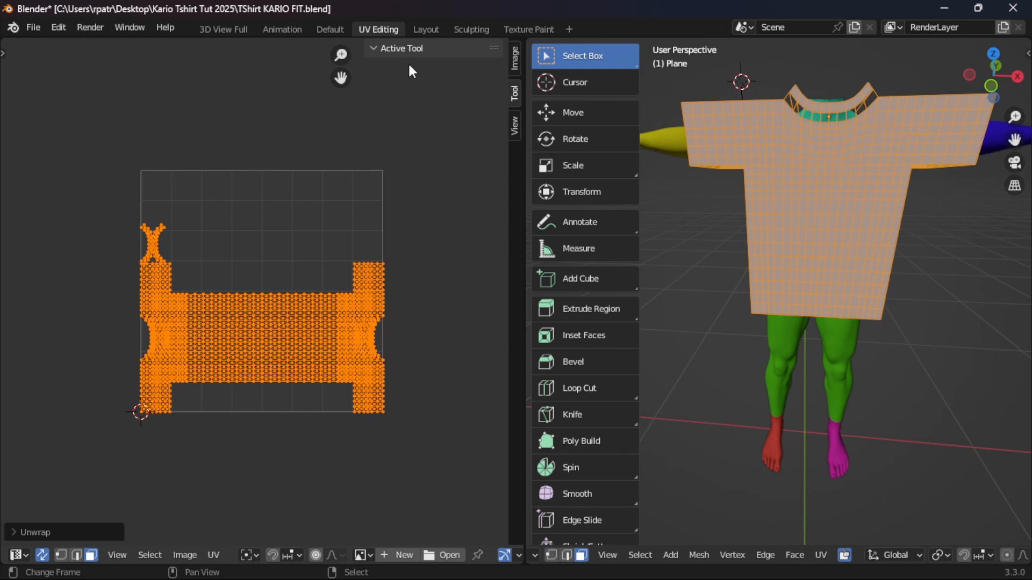
{"action": "left_click_drag", "start_coordinate": [639, 134], "coordinate": [527, 136]}
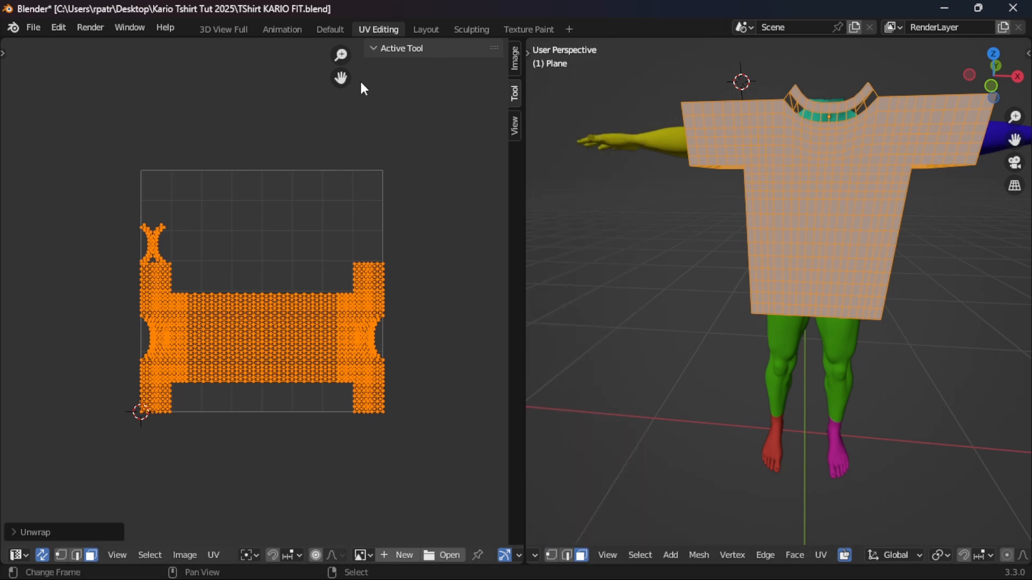
Step: In the Layout workspace, delete only the faces of the vertical strips joining both sleeves to the shirt body, front and back
{"action": "left_click", "coordinate": [426, 29]}
{"action": "scroll", "coordinate": [572, 420], "scroll_direction": "up", "scroll_amount": 5}
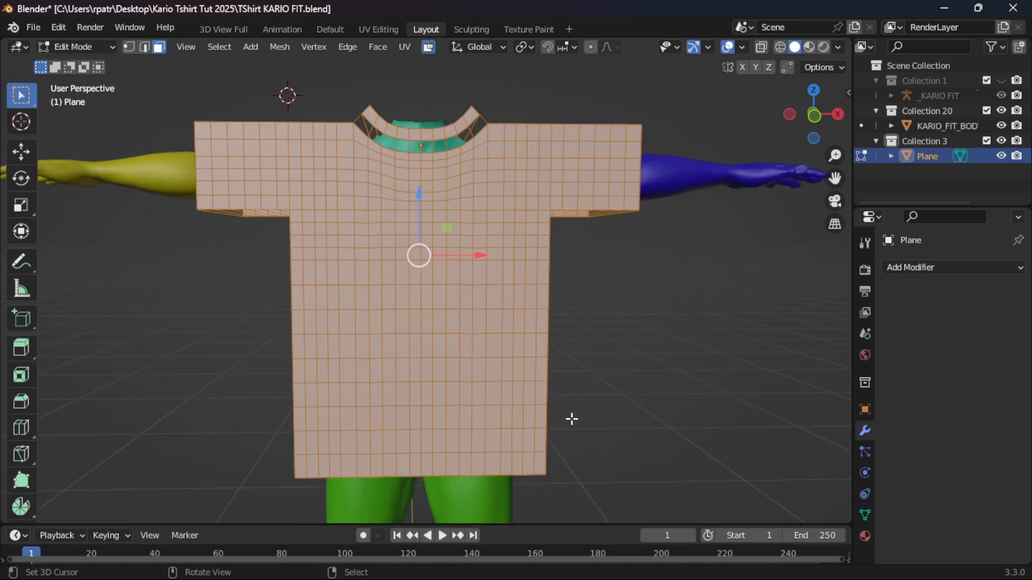
{"action": "key", "text": "alt+a"}
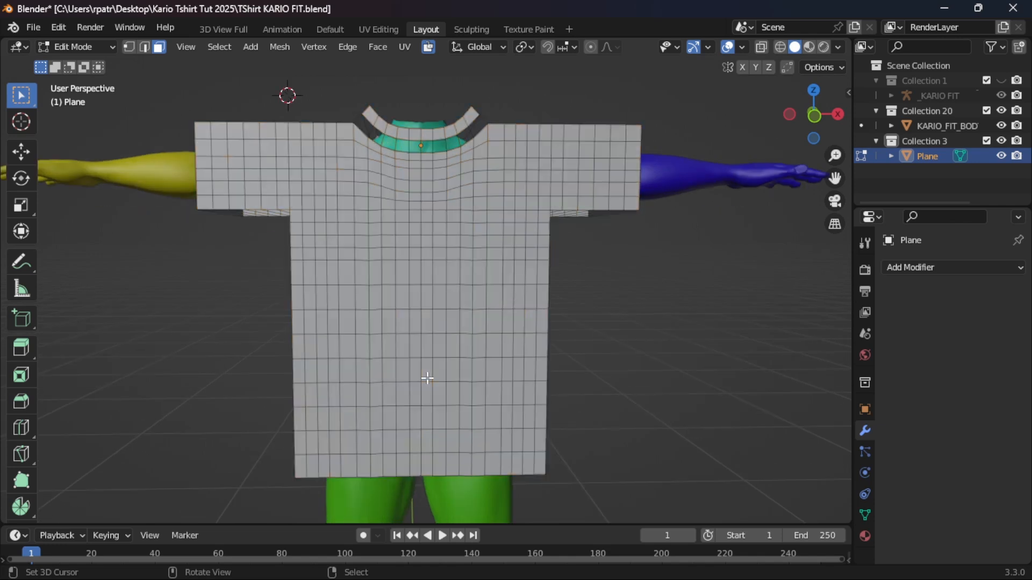
{"action": "mouse_move", "coordinate": [247, 312]}
{"action": "middle_mouse_down"}
{"action": "mouse_move", "coordinate": [270, 311]}
{"action": "mouse_move", "coordinate": [253, 320]}
{"action": "middle_mouse_up"}
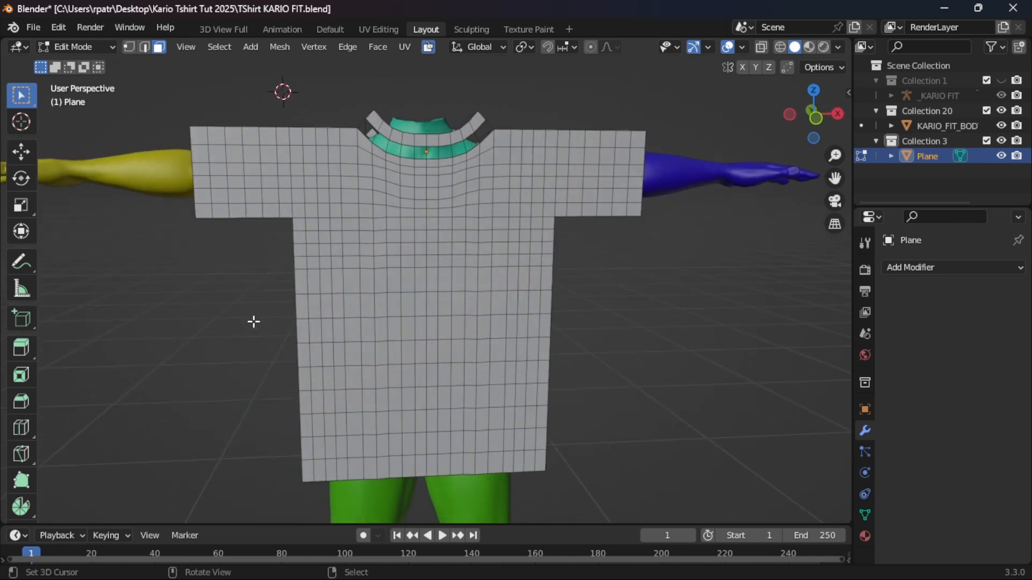
{"action": "left_click", "coordinate": [285, 203], "text": "alt"}
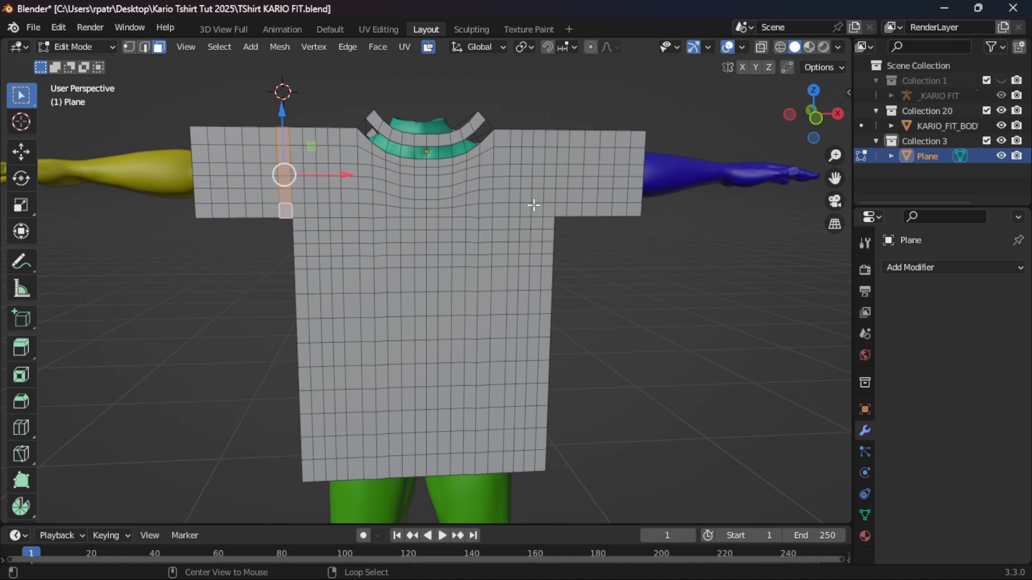
{"action": "left_click", "coordinate": [563, 204], "text": "alt+shift"}
{"action": "middle_click_drag", "start_coordinate": [666, 283], "coordinate": [320, 215]}
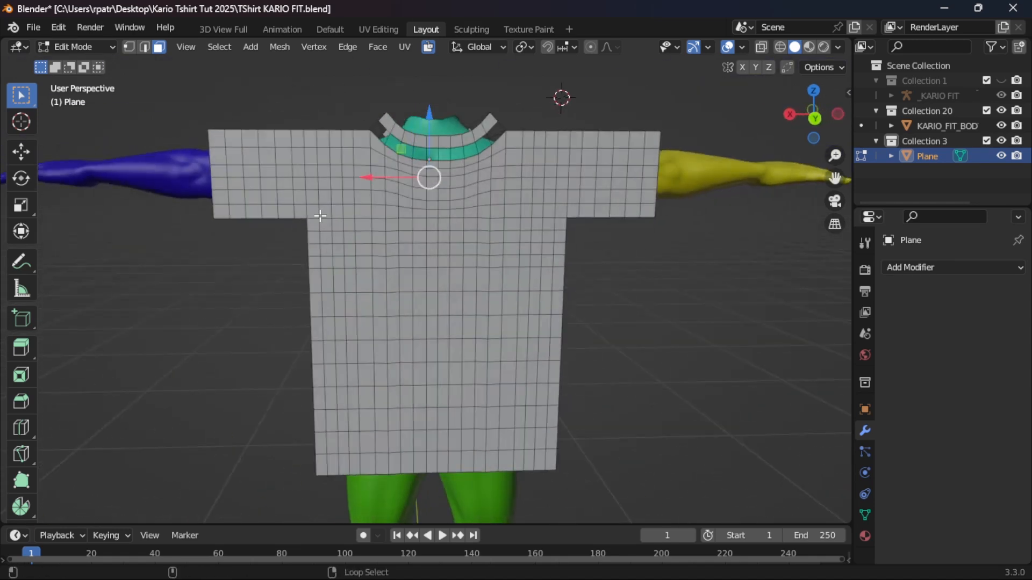
{"action": "left_click", "coordinate": [301, 203], "text": "alt"}
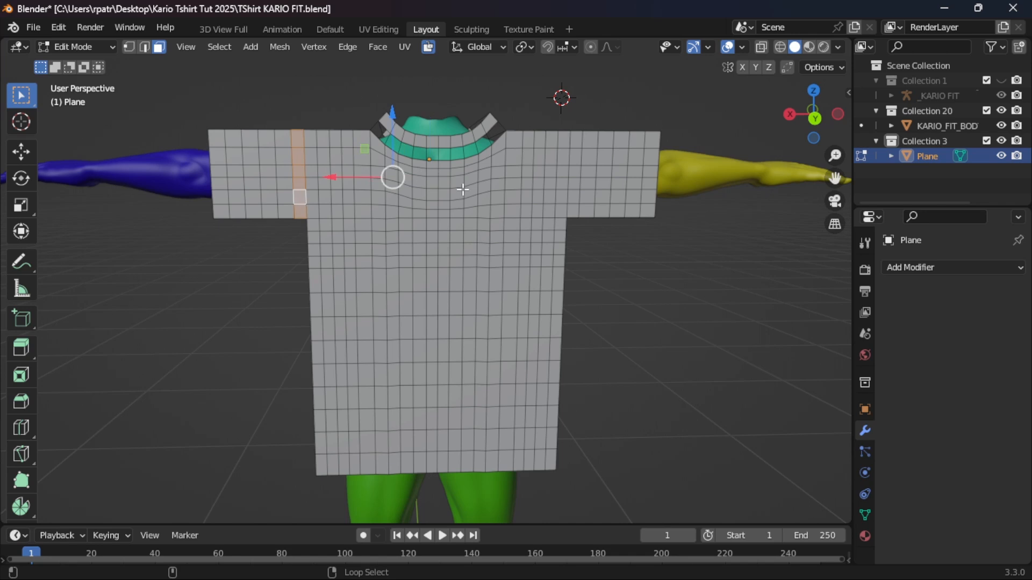
{"action": "left_click", "coordinate": [573, 207], "text": "alt+shift"}
{"action": "middle_click_drag", "start_coordinate": [573, 207], "coordinate": [242, 302]}
{"action": "key", "text": "x"}
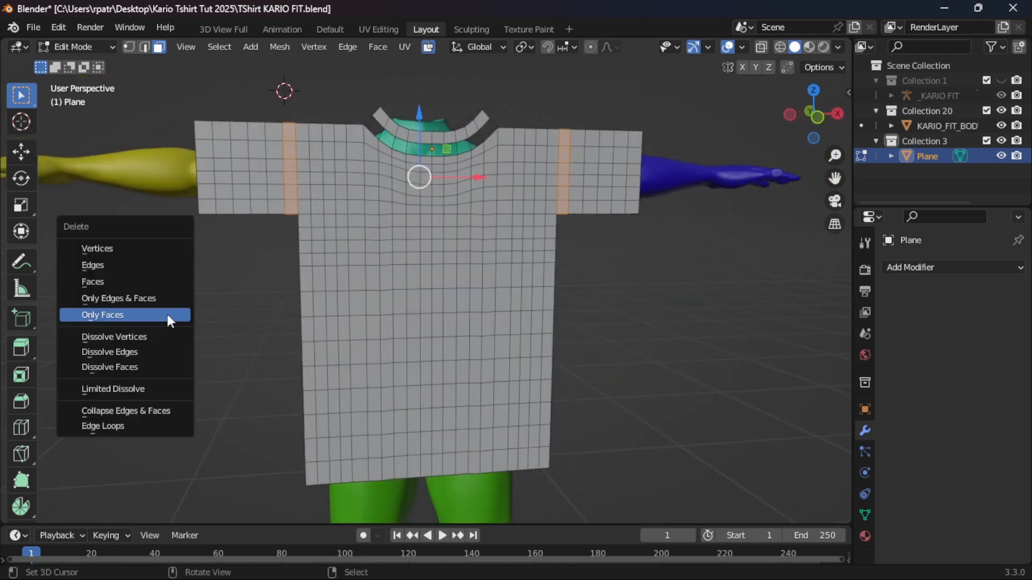
{"action": "left_click", "coordinate": [170, 321]}
{"action": "mouse_move", "coordinate": [199, 313]}
{"action": "middle_mouse_down"}
{"action": "mouse_move", "coordinate": [212, 305]}
{"action": "mouse_move", "coordinate": [220, 373]}
{"action": "mouse_move", "coordinate": [242, 368]}
{"action": "mouse_move", "coordinate": [224, 330]}
{"action": "mouse_move", "coordinate": [412, 289]}
{"action": "mouse_move", "coordinate": [449, 304]}
{"action": "mouse_move", "coordinate": [193, 307]}
{"action": "middle_mouse_up"}
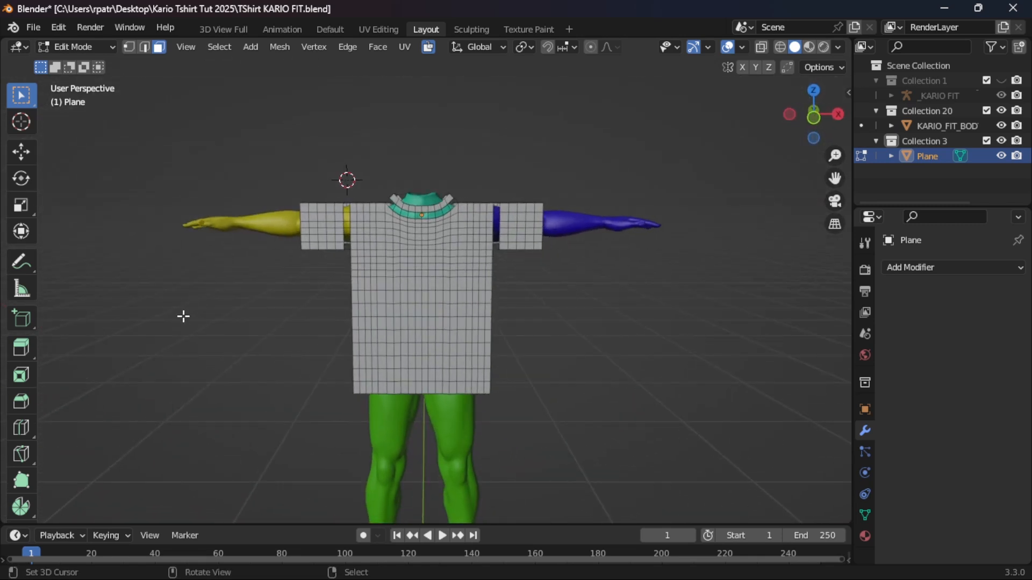
Step: Return to the UV Editing workspace and unwrap the entire shirt mesh again in the front orthographic view
{"action": "left_click", "coordinate": [379, 30]}
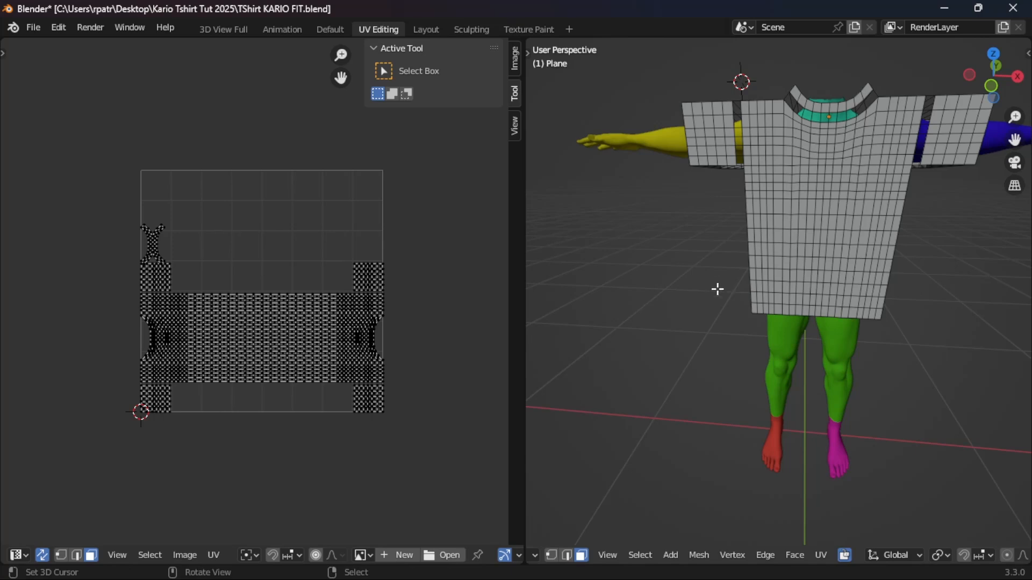
{"action": "key", "text": "KP_1"}
{"action": "key", "text": "a"}
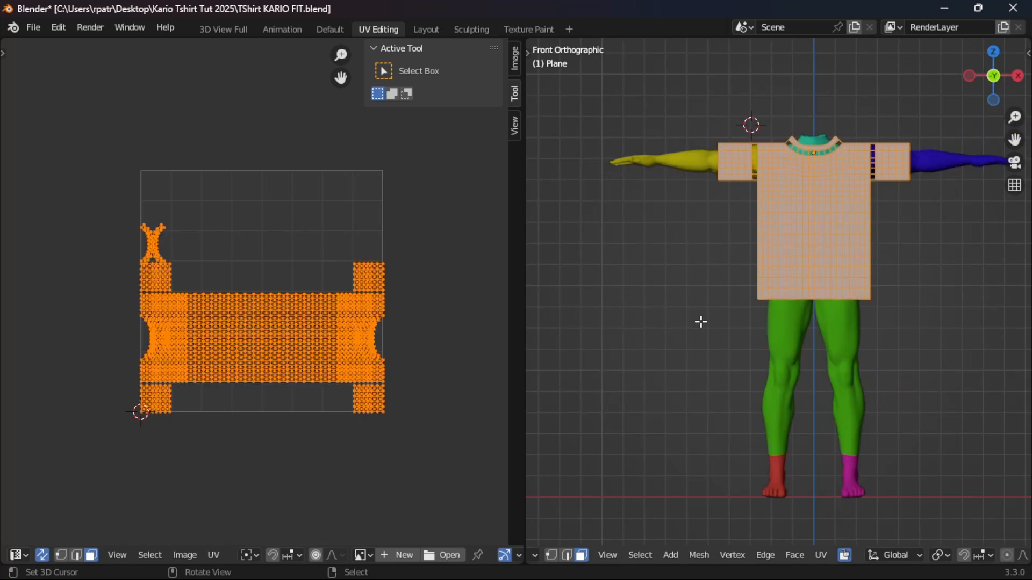
{"action": "left_click", "coordinate": [218, 552]}
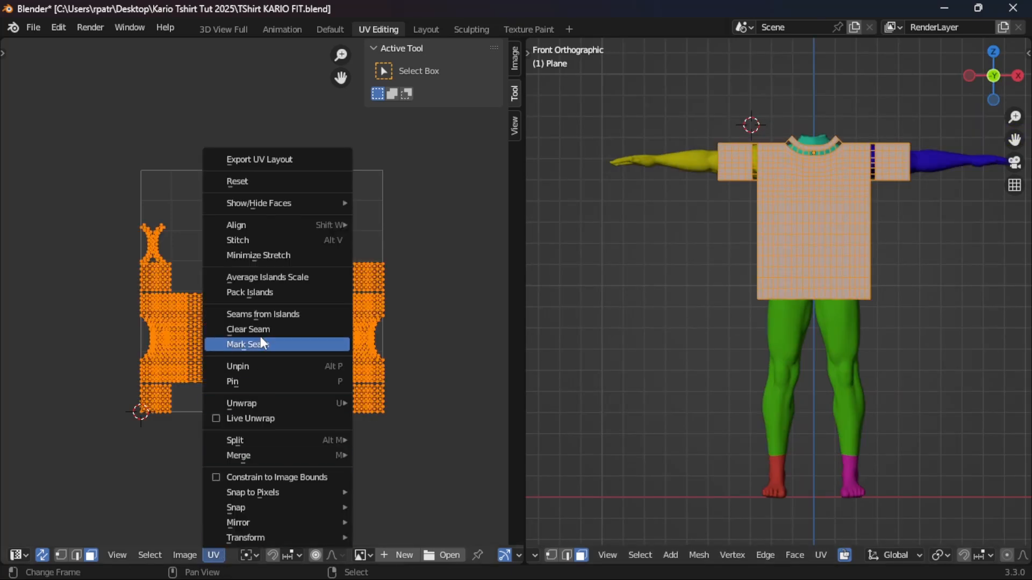
{"action": "mouse_move", "coordinate": [259, 403]}
{"action": "left_click", "coordinate": [388, 402]}
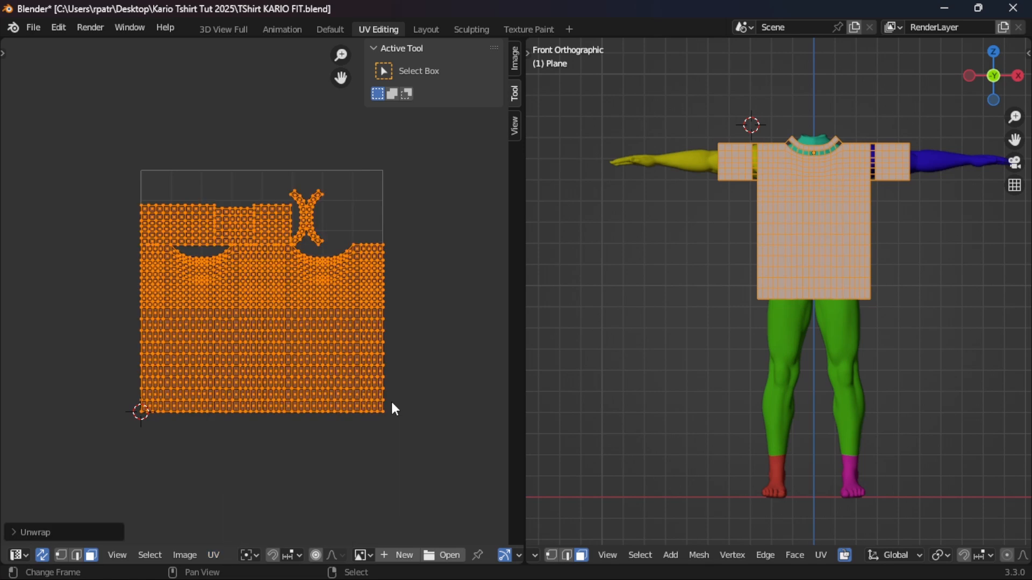
Step: Pack the shirt's UV islands and average their scale
{"action": "scroll", "coordinate": [317, 388], "scroll_direction": "up", "scroll_amount": 1}
{"action": "scroll", "coordinate": [317, 389], "scroll_direction": "up", "scroll_amount": 10}
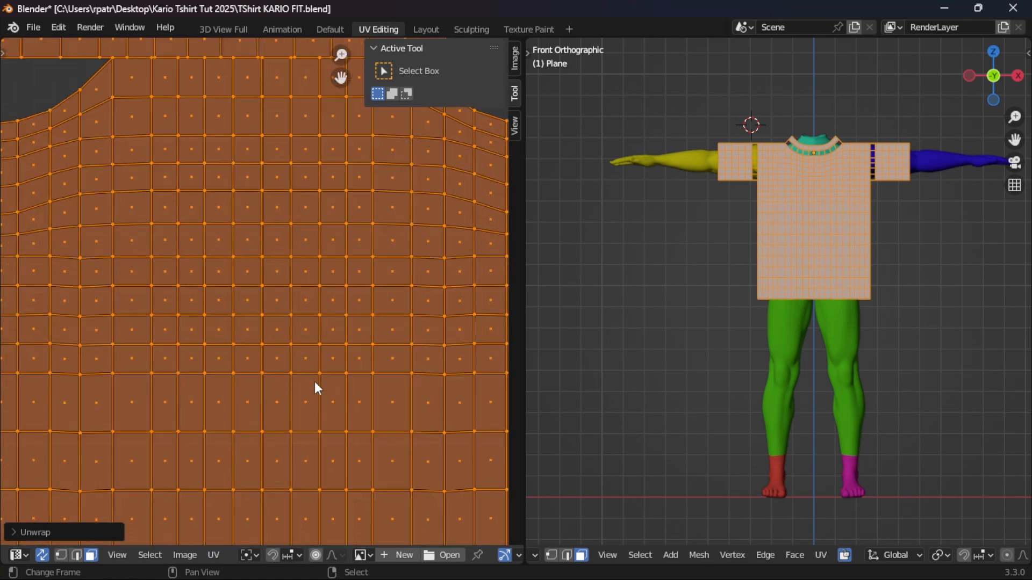
{"action": "scroll", "coordinate": [316, 380], "scroll_direction": "up", "scroll_amount": 5}
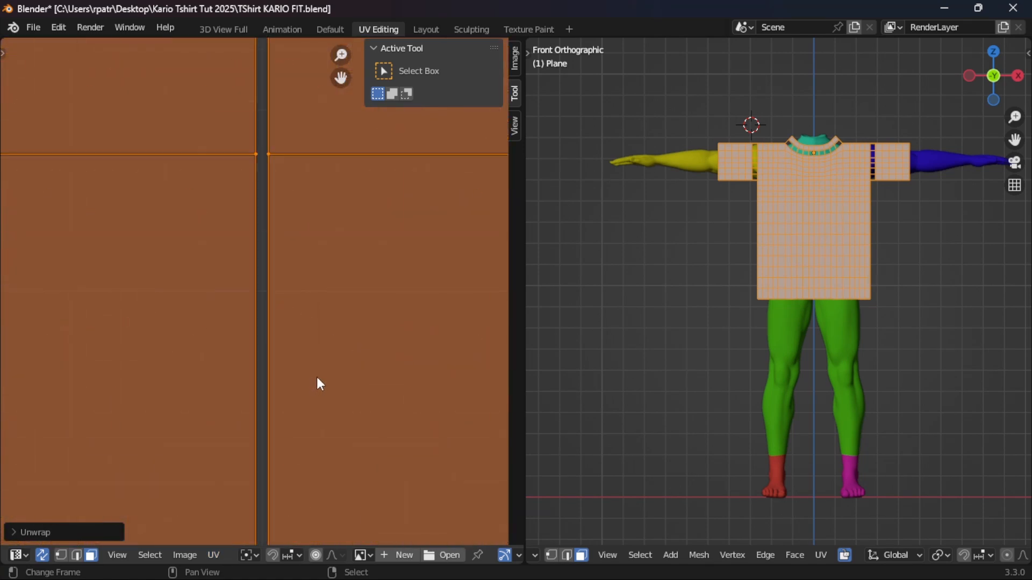
{"action": "scroll", "coordinate": [357, 306], "scroll_direction": "down", "scroll_amount": 12}
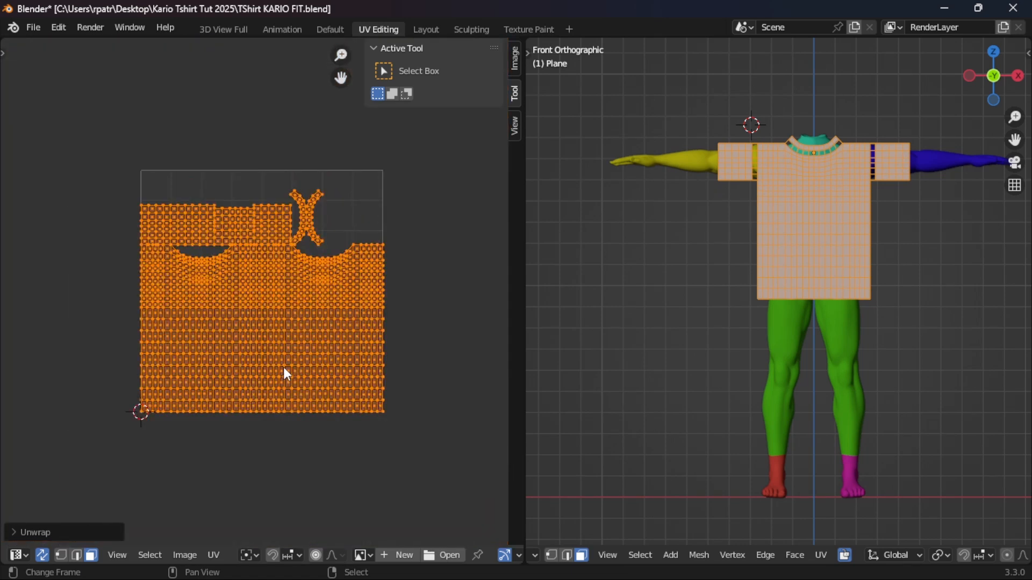
{"action": "left_click", "coordinate": [216, 555]}
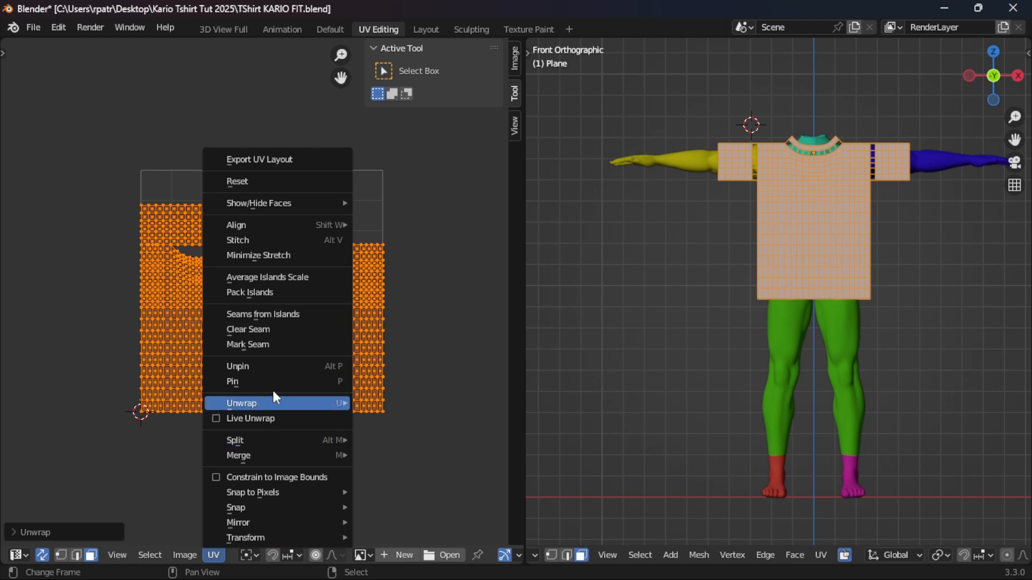
{"action": "left_click", "coordinate": [257, 292]}
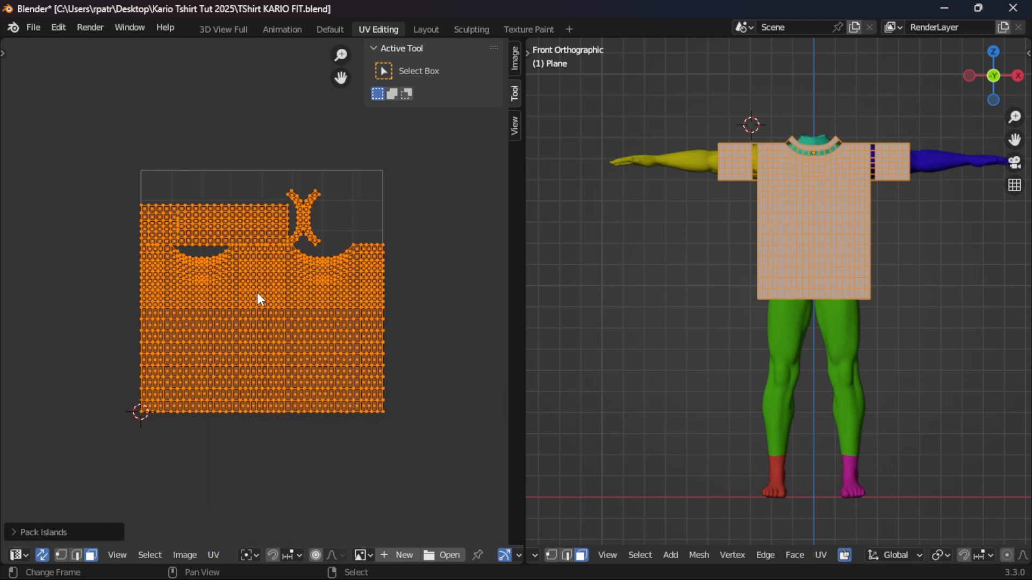
{"action": "left_click", "coordinate": [214, 556]}
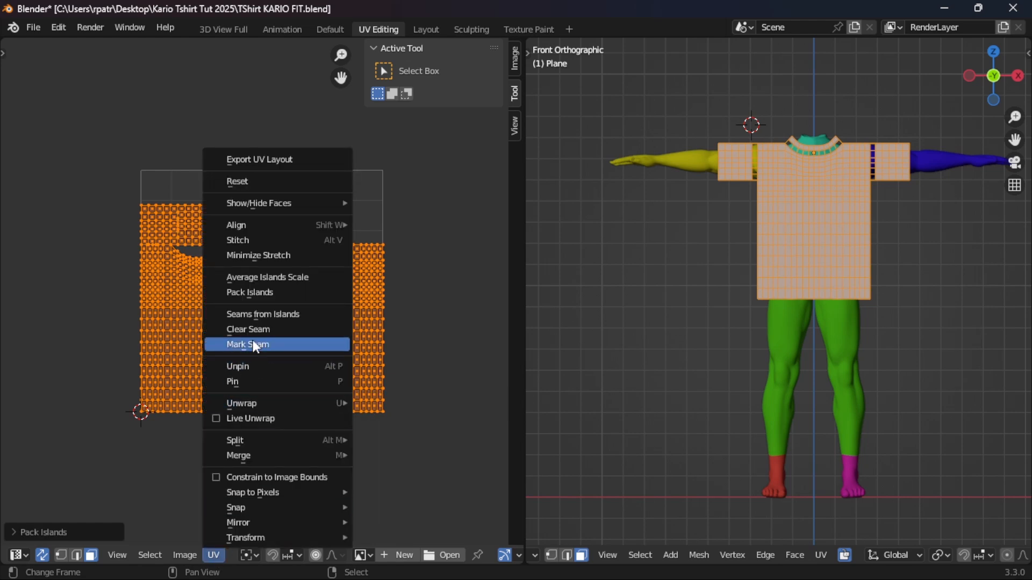
{"action": "left_click", "coordinate": [277, 282]}
Step: Examine the sleeve, body and collar UV islands for spacing and distortion, and clear the mesh selection
{"action": "scroll", "coordinate": [303, 418], "scroll_direction": "up", "scroll_amount": 4}
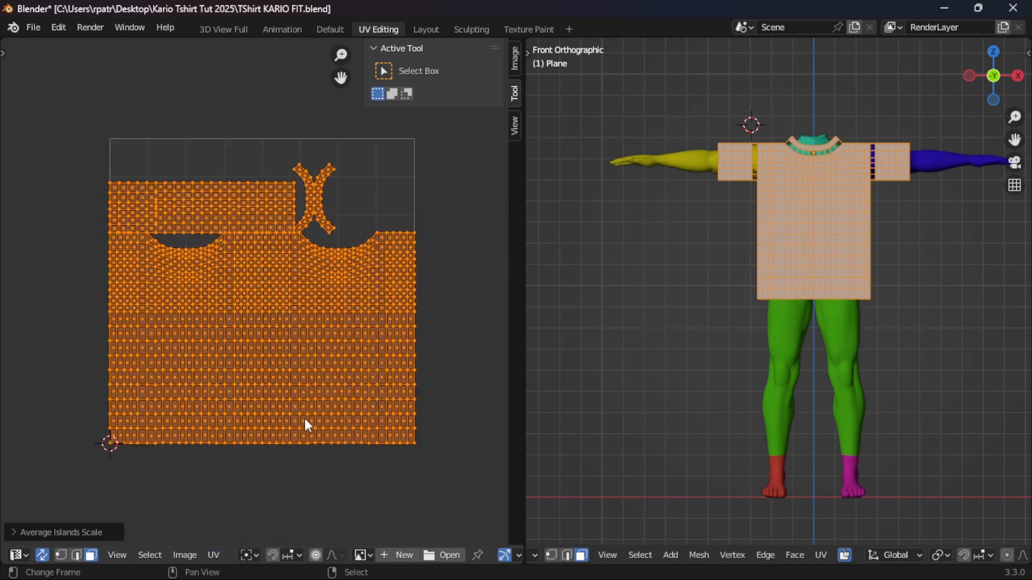
{"action": "scroll", "coordinate": [308, 419], "scroll_direction": "down", "scroll_amount": 4}
{"action": "scroll", "coordinate": [307, 417], "scroll_direction": "up", "scroll_amount": 3}
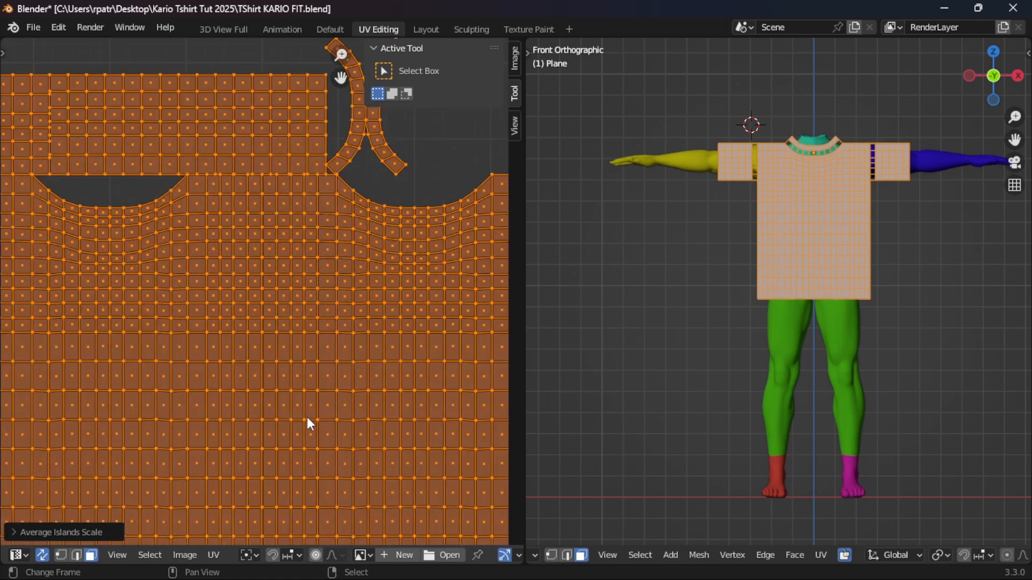
{"action": "scroll", "coordinate": [224, 215], "scroll_direction": "up", "scroll_amount": 1}
{"action": "middle_click_drag", "start_coordinate": [225, 216], "coordinate": [360, 439]}
{"action": "scroll", "coordinate": [322, 388], "scroll_direction": "up", "scroll_amount": 4}
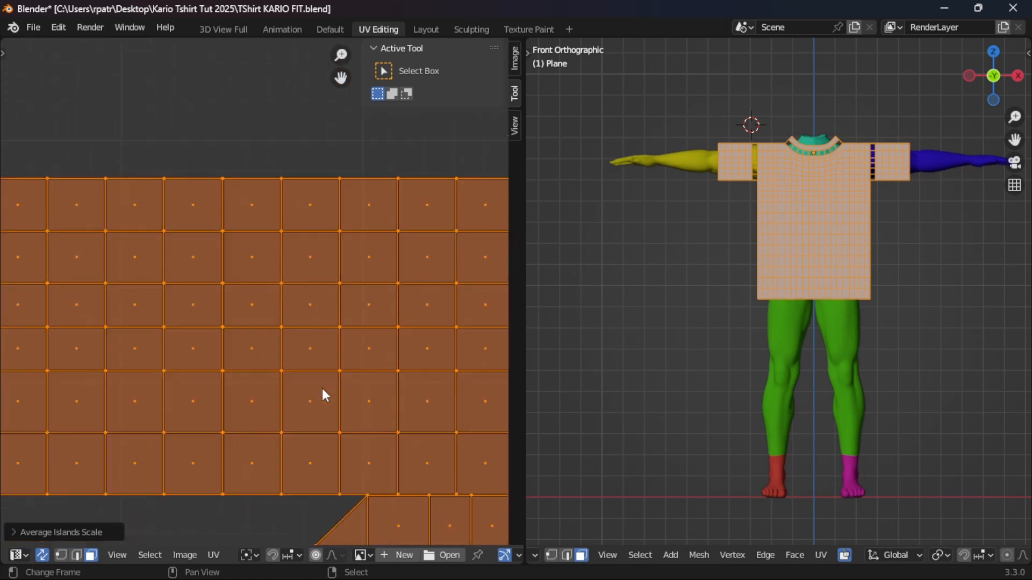
{"action": "scroll", "coordinate": [322, 388], "scroll_direction": "down", "scroll_amount": 3}
{"action": "scroll", "coordinate": [322, 388], "scroll_direction": "down", "scroll_amount": 3}
{"action": "scroll", "coordinate": [216, 380], "scroll_direction": "up", "scroll_amount": 4}
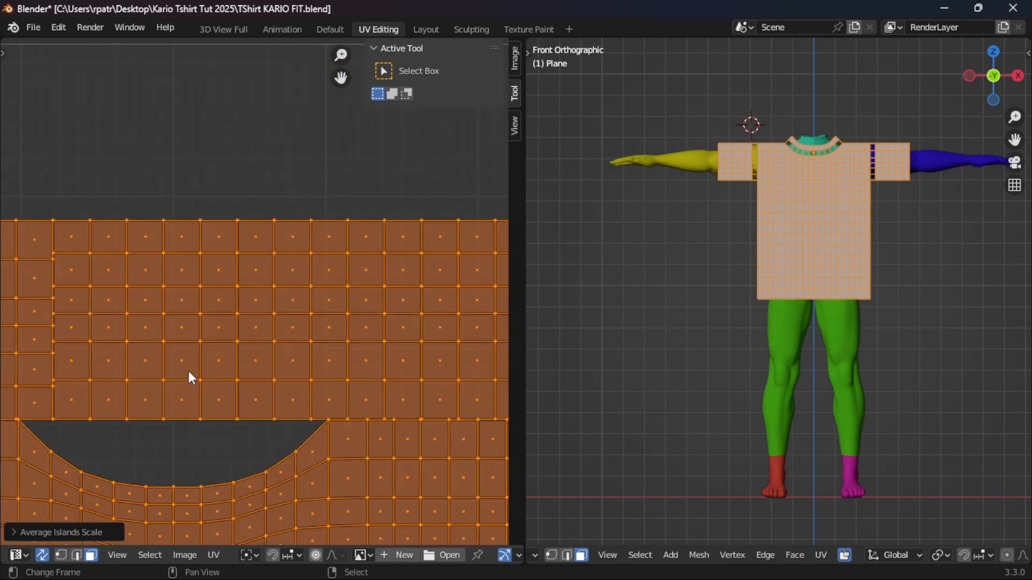
{"action": "middle_click_drag", "start_coordinate": [189, 370], "coordinate": [386, 367]}
{"action": "scroll", "coordinate": [369, 363], "scroll_direction": "up", "scroll_amount": 3}
{"action": "scroll", "coordinate": [369, 364], "scroll_direction": "down", "scroll_amount": 3}
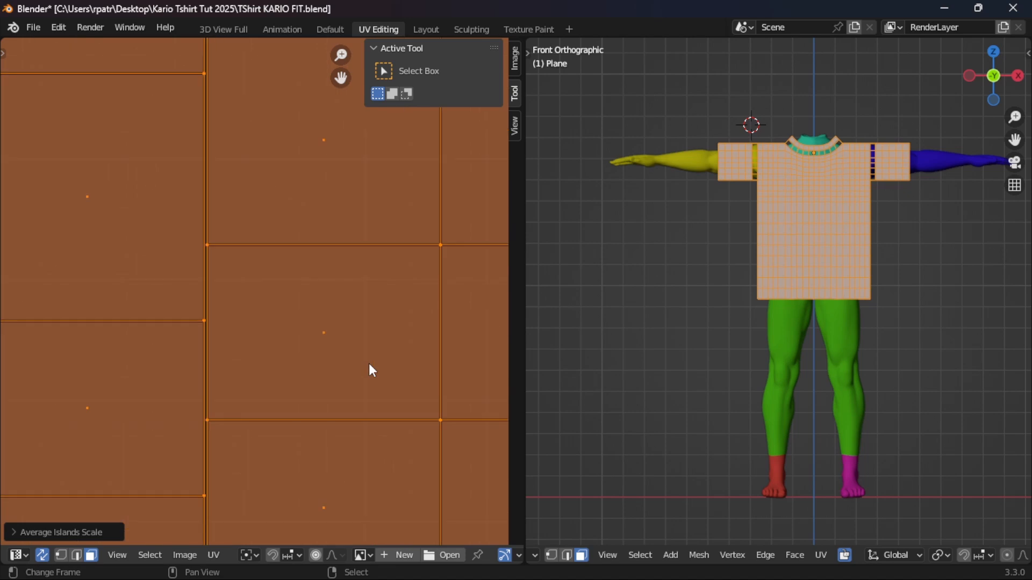
{"action": "scroll", "coordinate": [369, 359], "scroll_direction": "down", "scroll_amount": 5}
{"action": "middle_click_drag", "start_coordinate": [378, 472], "coordinate": [320, 400]}
{"action": "scroll", "coordinate": [317, 393], "scroll_direction": "up", "scroll_amount": 6}
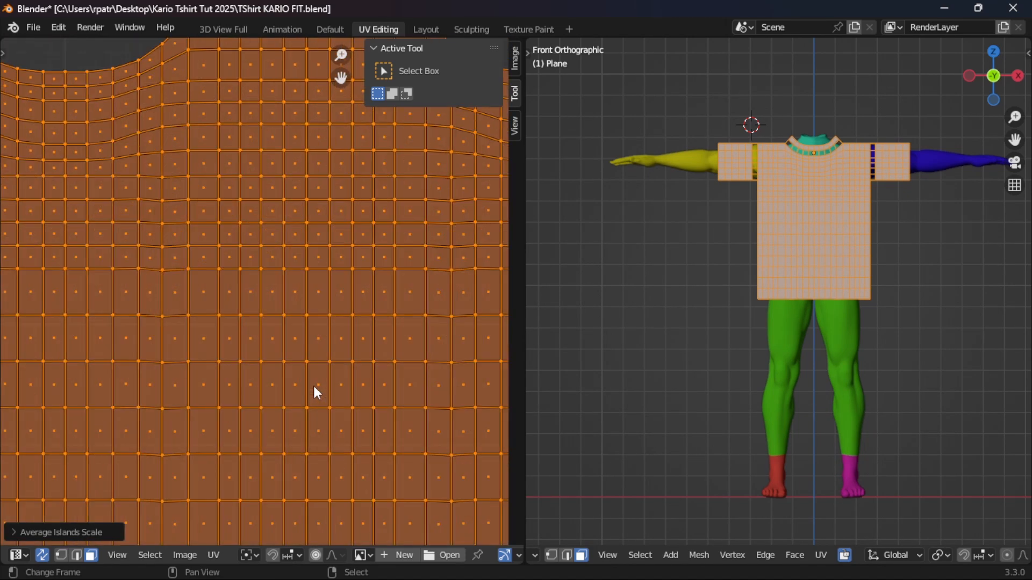
{"action": "scroll", "coordinate": [314, 385], "scroll_direction": "down", "scroll_amount": 3}
{"action": "scroll", "coordinate": [317, 391], "scroll_direction": "down", "scroll_amount": 2}
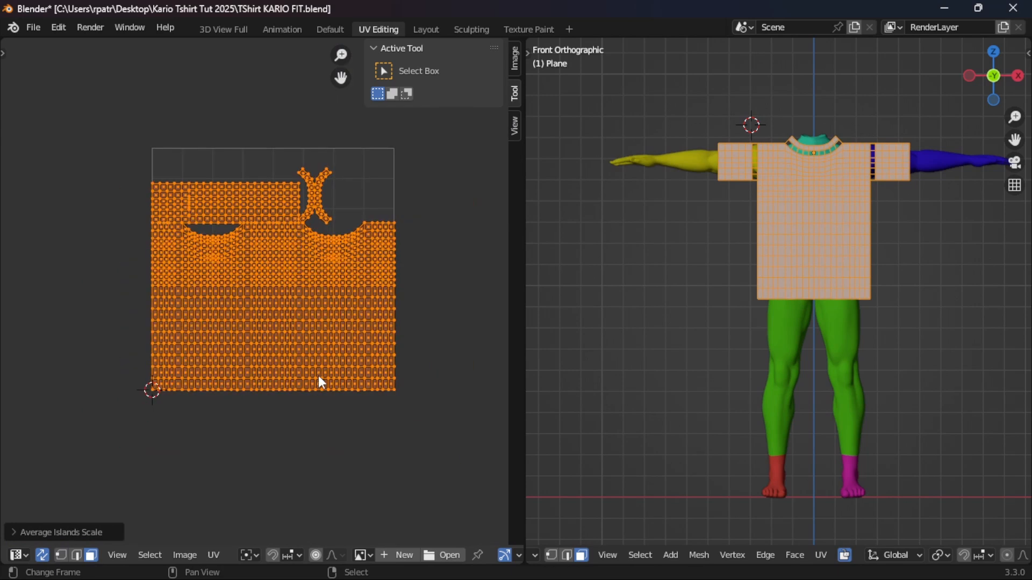
{"action": "key", "text": "alt+a"}
{"action": "scroll", "coordinate": [320, 379], "scroll_direction": "up", "scroll_amount": 5}
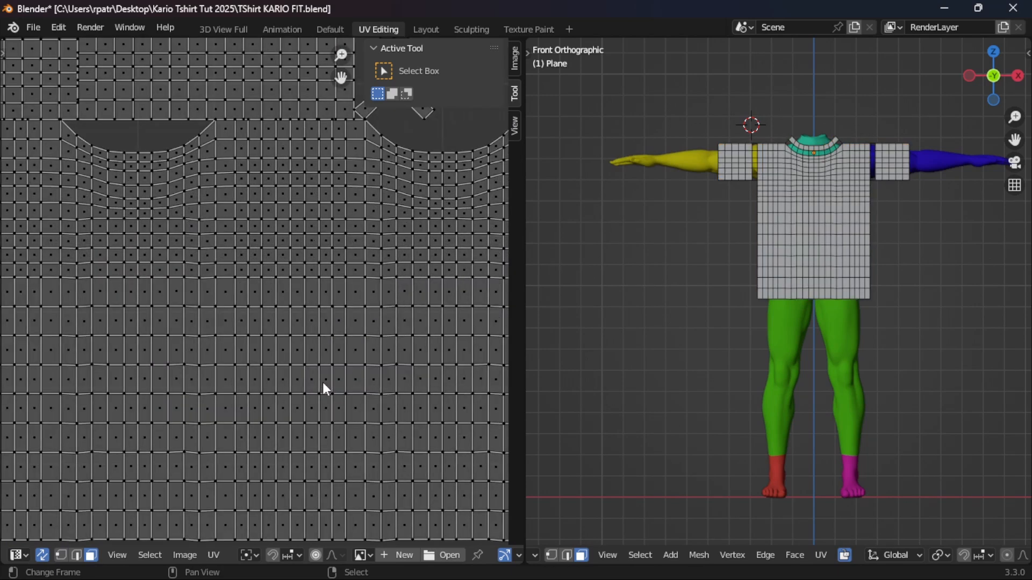
{"action": "scroll", "coordinate": [322, 381], "scroll_direction": "down", "scroll_amount": 4}
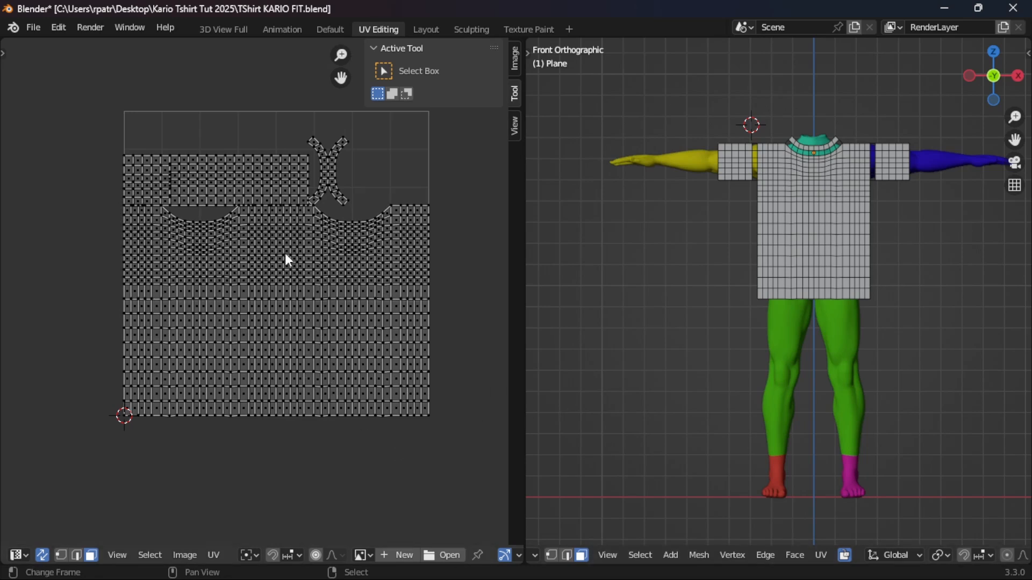
Step: Return to Object Mode in the Layout workspace and add Collision physics to the KARIO_FIT_BODY character mesh
{"action": "left_click", "coordinate": [424, 30]}
{"action": "mouse_move", "coordinate": [597, 323]}
{"action": "middle_mouse_down"}
{"action": "mouse_move", "coordinate": [472, 344]}
{"action": "mouse_move", "coordinate": [599, 325]}
{"action": "mouse_move", "coordinate": [605, 399]}
{"action": "mouse_move", "coordinate": [597, 318]}
{"action": "middle_mouse_up"}
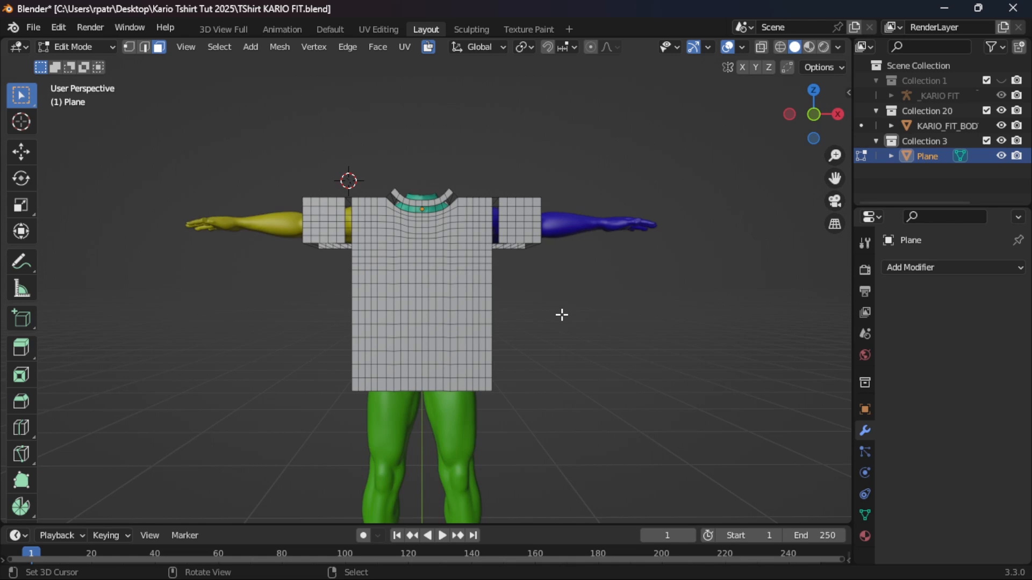
{"action": "key", "text": "Tab"}
{"action": "mouse_move", "coordinate": [562, 316]}
{"action": "middle_mouse_down"}
{"action": "mouse_move", "coordinate": [566, 412]}
{"action": "mouse_move", "coordinate": [611, 405]}
{"action": "mouse_move", "coordinate": [714, 315]}
{"action": "mouse_move", "coordinate": [703, 304]}
{"action": "mouse_move", "coordinate": [561, 316]}
{"action": "mouse_move", "coordinate": [562, 304]}
{"action": "middle_mouse_up"}
{"action": "left_click", "coordinate": [459, 422]}
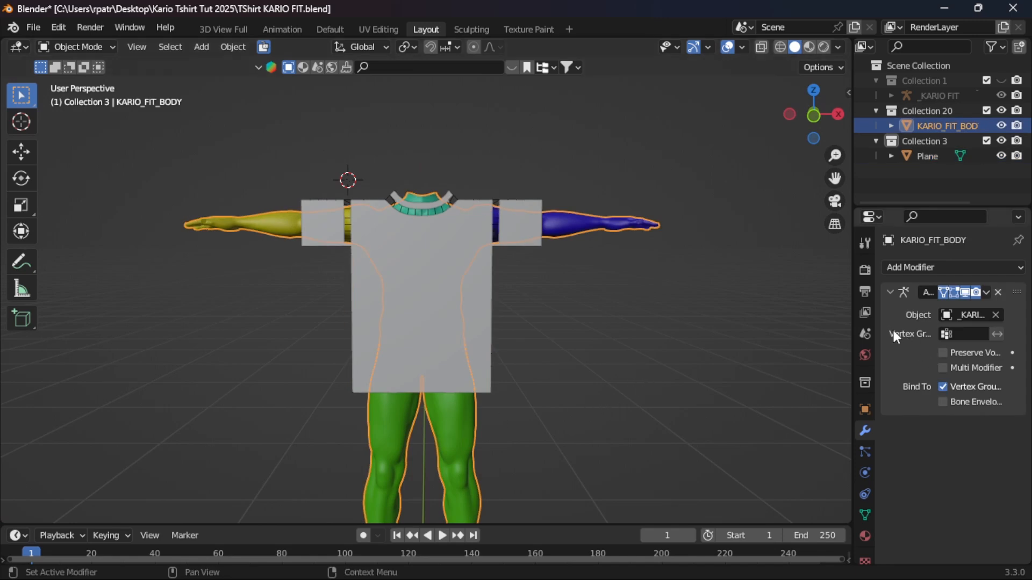
{"action": "left_click", "coordinate": [865, 473]}
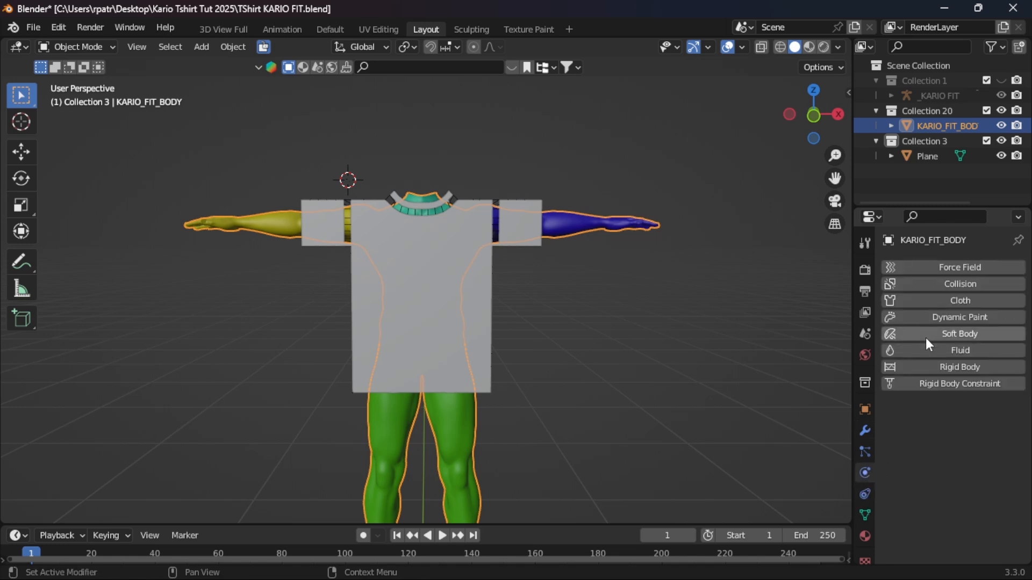
{"action": "left_click", "coordinate": [917, 284]}
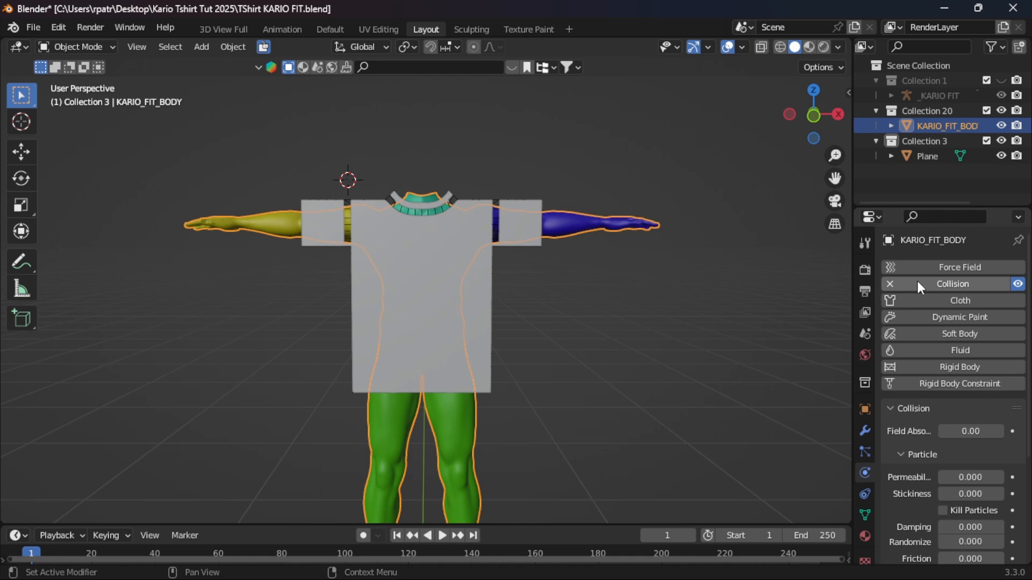
Step: Set the body's Softbody & Cloth collision thickness to 0.001 and its friction to 10
{"action": "scroll", "coordinate": [923, 406], "scroll_direction": "down", "scroll_amount": 2}
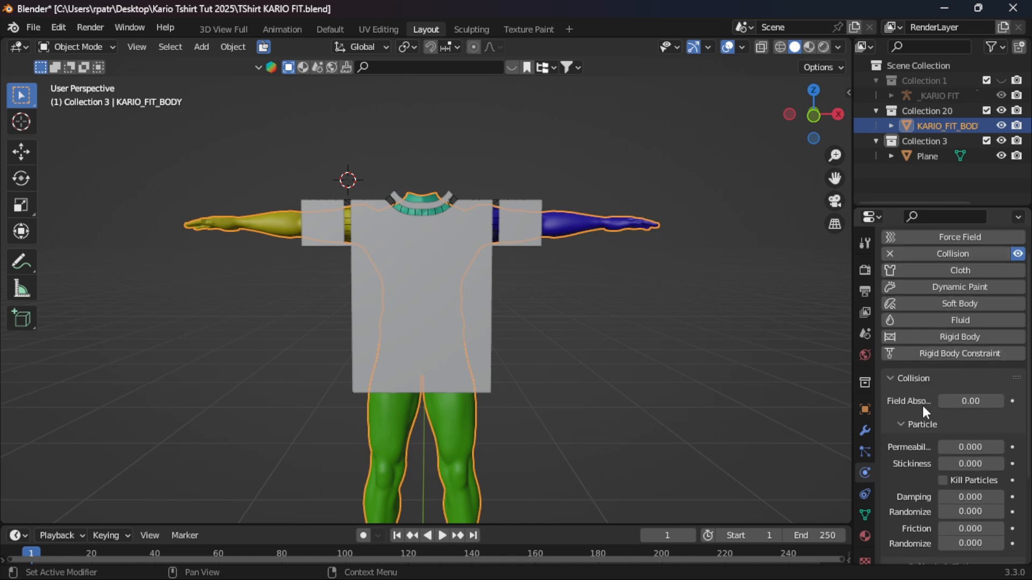
{"action": "scroll", "coordinate": [921, 404], "scroll_direction": "down", "scroll_amount": 4}
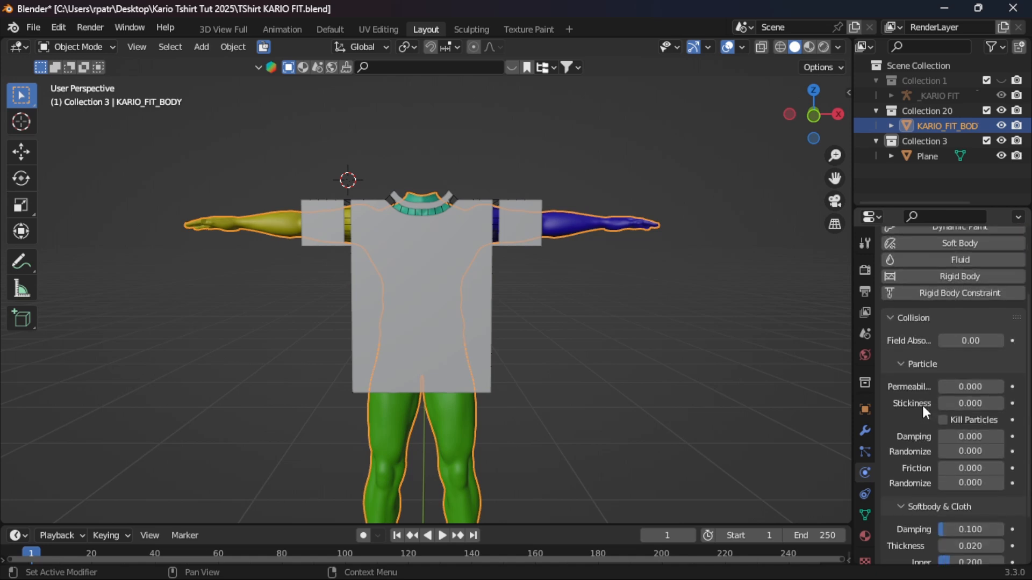
{"action": "left_click", "coordinate": [901, 365]}
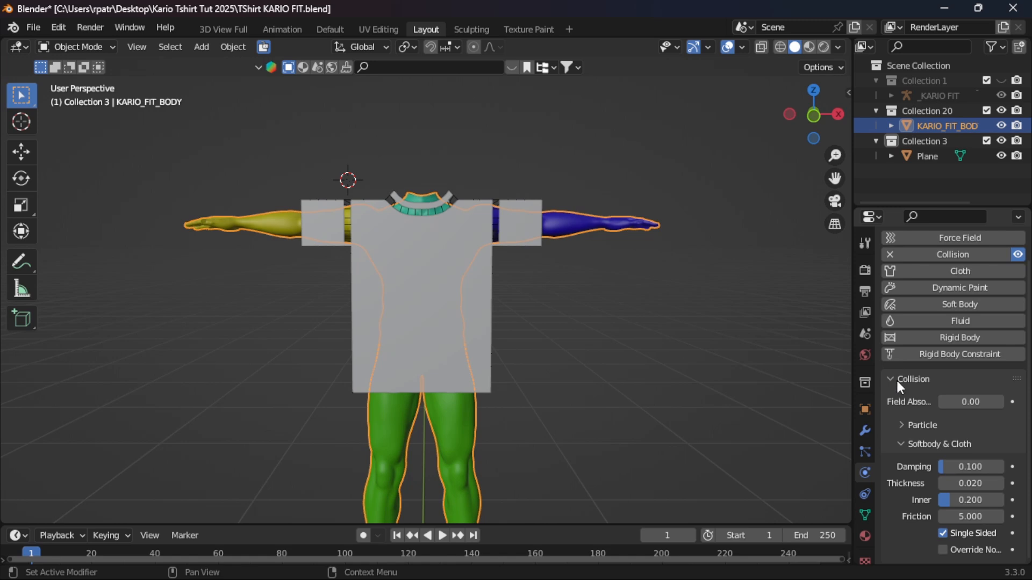
{"action": "left_click", "coordinate": [895, 376]}
{"action": "left_click", "coordinate": [899, 410]}
{"action": "scroll", "coordinate": [913, 462], "scroll_direction": "down", "scroll_amount": 2}
{"action": "left_click", "coordinate": [976, 485]}
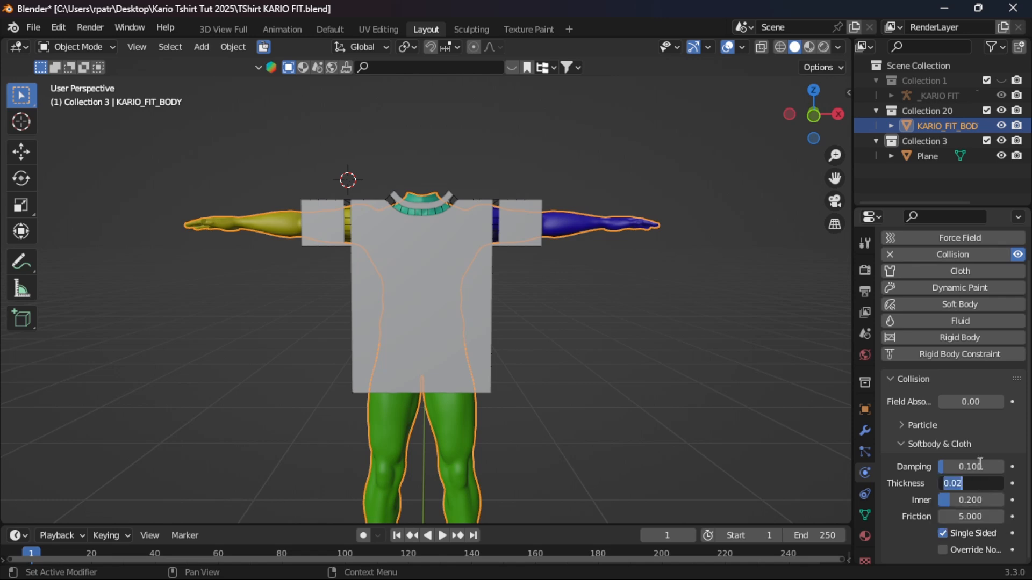
{"action": "type", "text": "0.001"}
{"action": "key", "text": "Return"}
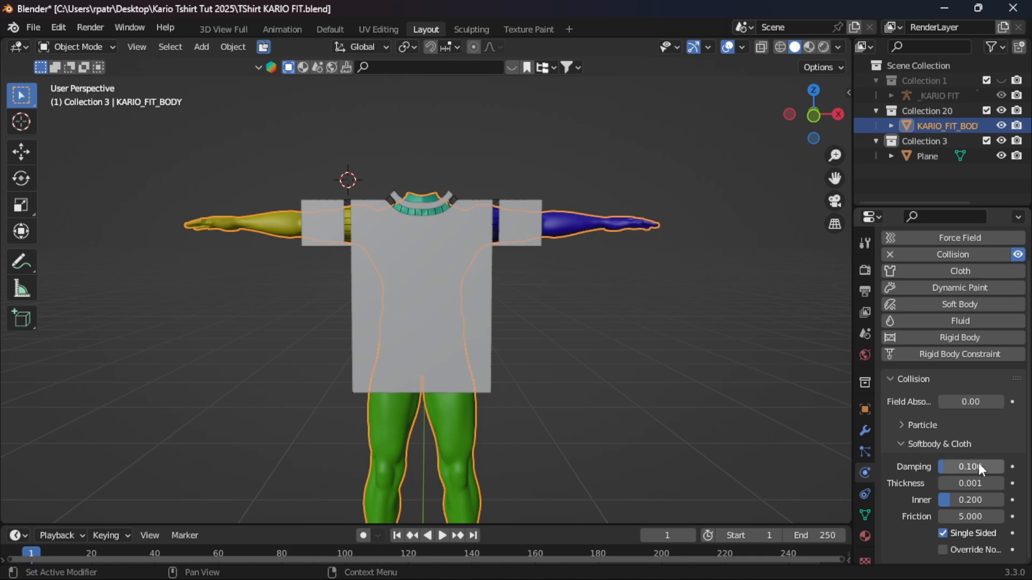
{"action": "left_click", "coordinate": [958, 517]}
{"action": "type", "text": "10"}
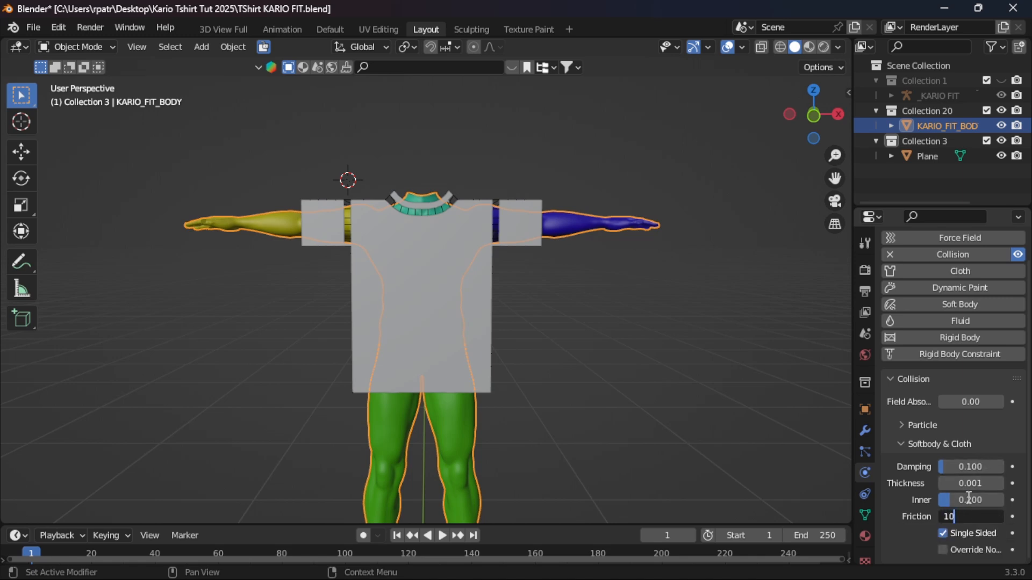
{"action": "key", "text": "Return"}
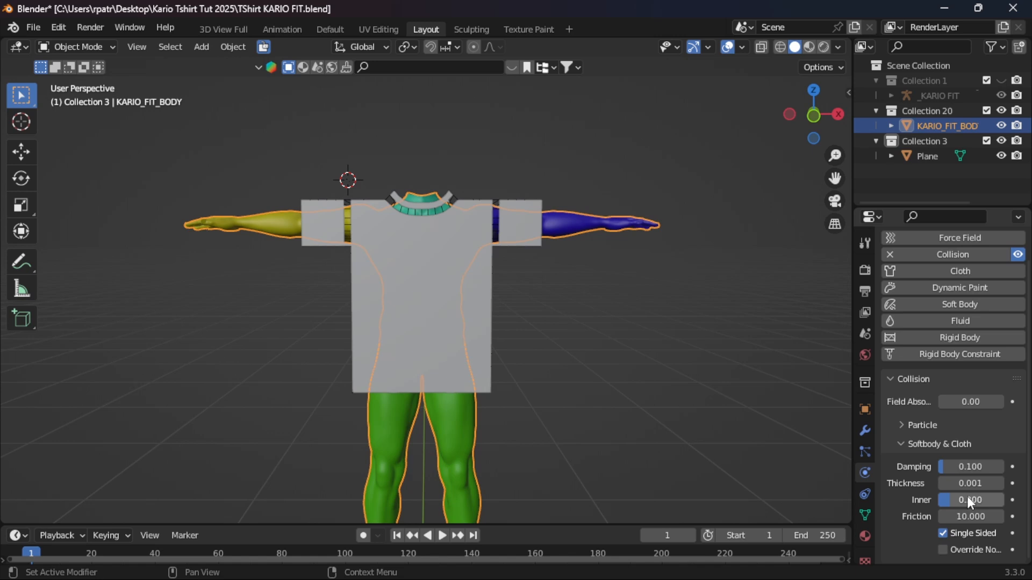
Step: Add Cloth physics to the shirt mesh, check its Cloth modifier, and return to the physics settings in a wider Properties editor
{"action": "left_click", "coordinate": [477, 298]}
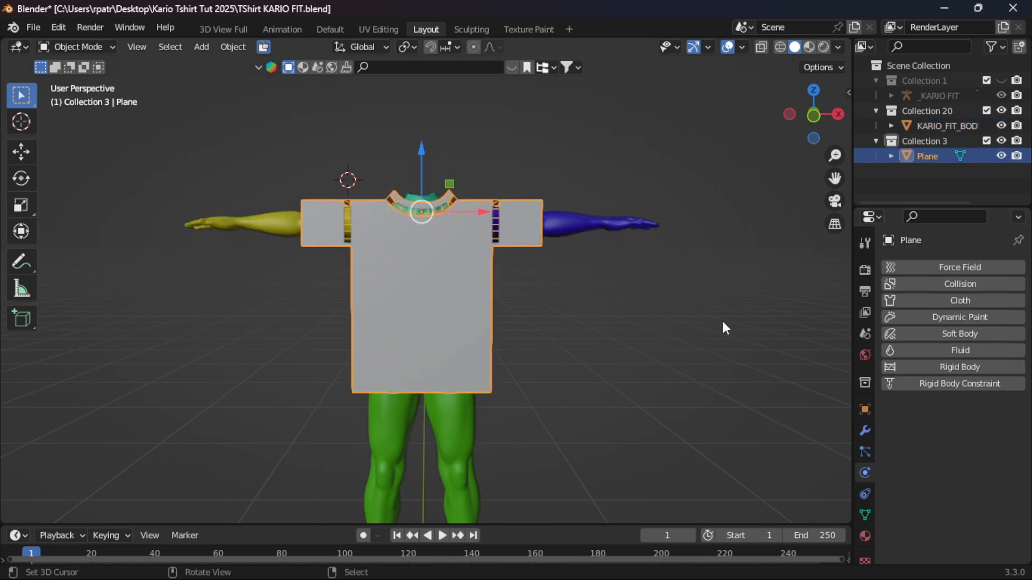
{"action": "left_click", "coordinate": [962, 299]}
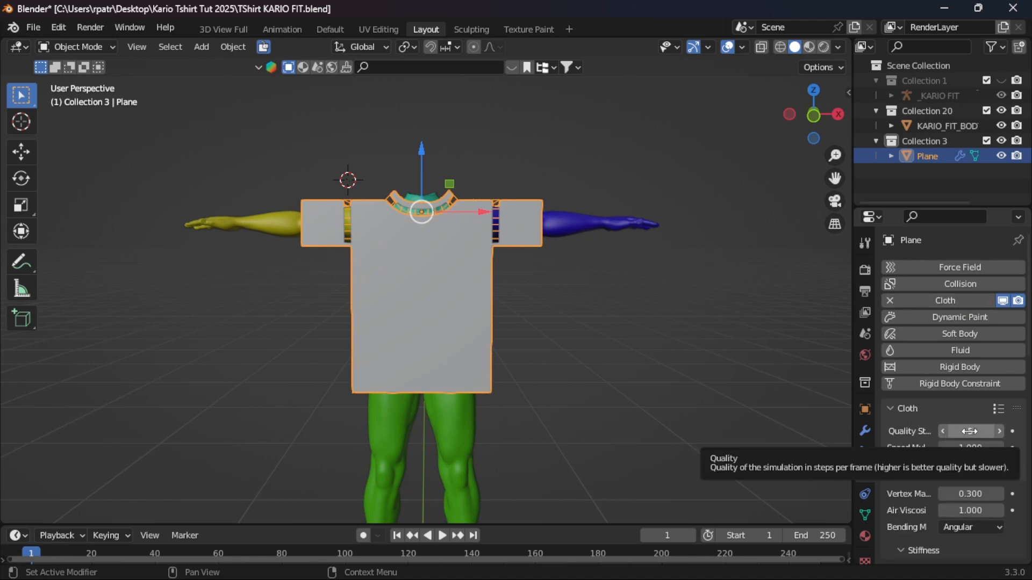
{"action": "left_click_drag", "start_coordinate": [852, 428], "coordinate": [763, 421]}
{"action": "left_click", "coordinate": [774, 430]}
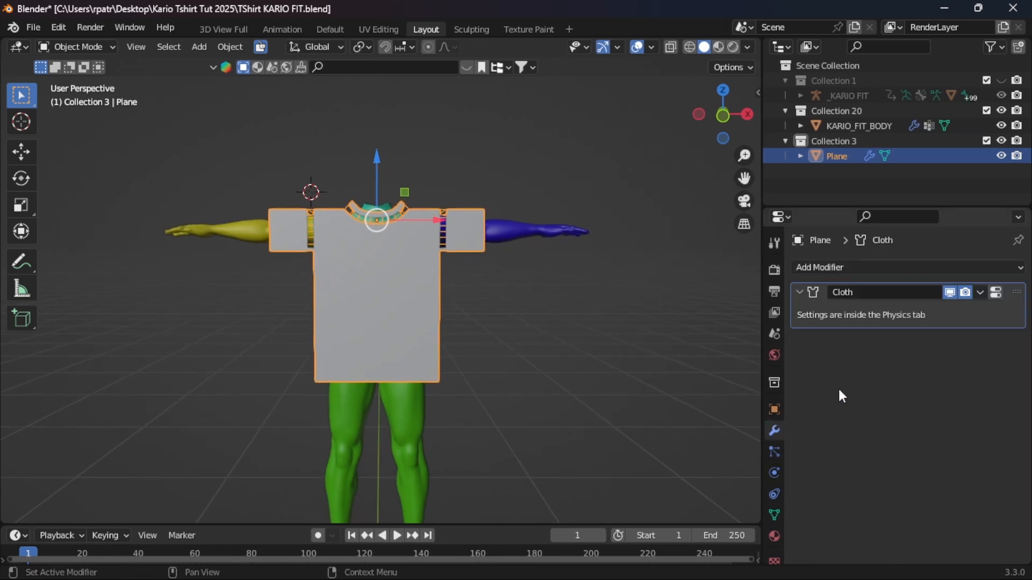
{"action": "left_click", "coordinate": [798, 292]}
{"action": "left_click", "coordinate": [800, 293]}
{"action": "left_click", "coordinate": [774, 473]}
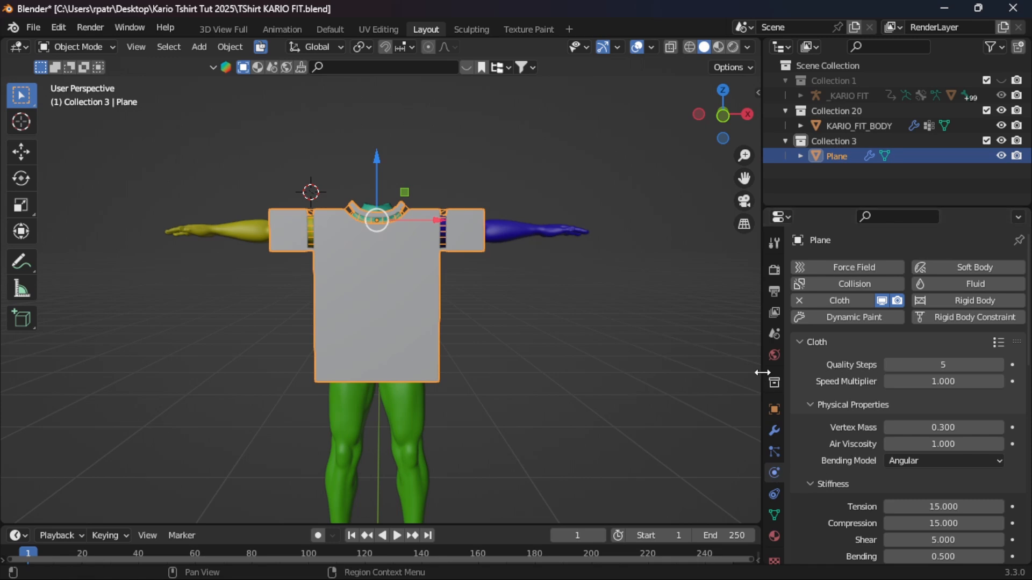
{"action": "mouse_move", "coordinate": [762, 373]}
{"action": "left_mouse_down"}
{"action": "mouse_move", "coordinate": [882, 361]}
{"action": "mouse_move", "coordinate": [749, 360]}
{"action": "mouse_move", "coordinate": [767, 369]}
{"action": "mouse_move", "coordinate": [755, 366]}
{"action": "left_mouse_up"}
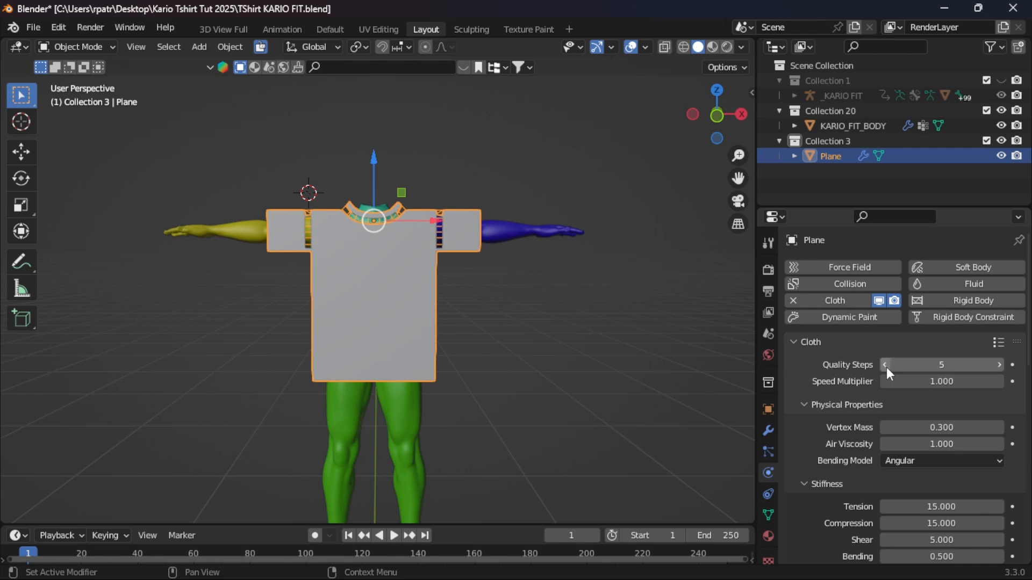
Step: Set the shirt's cloth simulation quality steps to 10
{"action": "left_click", "coordinate": [934, 365]}
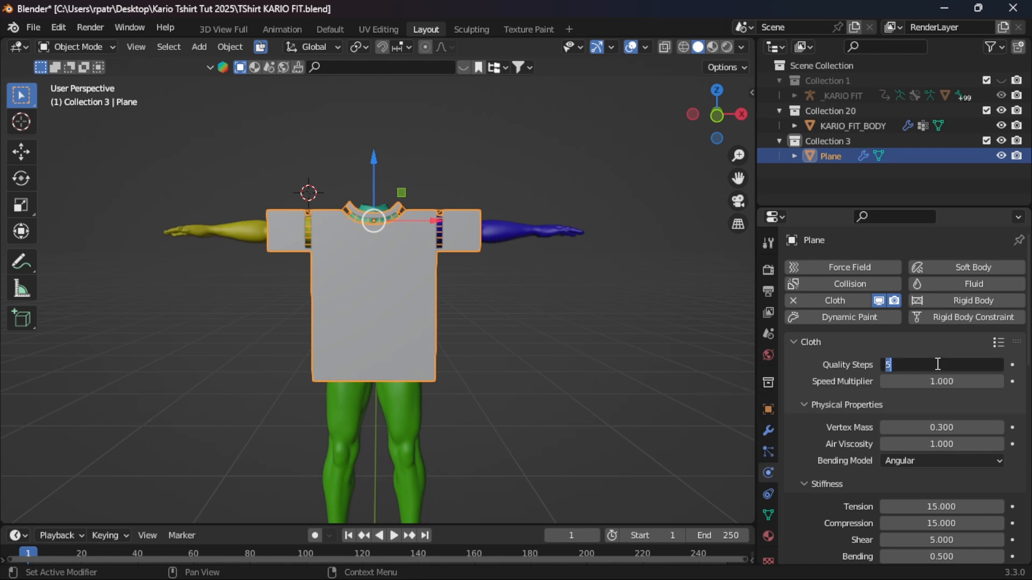
{"action": "type", "text": "10"}
{"action": "key", "text": "Return"}
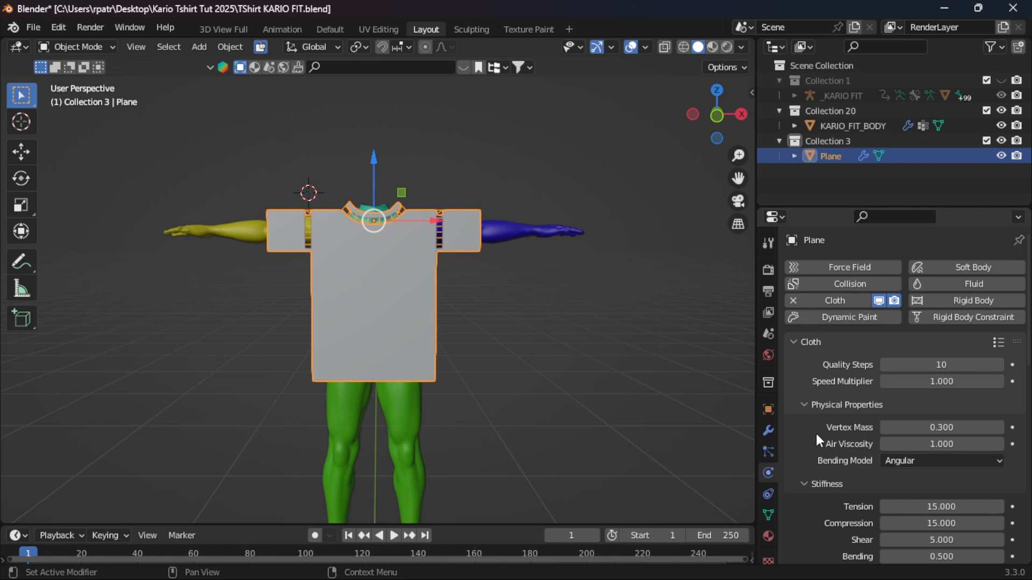
Step: Apply the Cotton preset to the shirt's cloth simulation
{"action": "scroll", "coordinate": [817, 435], "scroll_direction": "down", "scroll_amount": 1}
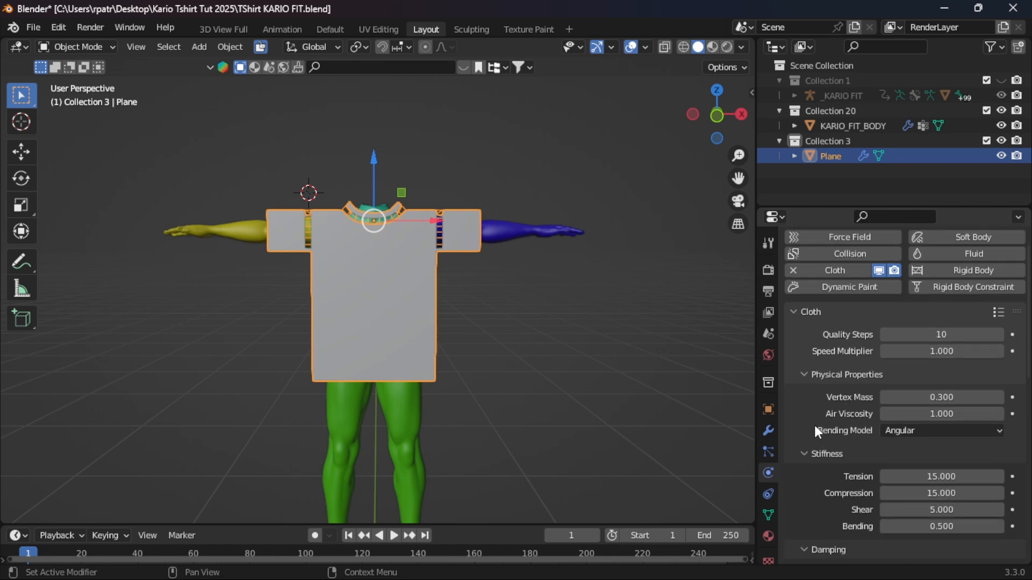
{"action": "scroll", "coordinate": [813, 420], "scroll_direction": "up", "scroll_amount": 1}
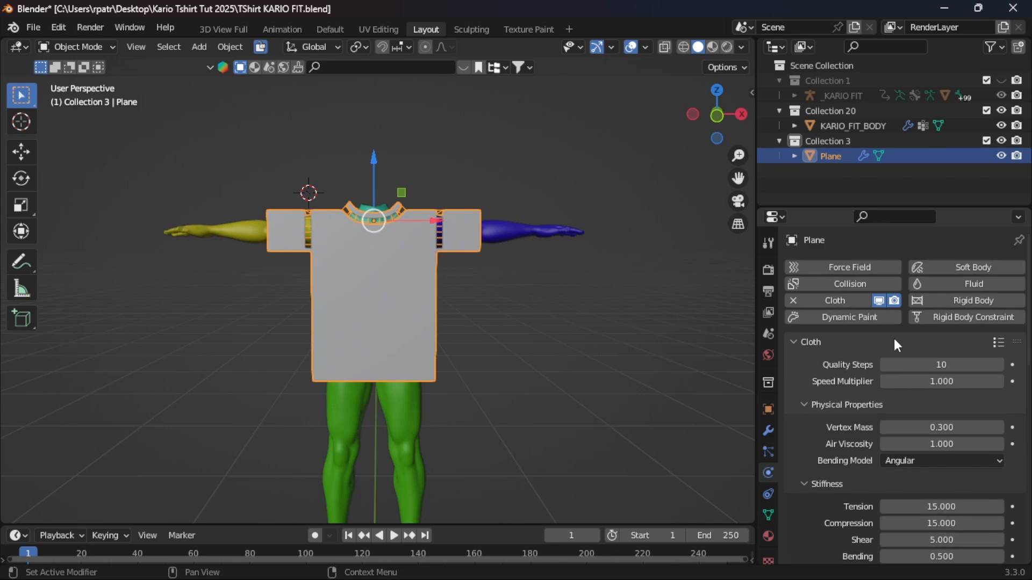
{"action": "left_click", "coordinate": [999, 342]}
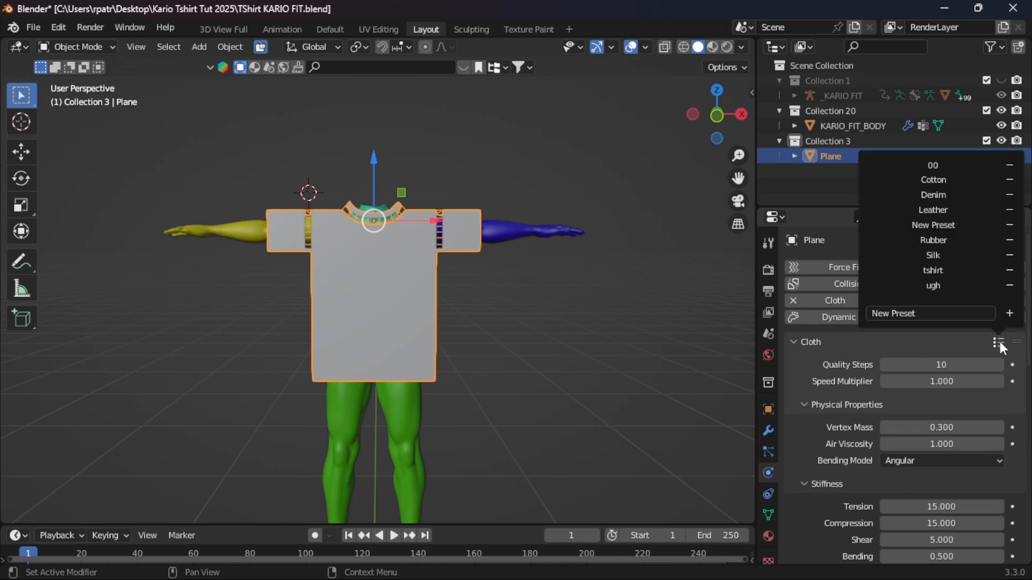
{"action": "left_click", "coordinate": [942, 178]}
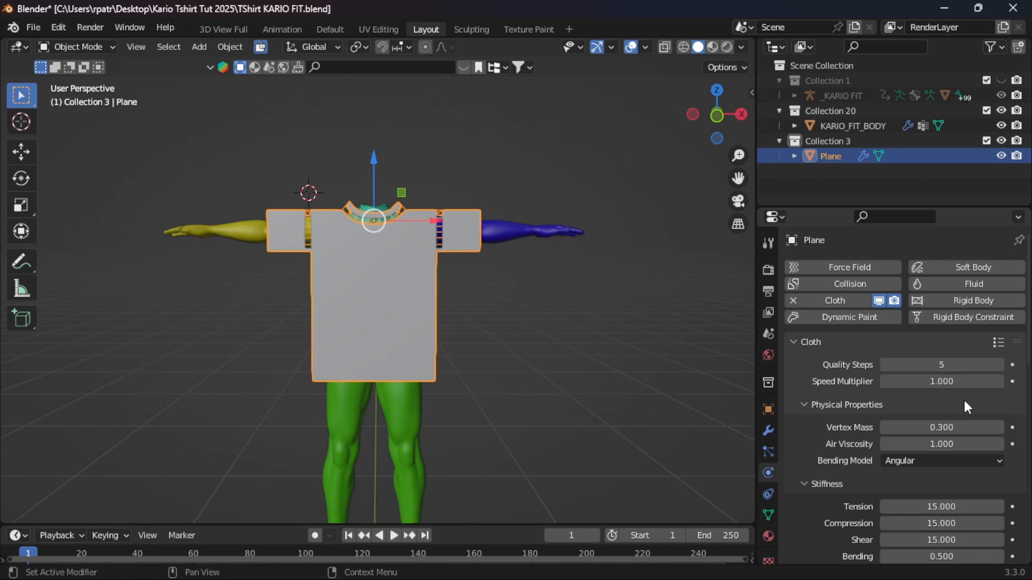
{"action": "left_click", "coordinate": [998, 343]}
{"action": "left_click", "coordinate": [856, 344]}
{"action": "left_click", "coordinate": [856, 344]}
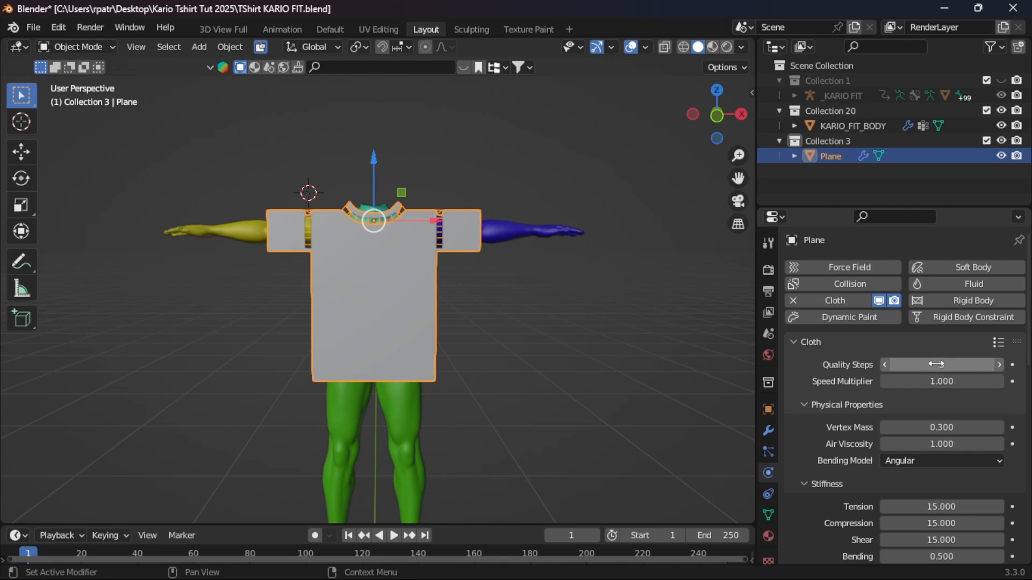
Step: Set the cloth quality steps to 10 again on top of the Cotton preset
{"action": "left_click", "coordinate": [970, 365]}
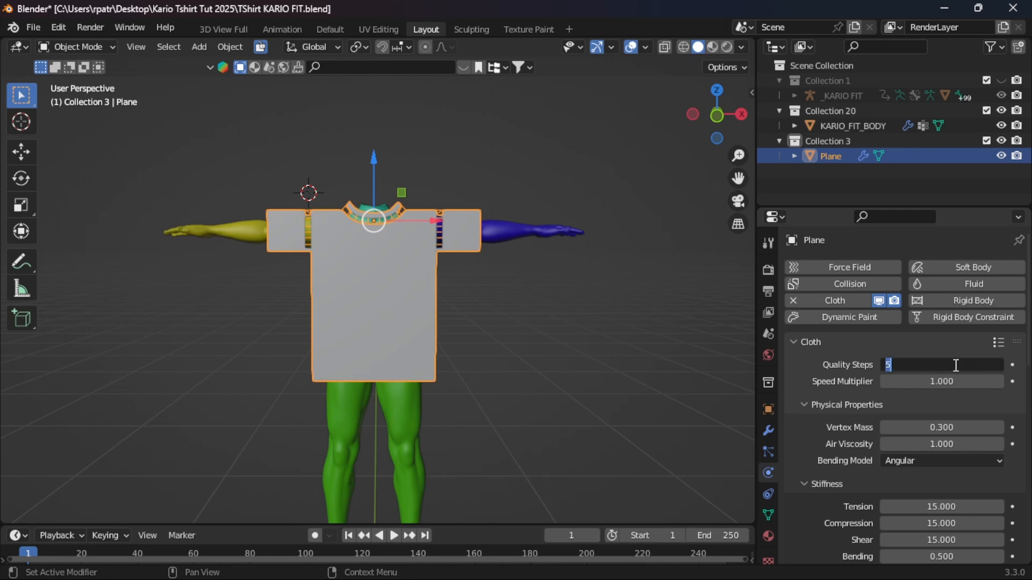
{"action": "type", "text": "10"}
{"action": "key", "text": "Return"}
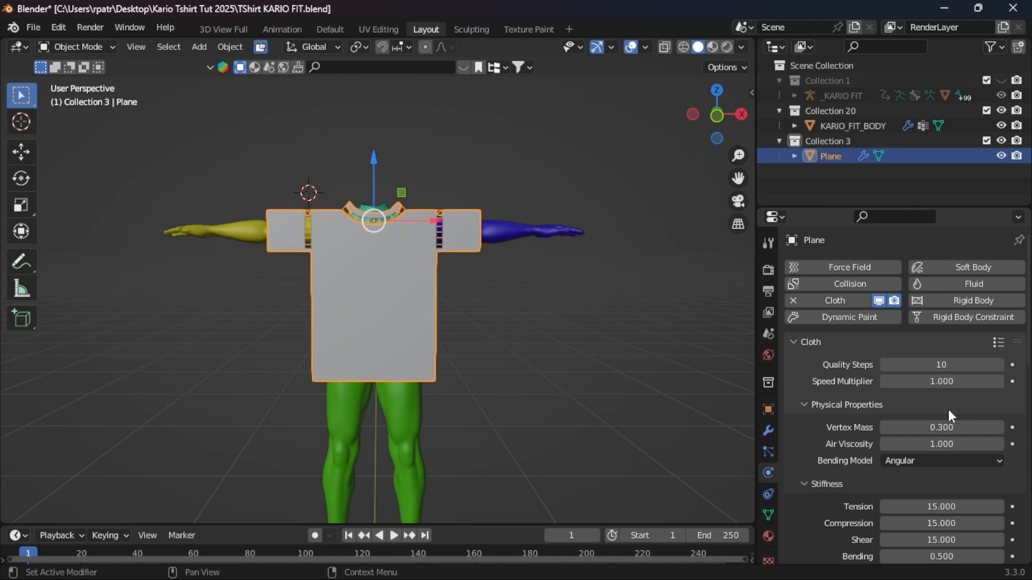
Step: Look over the cloth's stiffness, damping, internal springs and pressure settings, and collapse the Physical Properties section
{"action": "scroll", "coordinate": [948, 410], "scroll_direction": "down", "scroll_amount": 3}
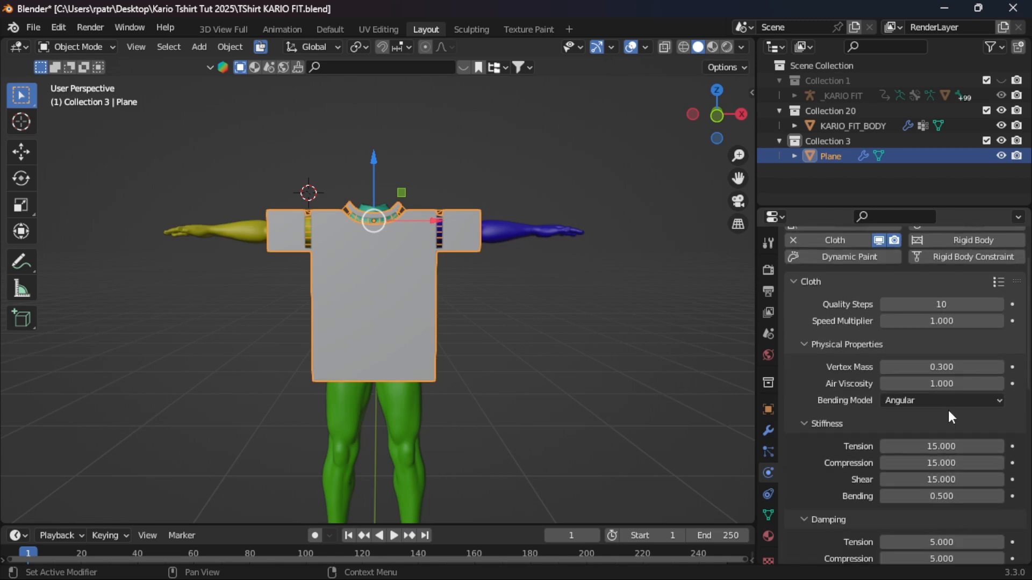
{"action": "scroll", "coordinate": [950, 415], "scroll_direction": "down", "scroll_amount": 14}
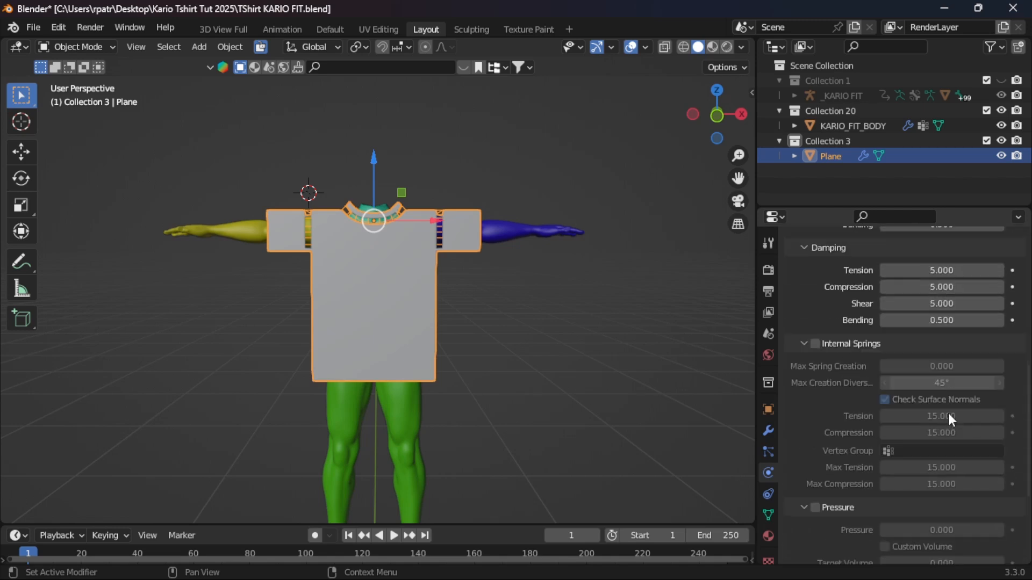
{"action": "scroll", "coordinate": [948, 415], "scroll_direction": "down", "scroll_amount": 3}
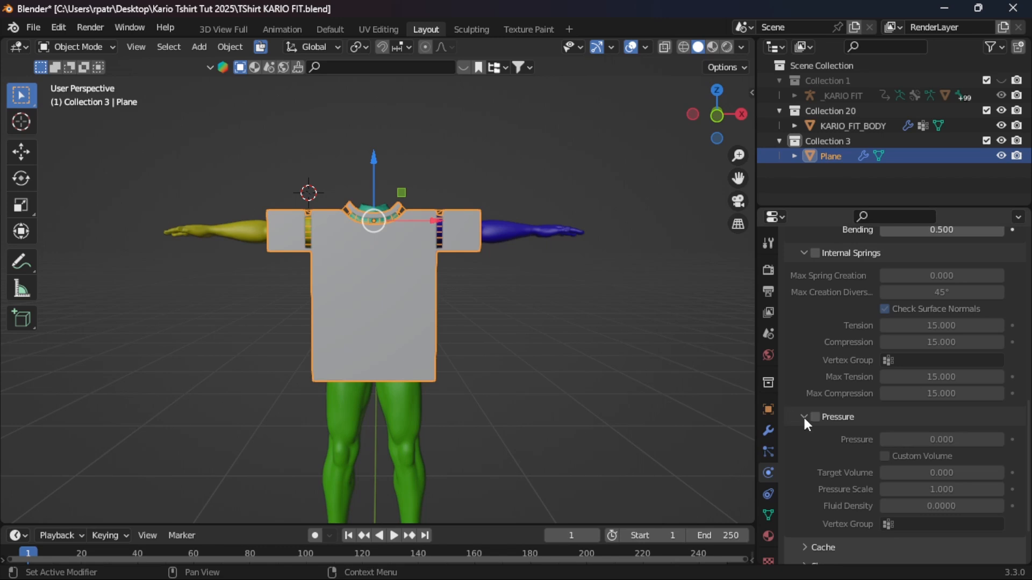
{"action": "scroll", "coordinate": [860, 321], "scroll_direction": "up", "scroll_amount": 20}
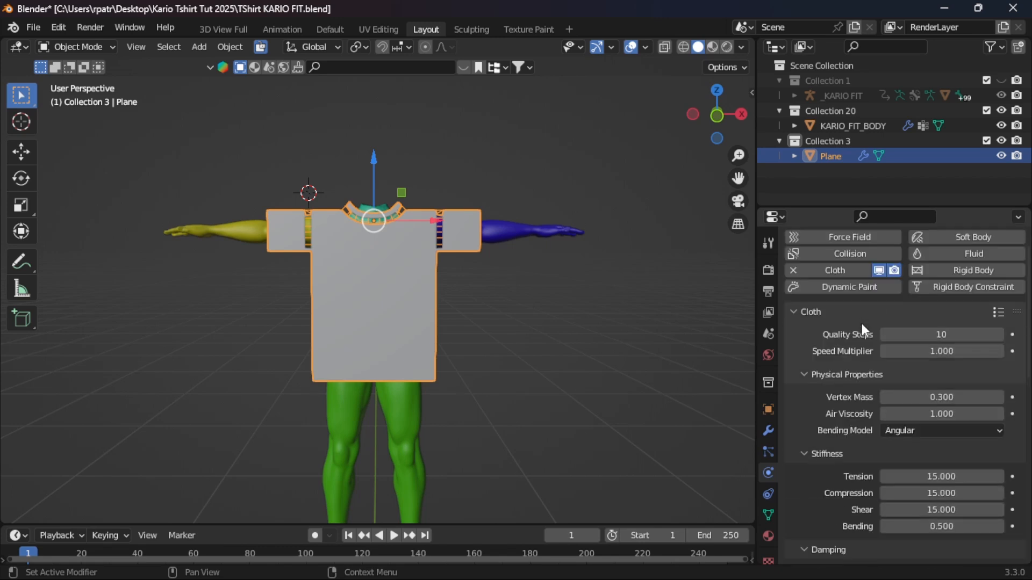
{"action": "scroll", "coordinate": [862, 325], "scroll_direction": "up", "scroll_amount": 1}
{"action": "scroll", "coordinate": [862, 324], "scroll_direction": "down", "scroll_amount": 4}
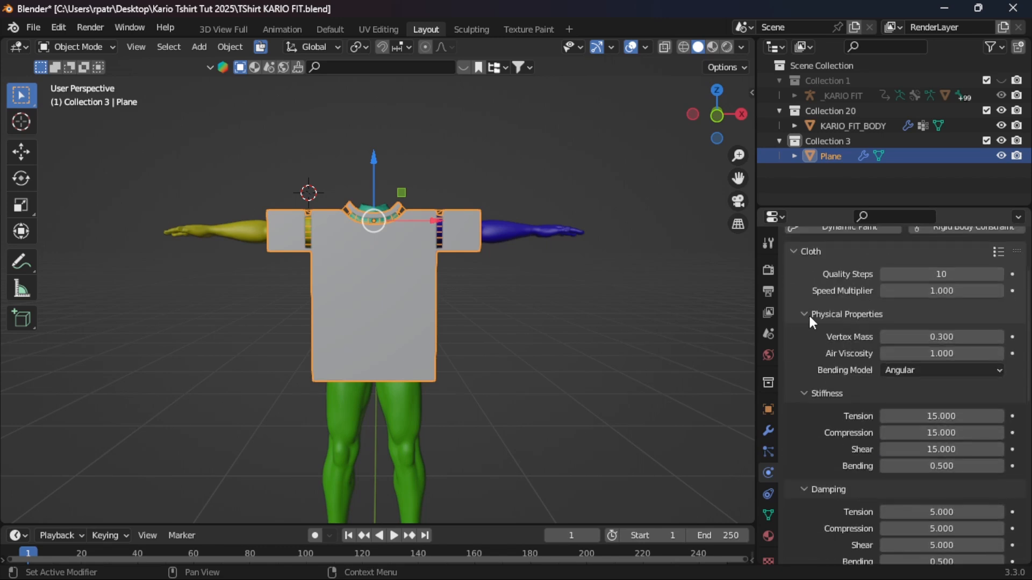
{"action": "left_click", "coordinate": [804, 314]}
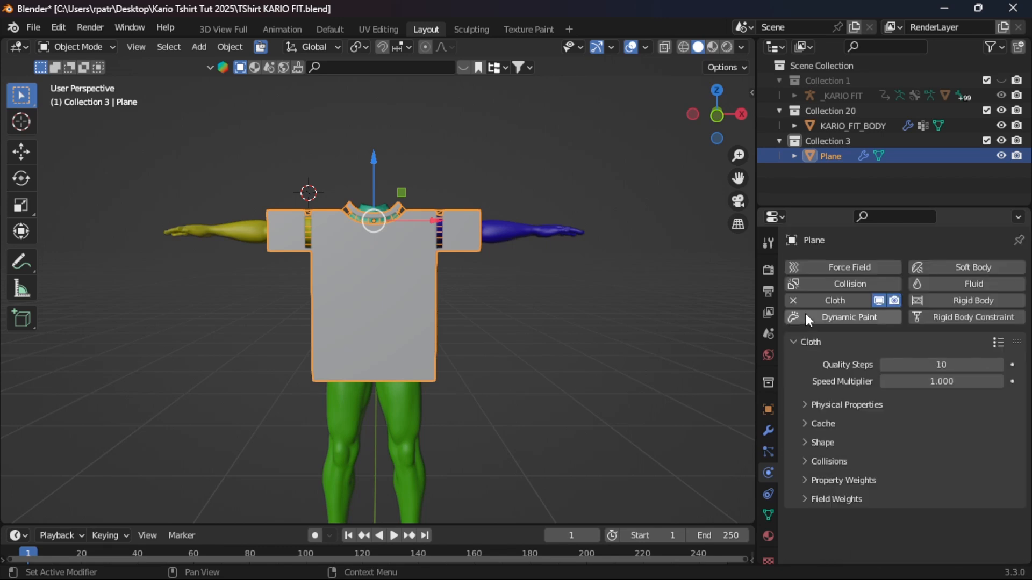
Step: Enable Sewing in the cloth's Shape settings with a max sewing force of 15
{"action": "left_click", "coordinate": [805, 442]}
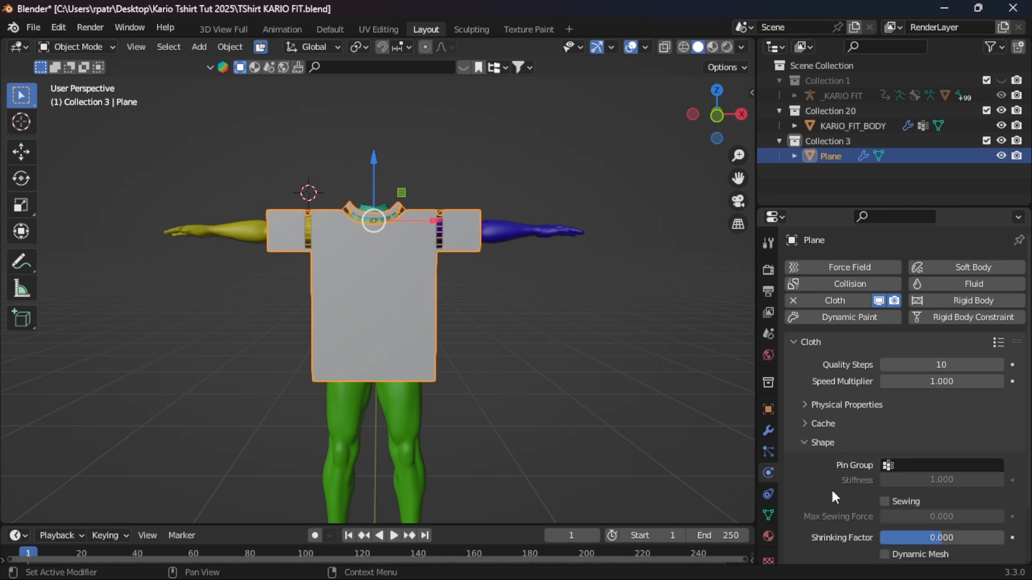
{"action": "scroll", "coordinate": [854, 470], "scroll_direction": "down", "scroll_amount": 4}
{"action": "left_click", "coordinate": [884, 442]}
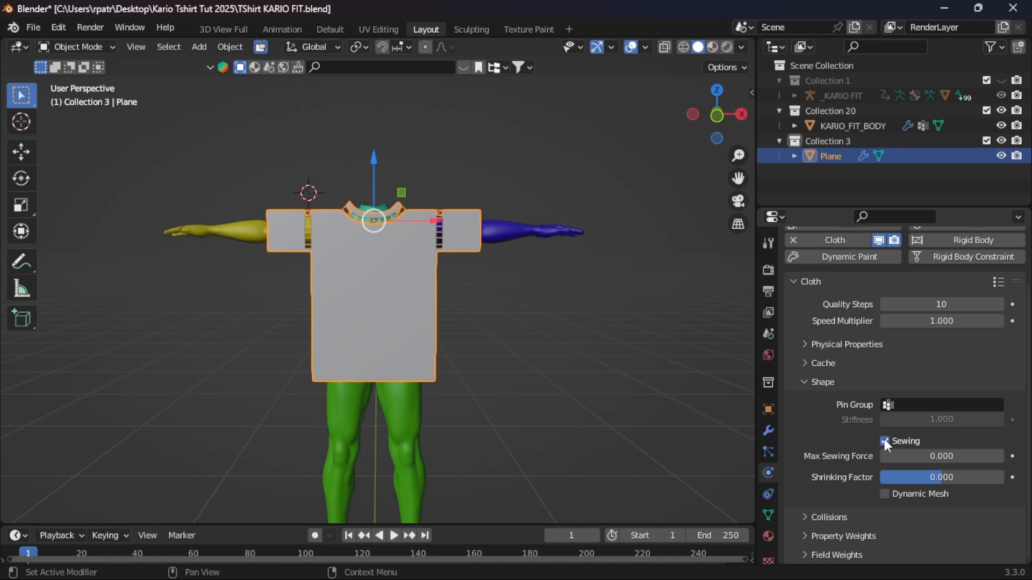
{"action": "left_click", "coordinate": [915, 456]}
{"action": "type", "text": "1"}
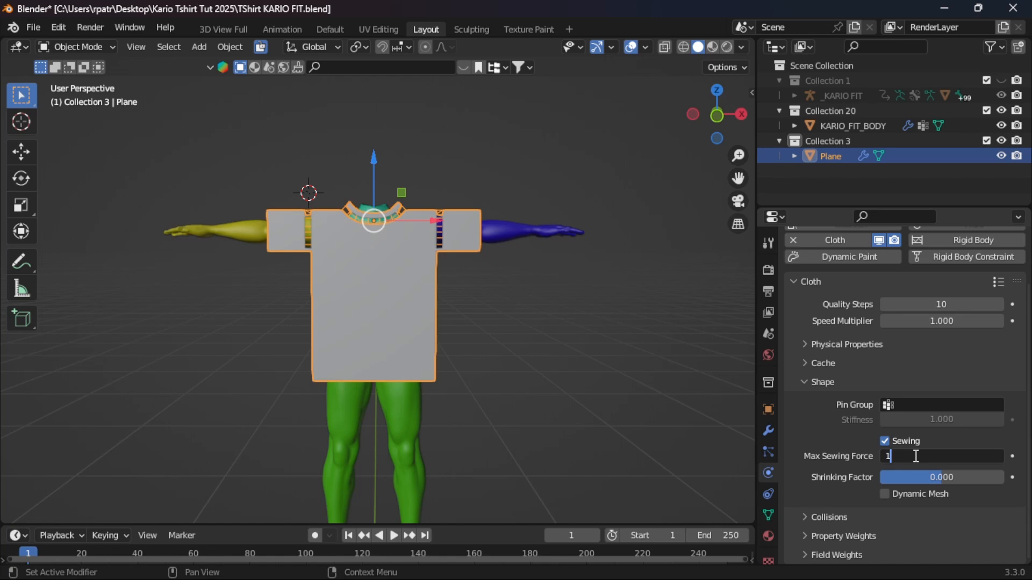
{"action": "type", "text": "5"}
{"action": "key", "text": "Return"}
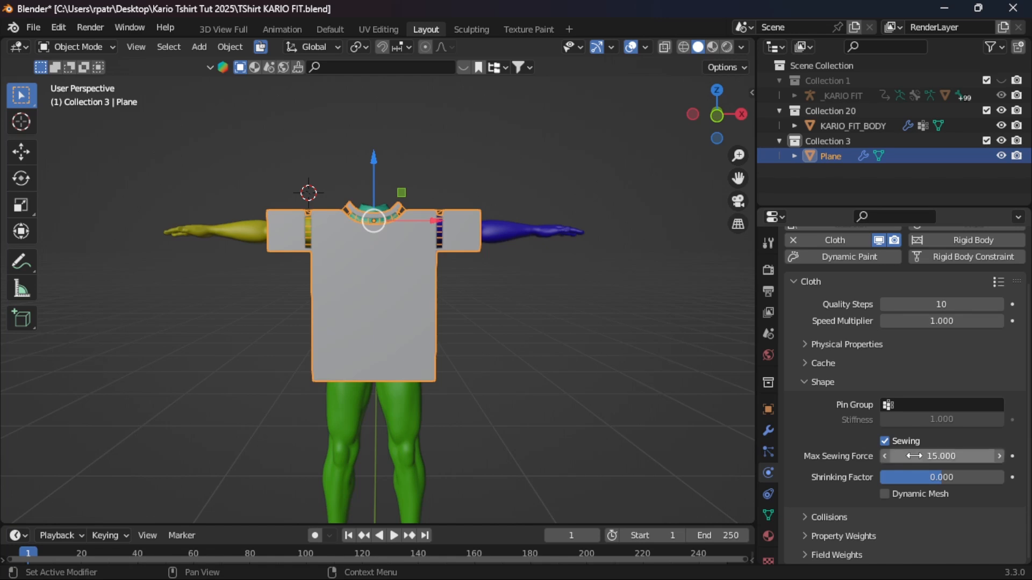
Step: Set the cloth's shrinking factor to 0.01
{"action": "left_click", "coordinate": [933, 477]}
{"action": "type", "text": "0.0"}
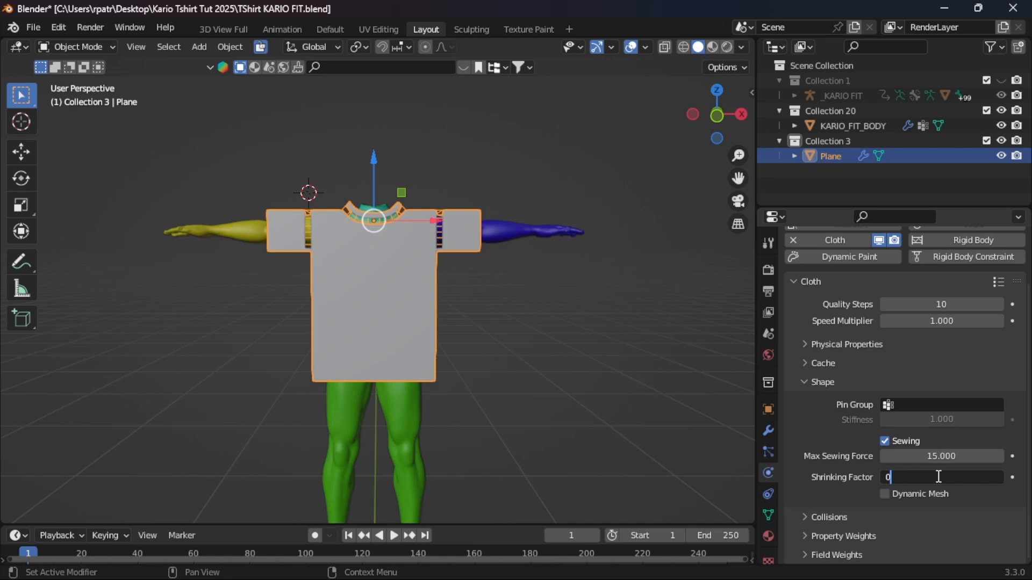
{"action": "type", "text": "1"}
{"action": "key", "text": "Return"}
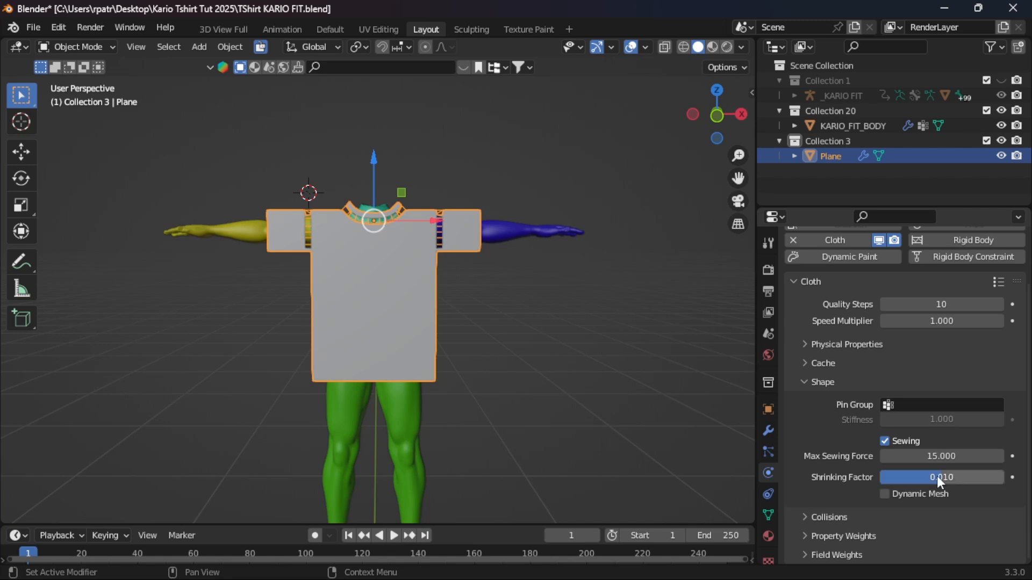
Step: Set the cloth's collision quality to 10 and its object collision distance to 0.01
{"action": "left_click", "coordinate": [808, 516]}
{"action": "scroll", "coordinate": [849, 518], "scroll_direction": "down", "scroll_amount": 8}
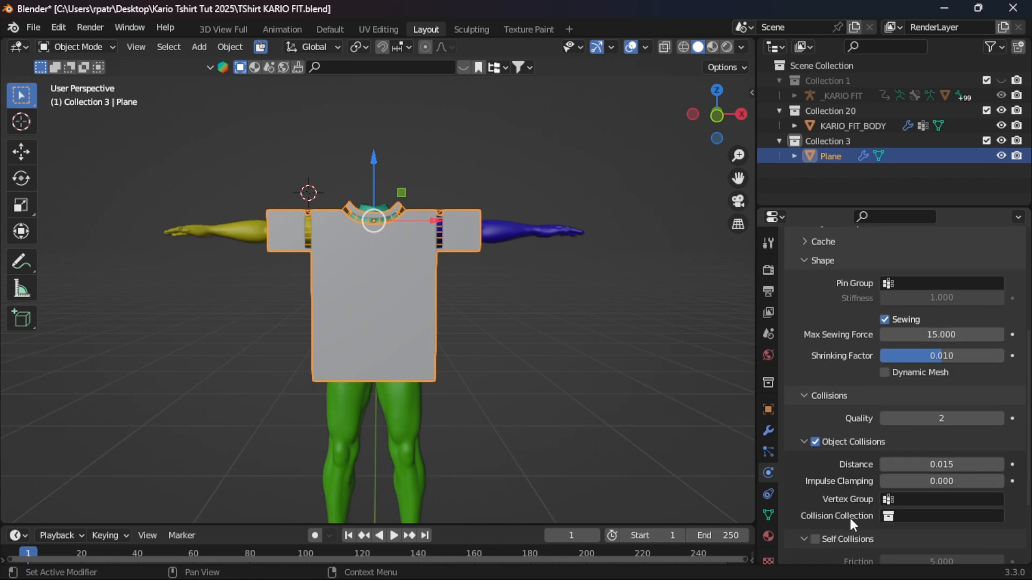
{"action": "scroll", "coordinate": [855, 522], "scroll_direction": "down", "scroll_amount": 2}
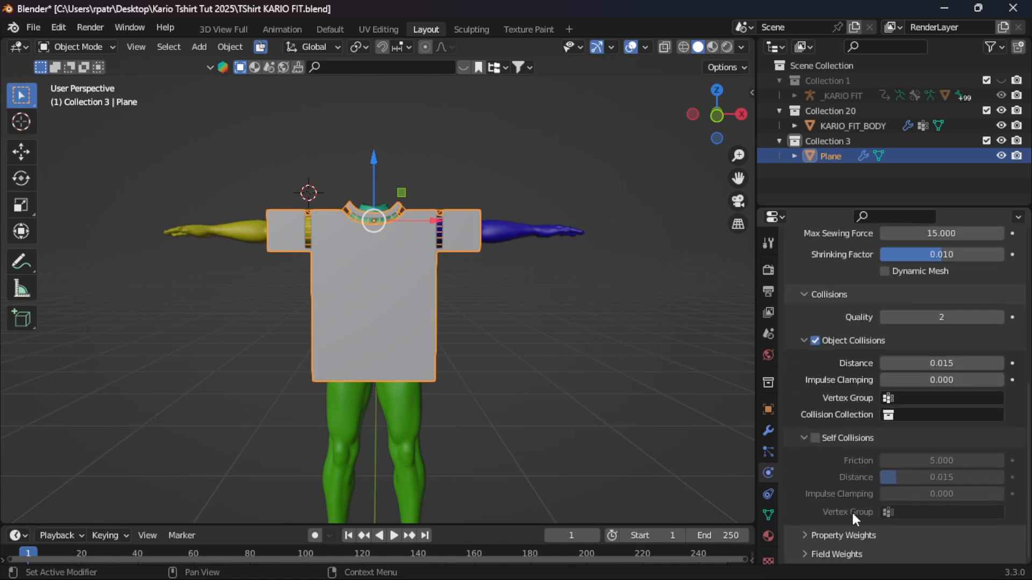
{"action": "left_click", "coordinate": [915, 319]}
{"action": "type", "text": "10"}
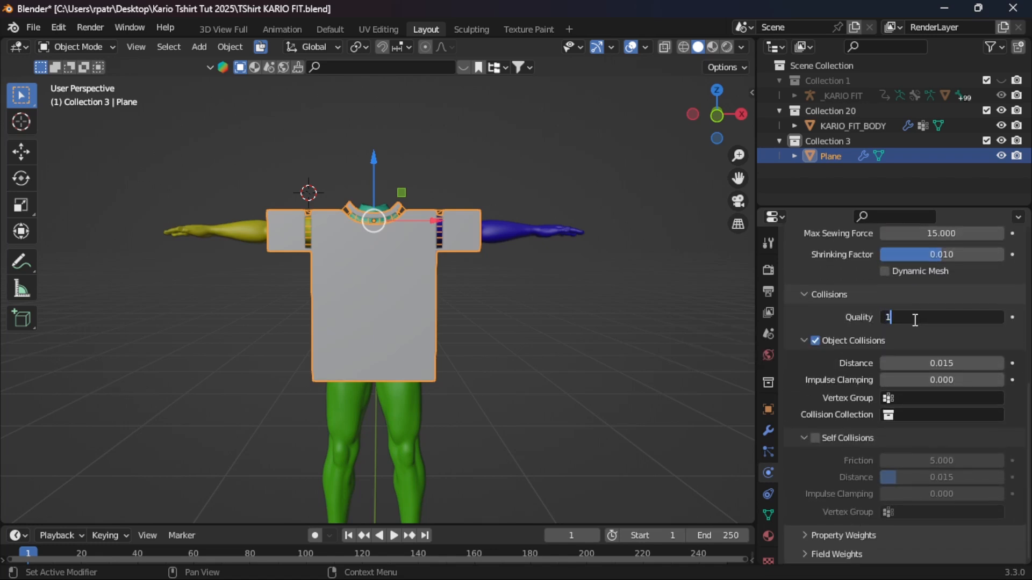
{"action": "key", "text": "Return"}
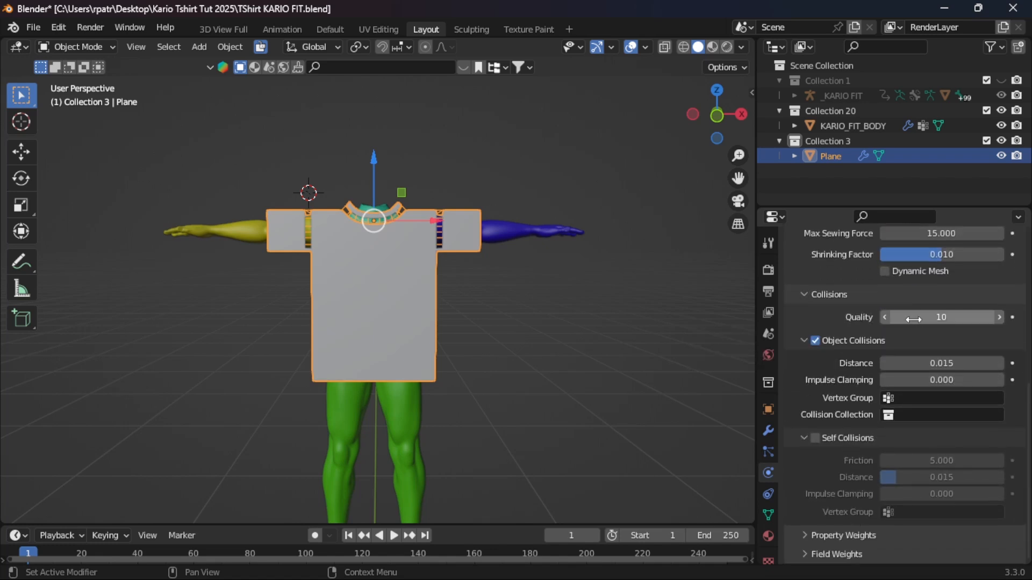
{"action": "left_click", "coordinate": [911, 363]}
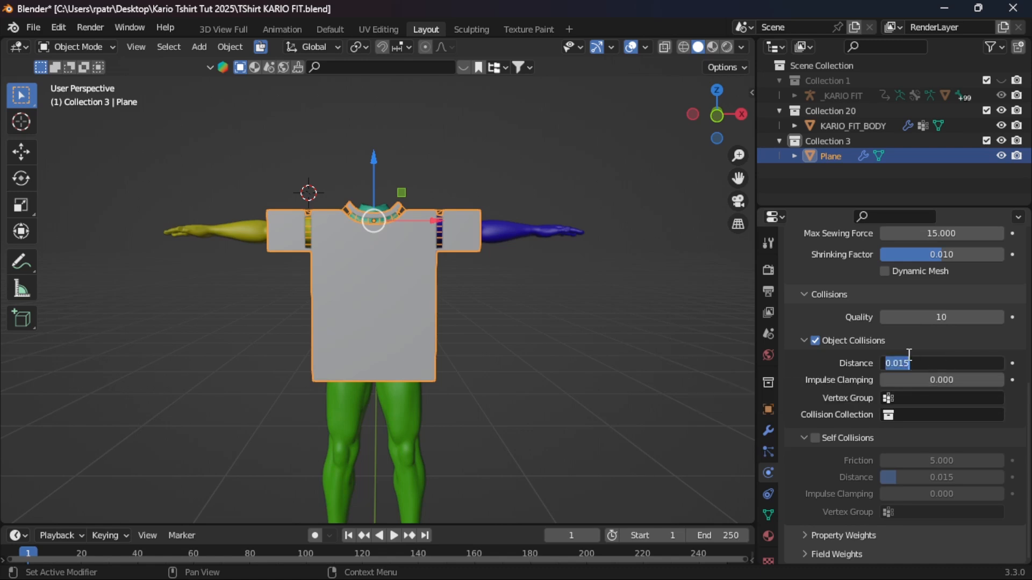
{"action": "type", "text": "0.01"}
{"action": "key", "text": "Return"}
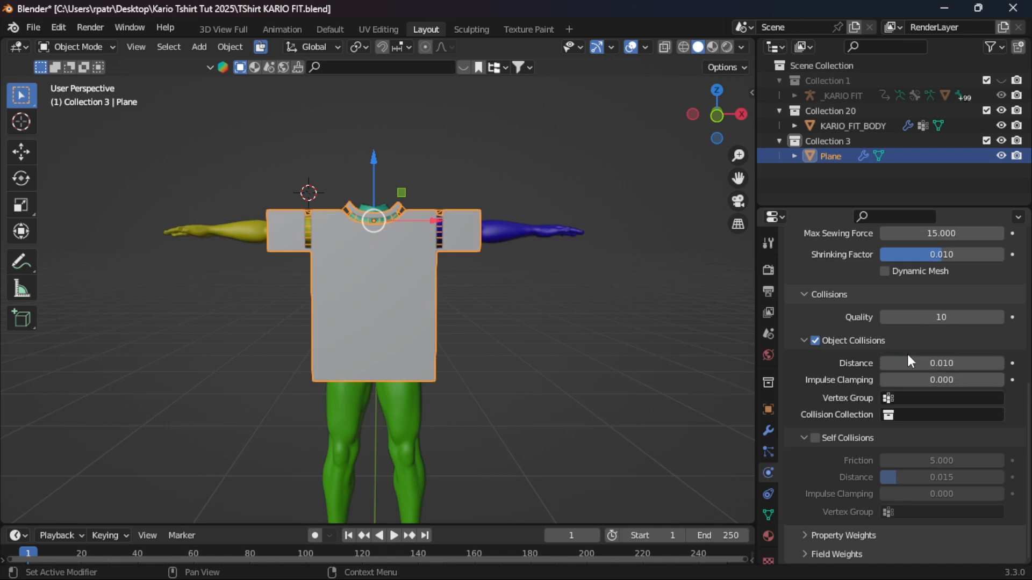
Step: Enable Self Collisions for the cloth with a distance of 0.01
{"action": "left_click", "coordinate": [816, 437]}
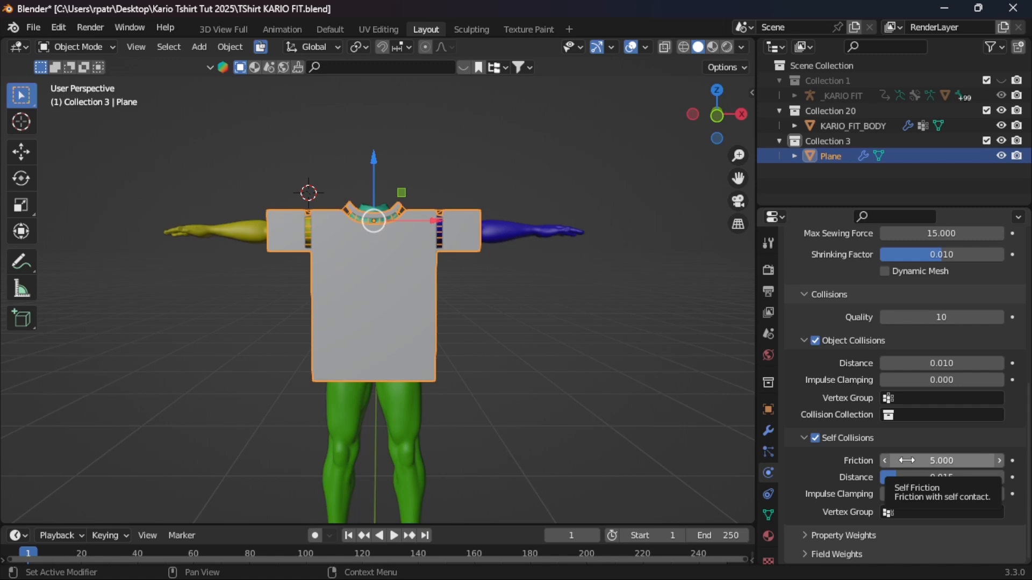
{"action": "left_click", "coordinate": [920, 478]}
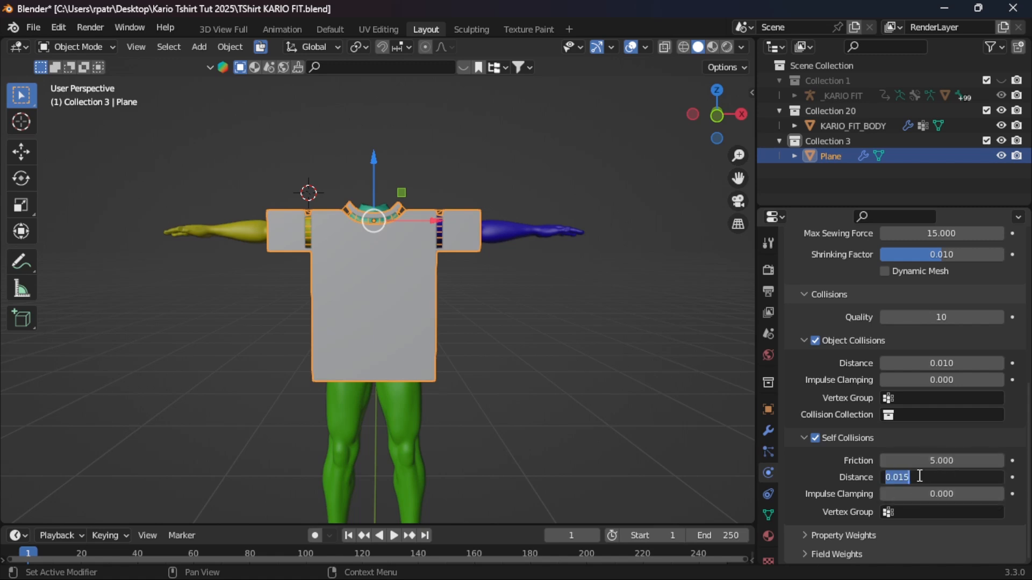
{"action": "type", "text": "0.01"}
{"action": "key", "text": "Return"}
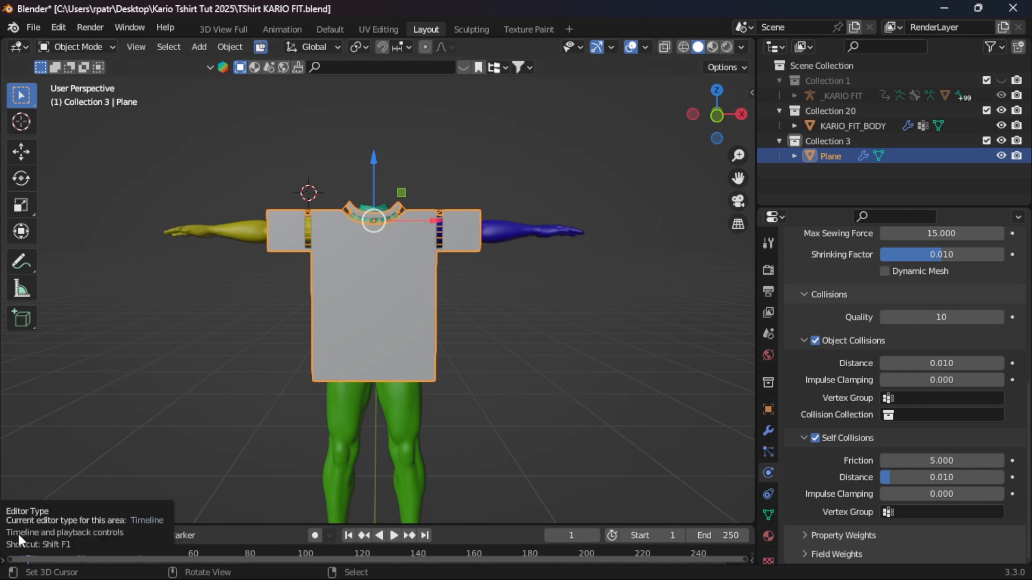
Step: Test-run the cloth simulation to frame 24, and set the timeline's end frame to 25
{"action": "left_click", "coordinate": [394, 536]}
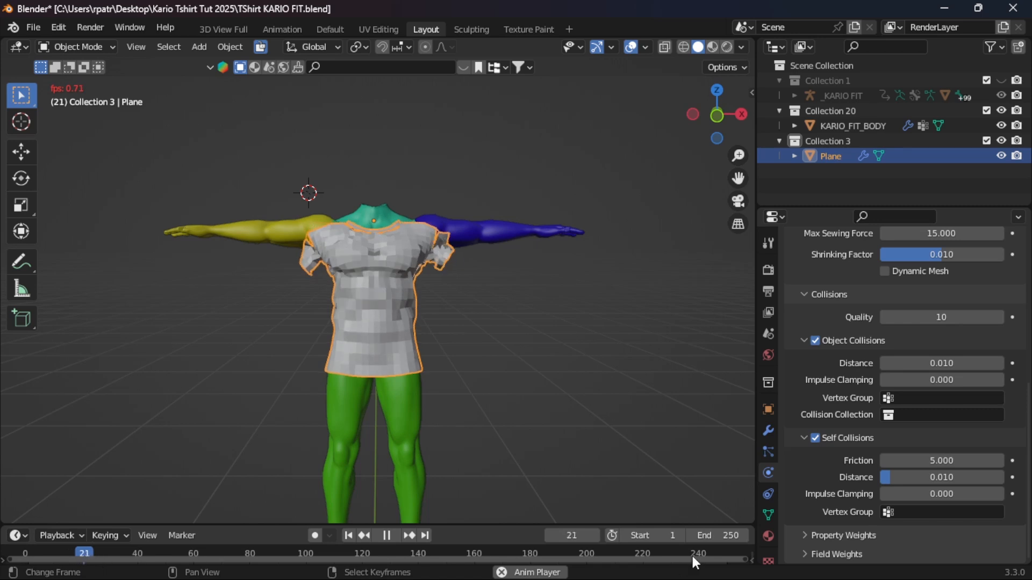
{"action": "left_click", "coordinate": [386, 536]}
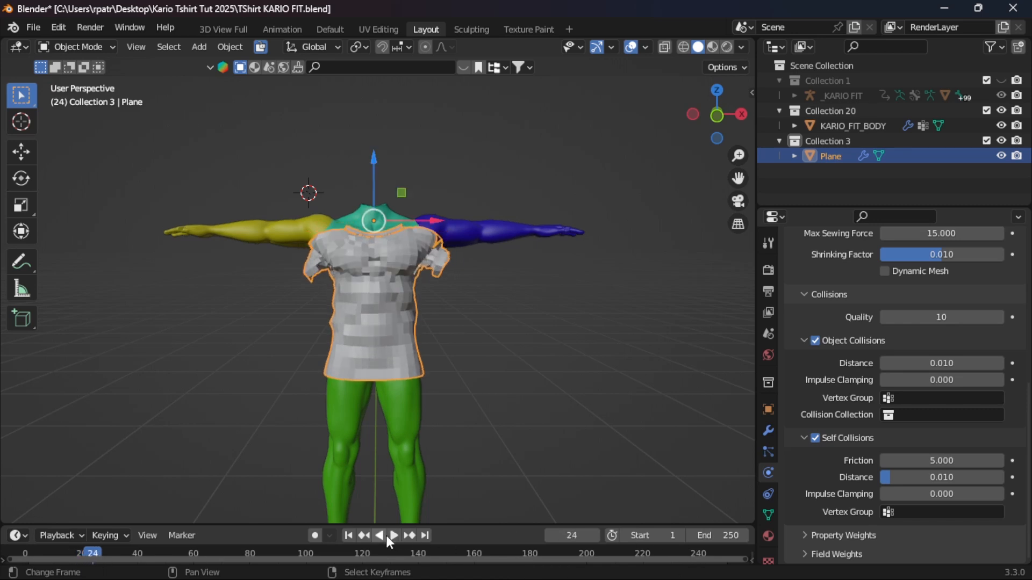
{"action": "left_click", "coordinate": [723, 535]}
{"action": "left_click_drag", "start_coordinate": [724, 536], "coordinate": [687, 536]}
{"action": "left_click", "coordinate": [639, 536]}
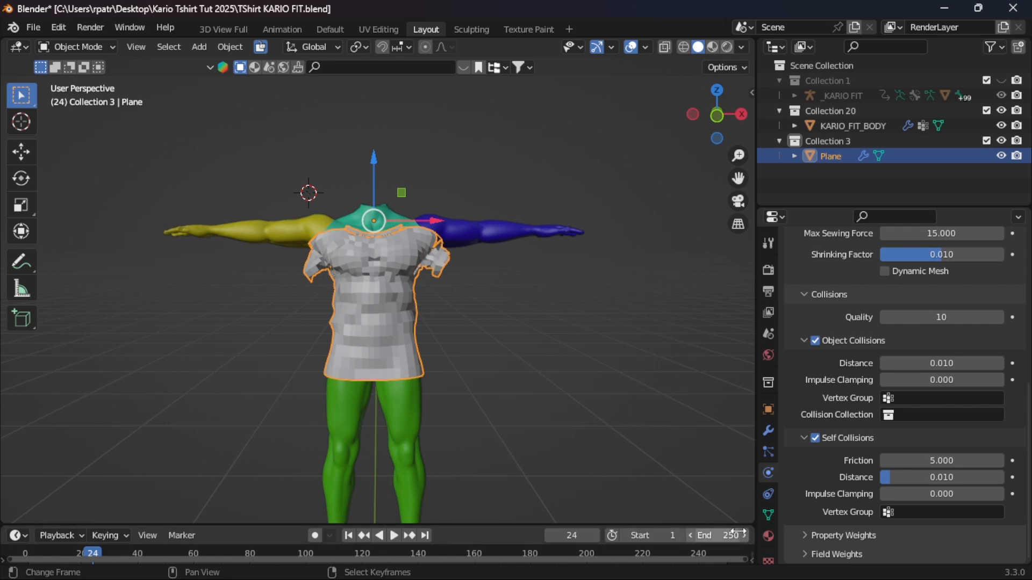
{"action": "double_click", "coordinate": [733, 535]}
{"action": "key", "text": "BackSpace"}
{"action": "key", "text": "Return"}
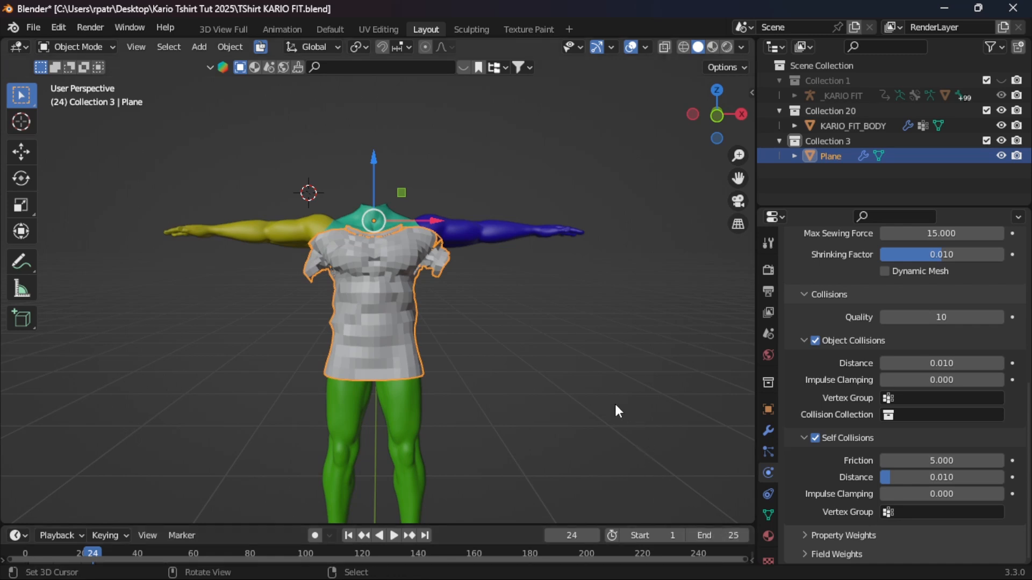
Step: Return to the first frame and scale the T-shirt up along global Z, lengthening its hem down the thighs
{"action": "left_click", "coordinate": [348, 536]}
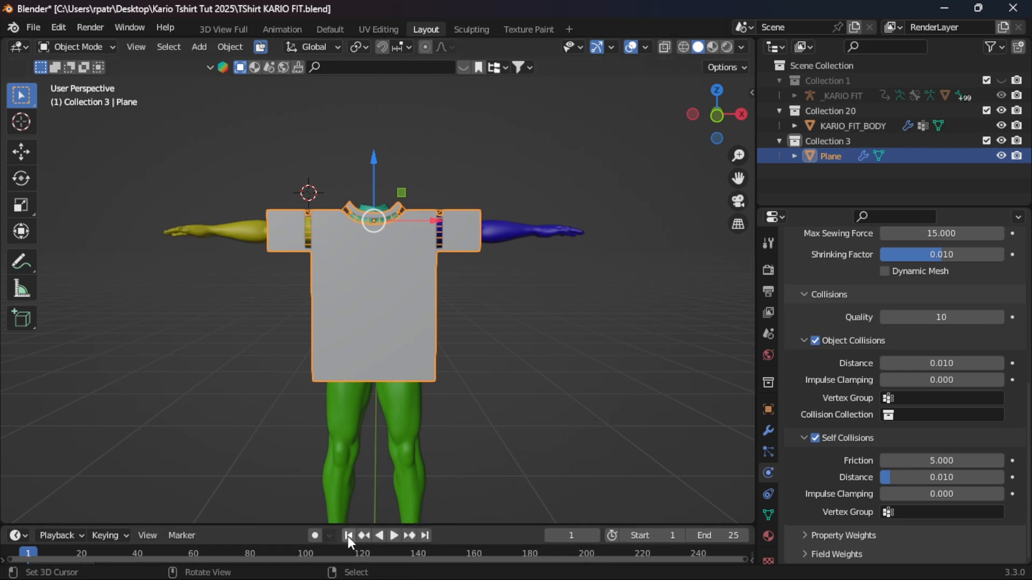
{"action": "middle_click_drag", "start_coordinate": [594, 344], "coordinate": [545, 338]}
{"action": "scroll", "coordinate": [578, 349], "scroll_direction": "up", "scroll_amount": 1}
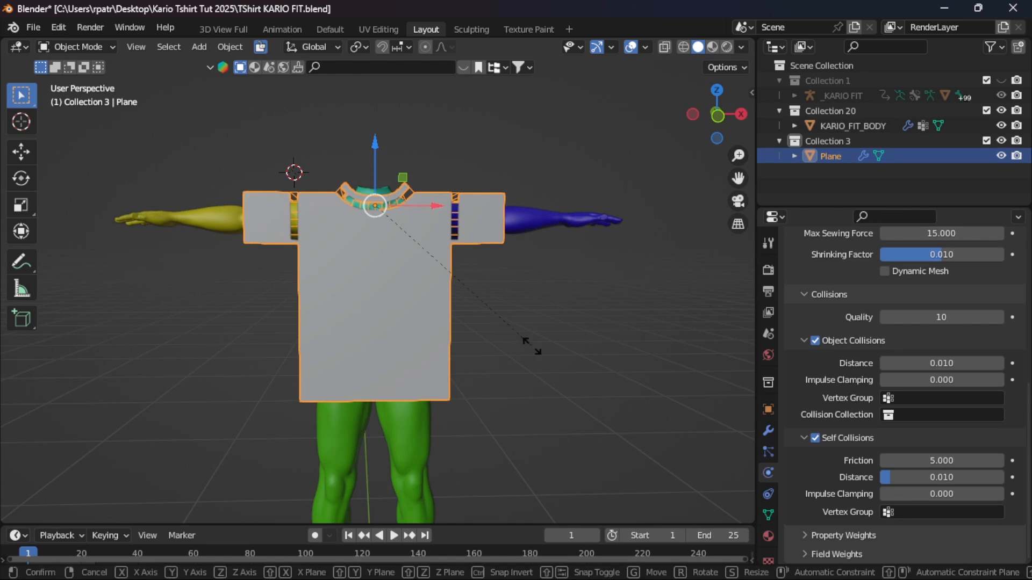
{"action": "key", "text": "s"}
{"action": "key", "text": "z"}
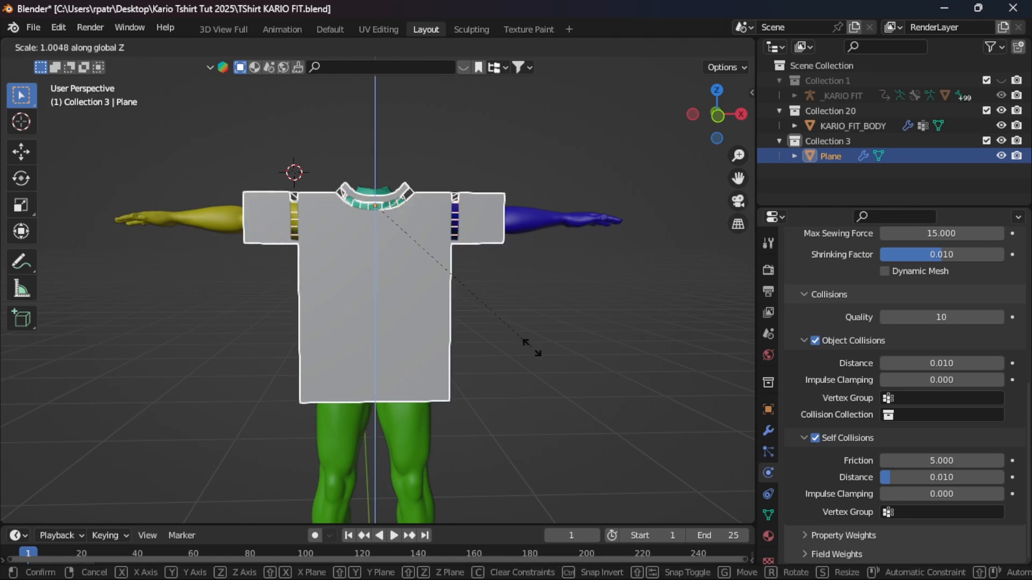
{"action": "left_click", "coordinate": [563, 379]}
{"action": "mouse_move", "coordinate": [542, 338]}
{"action": "middle_mouse_down"}
{"action": "mouse_move", "coordinate": [544, 401]}
{"action": "mouse_move", "coordinate": [278, 352]}
{"action": "mouse_move", "coordinate": [243, 376]}
{"action": "mouse_move", "coordinate": [246, 404]}
{"action": "mouse_move", "coordinate": [347, 406]}
{"action": "mouse_move", "coordinate": [418, 366]}
{"action": "mouse_move", "coordinate": [383, 222]}
{"action": "mouse_move", "coordinate": [372, 272]}
{"action": "mouse_move", "coordinate": [430, 335]}
{"action": "mouse_move", "coordinate": [622, 336]}
{"action": "mouse_move", "coordinate": [542, 257]}
{"action": "mouse_move", "coordinate": [536, 375]}
{"action": "mouse_move", "coordinate": [538, 347]}
{"action": "middle_mouse_up"}
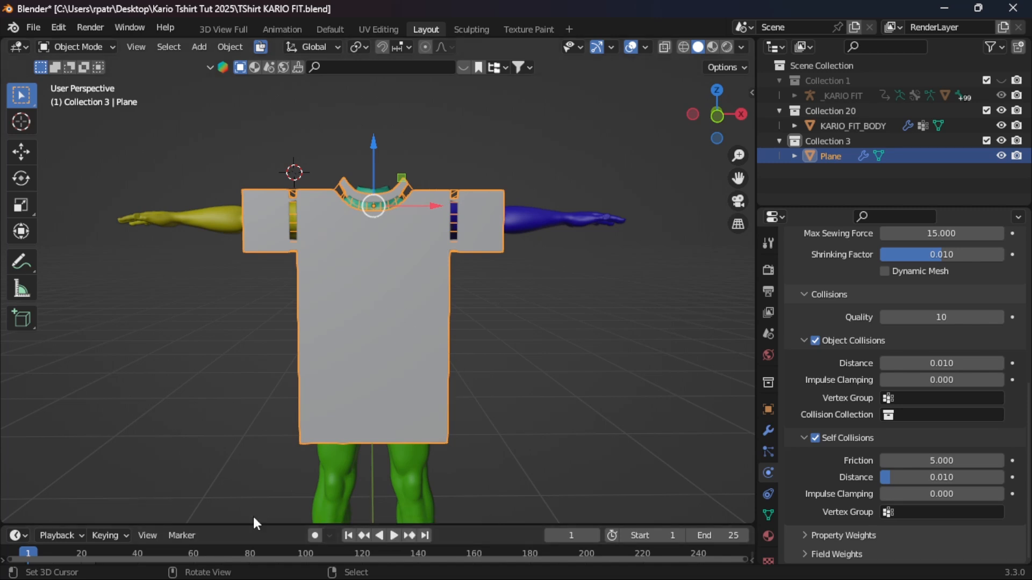
Step: Run the cloth simulation on the lengthened T-shirt and stop it at frame 11
{"action": "left_click", "coordinate": [393, 536]}
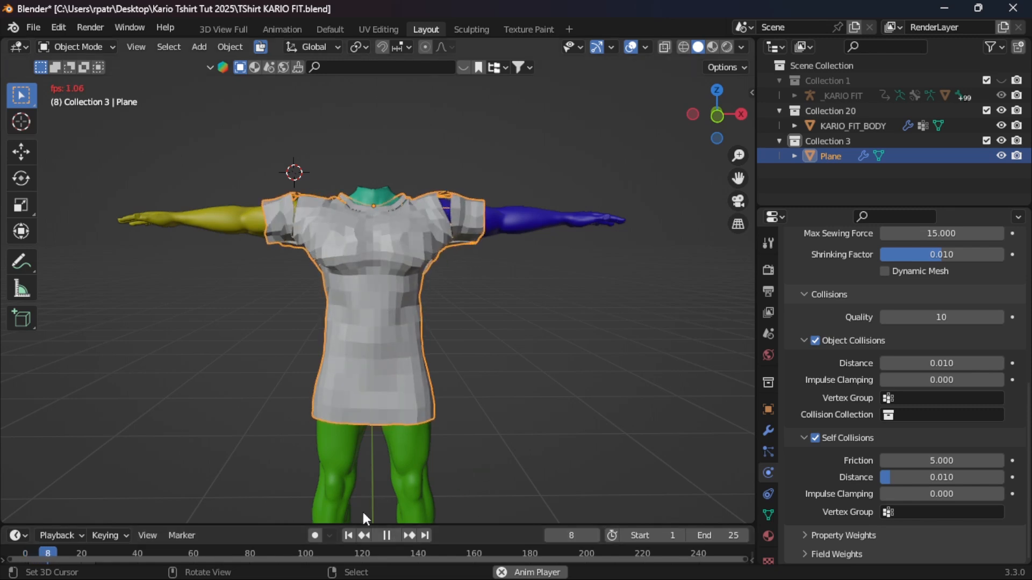
{"action": "left_click", "coordinate": [389, 537]}
{"action": "middle_click_drag", "start_coordinate": [512, 354], "coordinate": [533, 371]}
Step: Apply Shade Smooth to the simulated T-shirt
{"action": "left_click", "coordinate": [228, 48]}
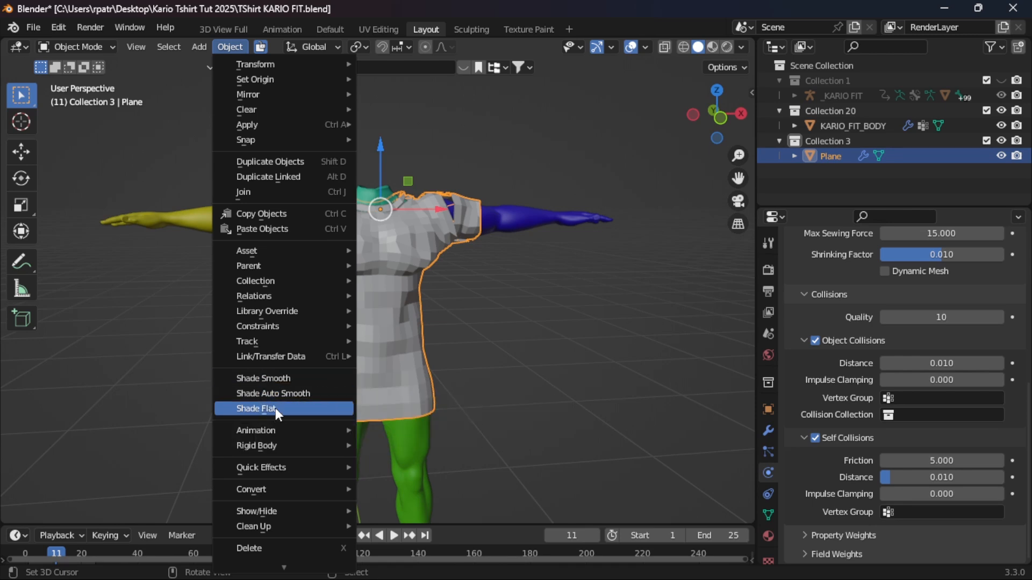
{"action": "left_click", "coordinate": [289, 380]}
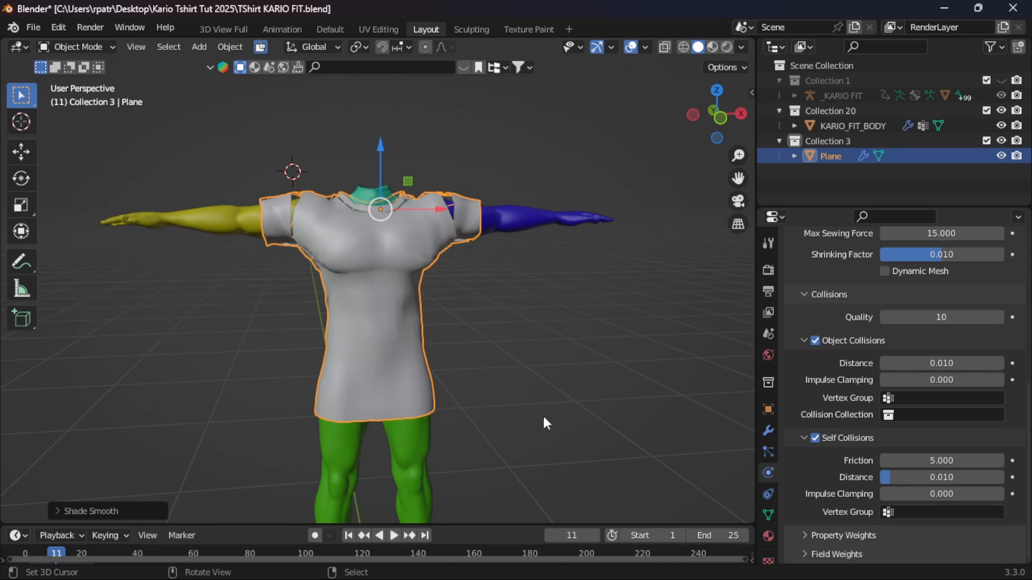
{"action": "middle_click_drag", "start_coordinate": [514, 376], "coordinate": [520, 350]}
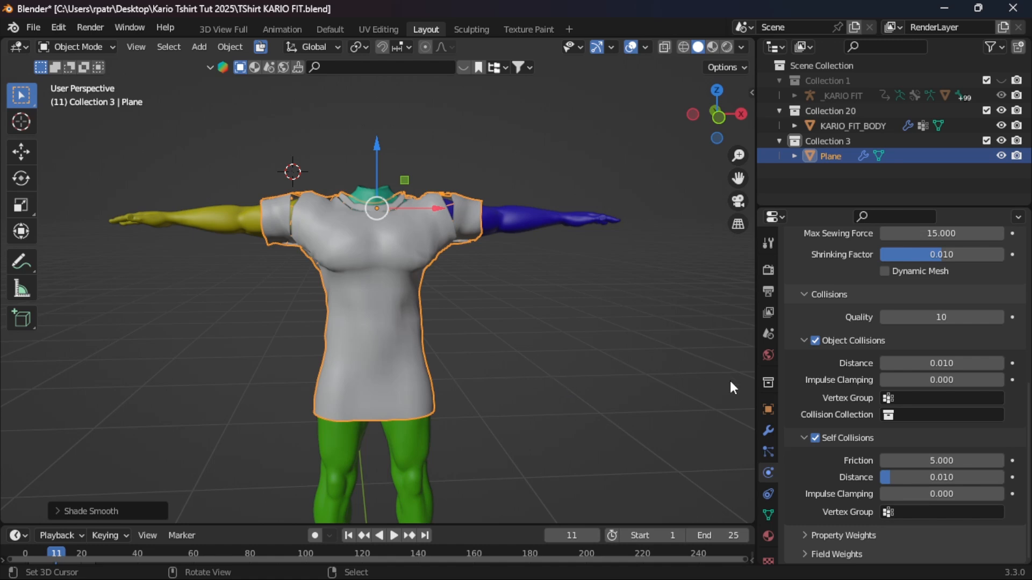
Step: Apply the Cloth modifier to bake the draped T-shirt shape, and return to the first frame
{"action": "left_click", "coordinate": [769, 431]}
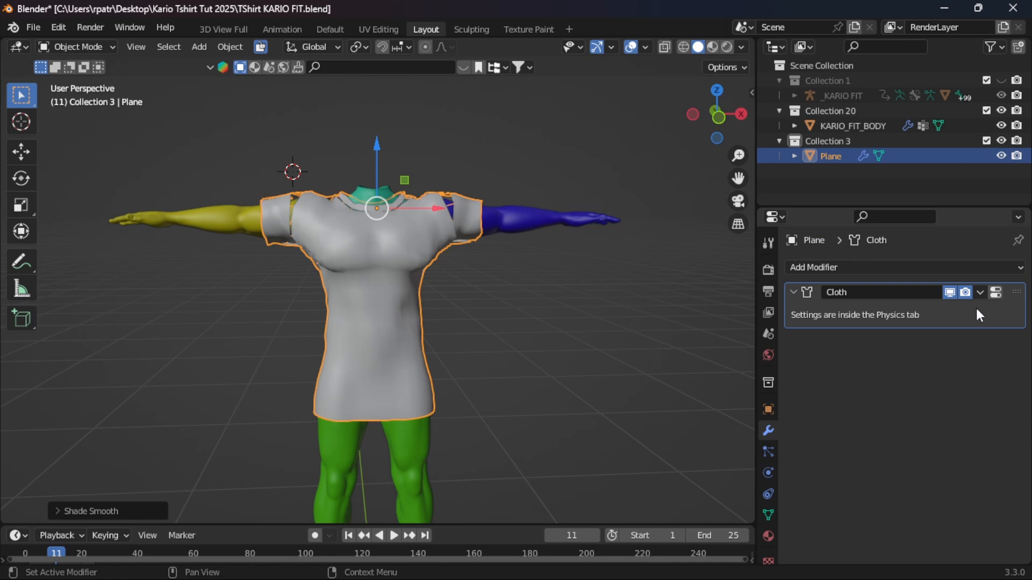
{"action": "left_click", "coordinate": [979, 291]}
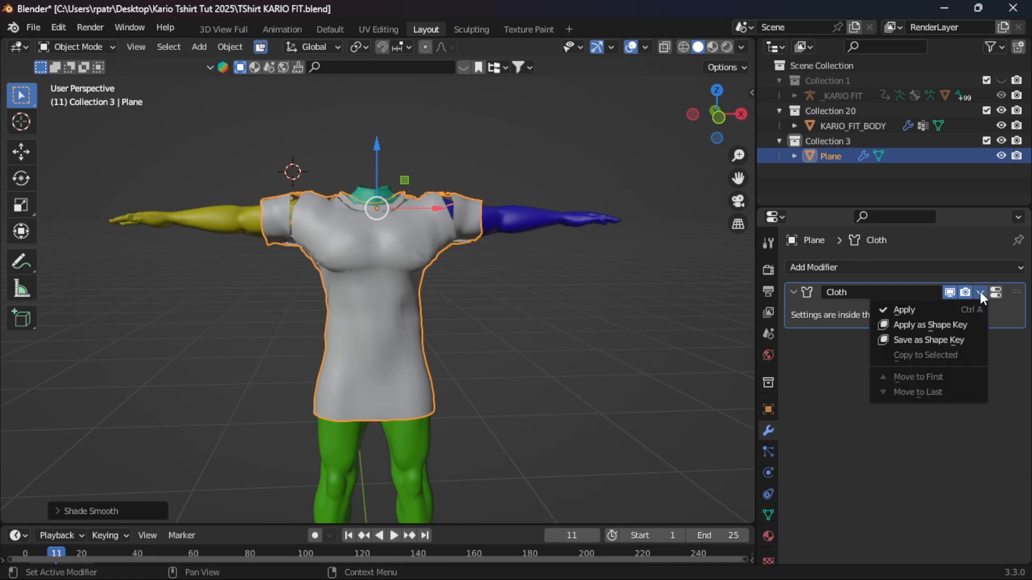
{"action": "left_click", "coordinate": [911, 311]}
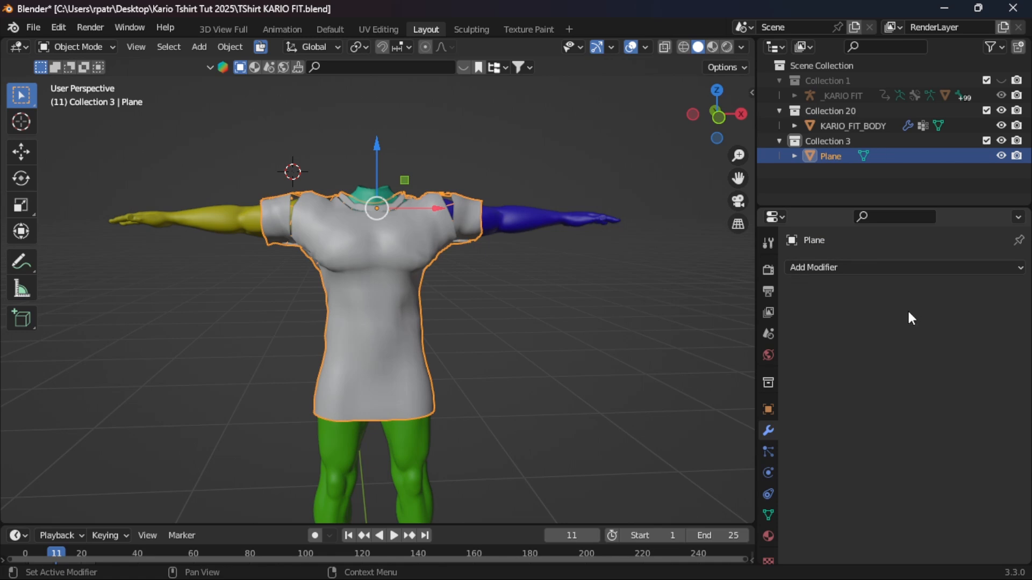
{"action": "left_click", "coordinate": [348, 536]}
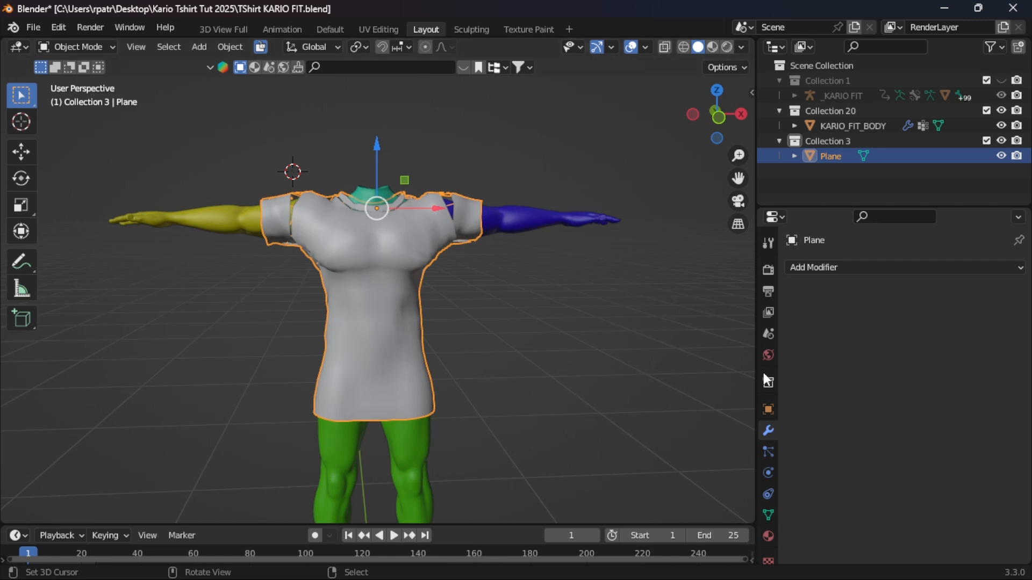
Step: Add a Weld modifier to the T-shirt
{"action": "left_click", "coordinate": [834, 267]}
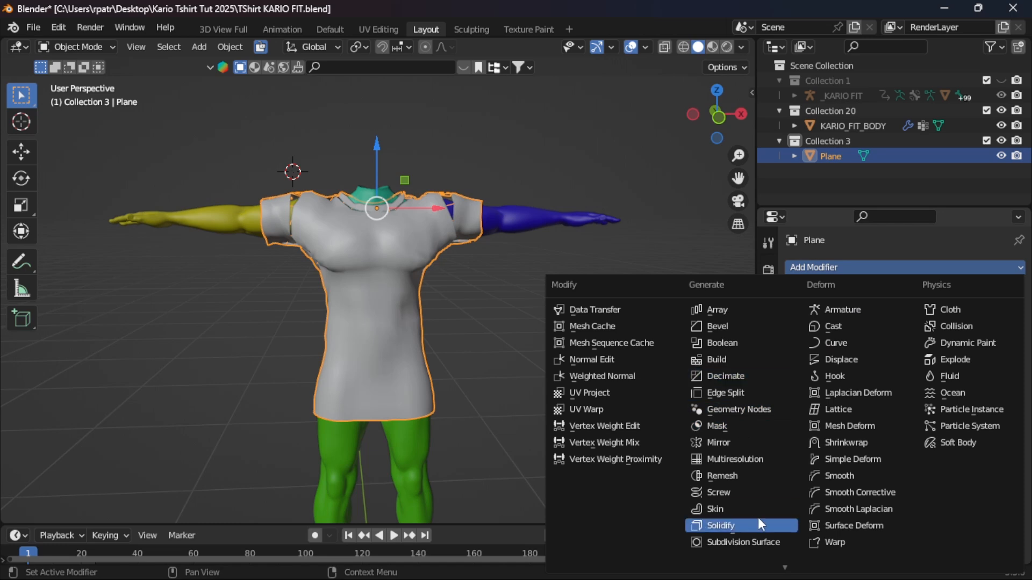
{"action": "scroll", "coordinate": [758, 518], "scroll_direction": "down", "scroll_amount": 1}
{"action": "scroll", "coordinate": [760, 533], "scroll_direction": "down", "scroll_amount": 2}
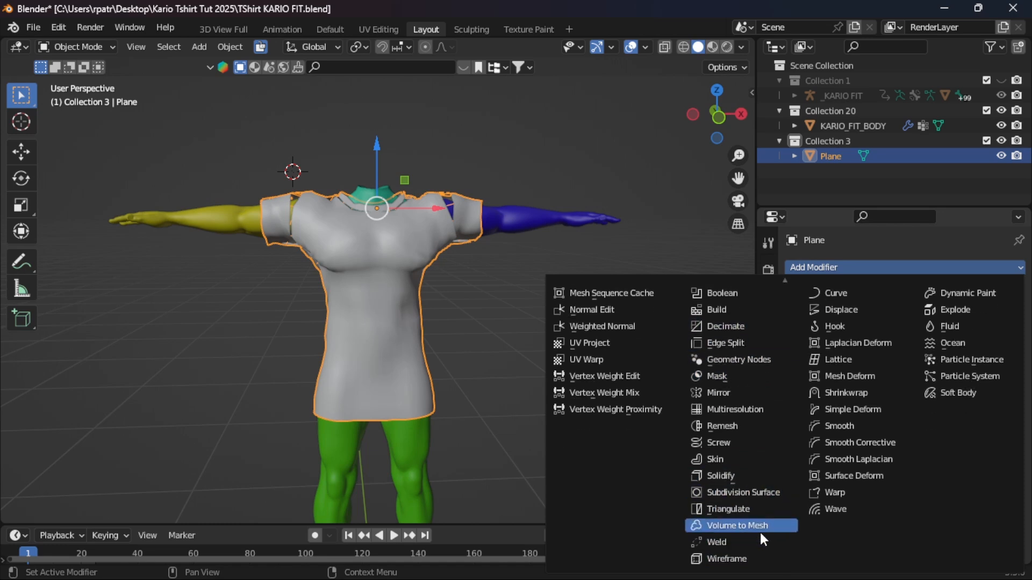
{"action": "scroll", "coordinate": [760, 527], "scroll_direction": "up", "scroll_amount": 3}
{"action": "scroll", "coordinate": [747, 517], "scroll_direction": "down", "scroll_amount": 2}
{"action": "scroll", "coordinate": [746, 515], "scroll_direction": "up", "scroll_amount": 2}
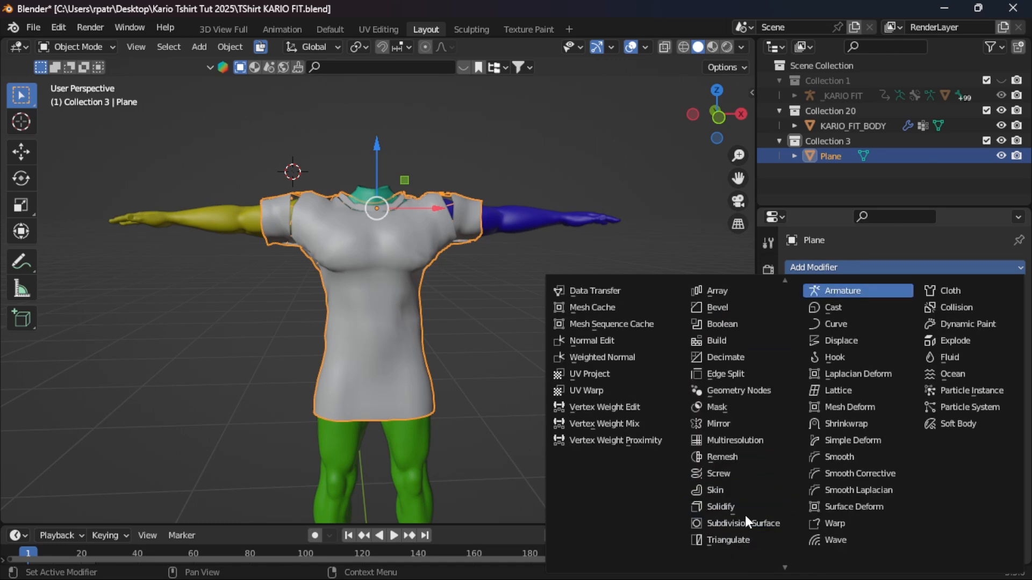
{"action": "scroll", "coordinate": [738, 531], "scroll_direction": "down", "scroll_amount": 2}
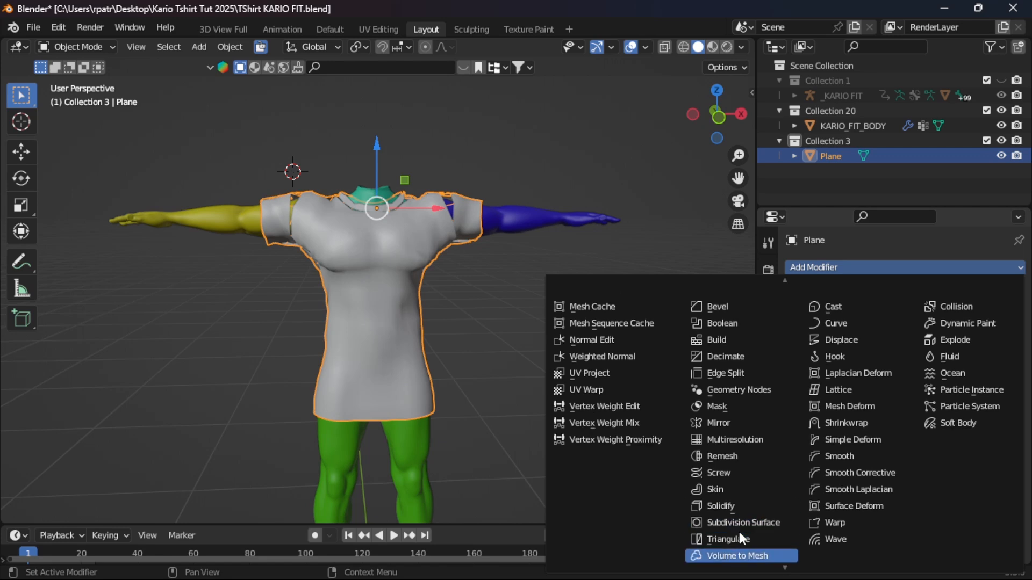
{"action": "scroll", "coordinate": [739, 534], "scroll_direction": "down", "scroll_amount": 1}
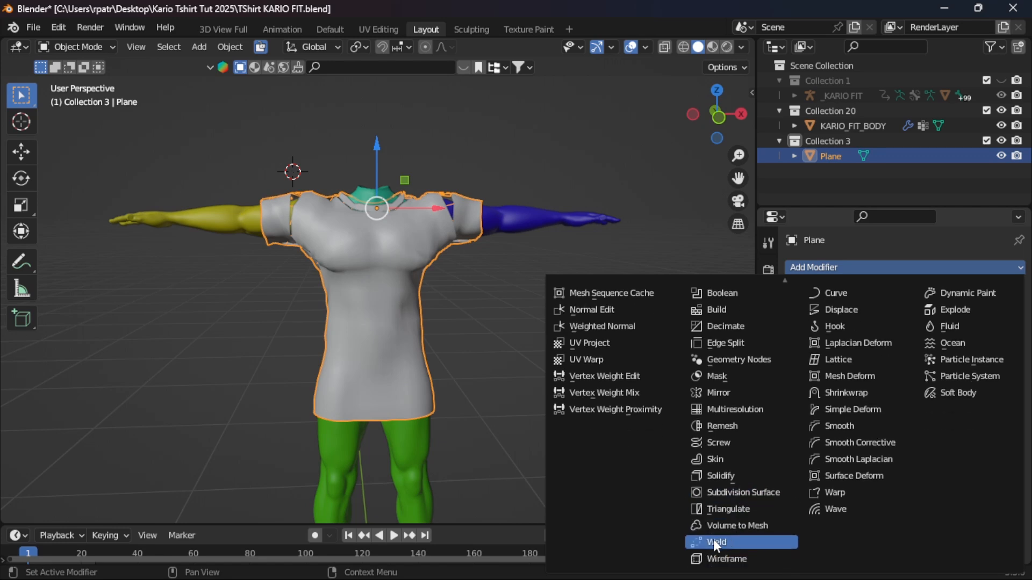
{"action": "left_click", "coordinate": [715, 541]}
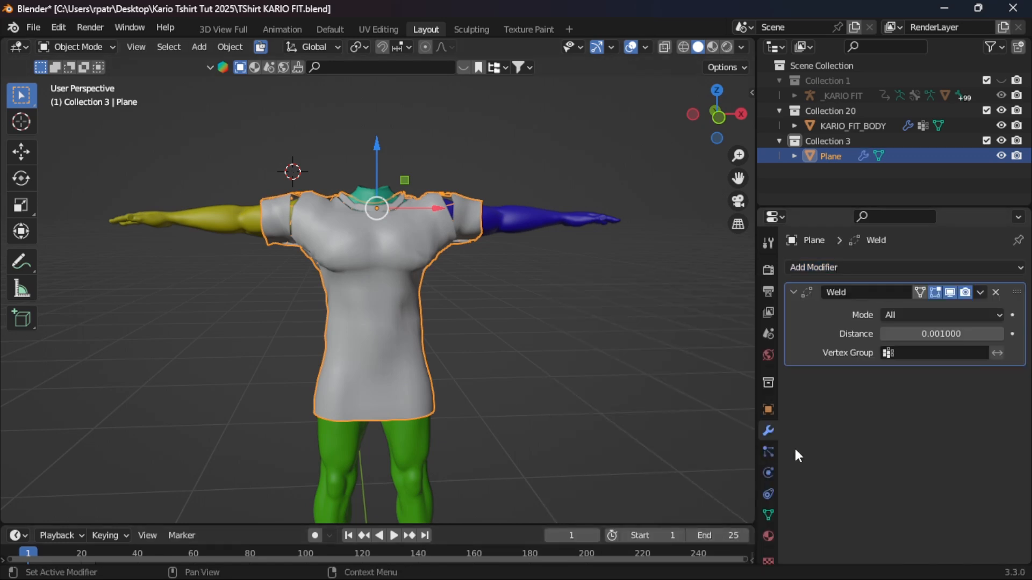
Step: Set the Weld modifier's mode to Connected and its distance to 10
{"action": "left_click", "coordinate": [997, 315]}
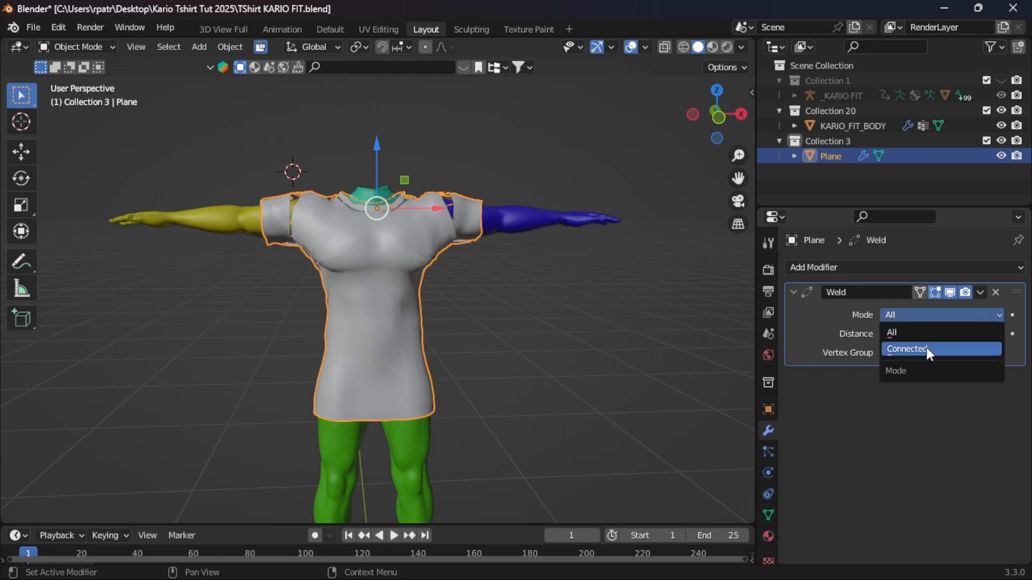
{"action": "left_click", "coordinate": [917, 349]}
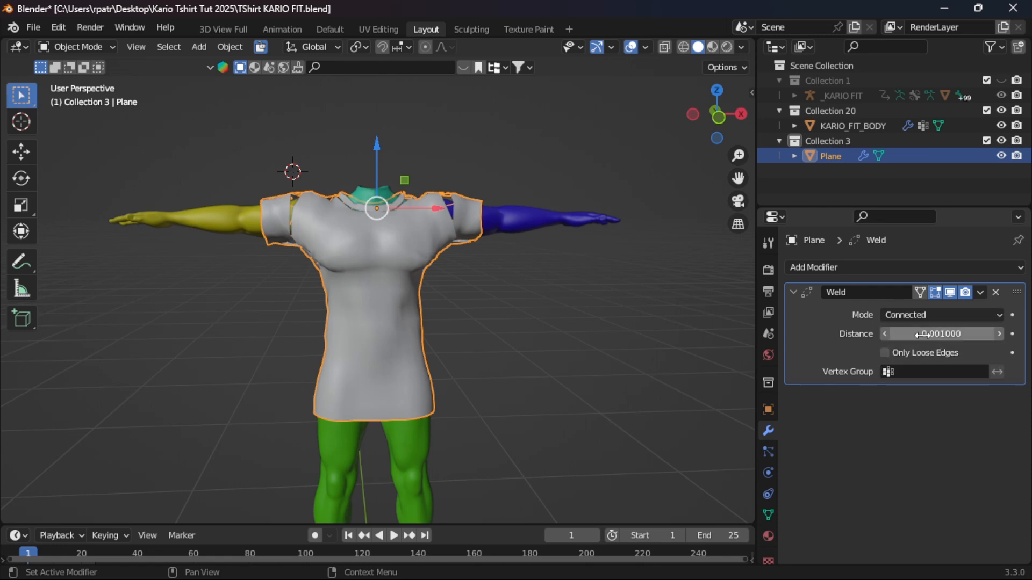
{"action": "left_click", "coordinate": [924, 334]}
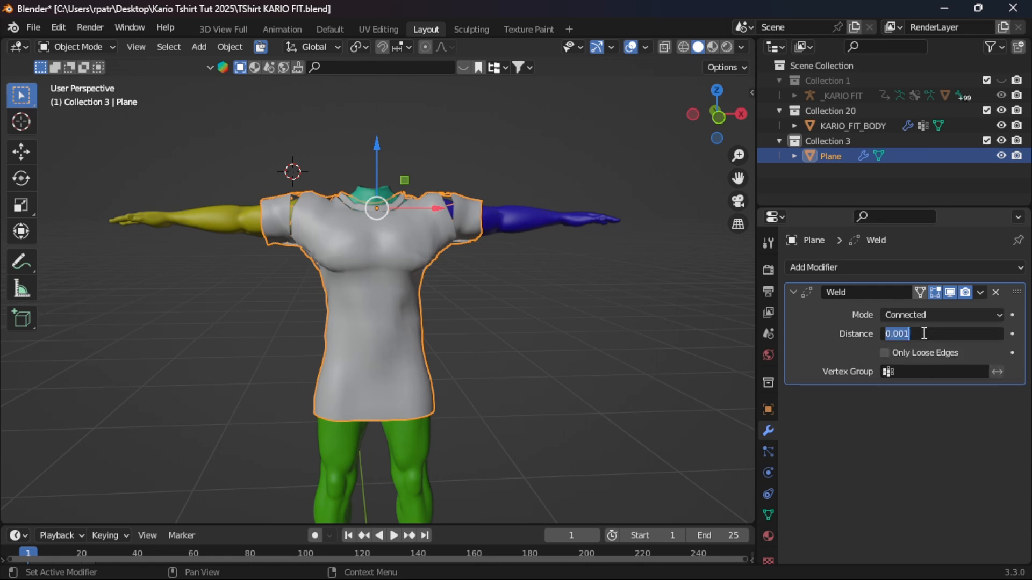
{"action": "type", "text": "10"}
{"action": "key", "text": "Return"}
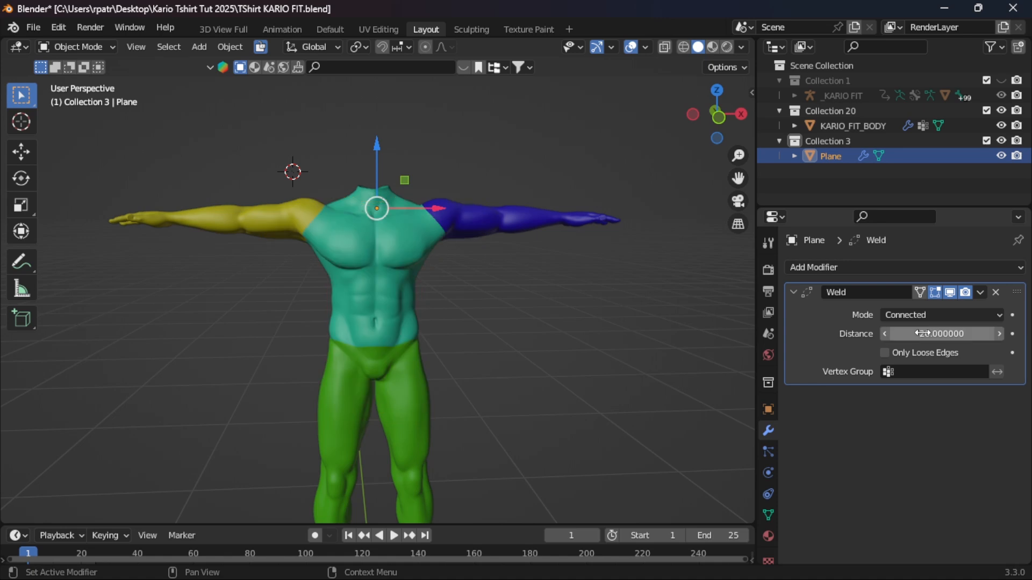
Step: Set the Weld modifier's distance to 1
{"action": "scroll", "coordinate": [533, 410], "scroll_direction": "down", "scroll_amount": 5}
{"action": "scroll", "coordinate": [533, 411], "scroll_direction": "up", "scroll_amount": 3}
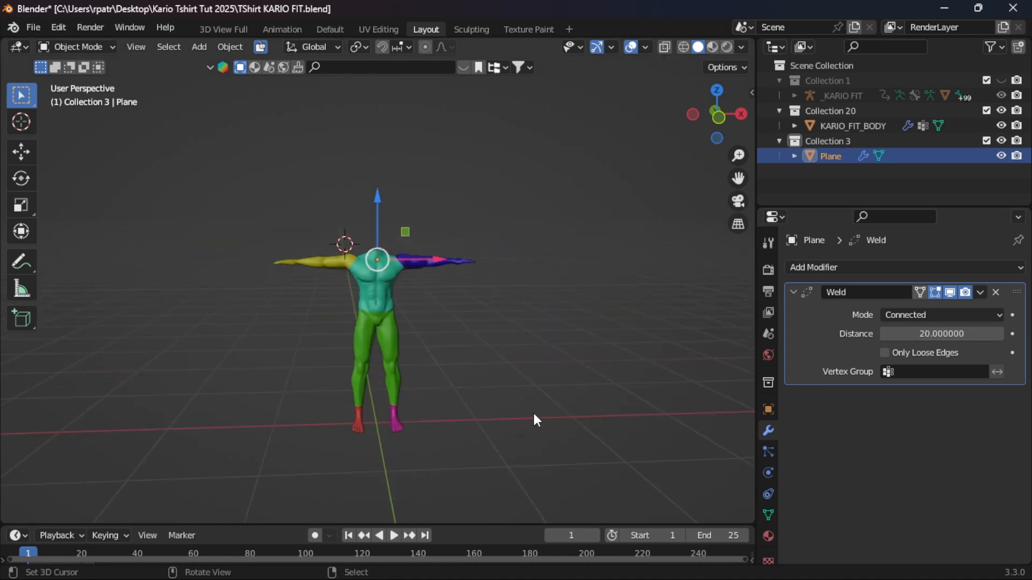
{"action": "scroll", "coordinate": [535, 419], "scroll_direction": "up", "scroll_amount": 2}
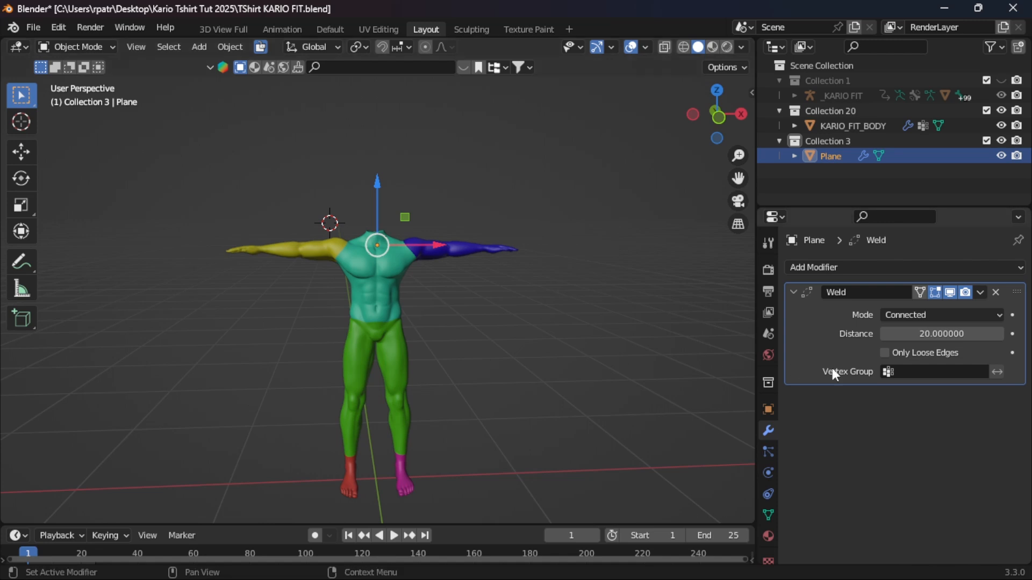
{"action": "left_click", "coordinate": [906, 337]}
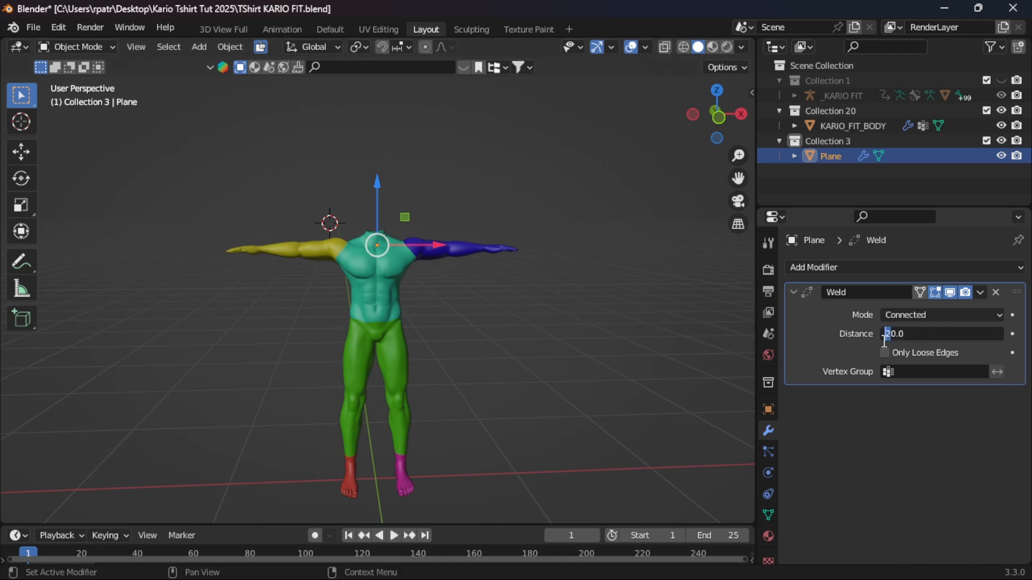
{"action": "left_click_drag", "start_coordinate": [904, 335], "coordinate": [874, 337]}
{"action": "type", "text": "1"}
{"action": "key", "text": "Return"}
{"action": "middle_click_drag", "start_coordinate": [476, 293], "coordinate": [450, 345]}
{"action": "scroll", "coordinate": [451, 346], "scroll_direction": "up", "scroll_amount": 5}
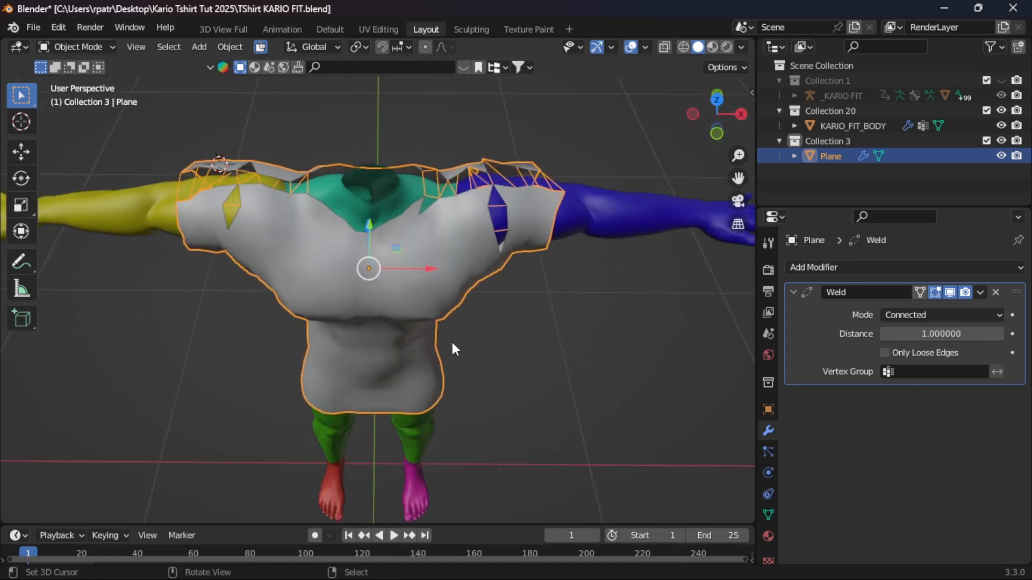
Step: Set the Weld modifier's distance to 5
{"action": "left_click", "coordinate": [886, 334]}
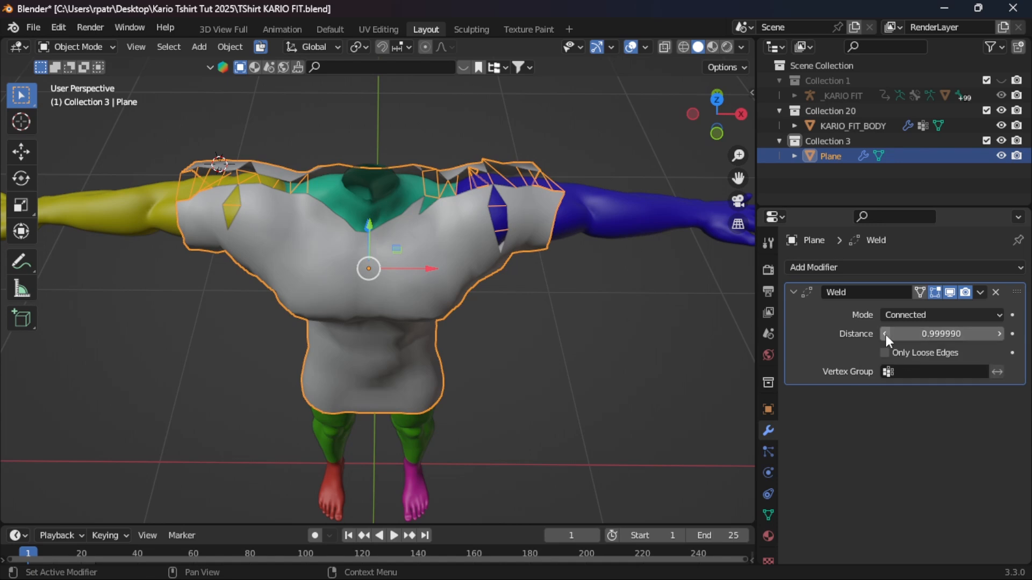
{"action": "left_click", "coordinate": [913, 334]}
{"action": "left_click_drag", "start_coordinate": [929, 334], "coordinate": [880, 336]}
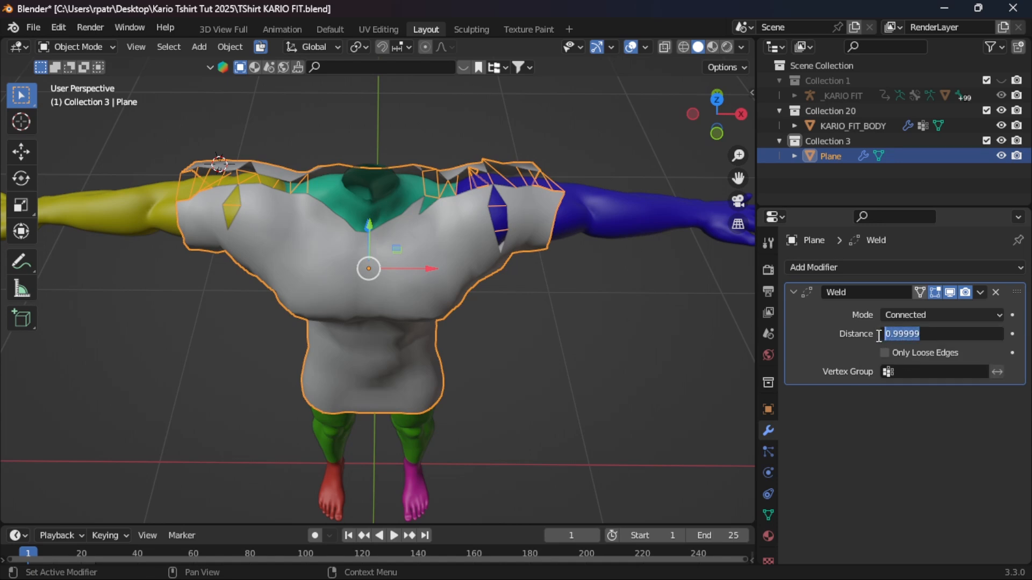
{"action": "left_click", "coordinate": [853, 329]}
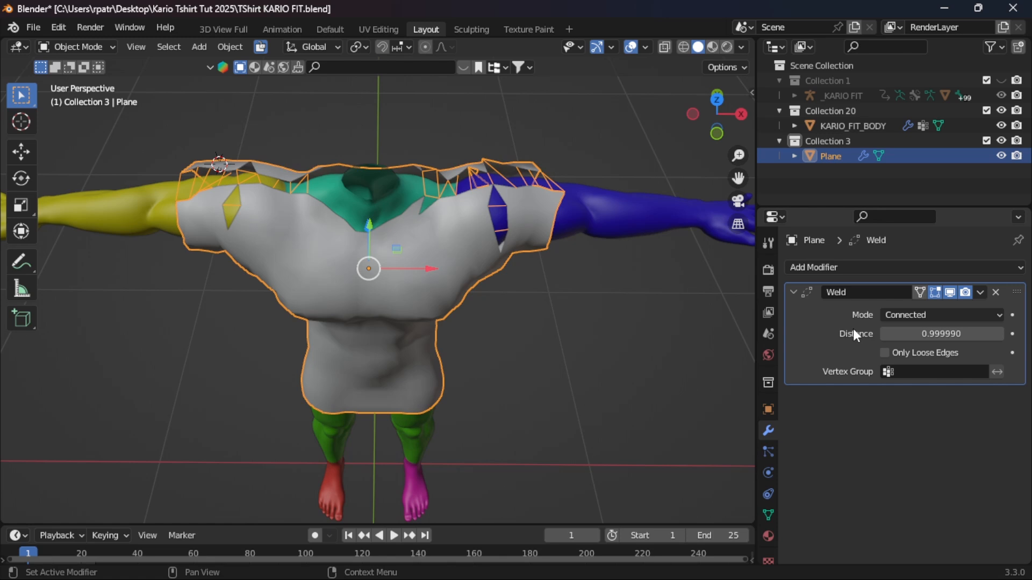
{"action": "left_click", "coordinate": [901, 330]}
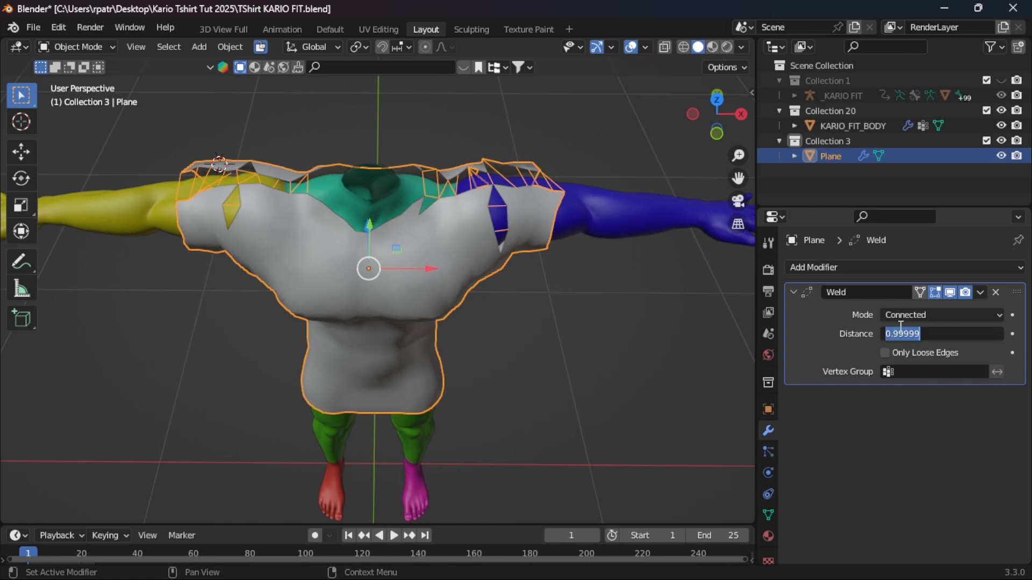
{"action": "type", "text": "5.0"}
{"action": "key", "text": "Return"}
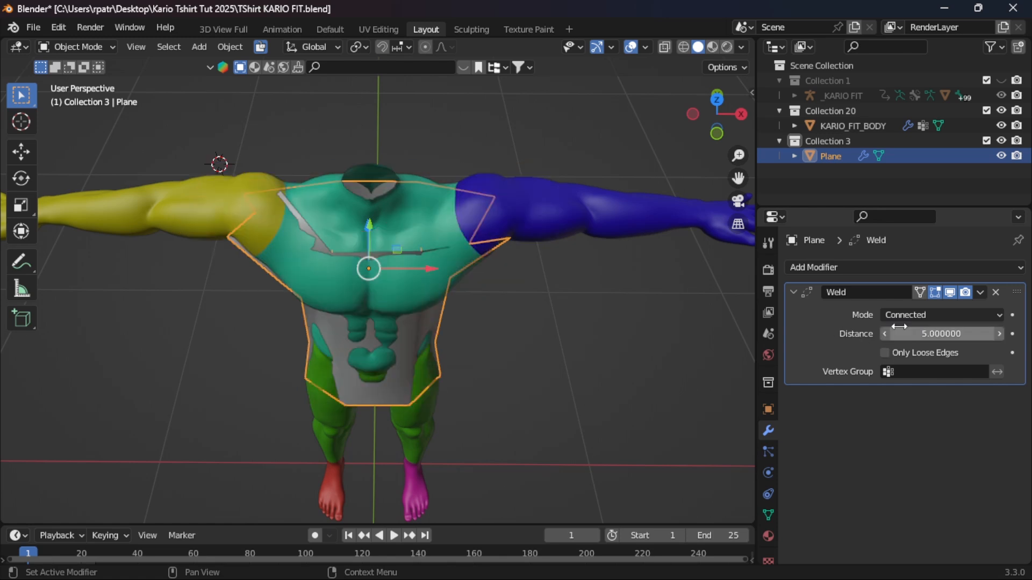
Step: Restrict the Weld modifier to only loose edges and check the T-shirt's shape around the body
{"action": "middle_click_drag", "start_coordinate": [682, 384], "coordinate": [540, 302]}
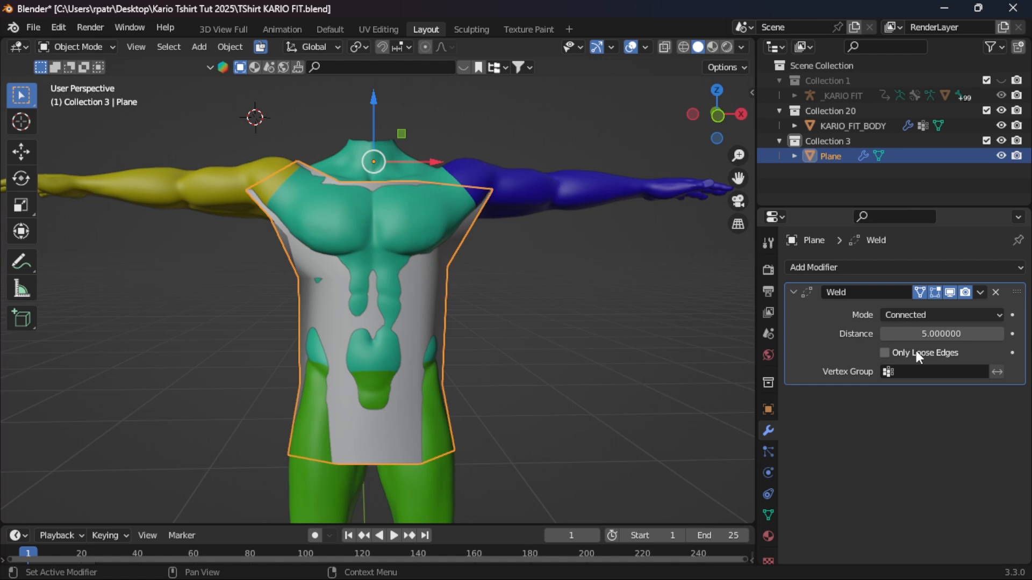
{"action": "left_click", "coordinate": [885, 352]}
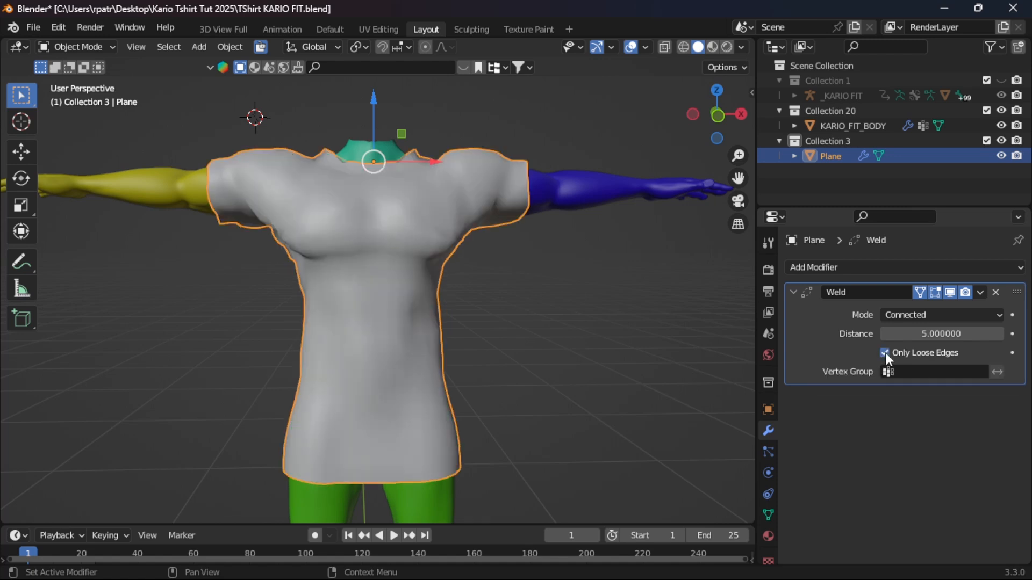
{"action": "middle_click_drag", "start_coordinate": [535, 232], "coordinate": [592, 278]}
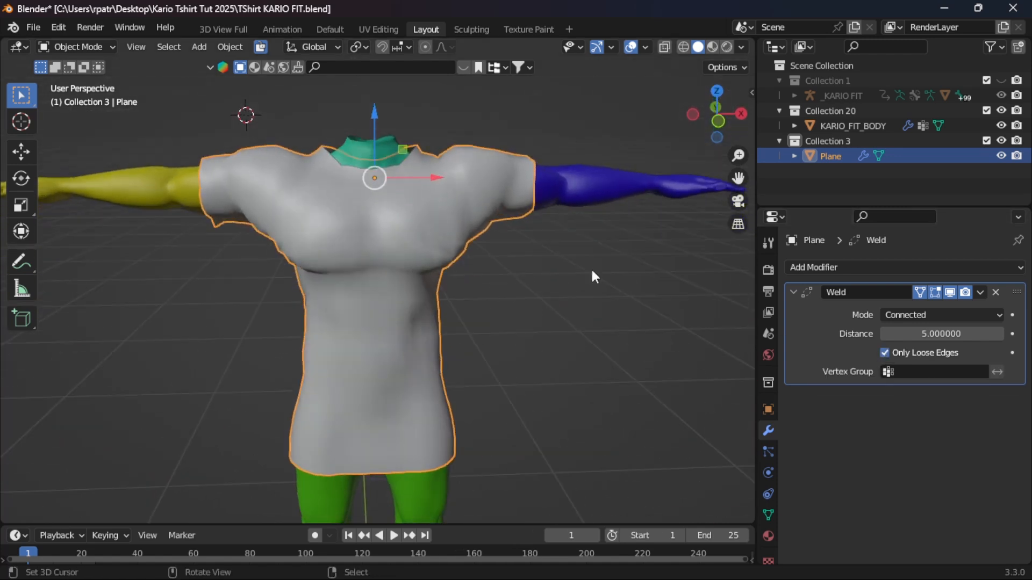
{"action": "scroll", "coordinate": [534, 357], "scroll_direction": "down", "scroll_amount": 2}
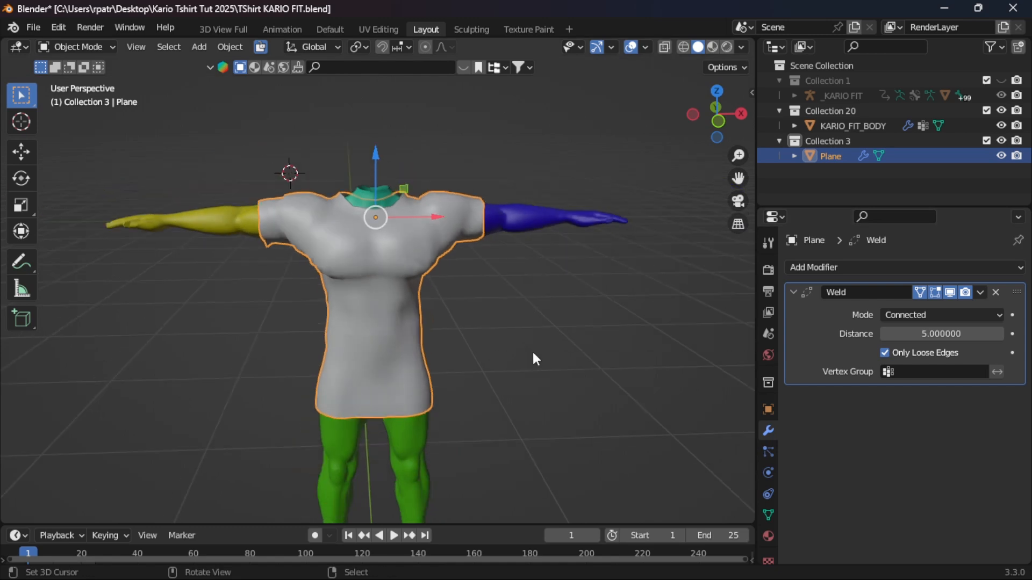
{"action": "middle_click_drag", "start_coordinate": [534, 356], "coordinate": [656, 390]}
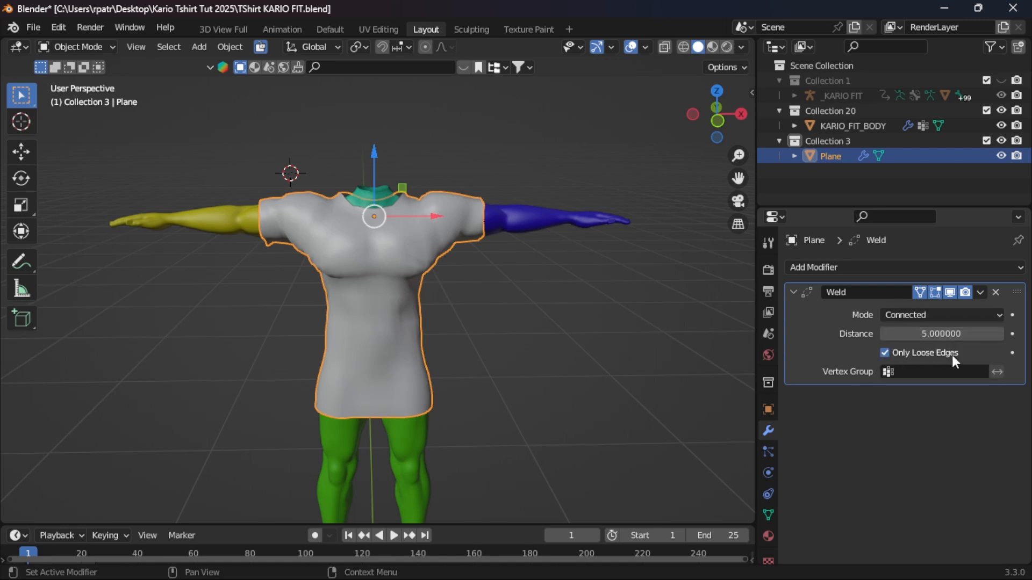
Step: Apply the Weld modifier to the T-shirt and inspect the welded mesh in Edit Mode, returning to Object Mode
{"action": "left_click", "coordinate": [979, 290]}
{"action": "left_click", "coordinate": [914, 308]}
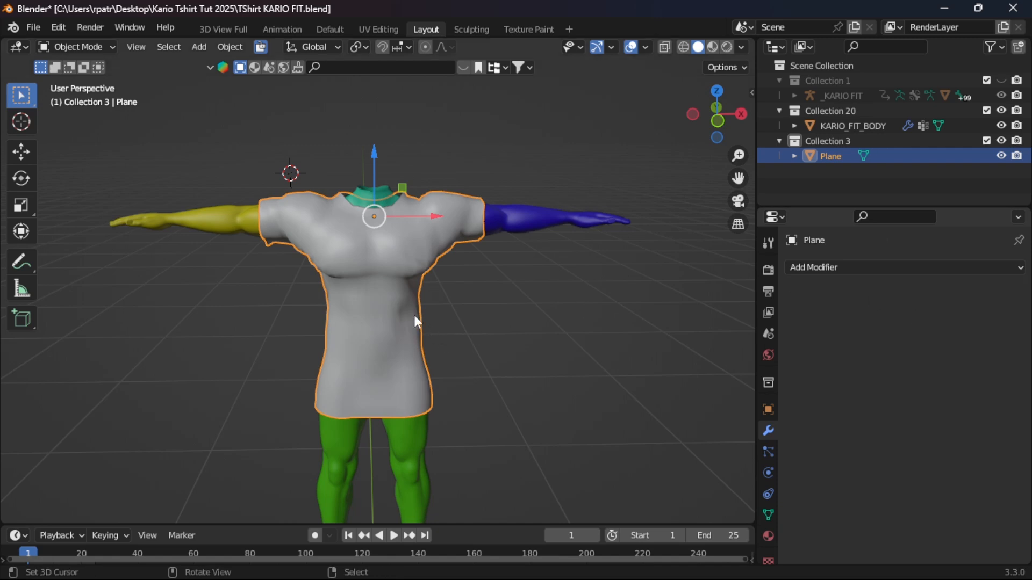
{"action": "key", "text": "Tab"}
{"action": "middle_click_drag", "start_coordinate": [490, 290], "coordinate": [419, 316]}
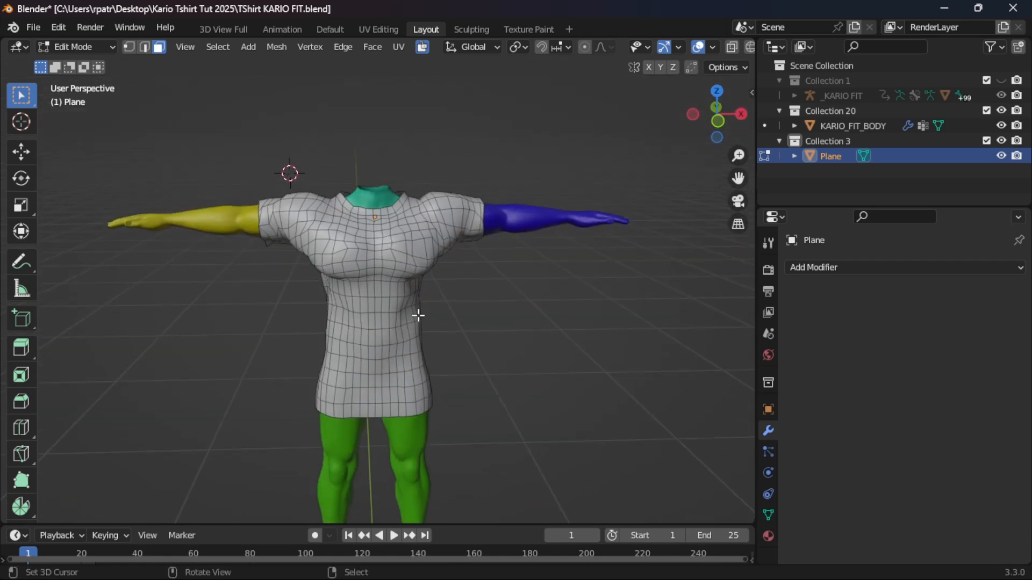
{"action": "key", "text": "Tab"}
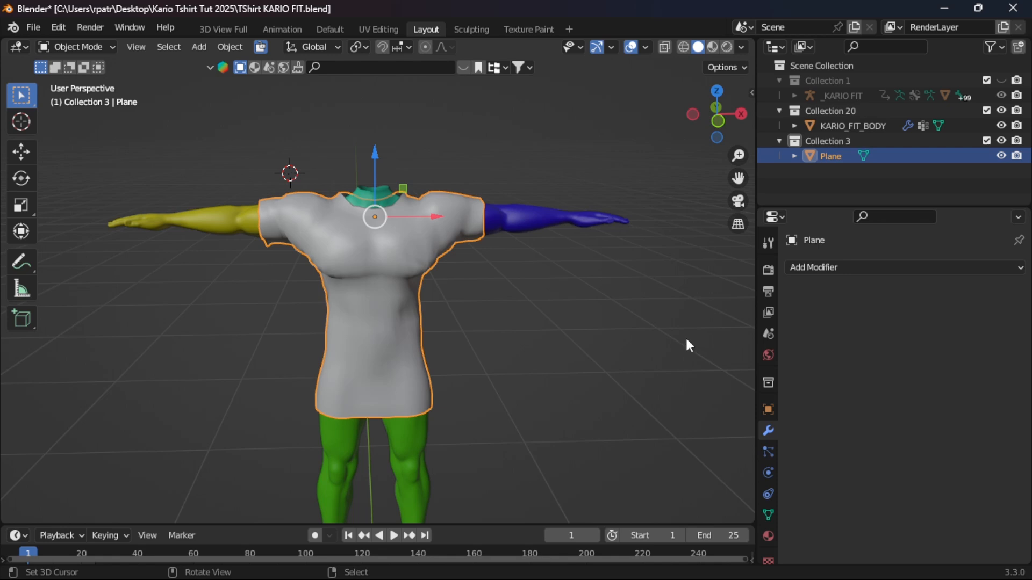
Step: Add Cloth physics to the welded T-shirt with 15 quality steps
{"action": "left_click", "coordinate": [769, 473]}
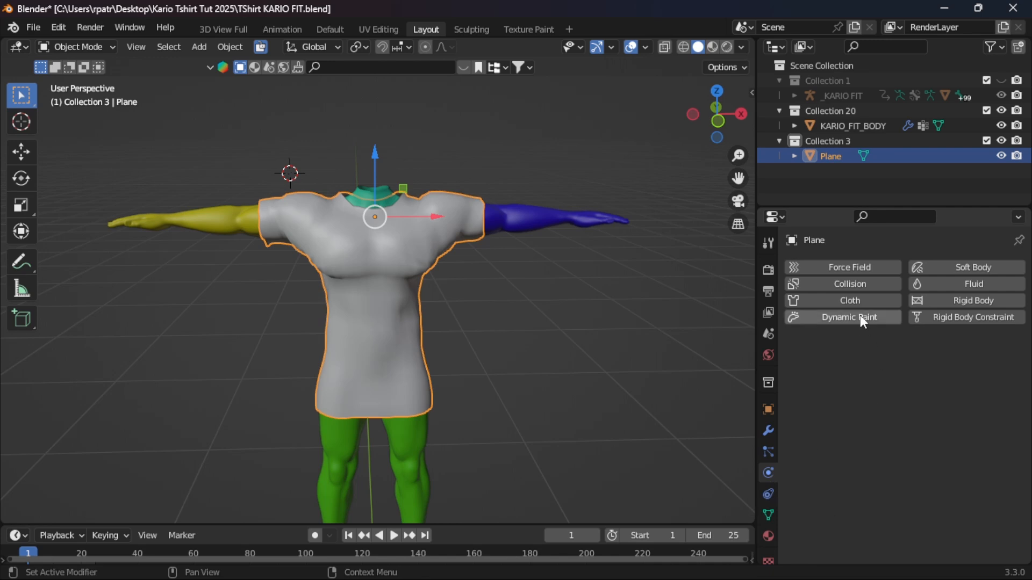
{"action": "left_click", "coordinate": [823, 299]}
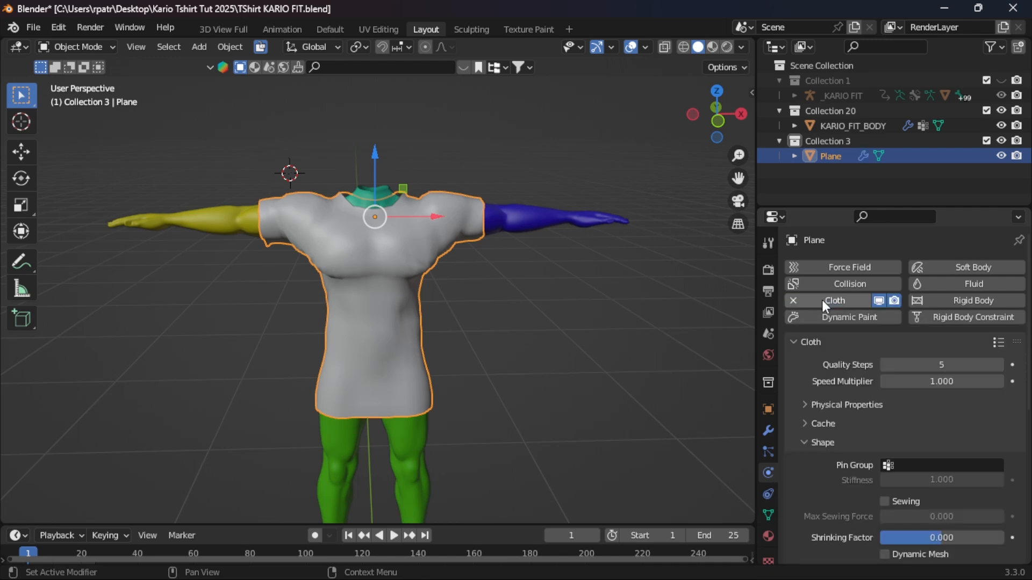
{"action": "left_click", "coordinate": [938, 364]}
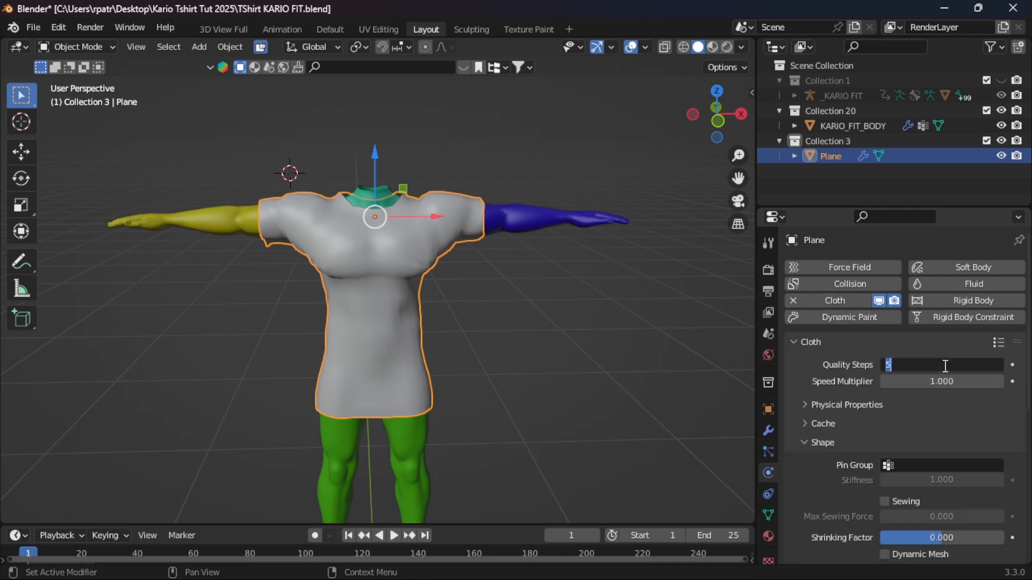
{"action": "type", "text": "15"}
{"action": "key", "text": "Return"}
Step: Set the cloth's collision quality to 10 and its object collision distance to 0.01
{"action": "scroll", "coordinate": [932, 408], "scroll_direction": "down", "scroll_amount": 5}
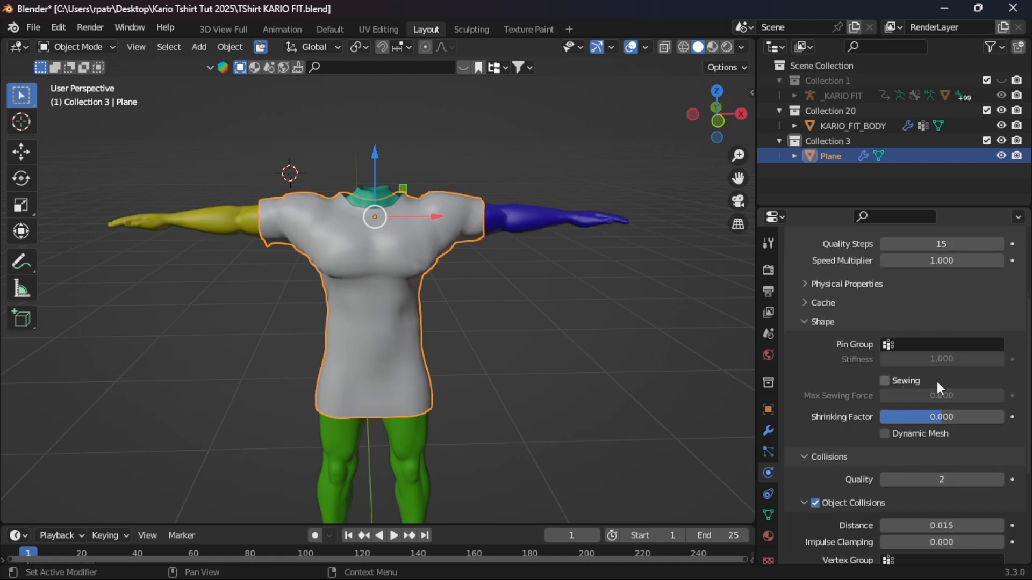
{"action": "left_click", "coordinate": [808, 322]}
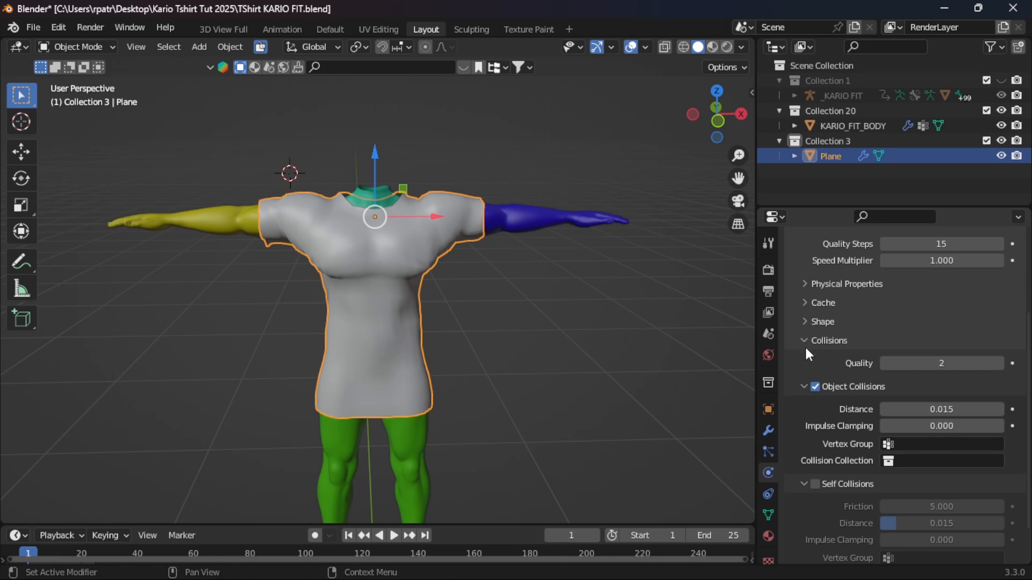
{"action": "scroll", "coordinate": [915, 375], "scroll_direction": "down", "scroll_amount": 1}
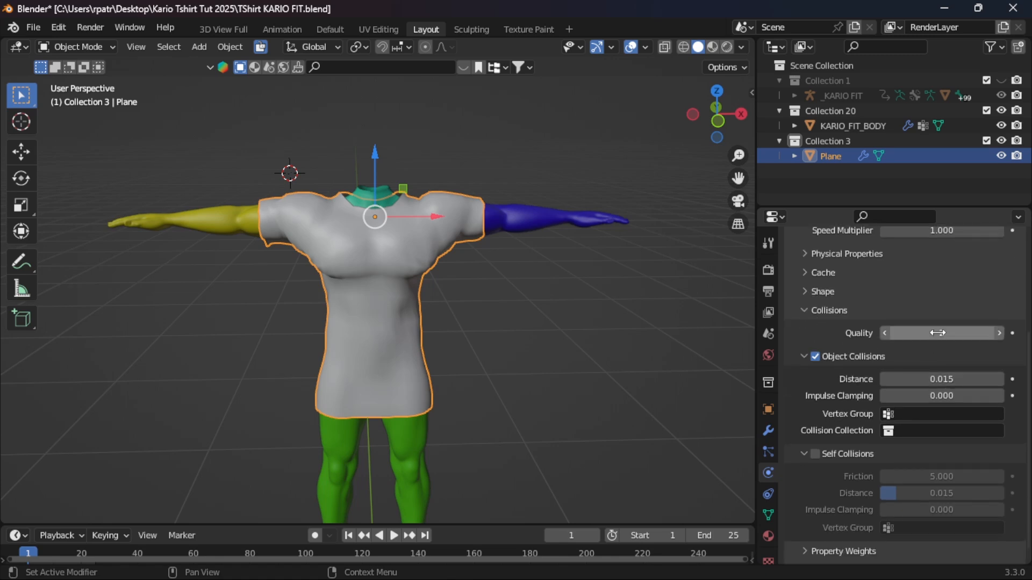
{"action": "left_click", "coordinate": [938, 333]}
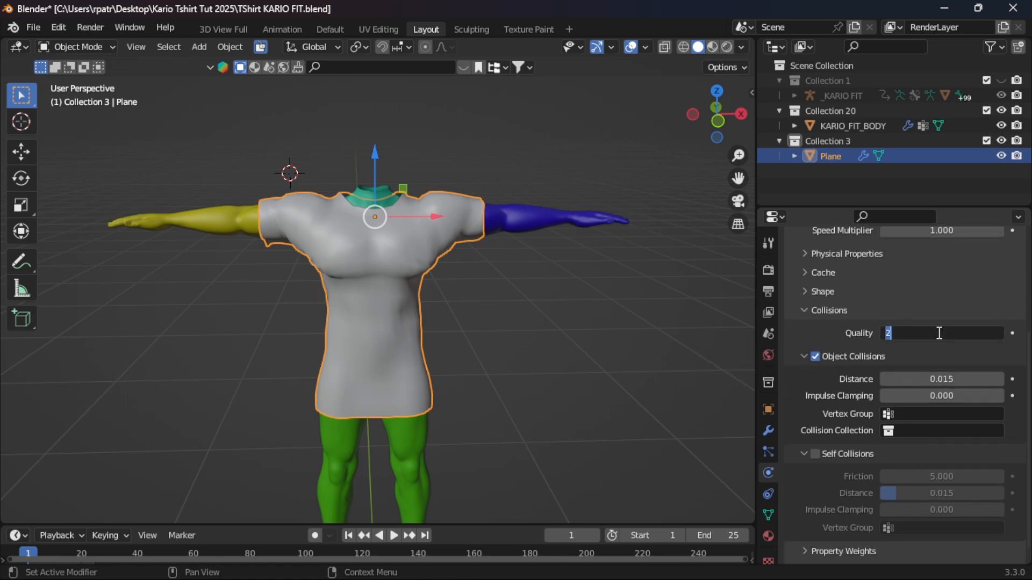
{"action": "type", "text": "10"}
{"action": "key", "text": "Return"}
{"action": "left_click", "coordinate": [956, 382]}
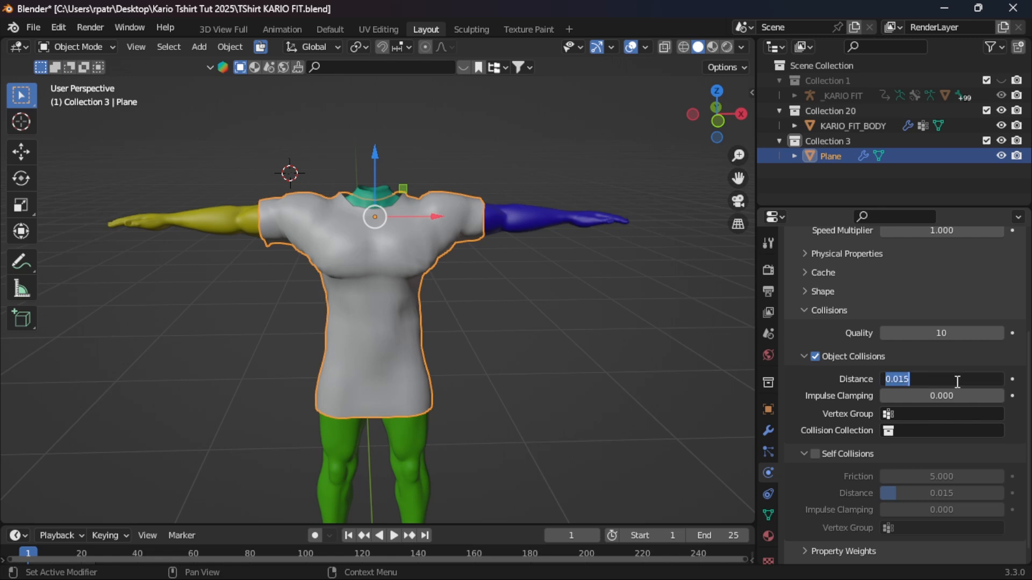
{"action": "type", "text": "0.01"}
{"action": "key", "text": "Return"}
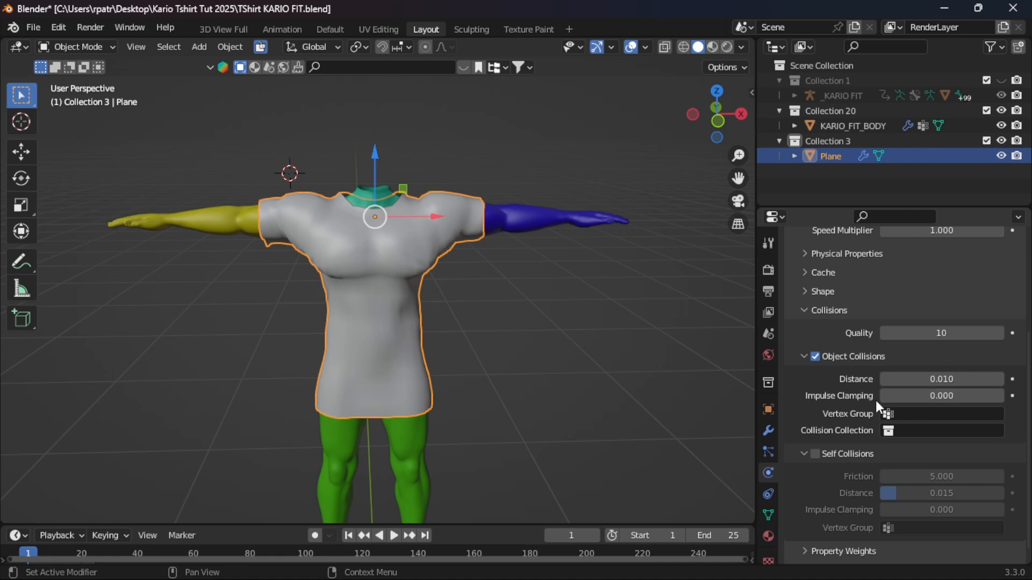
Step: Enable self collisions for the cloth with a distance of 0.01
{"action": "left_click", "coordinate": [815, 454]}
{"action": "scroll", "coordinate": [833, 466], "scroll_direction": "down", "scroll_amount": 1}
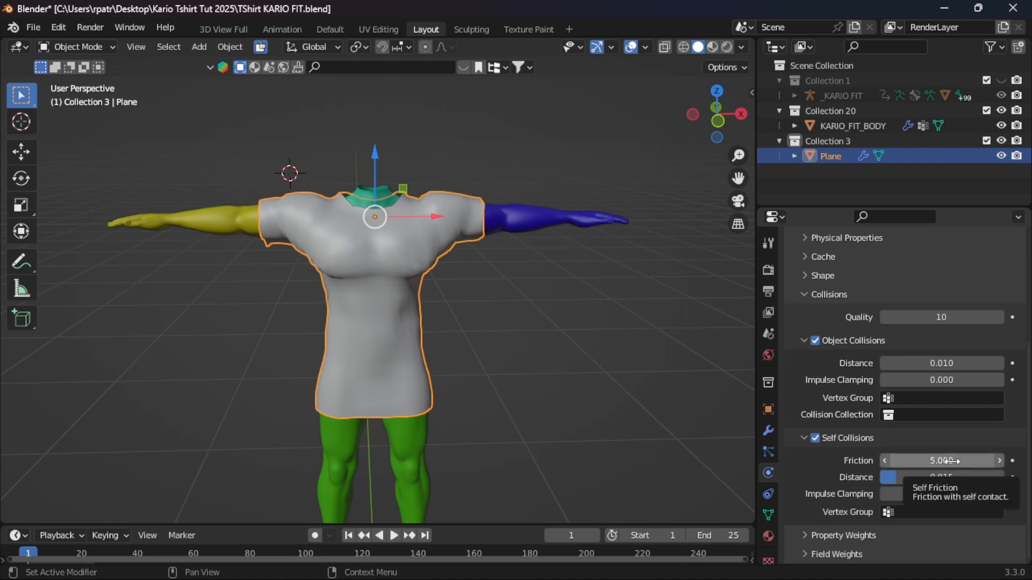
{"action": "left_click", "coordinate": [942, 477]}
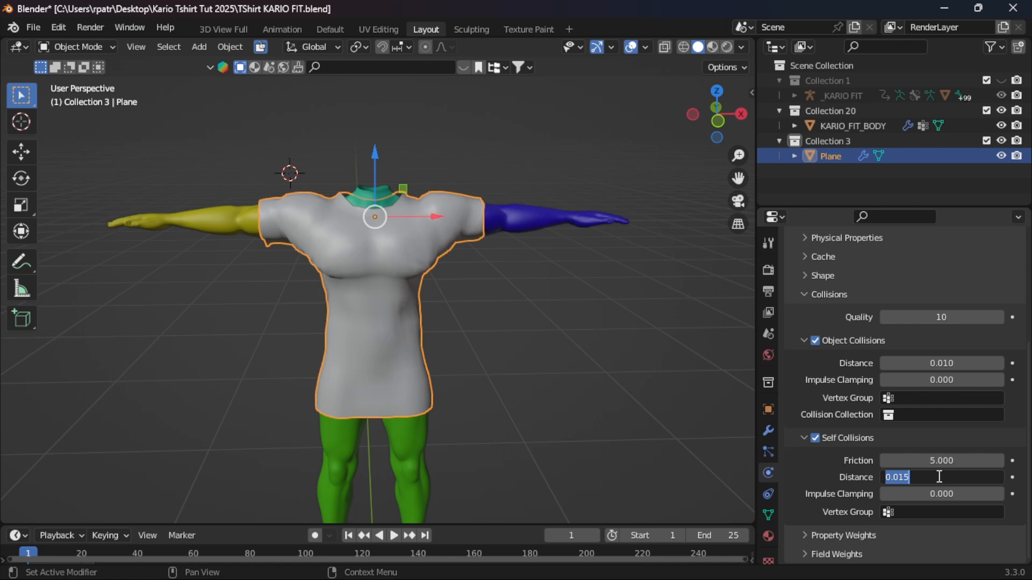
{"action": "type", "text": "0.01"}
{"action": "key", "text": "Return"}
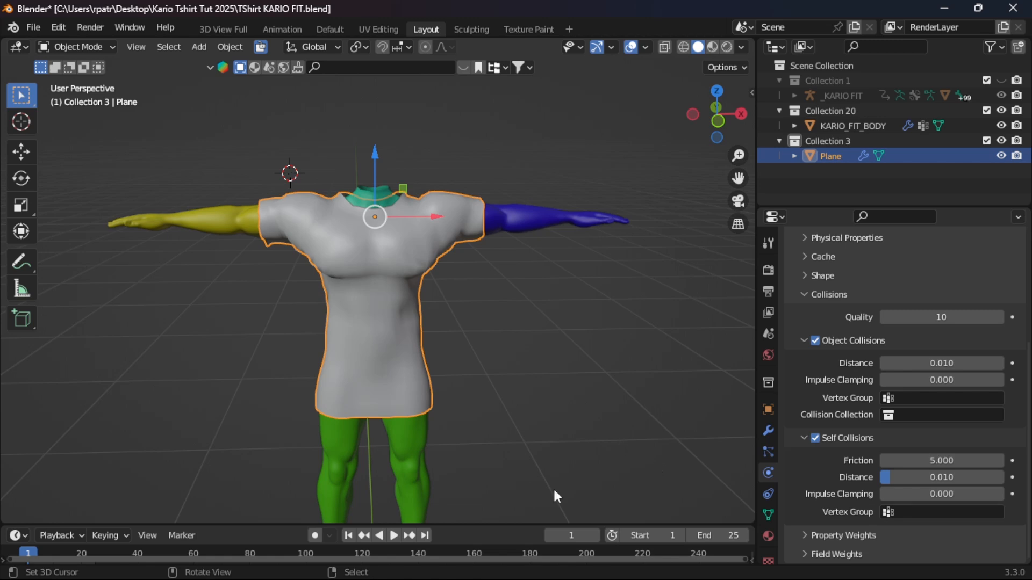
Step: Play and pause the cloth simulation, and move the enlarged timeline to frame 22
{"action": "left_click", "coordinate": [395, 534]}
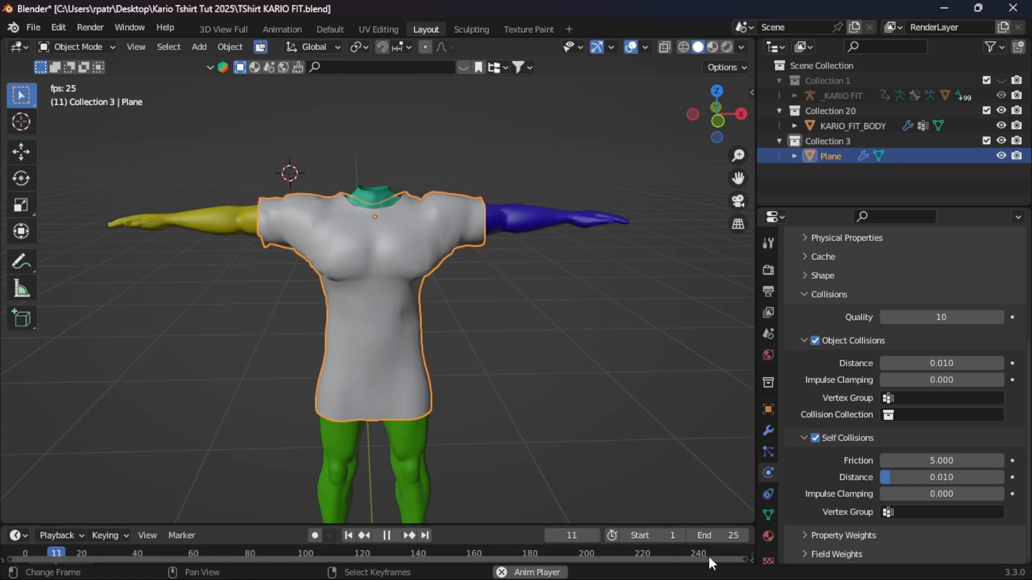
{"action": "left_click", "coordinate": [387, 535]}
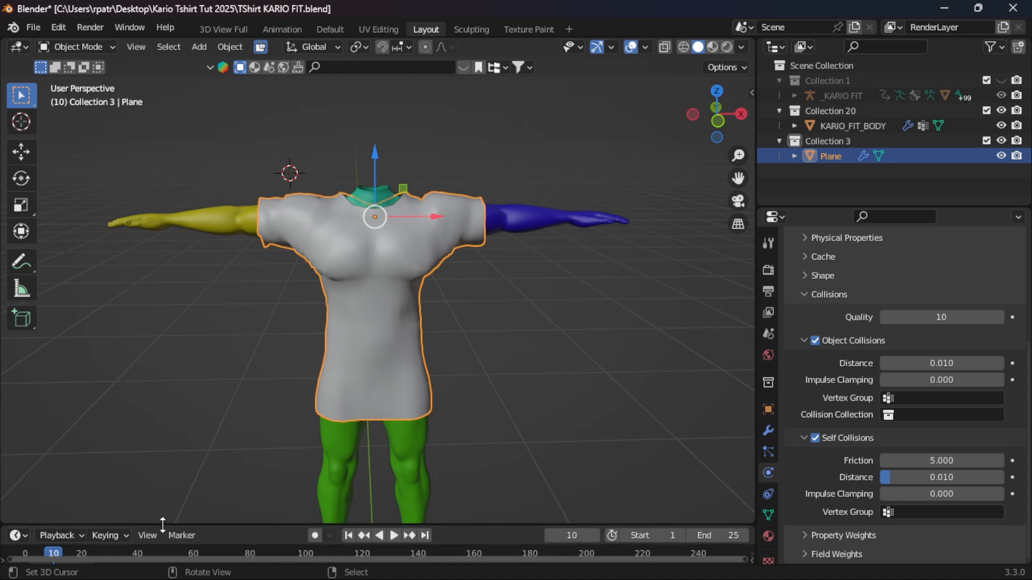
{"action": "left_click_drag", "start_coordinate": [185, 526], "coordinate": [200, 467]}
{"action": "left_click", "coordinate": [193, 481]}
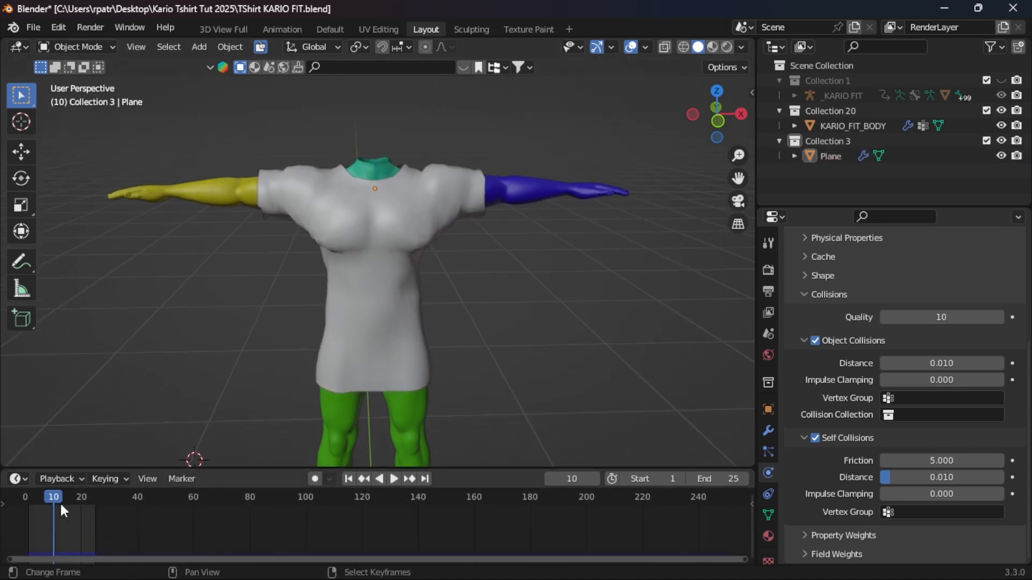
{"action": "left_click_drag", "start_coordinate": [56, 499], "coordinate": [85, 498]}
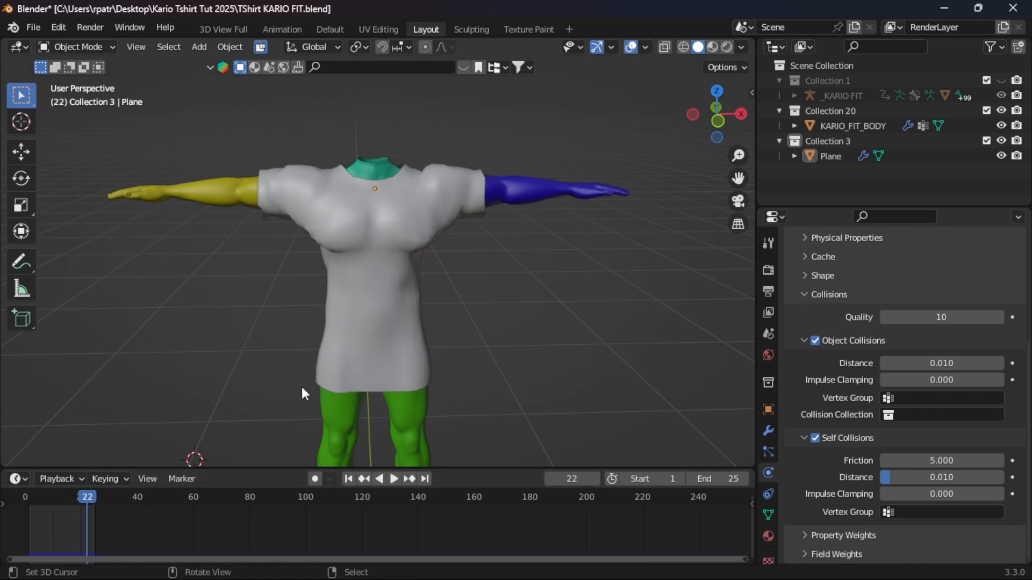
Step: Select the draped T-shirt on the character's body
{"action": "middle_click_drag", "start_coordinate": [202, 312], "coordinate": [186, 417]}
{"action": "middle_click_drag", "start_coordinate": [441, 323], "coordinate": [200, 295]}
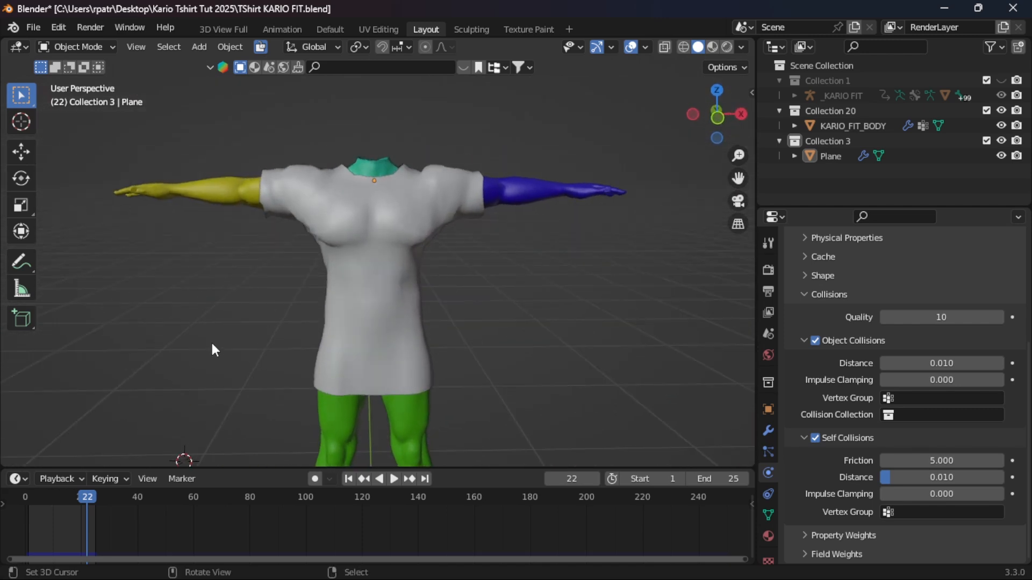
{"action": "left_click", "coordinate": [352, 268]}
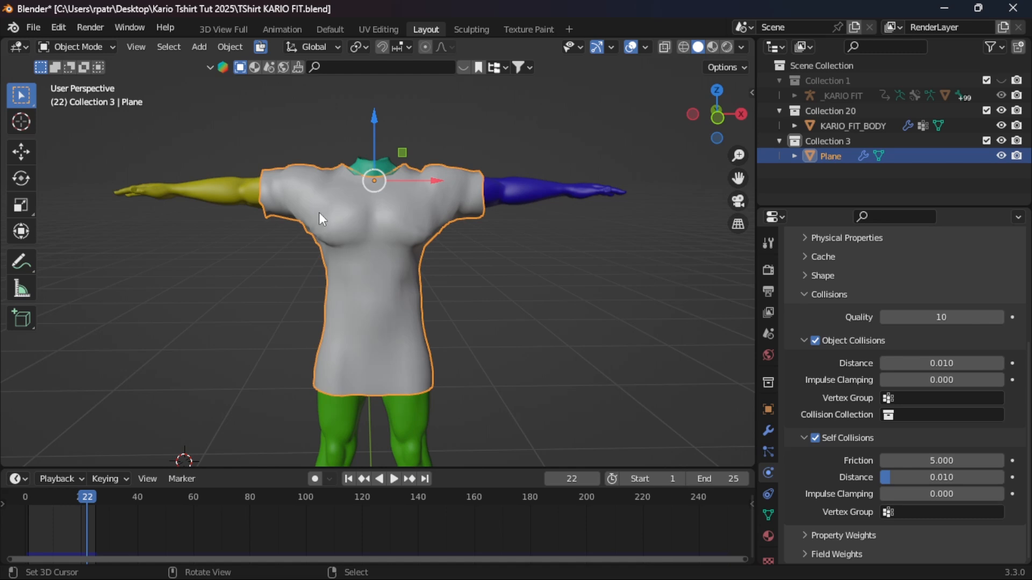
Step: Select the whole T-shirt mesh and apply Smooth Vertices with a smoothing of 0.5 and a repeat of 3
{"action": "key", "text": "Tab"}
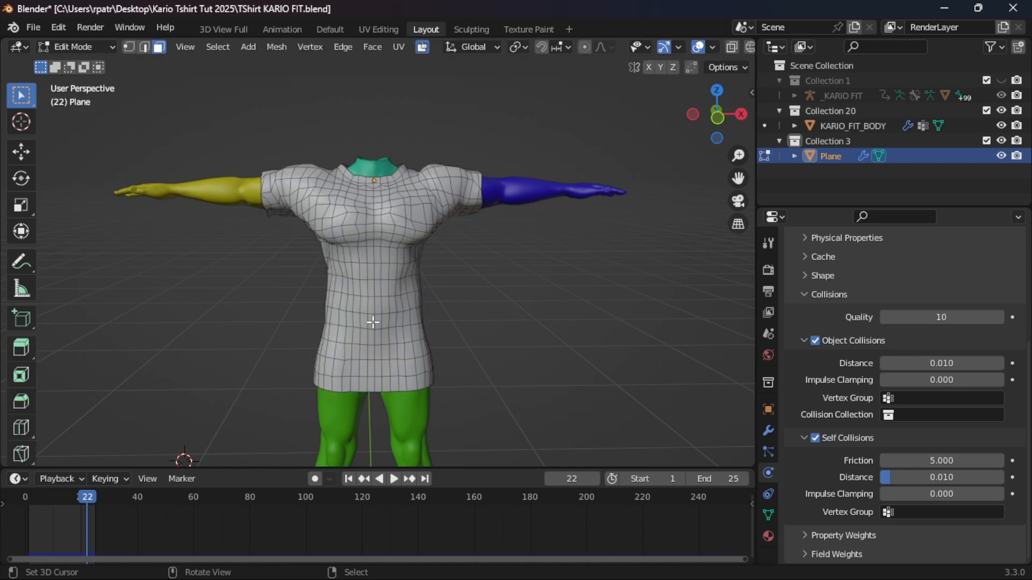
{"action": "key", "text": "a"}
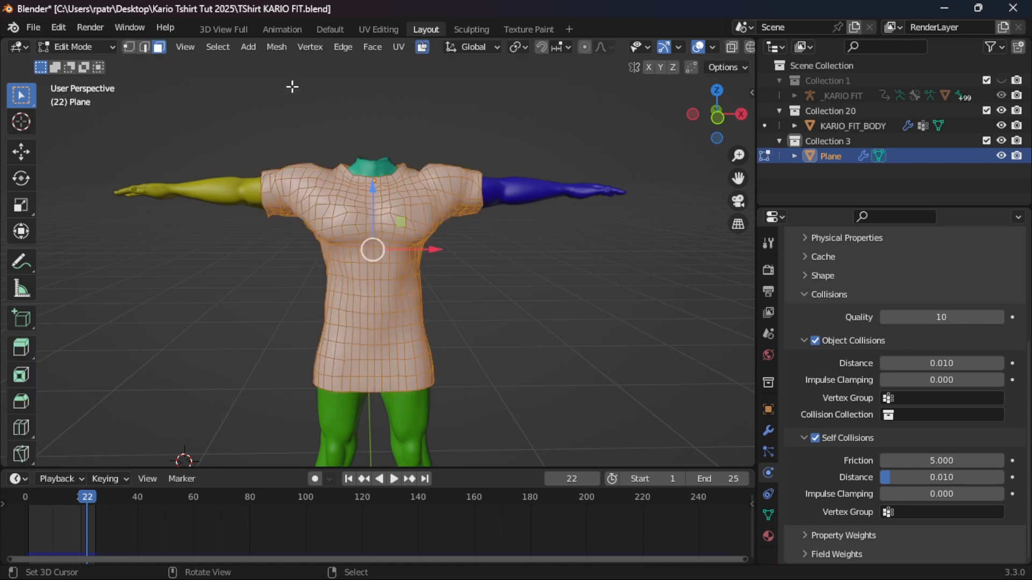
{"action": "left_click", "coordinate": [311, 47]}
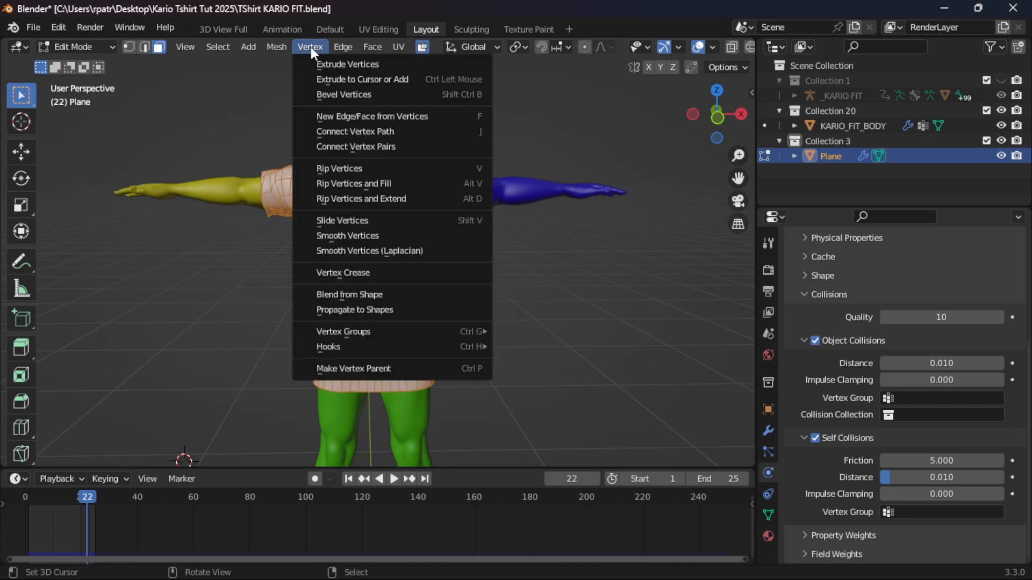
{"action": "left_click", "coordinate": [367, 237]}
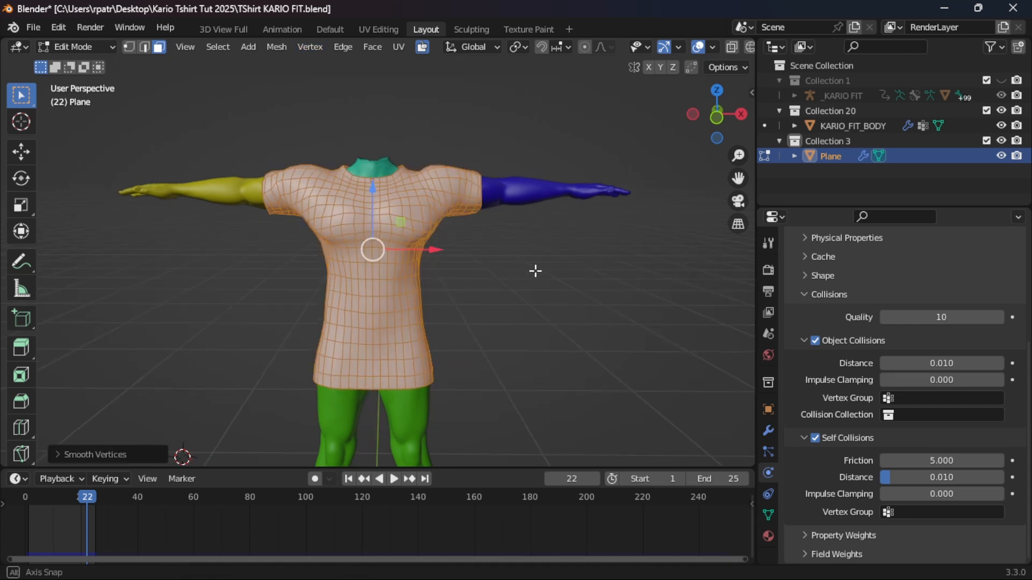
{"action": "mouse_move", "coordinate": [535, 272]}
{"action": "middle_mouse_down"}
{"action": "mouse_move", "coordinate": [276, 263]}
{"action": "mouse_move", "coordinate": [192, 282]}
{"action": "mouse_move", "coordinate": [198, 244]}
{"action": "mouse_move", "coordinate": [595, 274]}
{"action": "mouse_move", "coordinate": [696, 267]}
{"action": "mouse_move", "coordinate": [532, 269]}
{"action": "mouse_move", "coordinate": [533, 410]}
{"action": "mouse_move", "coordinate": [533, 271]}
{"action": "middle_mouse_up"}
{"action": "left_click", "coordinate": [57, 455]}
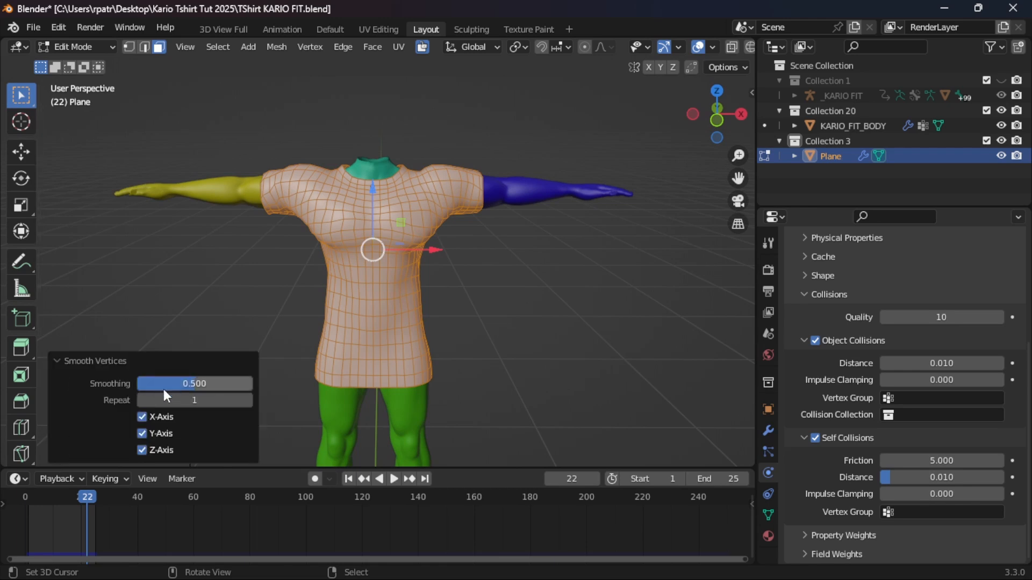
{"action": "left_click", "coordinate": [247, 401]}
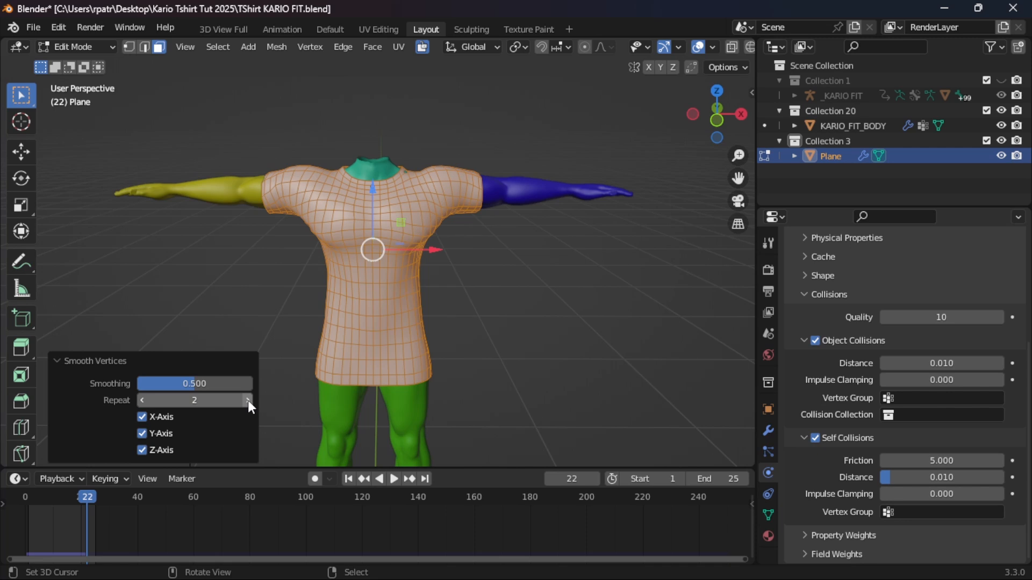
{"action": "left_click", "coordinate": [247, 401]}
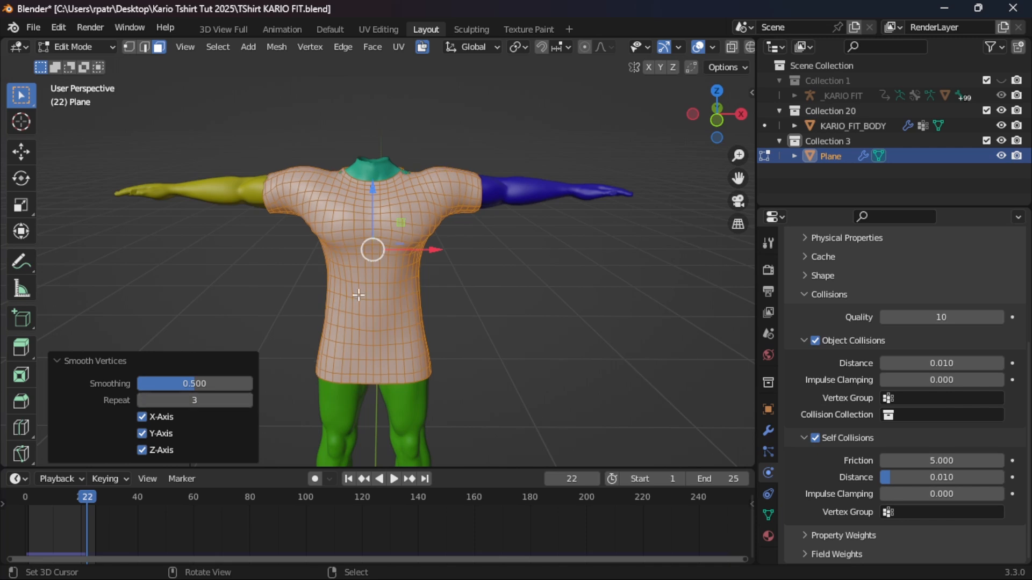
Step: Lower the smoothing repeat to 1 and return it to 3, comparing how the shirt fits around the neck and shoulders
{"action": "middle_click_drag", "start_coordinate": [534, 320], "coordinate": [531, 355]}
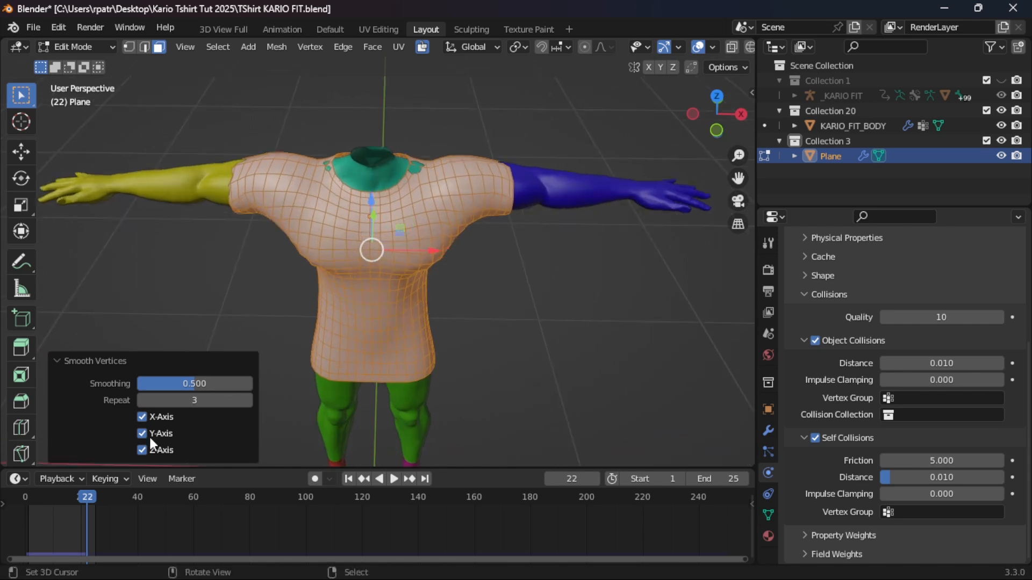
{"action": "left_click", "coordinate": [143, 400]}
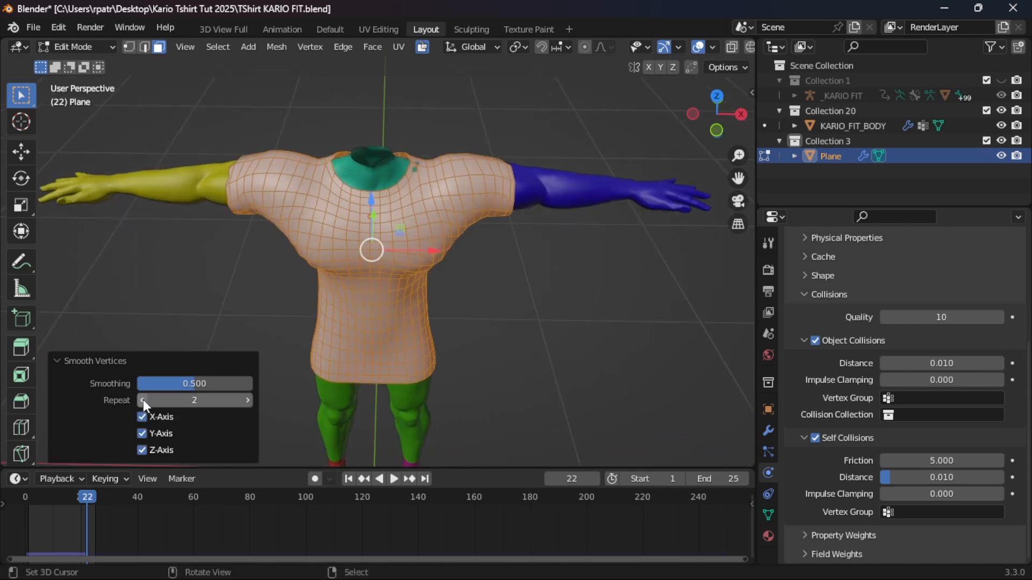
{"action": "left_click", "coordinate": [143, 400]}
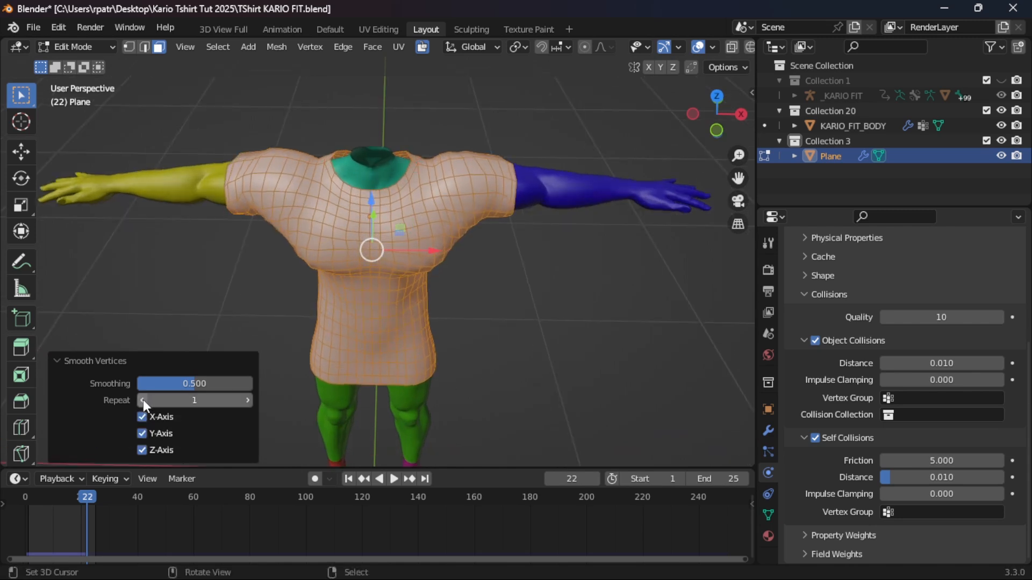
{"action": "left_click", "coordinate": [248, 401]}
{"action": "left_click", "coordinate": [248, 401]}
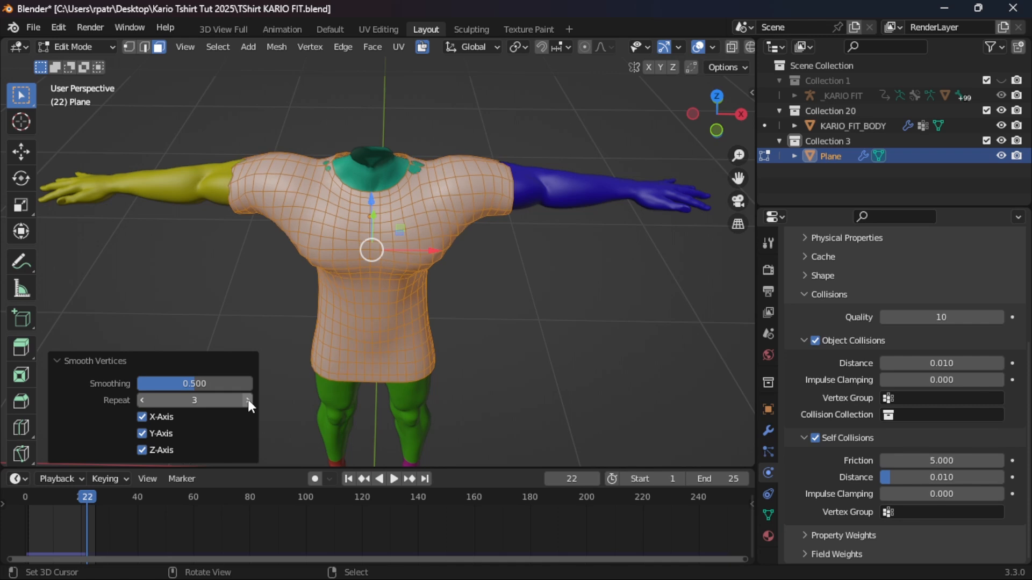
{"action": "middle_click_drag", "start_coordinate": [491, 355], "coordinate": [451, 338]}
{"action": "middle_click_drag", "start_coordinate": [268, 343], "coordinate": [215, 301]}
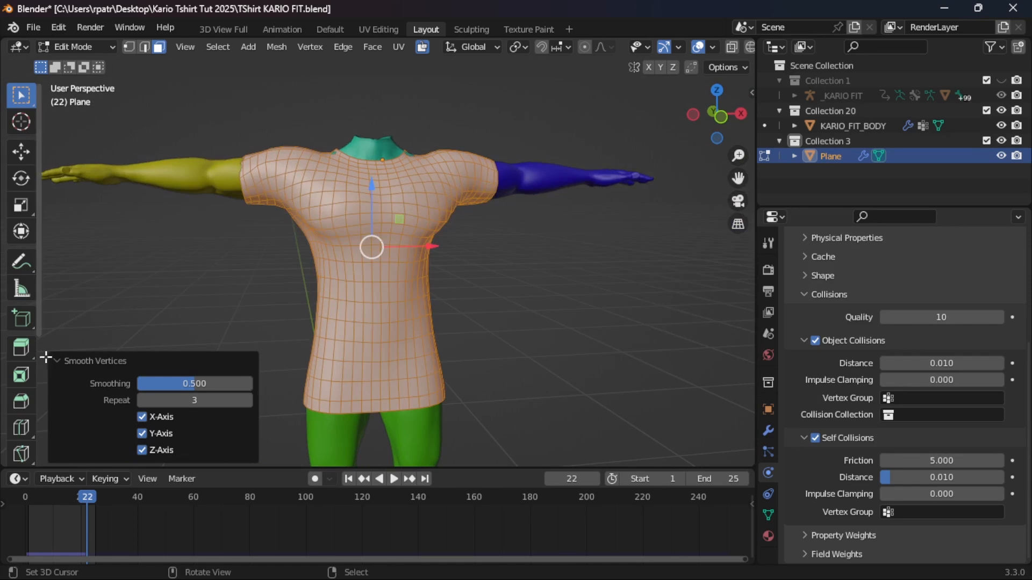
{"action": "left_click", "coordinate": [57, 361]}
{"action": "middle_click_drag", "start_coordinate": [351, 242], "coordinate": [269, 249]}
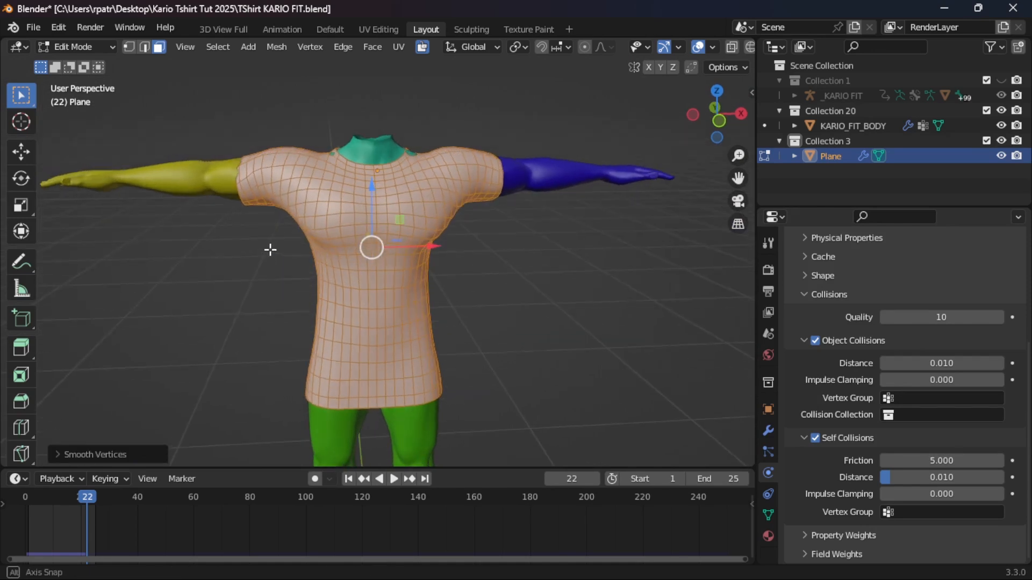
Step: Switch to vertex selection, enable proportional editing, and select one vertex on each shoulder beside the neck opening
{"action": "left_click", "coordinate": [128, 46]}
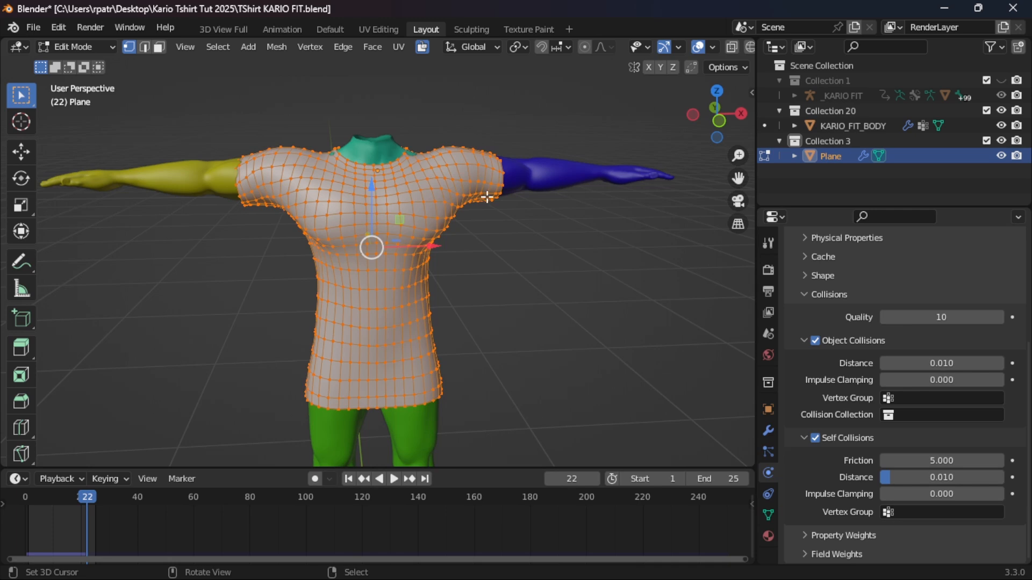
{"action": "middle_click_drag", "start_coordinate": [487, 197], "coordinate": [486, 207]}
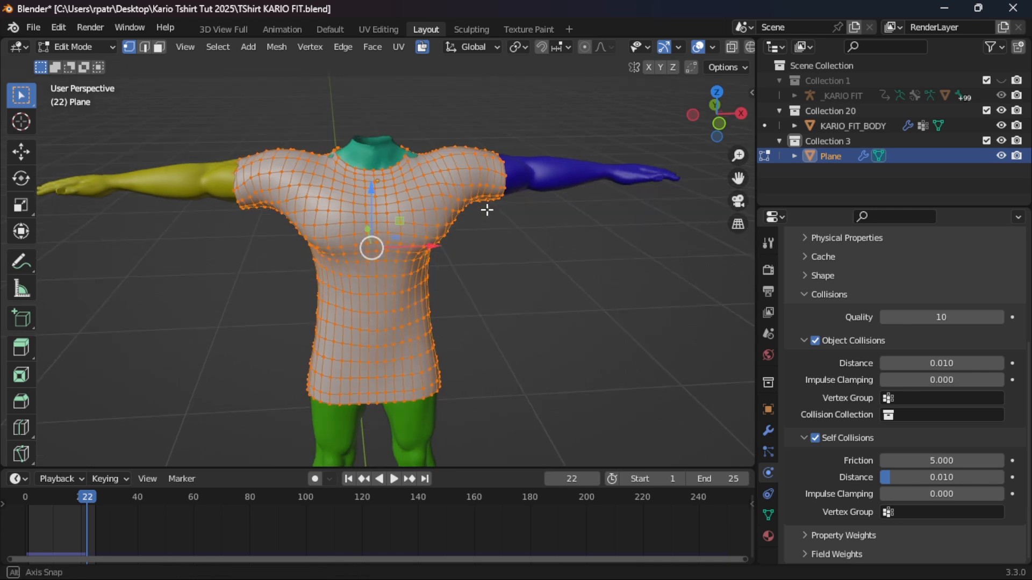
{"action": "left_click", "coordinate": [585, 46]}
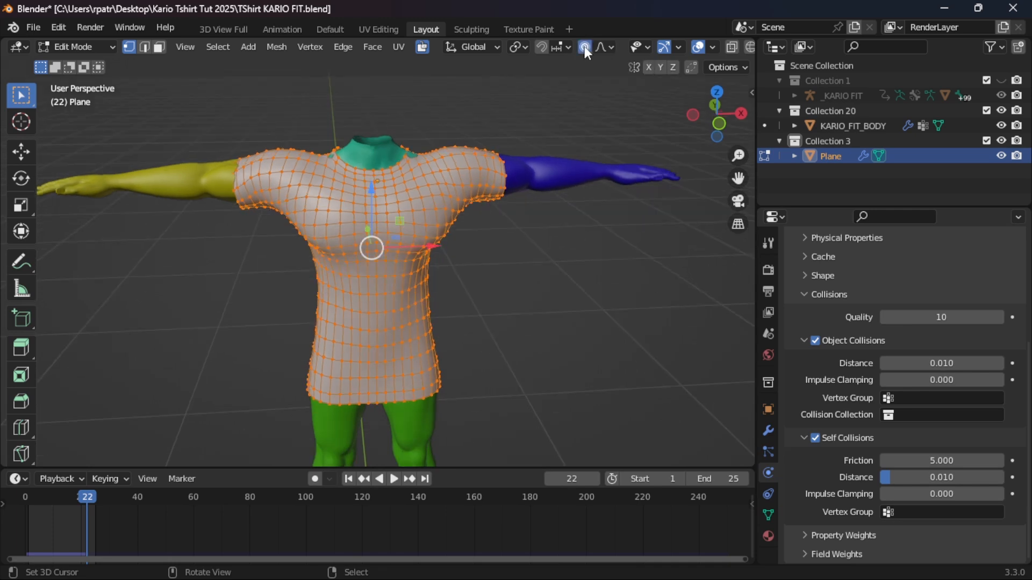
{"action": "middle_click_drag", "start_coordinate": [465, 153], "coordinate": [455, 221]}
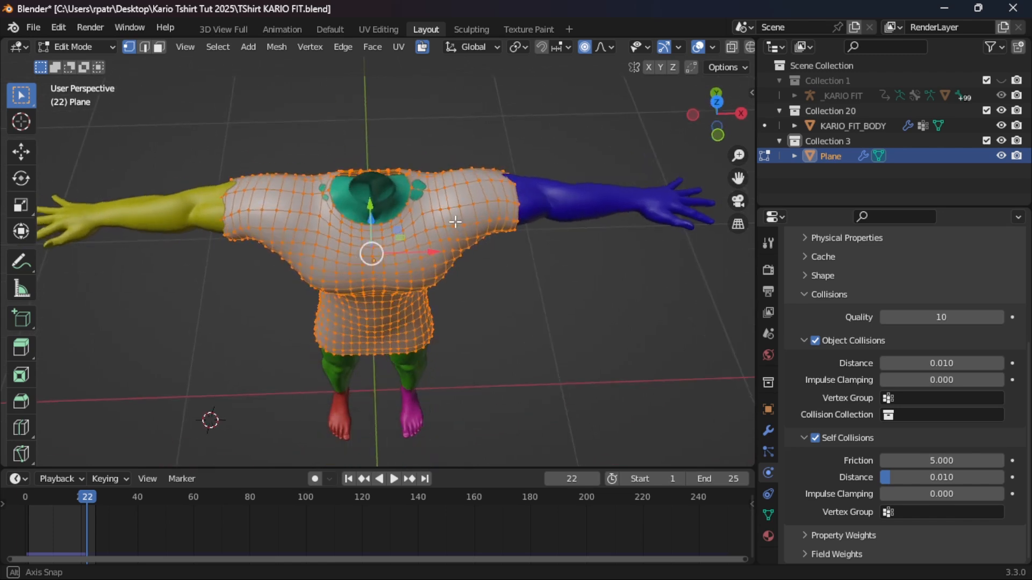
{"action": "scroll", "coordinate": [455, 218], "scroll_direction": "up", "scroll_amount": 2}
{"action": "scroll", "coordinate": [451, 195], "scroll_direction": "up", "scroll_amount": 5}
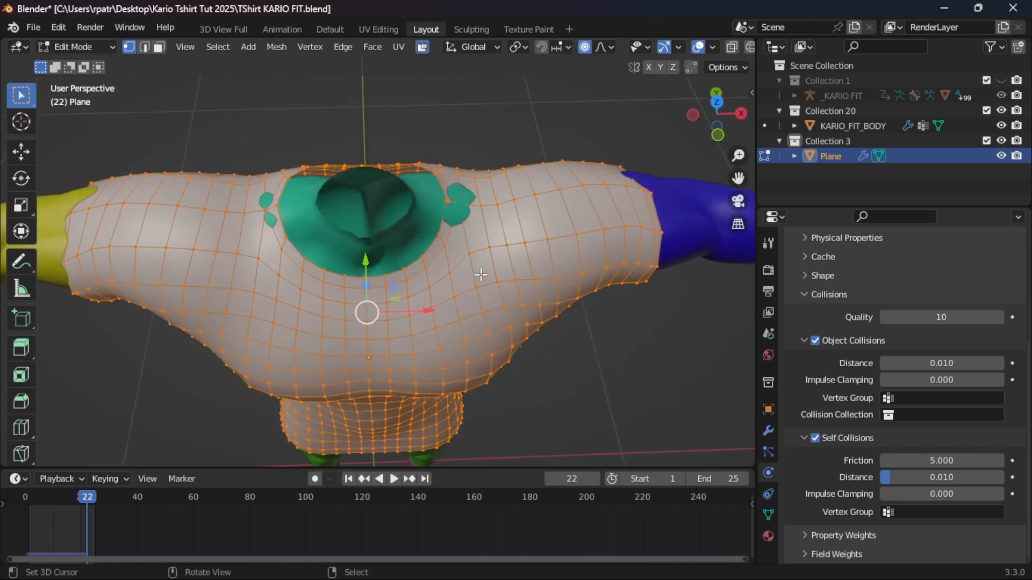
{"action": "left_click", "coordinate": [511, 187]}
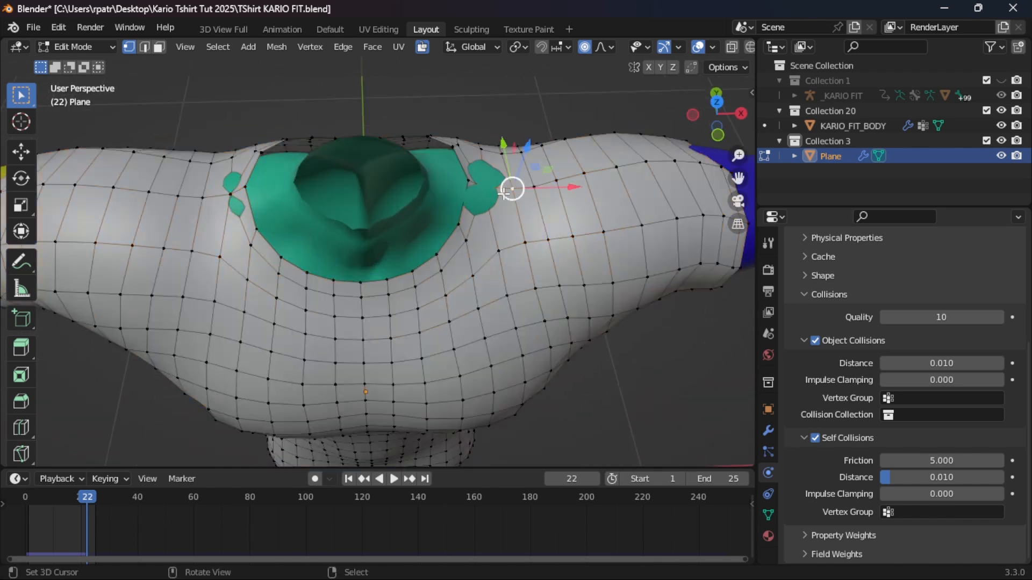
{"action": "left_click", "coordinate": [198, 198], "text": "shift"}
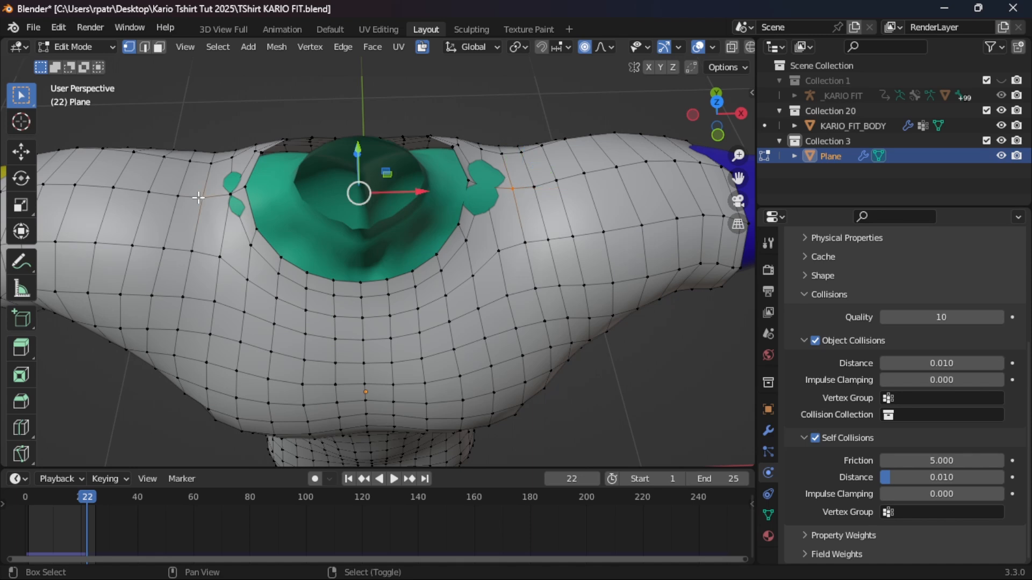
Step: Try to raise the two selected shoulder vertices along the Z axis
{"action": "middle_click_drag", "start_coordinate": [313, 329], "coordinate": [329, 270]}
{"action": "scroll", "coordinate": [329, 247], "scroll_direction": "down", "scroll_amount": 6}
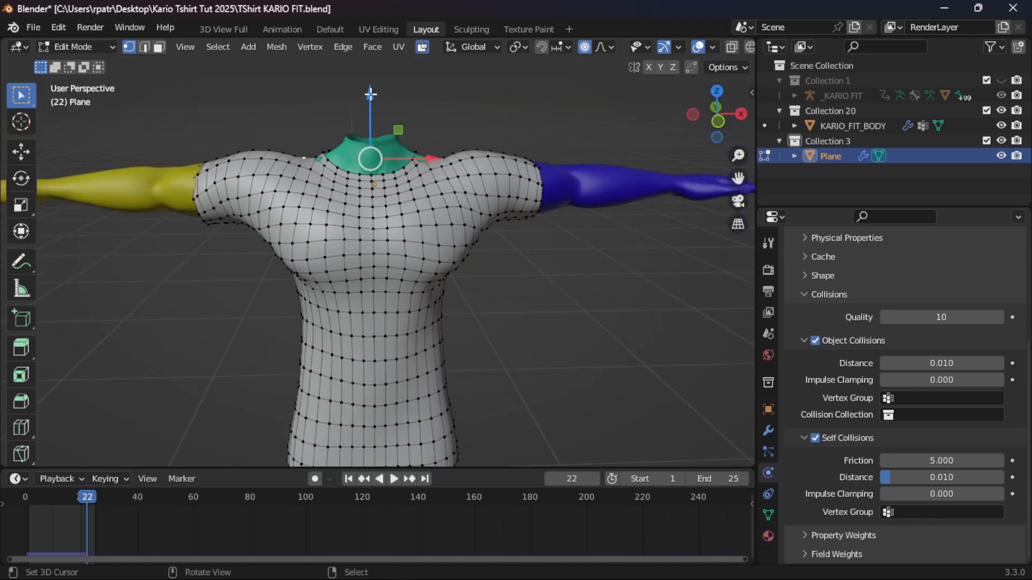
{"action": "mouse_move", "coordinate": [368, 94]}
{"action": "left_mouse_down"}
{"action": "mouse_move", "coordinate": [368, 79]}
{"action": "mouse_move", "coordinate": [376, 97]}
{"action": "left_mouse_up"}
{"action": "scroll", "coordinate": [376, 96], "scroll_direction": "down", "scroll_amount": 3}
{"action": "left_click", "coordinate": [369, 106]}
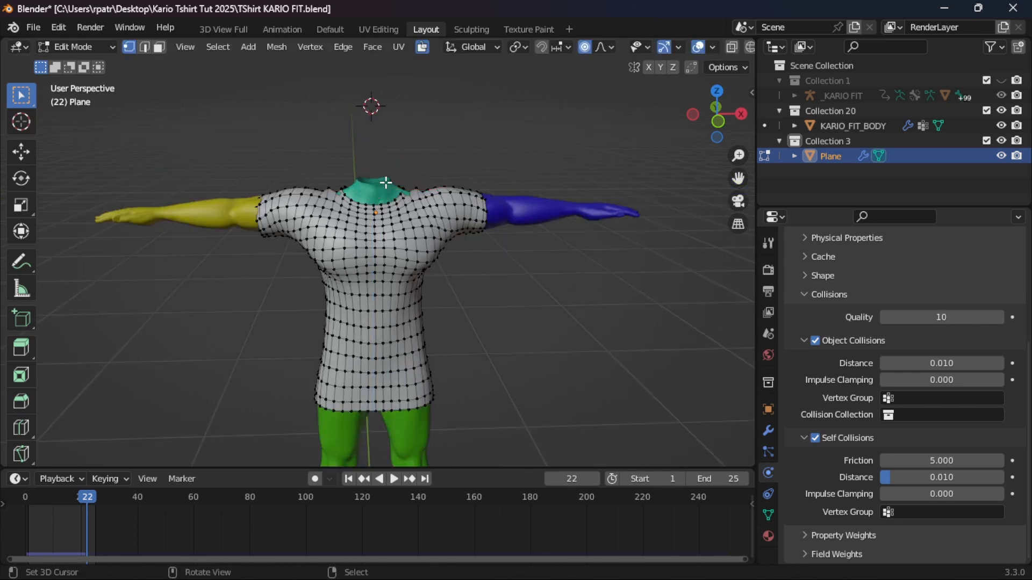
Step: Reselect the shoulder vertex on each side of the neck and raise both about 0.031 along Z with an enlarged proportional influence
{"action": "scroll", "coordinate": [375, 156], "scroll_direction": "down", "scroll_amount": 2}
{"action": "scroll", "coordinate": [381, 166], "scroll_direction": "up", "scroll_amount": 5}
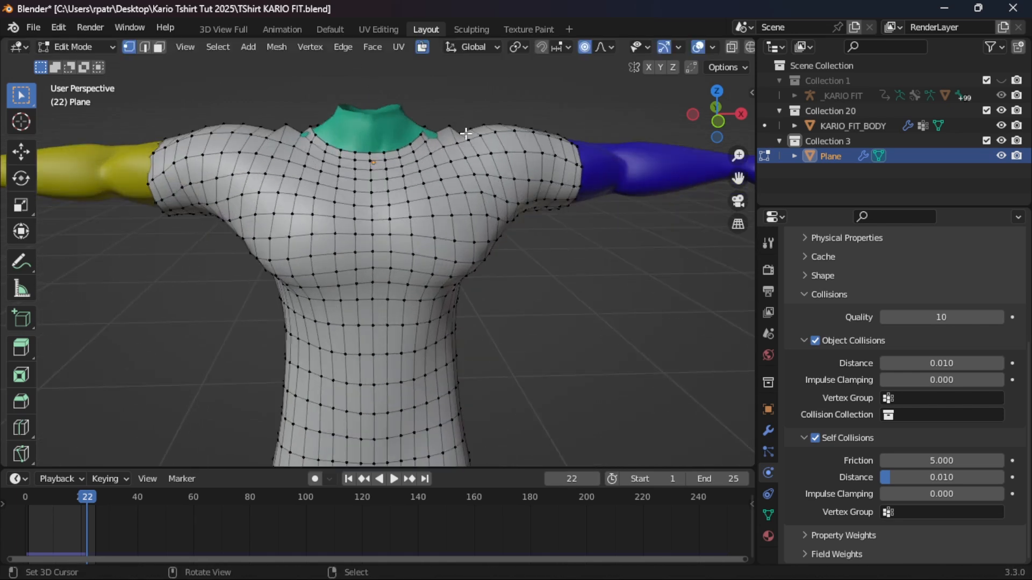
{"action": "left_click", "coordinate": [450, 127]}
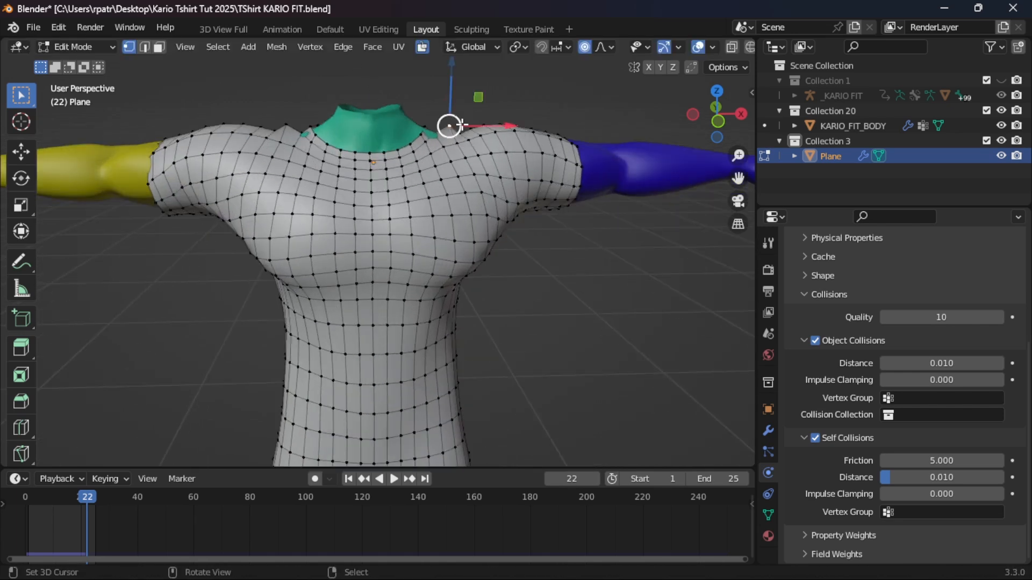
{"action": "left_click", "coordinate": [285, 124], "text": "shift"}
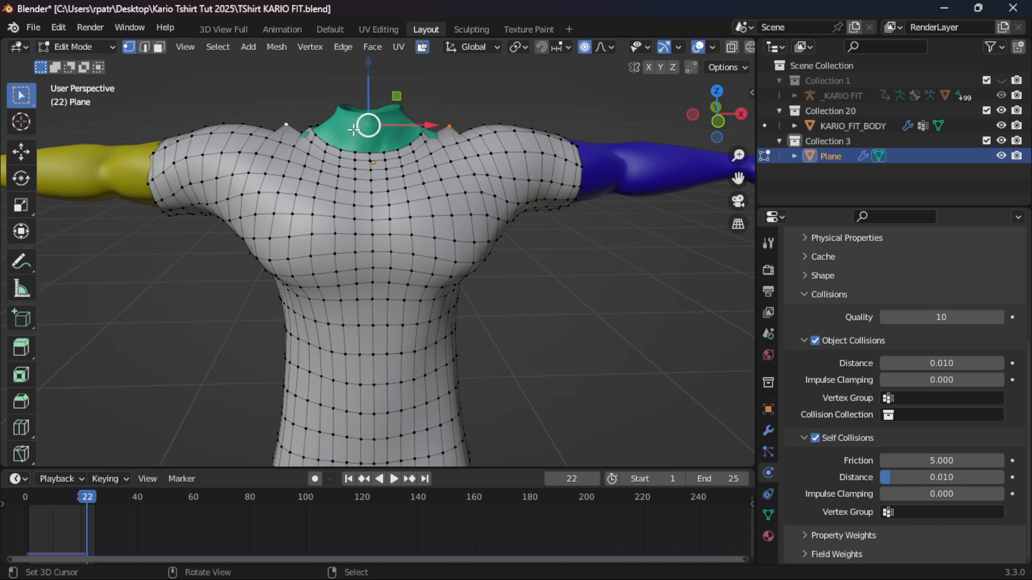
{"action": "scroll", "coordinate": [353, 129], "scroll_direction": "down", "scroll_amount": 1}
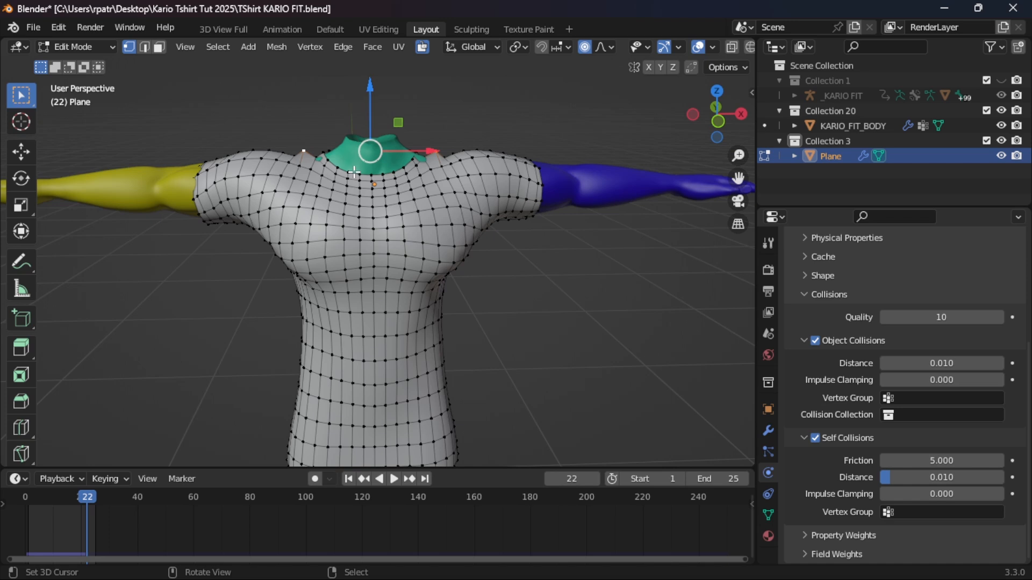
{"action": "key", "text": "g"}
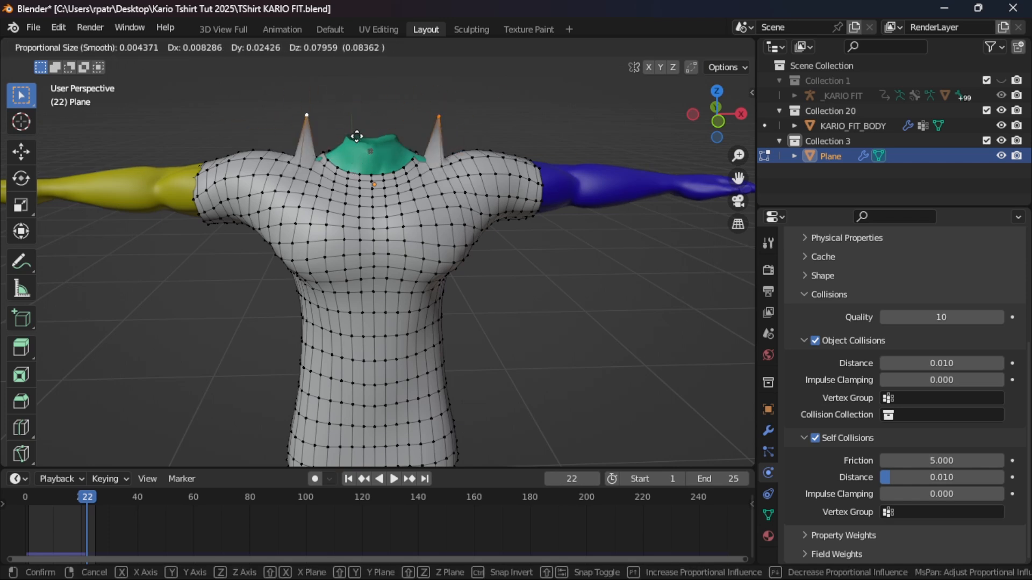
{"action": "key", "text": "z"}
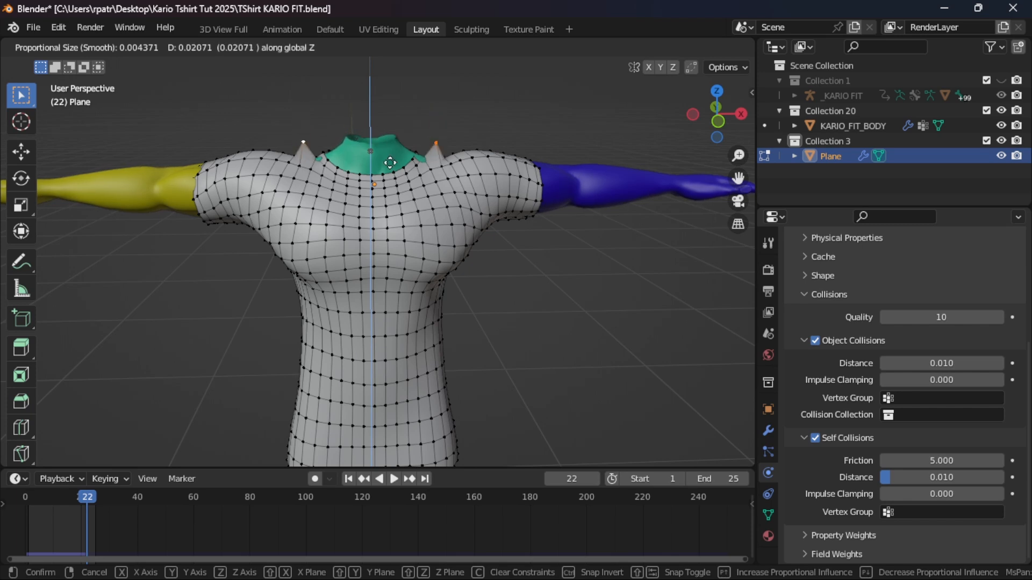
{"action": "scroll", "coordinate": [389, 148], "scroll_direction": "down", "scroll_amount": 20}
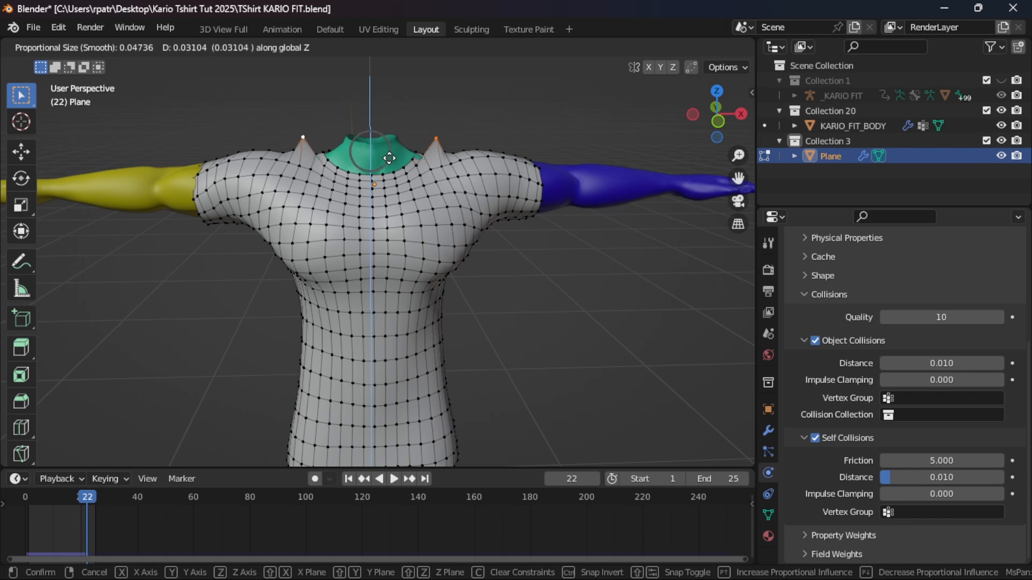
{"action": "scroll", "coordinate": [389, 158], "scroll_direction": "down", "scroll_amount": 3}
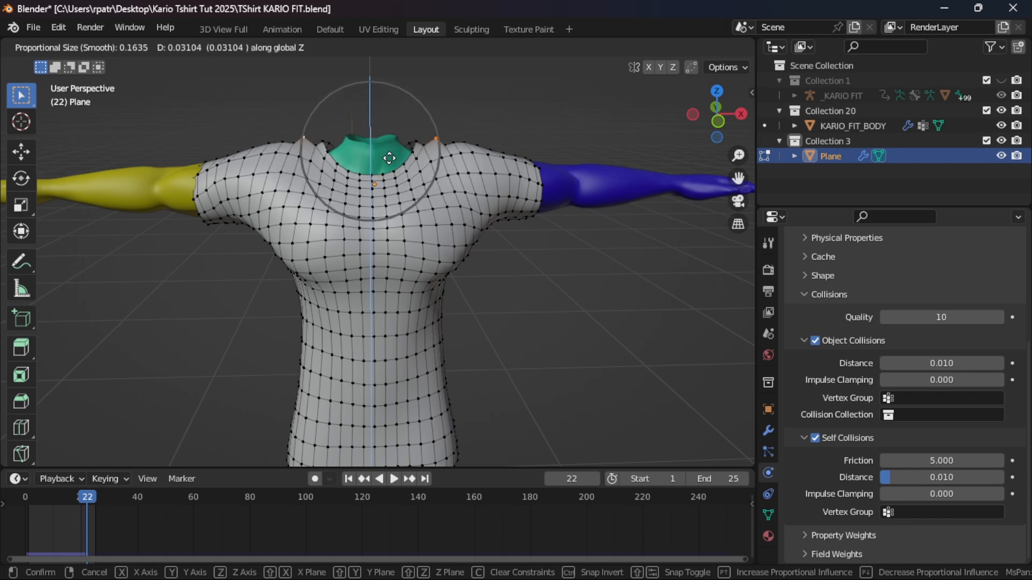
{"action": "scroll", "coordinate": [390, 158], "scroll_direction": "up", "scroll_amount": 3}
{"action": "left_click", "coordinate": [389, 158]}
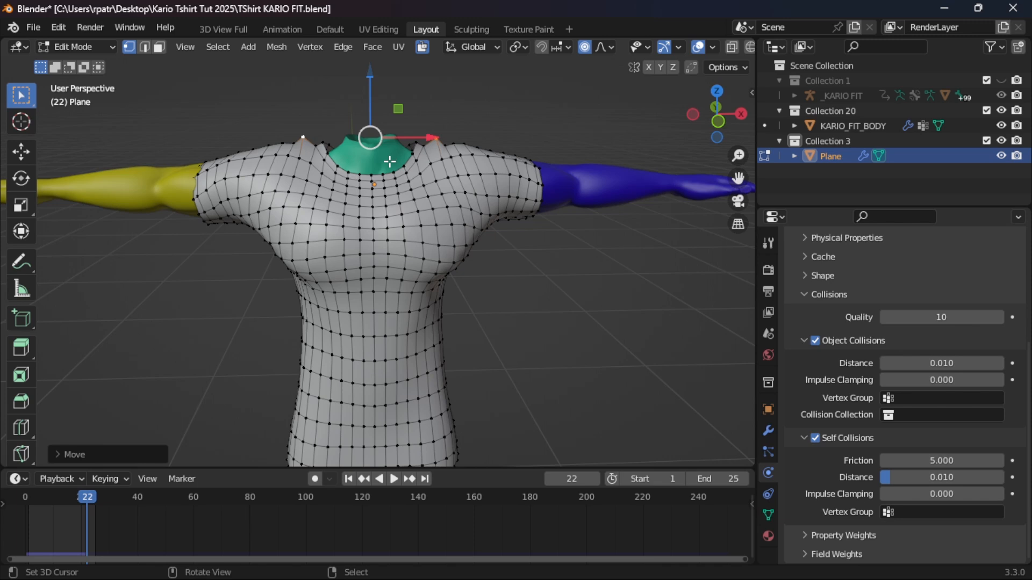
Step: Undo the shoulder vertex moves back to the original selection of the two vertices beside the neck
{"action": "key", "text": "ctrl+z"}
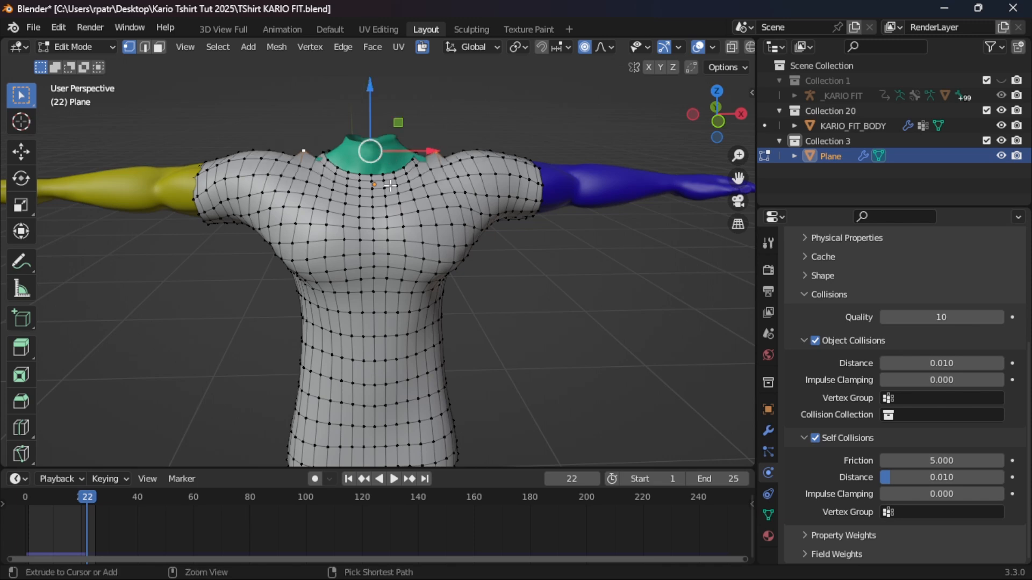
{"action": "key", "text": "ctrl+z"}
{"action": "key", "text": "ctrl+z"}
{"action": "key", "text": "ctrl+z"}
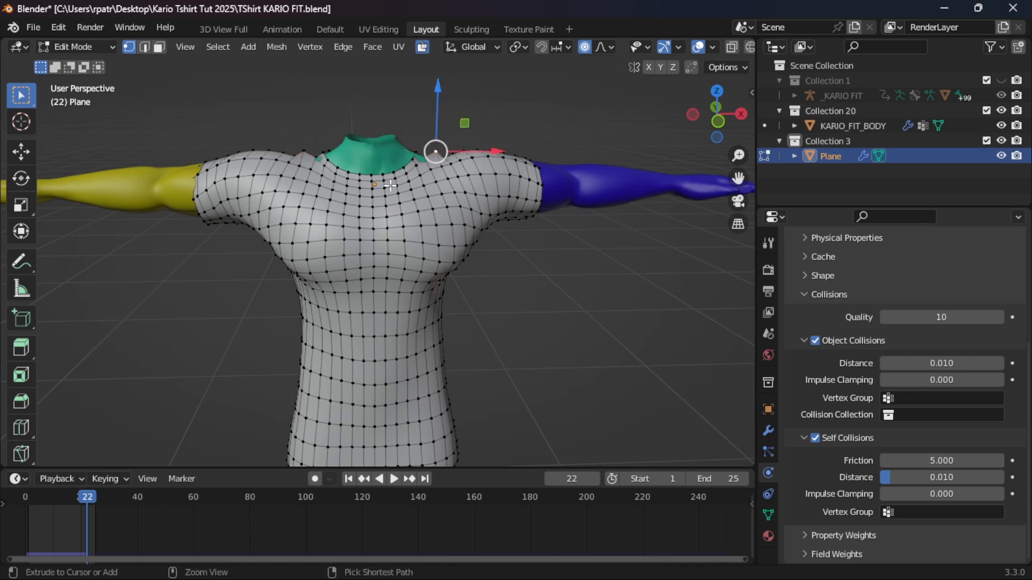
{"action": "key", "text": "ctrl+z"}
{"action": "key", "text": "ctrl+z"}
{"action": "key", "text": "ctrl+z"}
{"action": "key", "text": "ctrl+z"}
{"action": "key", "text": "ctrl+z"}
{"action": "key", "text": "ctrl+z"}
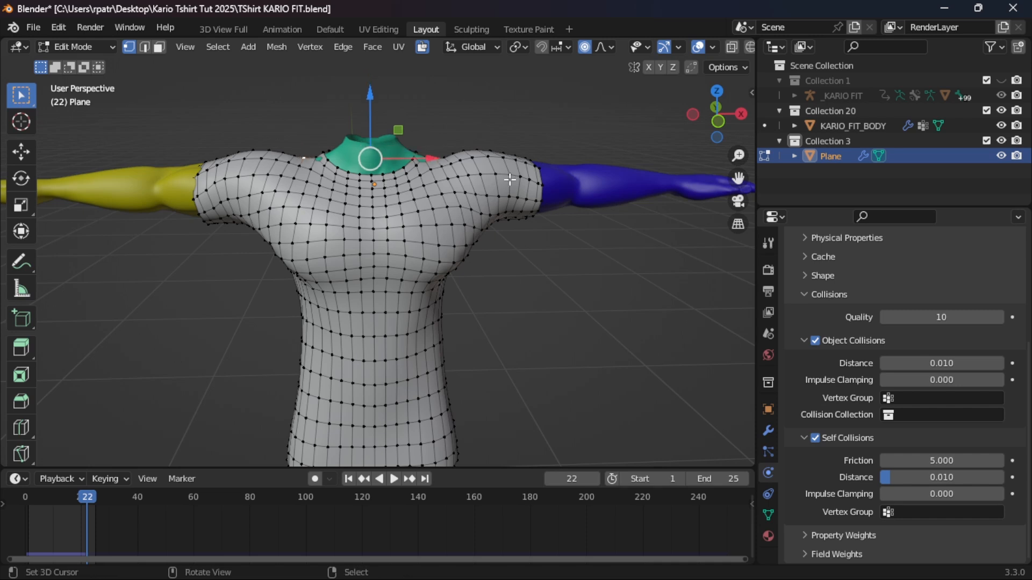
{"action": "middle_click_drag", "start_coordinate": [510, 180], "coordinate": [344, 118]}
{"action": "scroll", "coordinate": [370, 130], "scroll_direction": "down", "scroll_amount": 1}
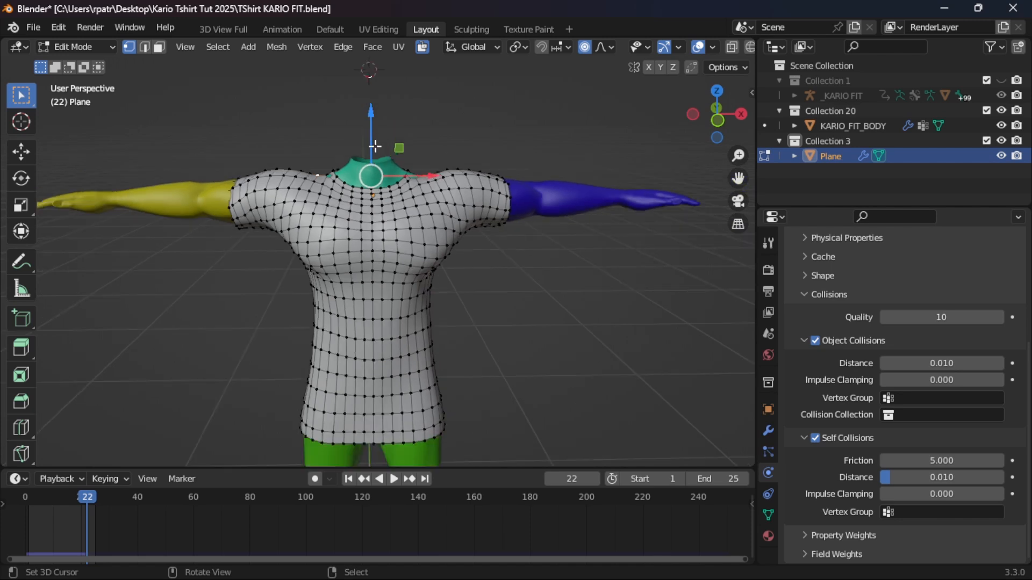
Step: Raise the two selected shoulder vertices beside the neck about 0.009 along Z with proportional editing at size 0.1351
{"action": "key", "text": "g"}
{"action": "key", "text": "z"}
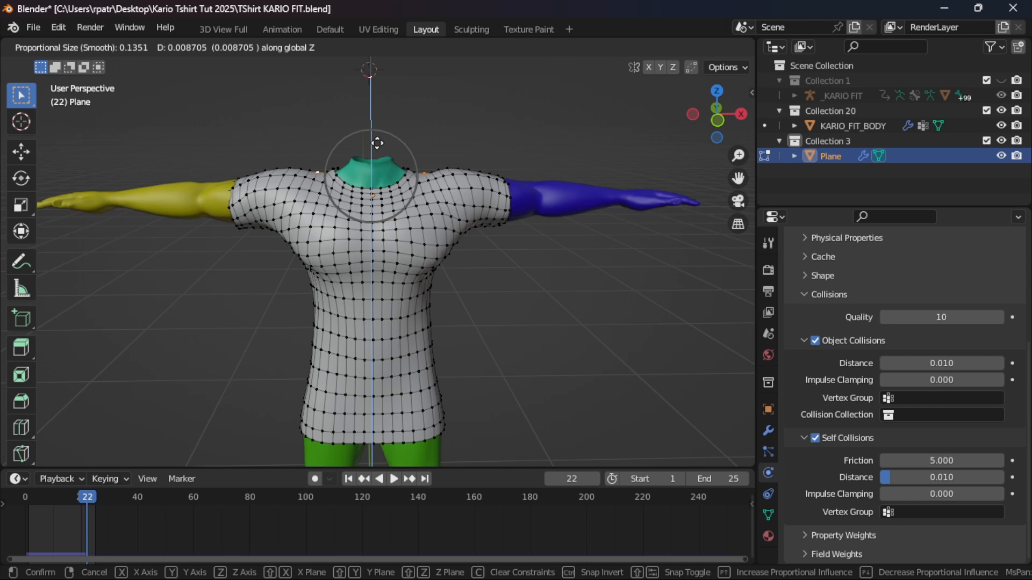
{"action": "left_click", "coordinate": [377, 143]}
{"action": "middle_click_drag", "start_coordinate": [466, 119], "coordinate": [138, 141]}
{"action": "scroll", "coordinate": [137, 141], "scroll_direction": "up", "scroll_amount": 4}
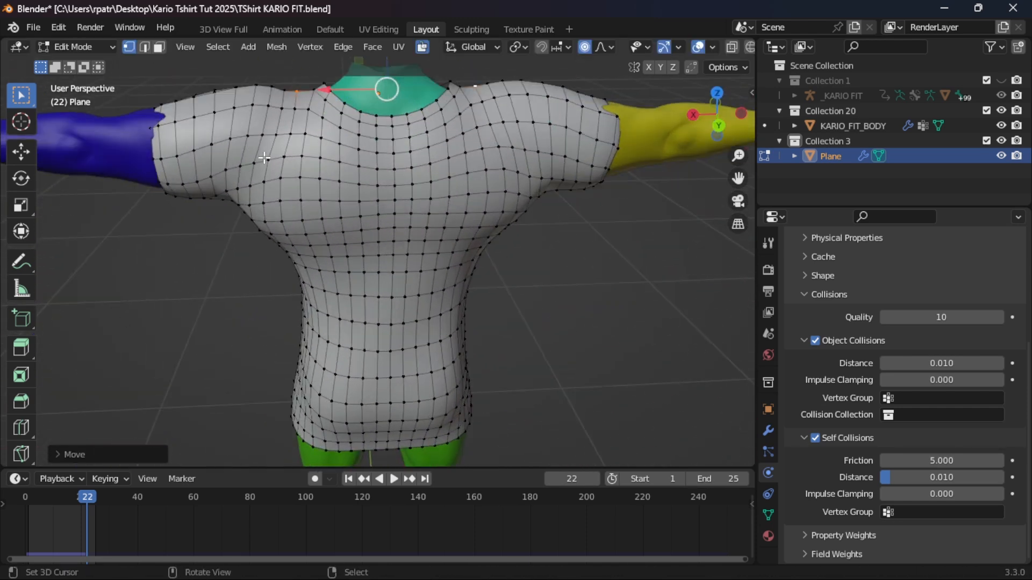
{"action": "middle_click_drag", "start_coordinate": [253, 162], "coordinate": [424, 226]}
{"action": "scroll", "coordinate": [425, 229], "scroll_direction": "down", "scroll_amount": 2}
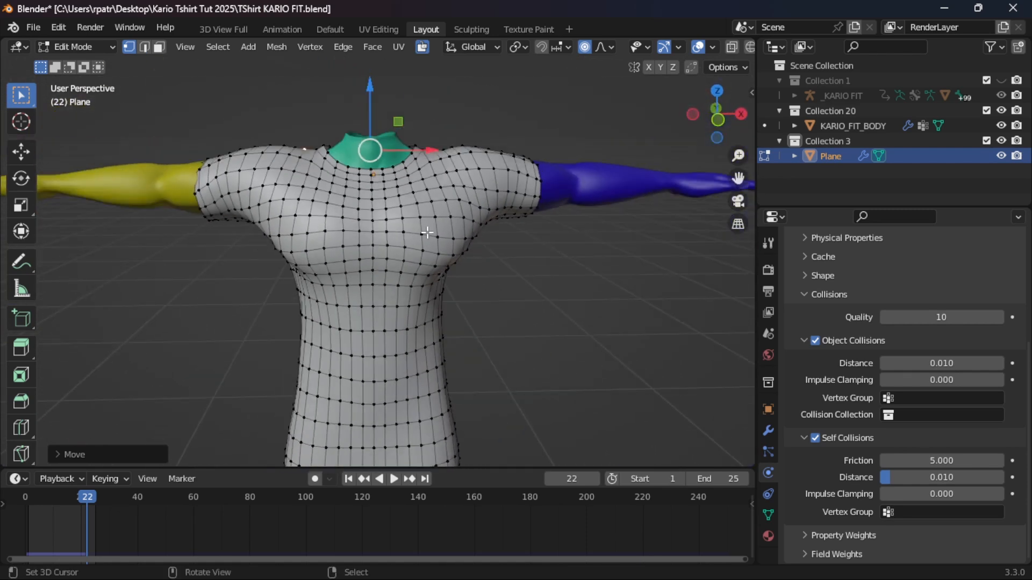
Step: Select the top vertex at each sleeve opening and raise both about 0.02 along Z with proportional editing
{"action": "middle_click_drag", "start_coordinate": [312, 230], "coordinate": [566, 225]}
{"action": "right_click", "coordinate": [558, 216], "text": "alt"}
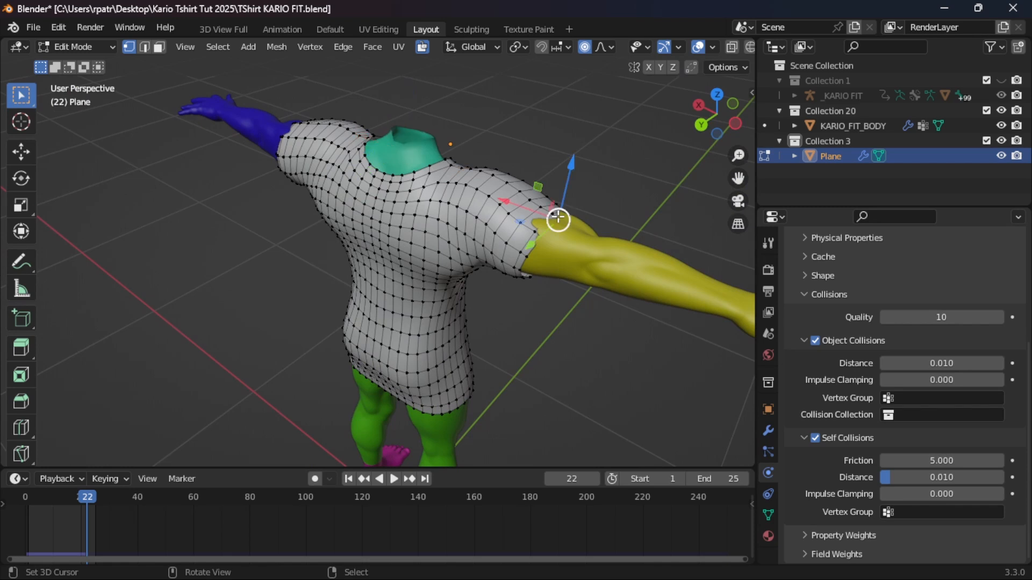
{"action": "middle_click_drag", "start_coordinate": [293, 261], "coordinate": [383, 89]}
{"action": "key", "text": "g"}
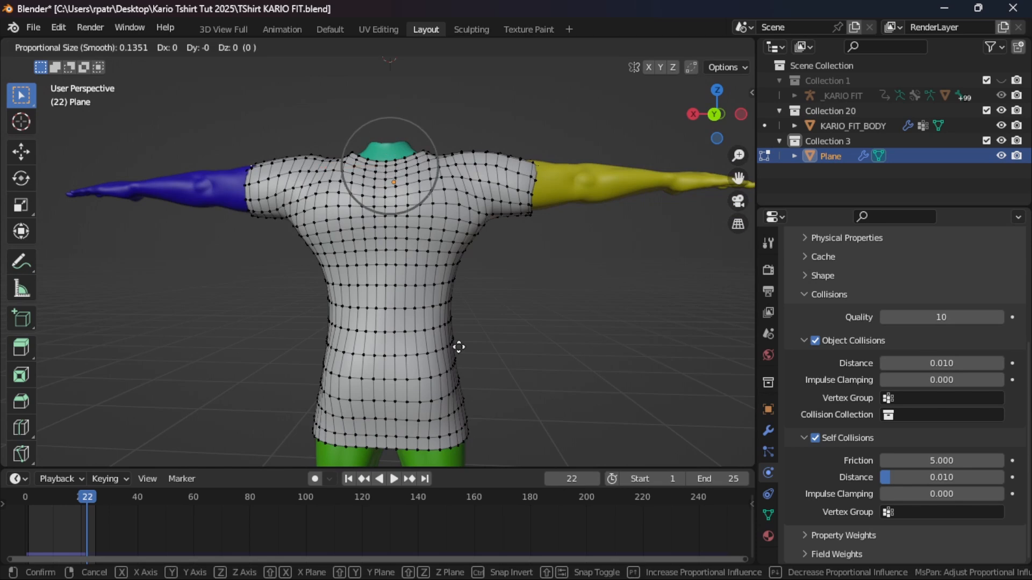
{"action": "key", "text": "z"}
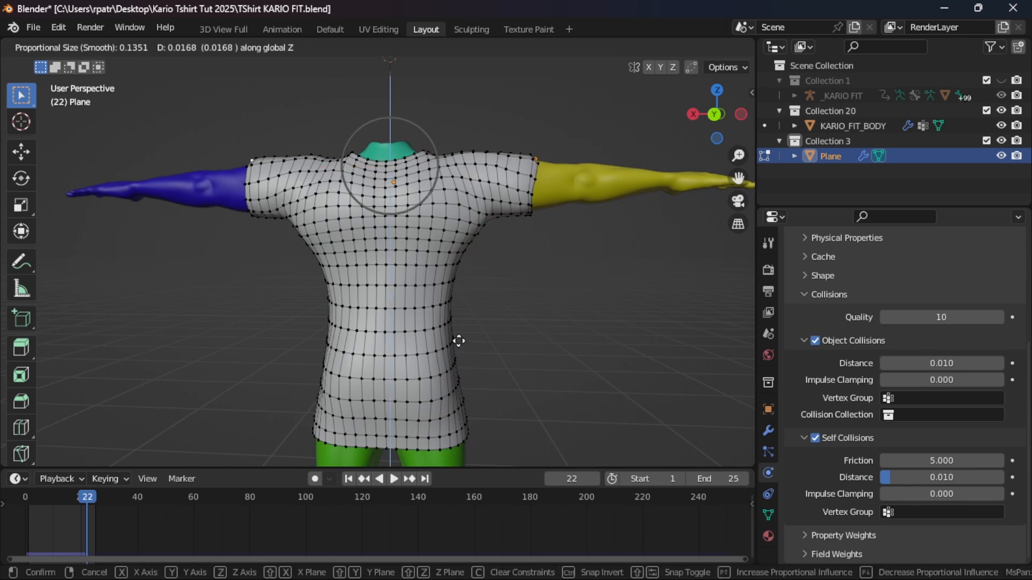
{"action": "left_click", "coordinate": [458, 338]}
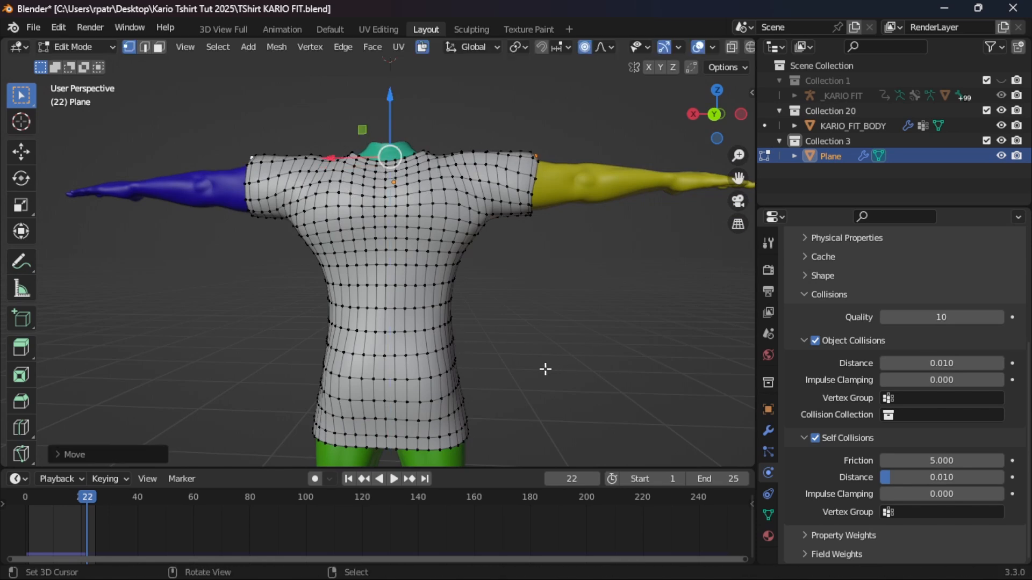
{"action": "middle_click_drag", "start_coordinate": [545, 369], "coordinate": [241, 372]}
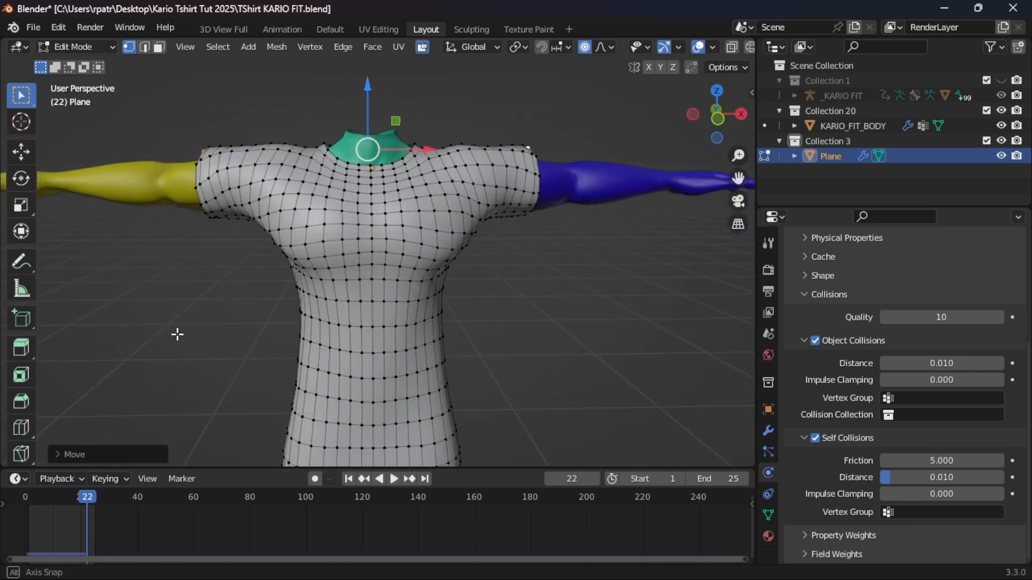
{"action": "middle_click_drag", "start_coordinate": [175, 334], "coordinate": [538, 291]}
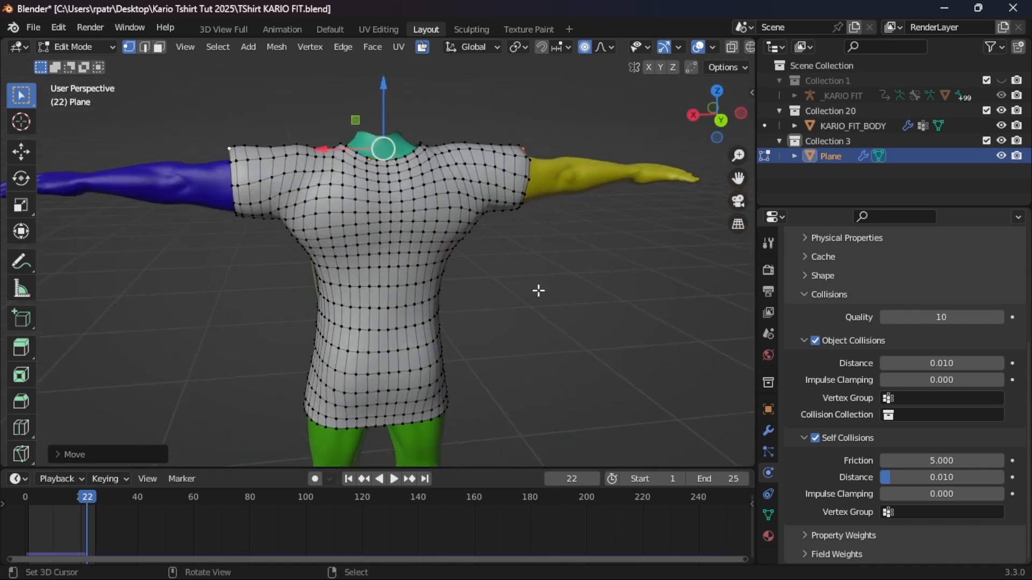
Step: Disable proportional editing and lower one vertex at the top of the sleeve on the yellow arm about 0.003 along Z
{"action": "left_click", "coordinate": [585, 47]}
{"action": "scroll", "coordinate": [576, 149], "scroll_direction": "up", "scroll_amount": 2}
{"action": "middle_click_drag", "start_coordinate": [582, 149], "coordinate": [477, 249], "text": "shift"}
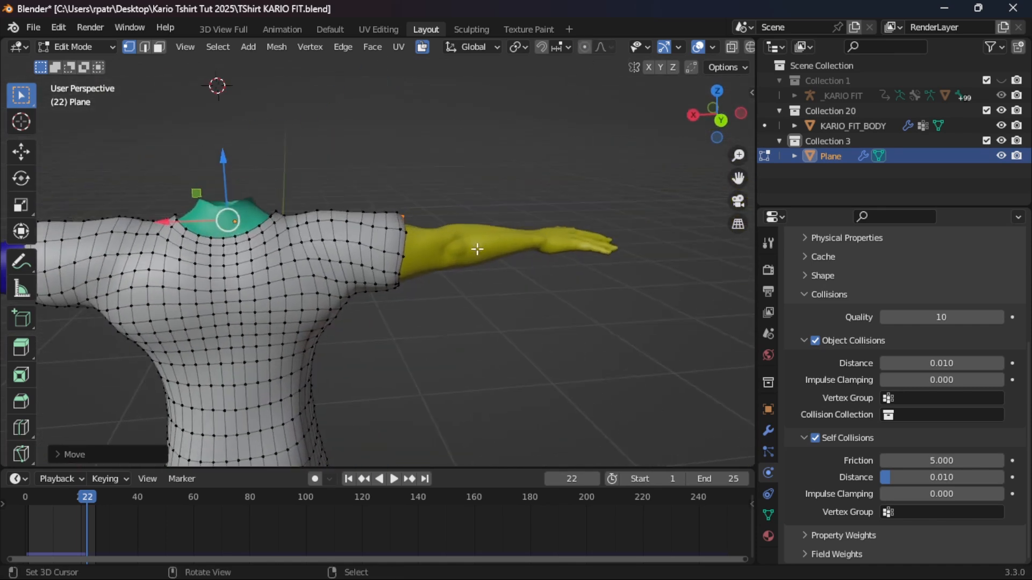
{"action": "scroll", "coordinate": [478, 249], "scroll_direction": "up", "scroll_amount": 5}
{"action": "left_click", "coordinate": [430, 163]}
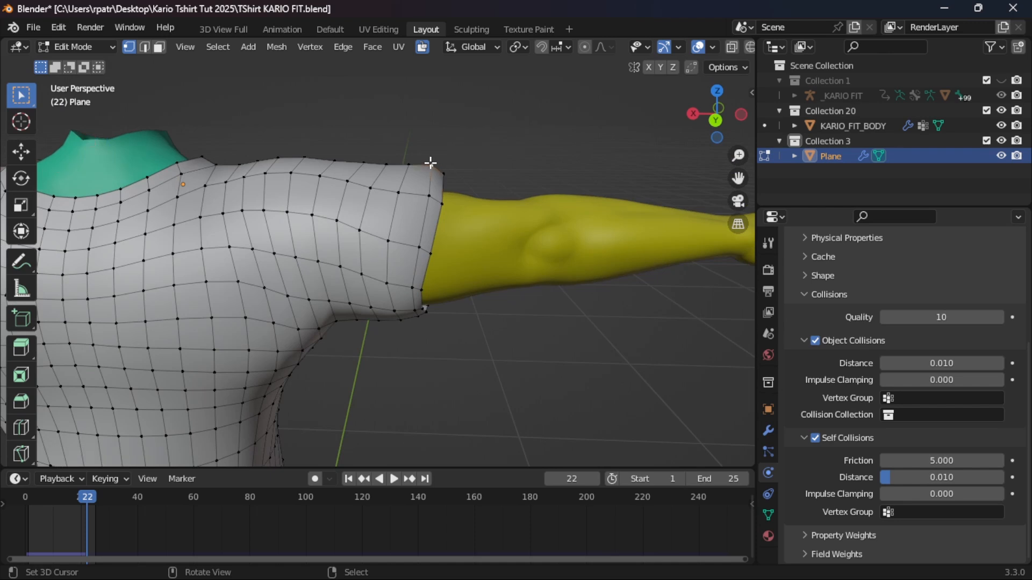
{"action": "key", "text": "g"}
{"action": "key", "text": "z"}
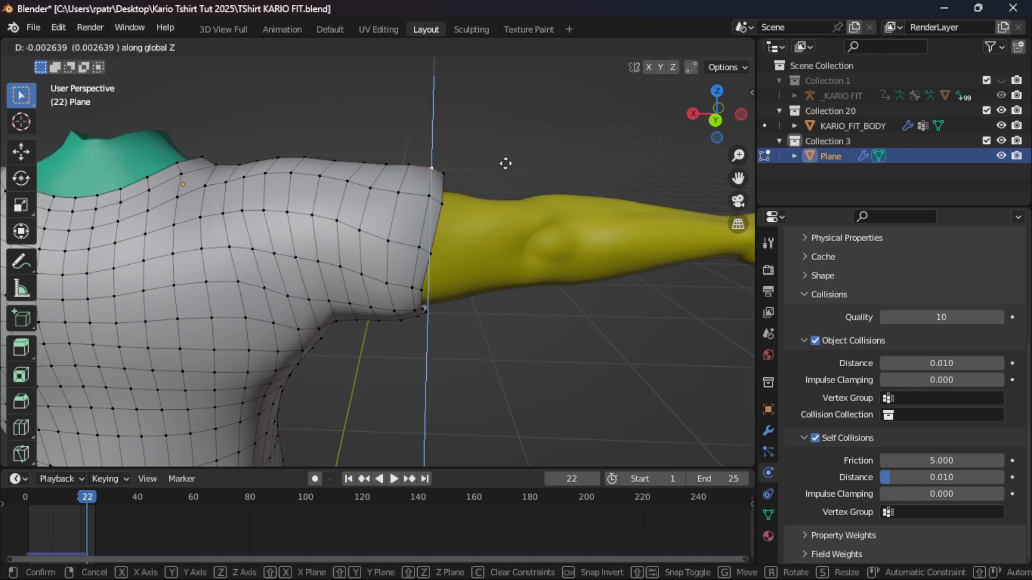
{"action": "left_click", "coordinate": [505, 165]}
{"action": "left_click", "coordinate": [425, 288]}
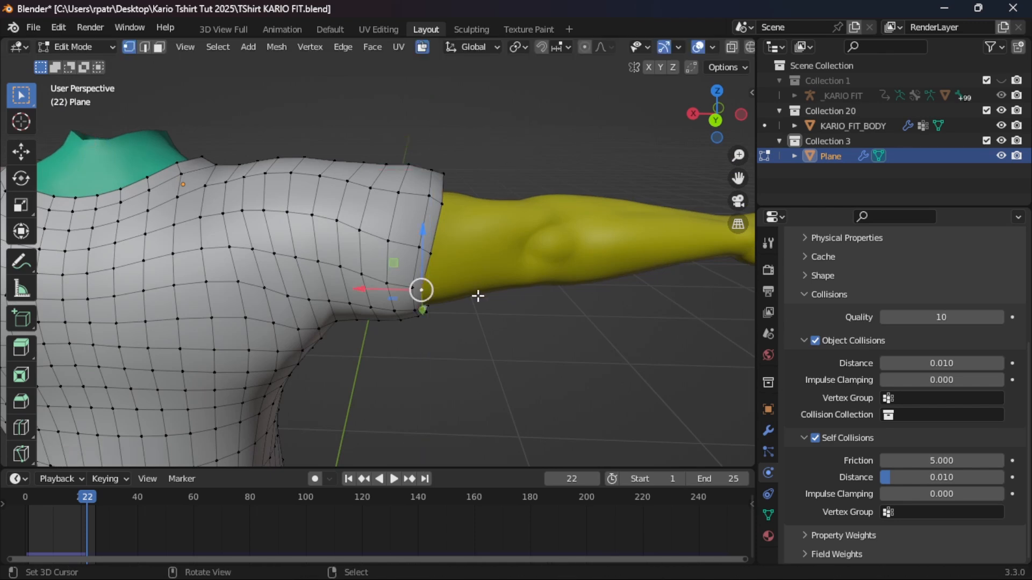
{"action": "key", "text": "g"}
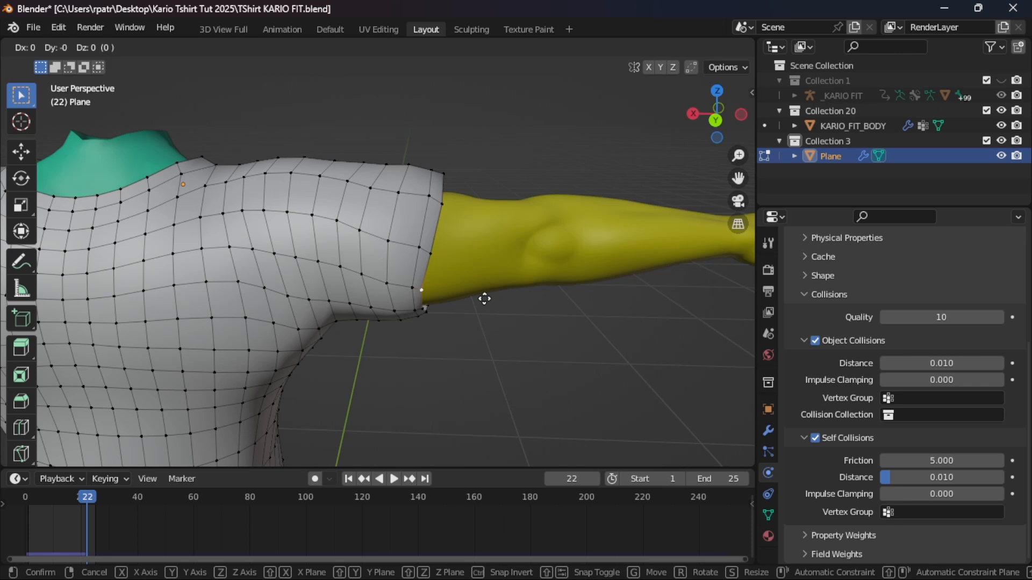
{"action": "key", "text": "x"}
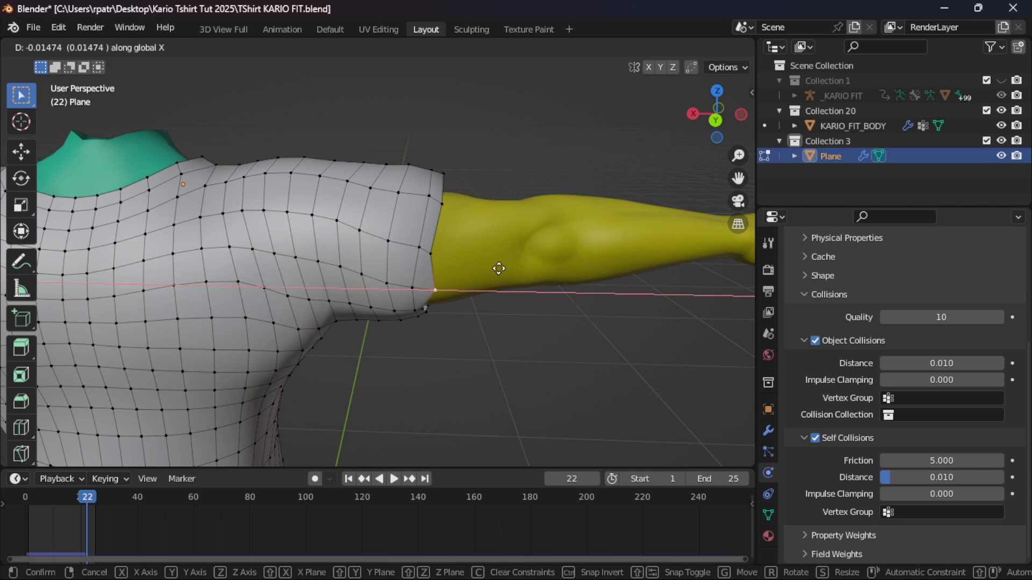
{"action": "left_click", "coordinate": [498, 269]}
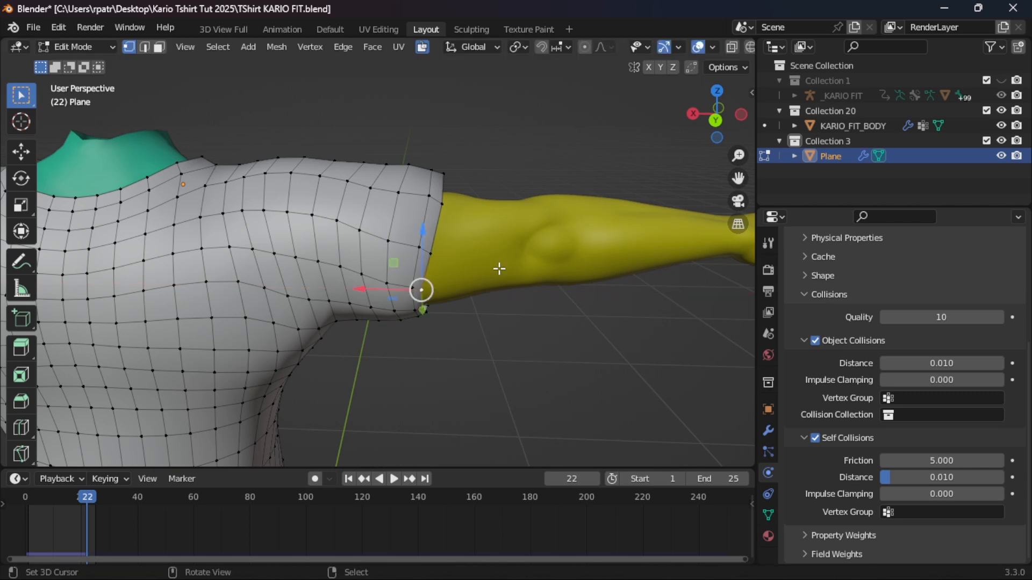
Step: Examine the adjusted sleeves, shoulders and overall shirt shape around the body from the front and back
{"action": "middle_click_drag", "start_coordinate": [546, 328], "coordinate": [570, 317]}
{"action": "scroll", "coordinate": [514, 309], "scroll_direction": "down", "scroll_amount": 6}
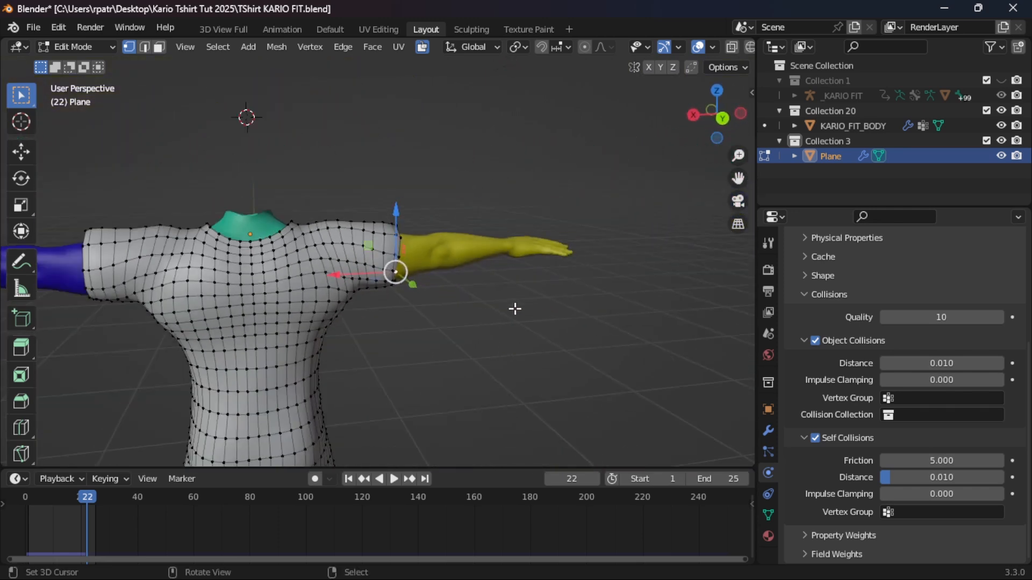
{"action": "middle_click_drag", "start_coordinate": [499, 348], "coordinate": [122, 330]}
{"action": "middle_click_drag", "start_coordinate": [272, 308], "coordinate": [196, 250], "text": "shift"}
{"action": "scroll", "coordinate": [291, 252], "scroll_direction": "up", "scroll_amount": 4}
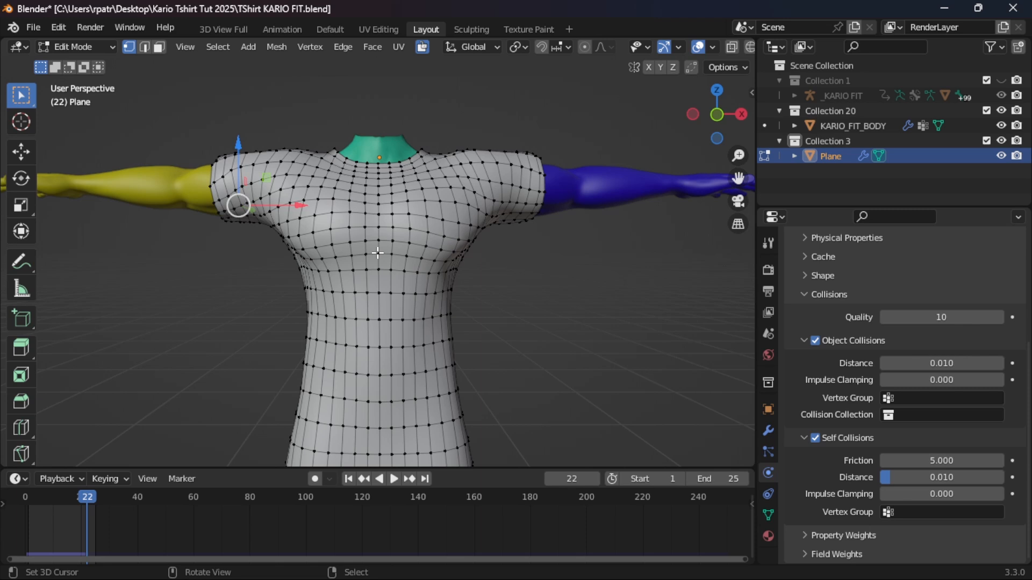
{"action": "scroll", "coordinate": [377, 253], "scroll_direction": "down", "scroll_amount": 3}
{"action": "mouse_move", "coordinate": [455, 254]}
{"action": "middle_mouse_down"}
{"action": "mouse_move", "coordinate": [456, 369]}
{"action": "mouse_move", "coordinate": [457, 254]}
{"action": "mouse_move", "coordinate": [460, 262]}
{"action": "middle_mouse_up"}
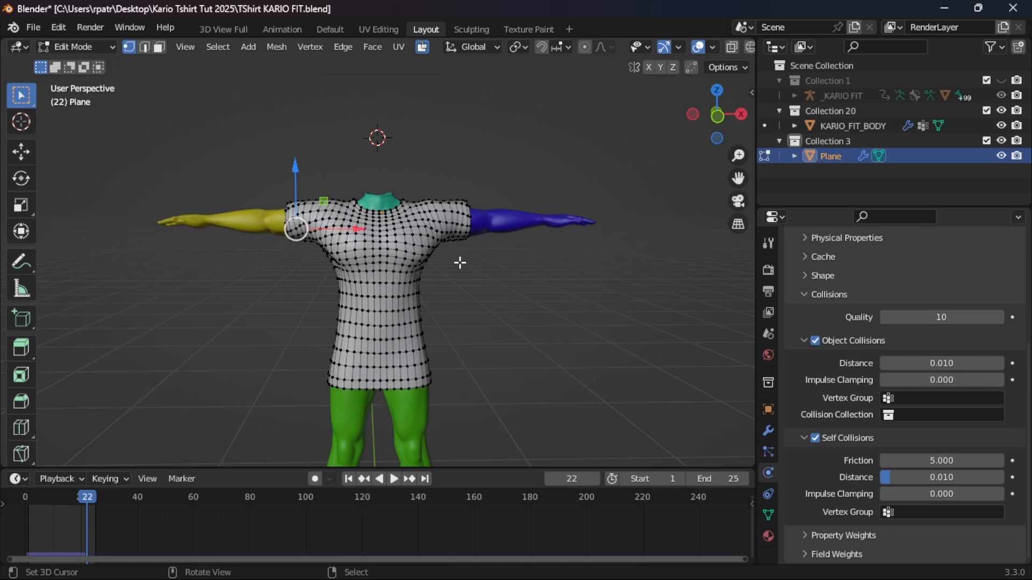
{"action": "scroll", "coordinate": [460, 262], "scroll_direction": "up", "scroll_amount": 2}
{"action": "scroll", "coordinate": [460, 262], "scroll_direction": "down", "scroll_amount": 3}
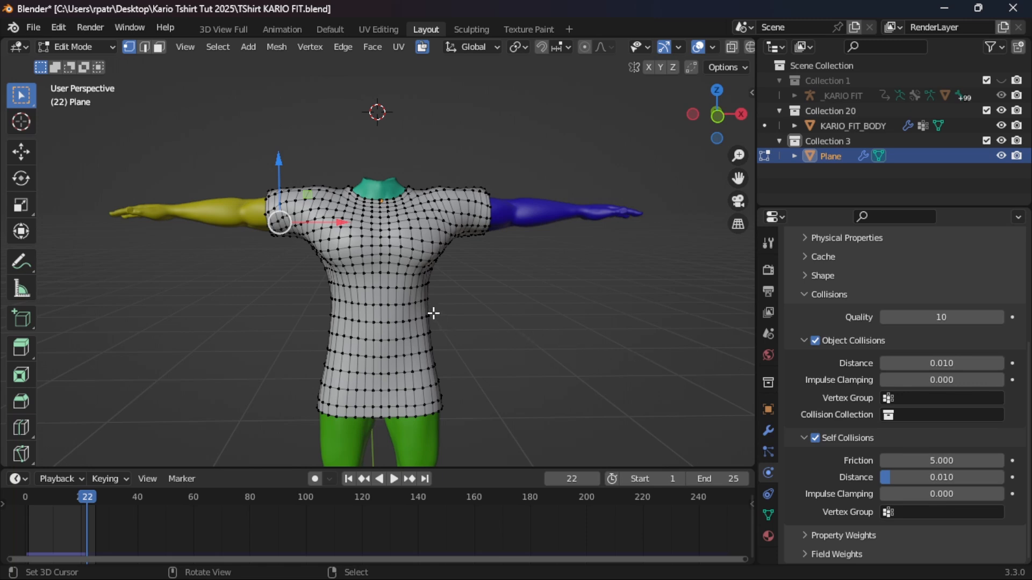
Step: Subdivide the entire shirt mesh once and return the timeline to frame 1
{"action": "key", "text": "a"}
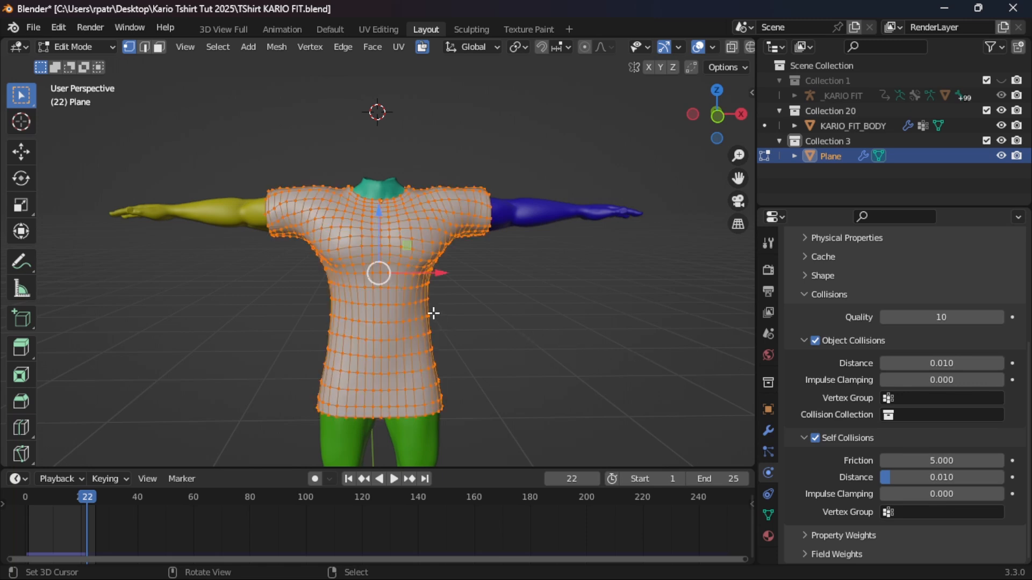
{"action": "left_click", "coordinate": [346, 47]}
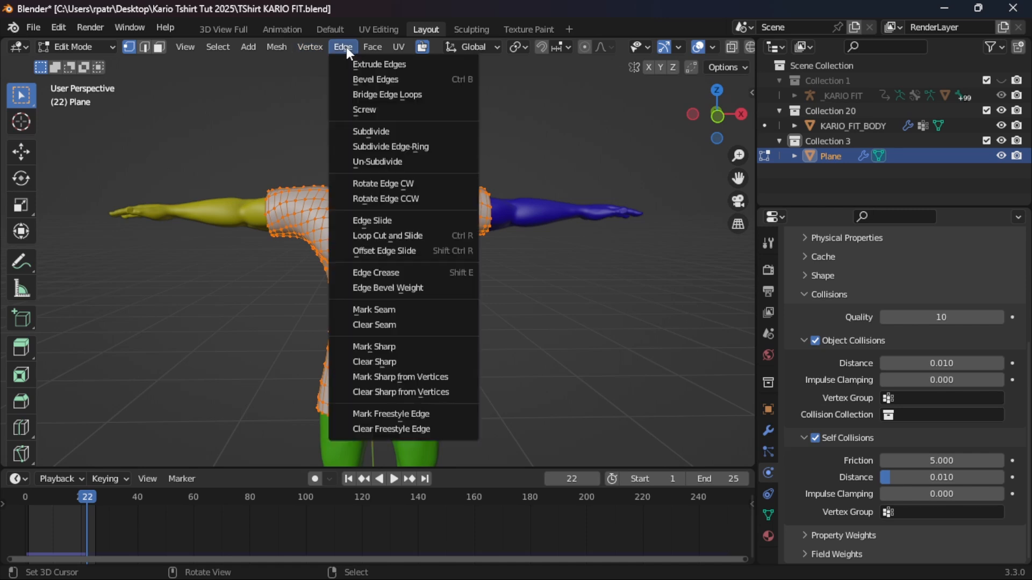
{"action": "left_click", "coordinate": [371, 132]}
{"action": "mouse_move", "coordinate": [261, 312]}
{"action": "middle_mouse_down"}
{"action": "mouse_move", "coordinate": [157, 308]}
{"action": "mouse_move", "coordinate": [542, 313]}
{"action": "mouse_move", "coordinate": [647, 373]}
{"action": "mouse_move", "coordinate": [286, 291]}
{"action": "mouse_move", "coordinate": [268, 306]}
{"action": "middle_mouse_up"}
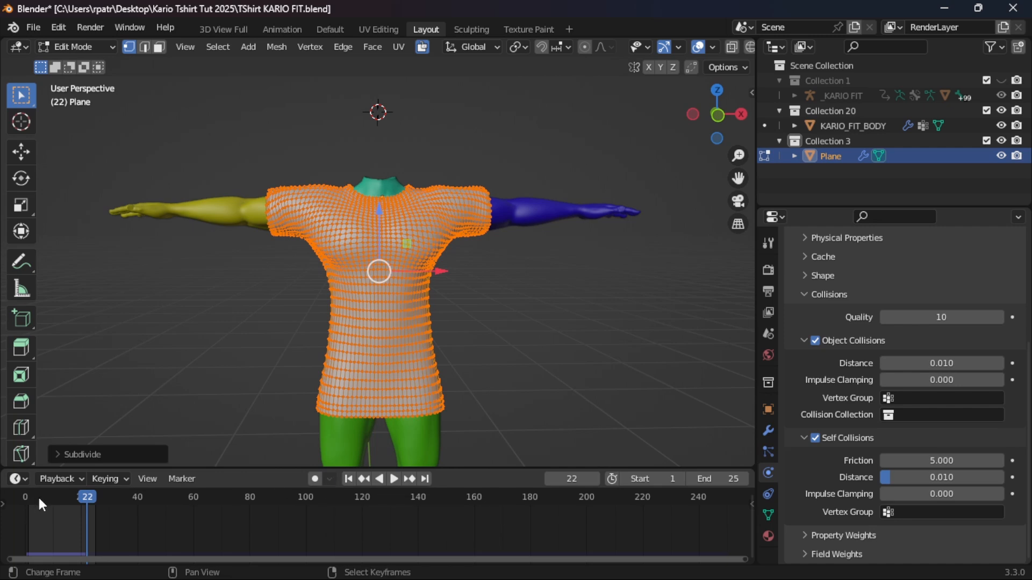
{"action": "left_click", "coordinate": [347, 479]}
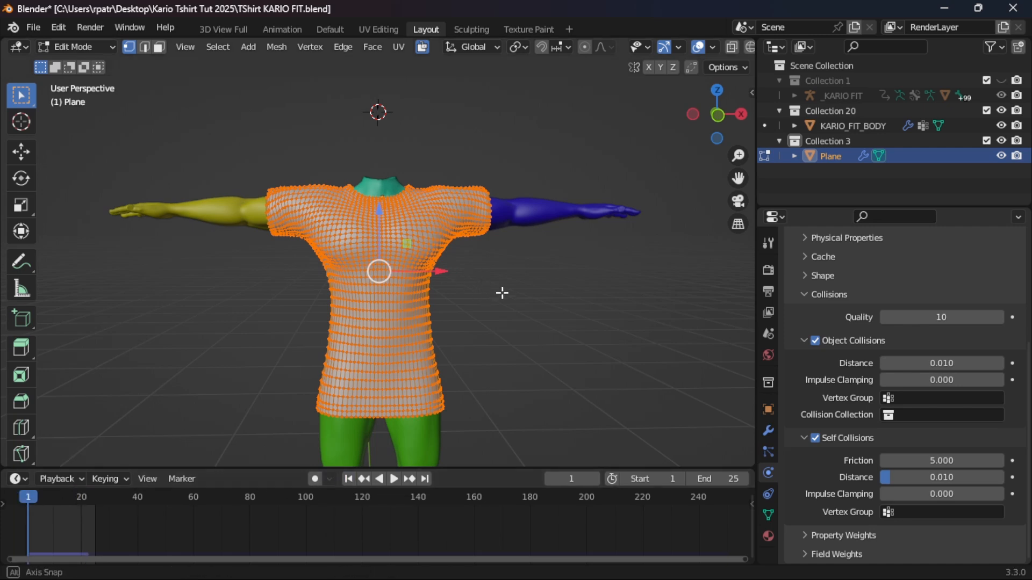
{"action": "mouse_move", "coordinate": [502, 293]}
{"action": "middle_mouse_down"}
{"action": "mouse_move", "coordinate": [502, 364]}
{"action": "mouse_move", "coordinate": [150, 285]}
{"action": "mouse_move", "coordinate": [150, 375]}
{"action": "mouse_move", "coordinate": [163, 292]}
{"action": "mouse_move", "coordinate": [507, 276]}
{"action": "mouse_move", "coordinate": [505, 299]}
{"action": "middle_mouse_up"}
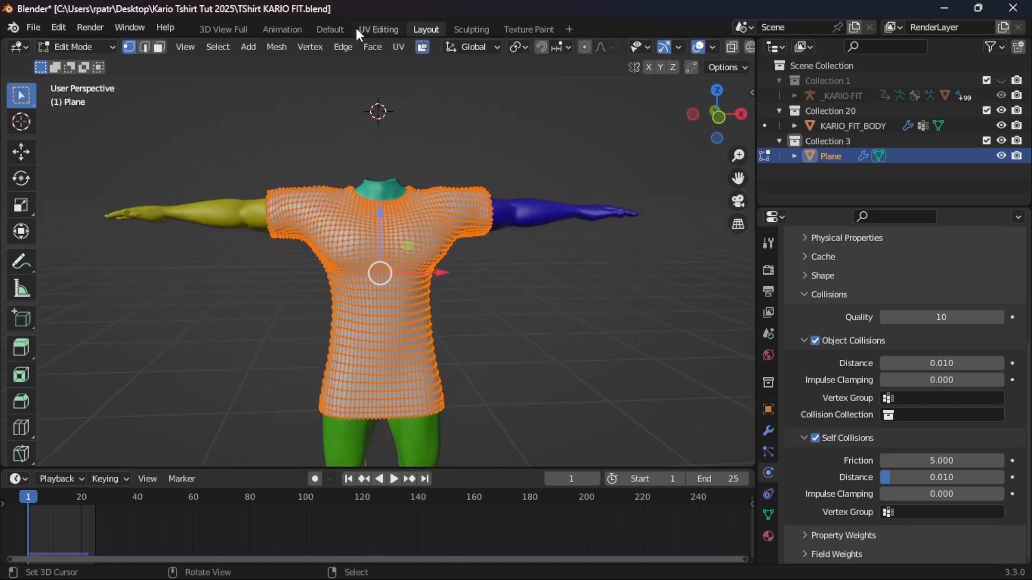
Step: Compare the shirt's UV layout with and without the subdivision in the UV Editing workspace, keeping the subdivided mesh
{"action": "left_click", "coordinate": [378, 25]}
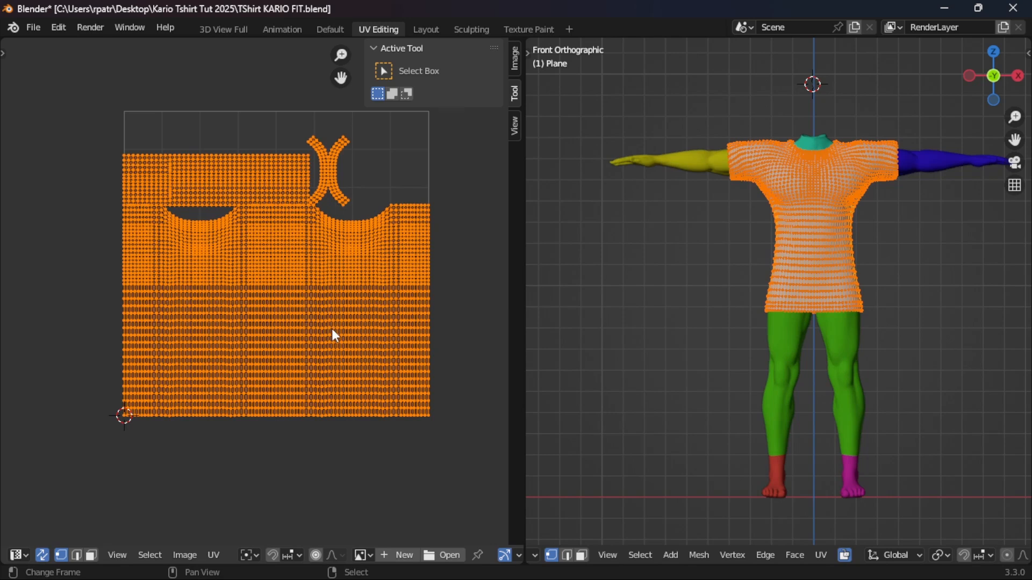
{"action": "scroll", "coordinate": [332, 330], "scroll_direction": "up", "scroll_amount": 10}
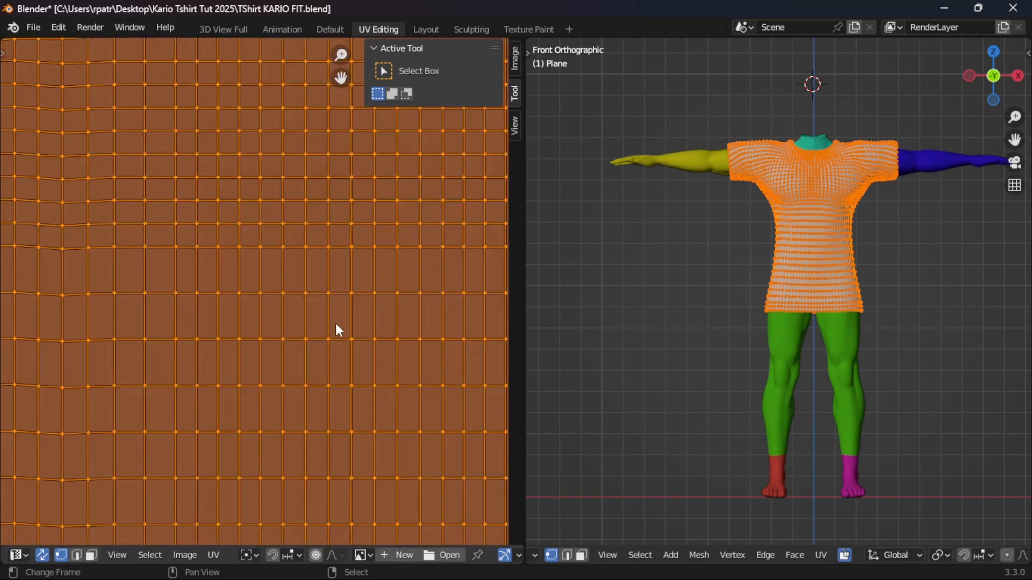
{"action": "scroll", "coordinate": [335, 324], "scroll_direction": "down", "scroll_amount": 10}
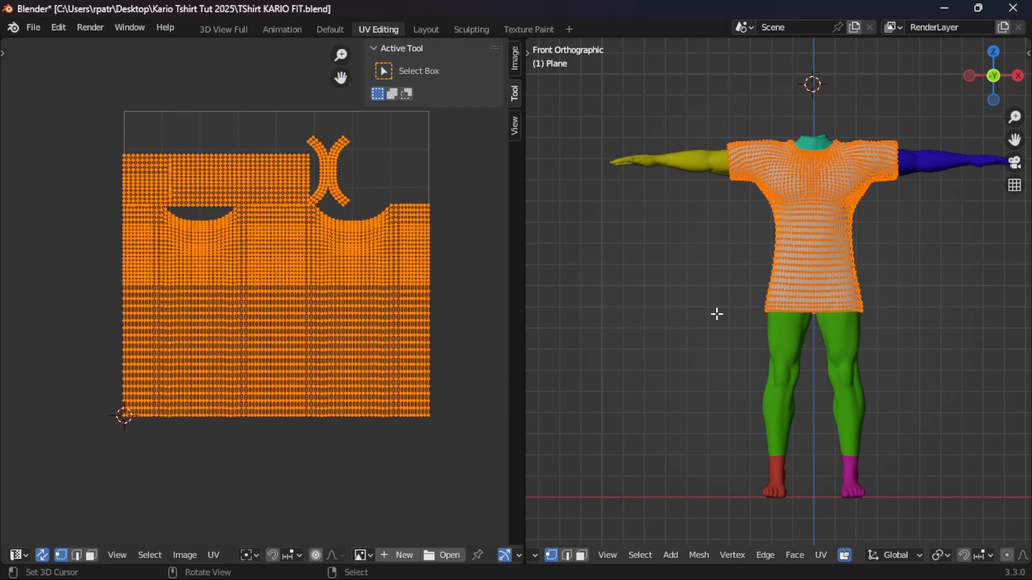
{"action": "key", "text": "ctrl+z"}
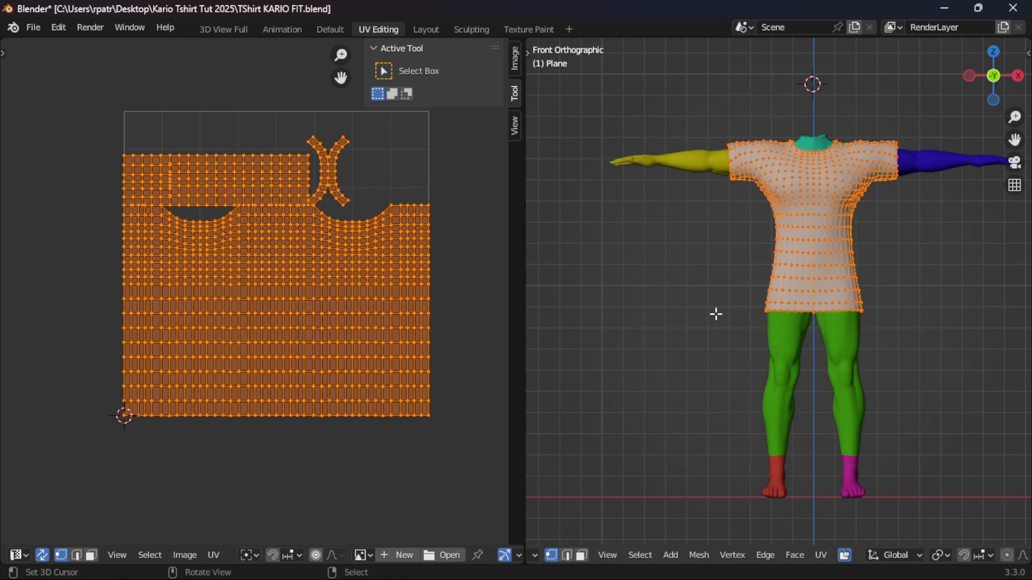
{"action": "key", "text": "ctrl+shift+z"}
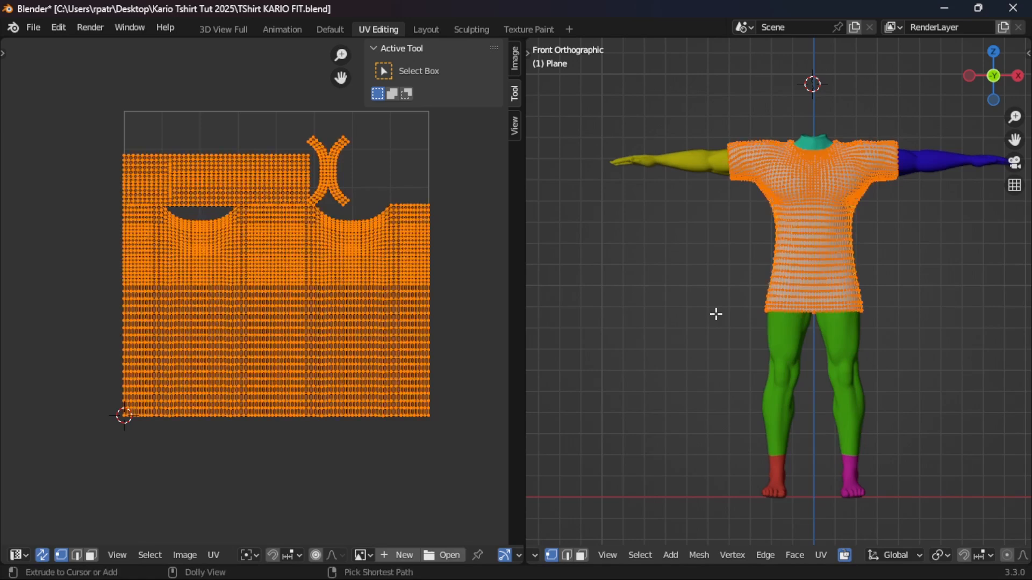
{"action": "scroll", "coordinate": [274, 302], "scroll_direction": "up", "scroll_amount": 5}
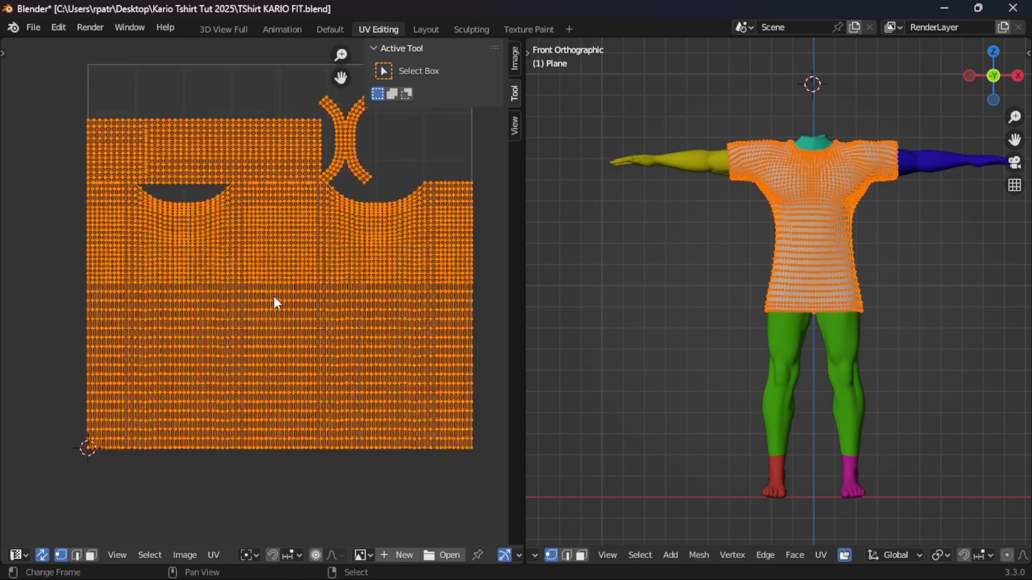
{"action": "scroll", "coordinate": [274, 303], "scroll_direction": "down", "scroll_amount": 4}
{"action": "middle_click_drag", "start_coordinate": [833, 278], "coordinate": [876, 323]}
Step: Return to the Layout workspace and put the shirt in Object Mode
{"action": "left_click", "coordinate": [424, 30]}
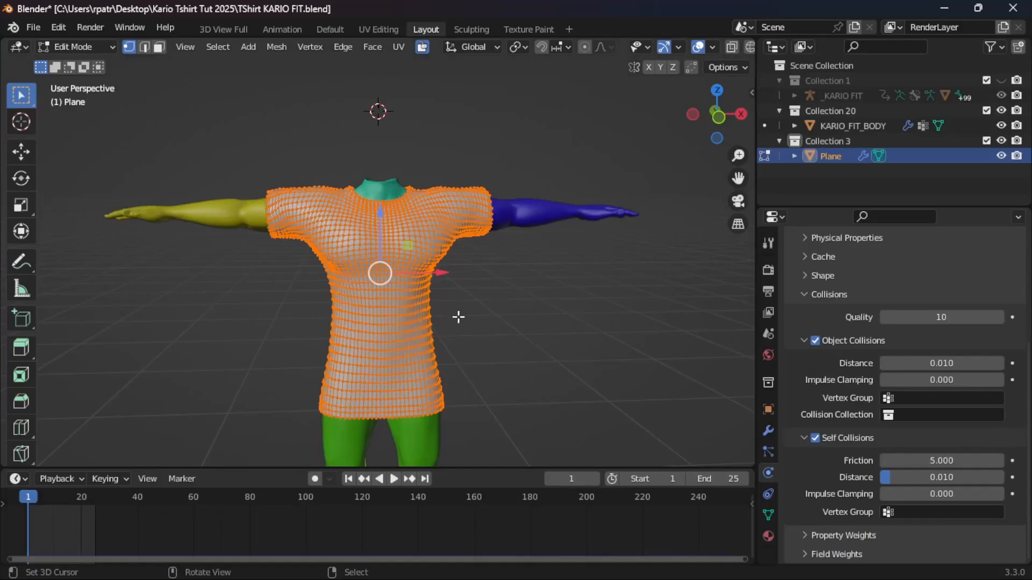
{"action": "scroll", "coordinate": [469, 365], "scroll_direction": "up", "scroll_amount": 5}
{"action": "scroll", "coordinate": [471, 363], "scroll_direction": "down", "scroll_amount": 4}
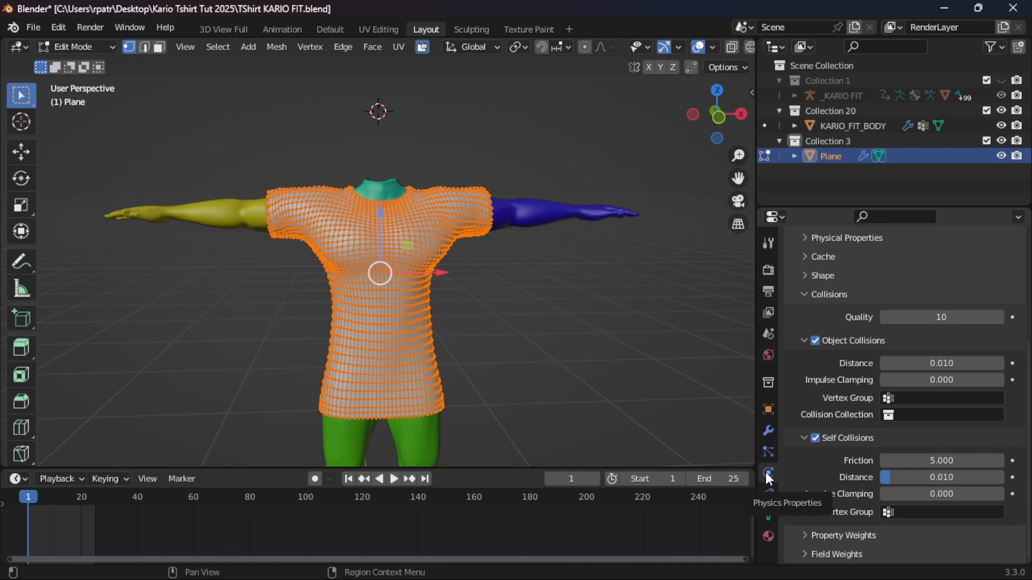
{"action": "key", "text": "Tab"}
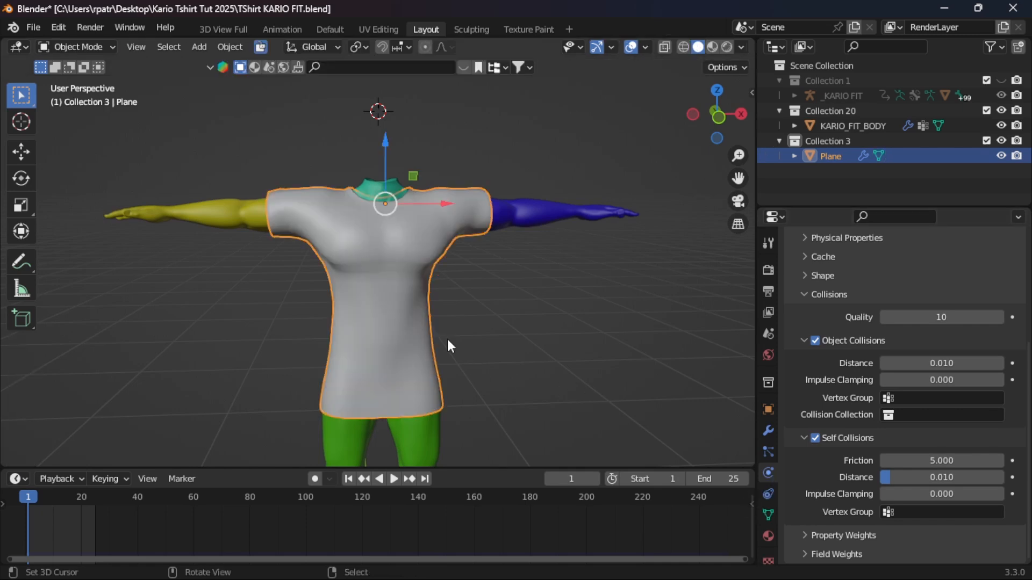
{"action": "middle_click_drag", "start_coordinate": [610, 376], "coordinate": [583, 382]}
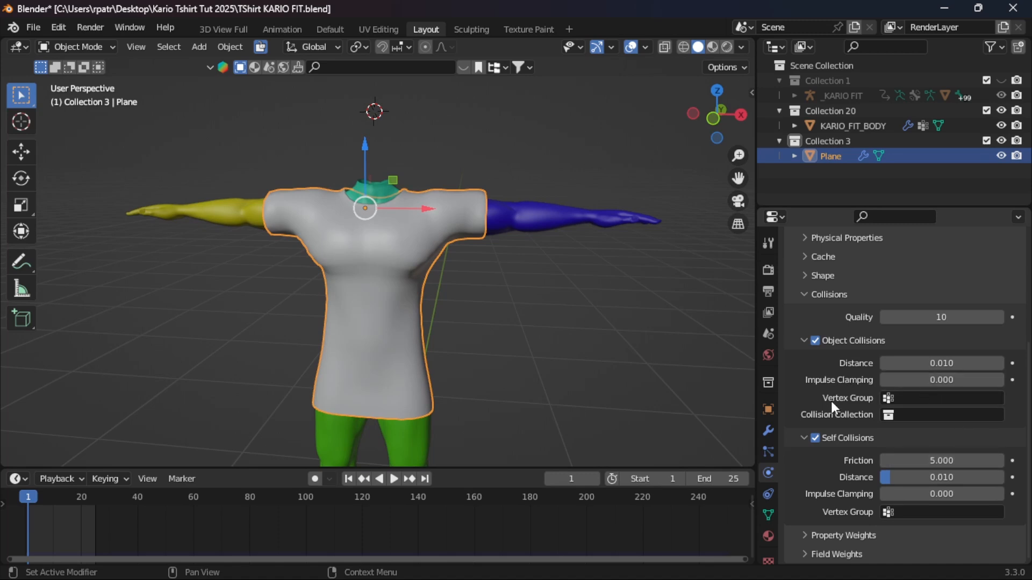
Step: Play the cloth simulation on the subdivided shirt, stop it at frame 10 and return the timeline to frame 1
{"action": "left_click", "coordinate": [768, 431]}
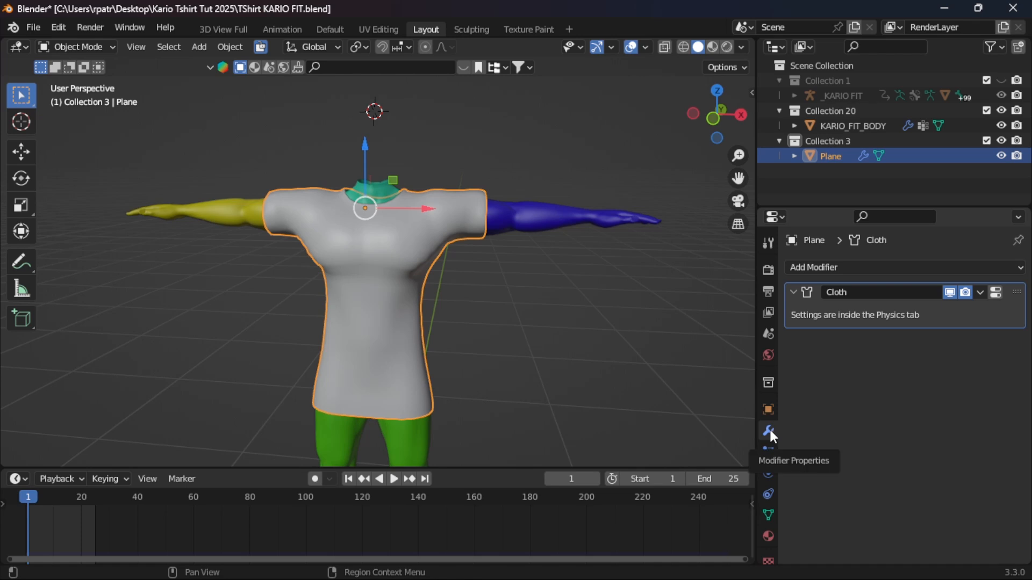
{"action": "left_click", "coordinate": [394, 479]}
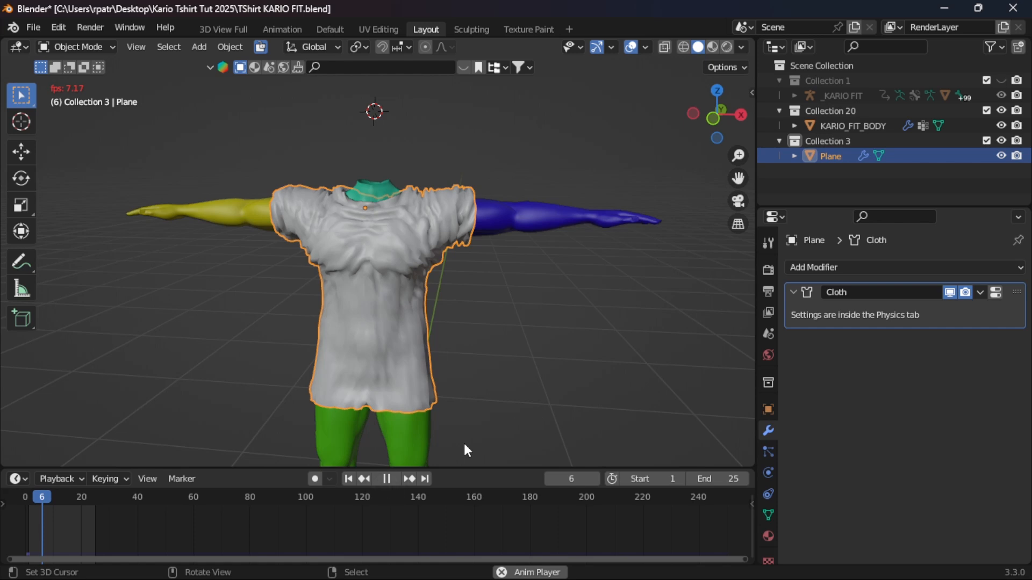
{"action": "left_click", "coordinate": [475, 424]}
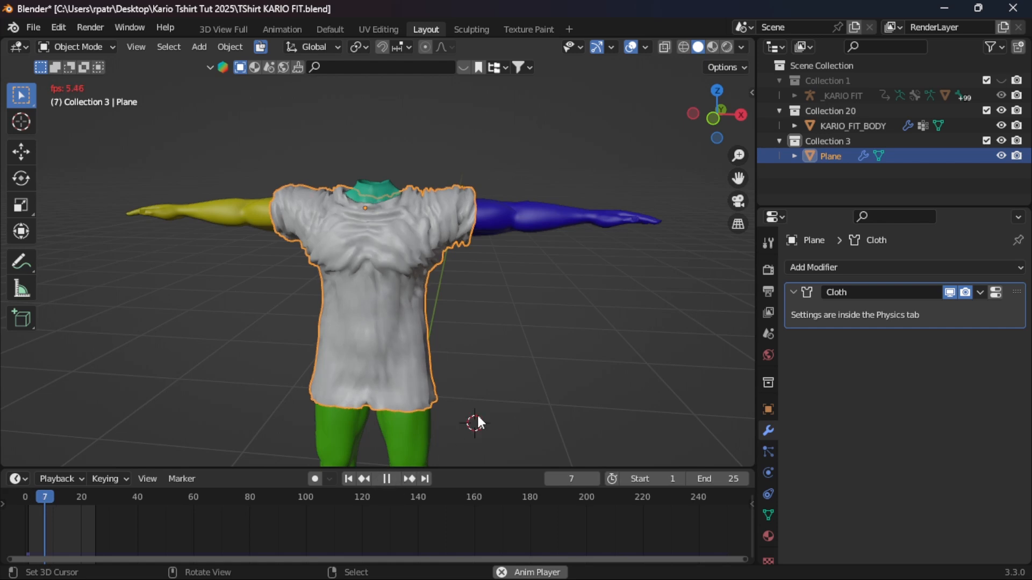
{"action": "left_click", "coordinate": [389, 484]}
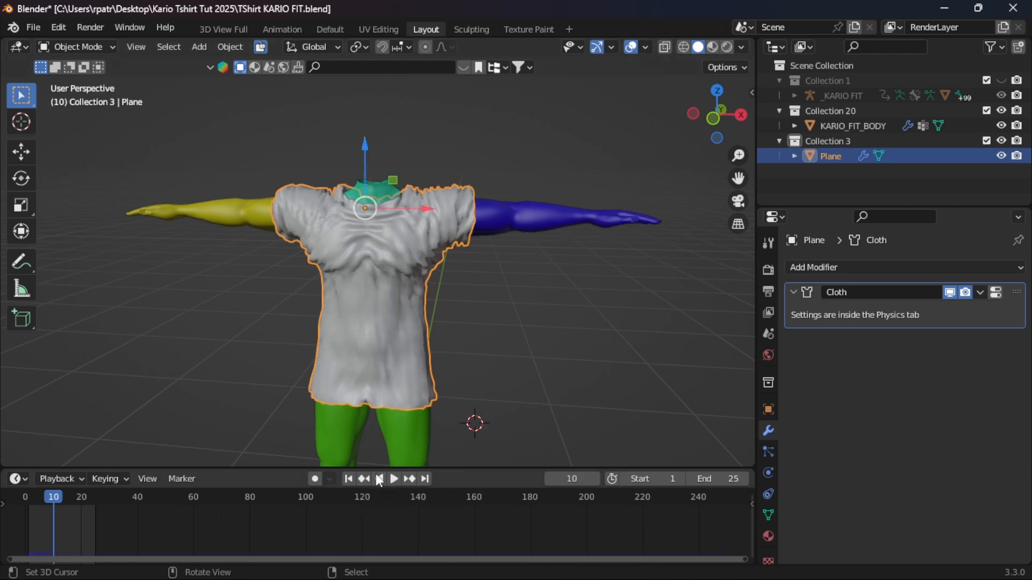
{"action": "mouse_move", "coordinate": [457, 327]}
{"action": "middle_mouse_down"}
{"action": "mouse_move", "coordinate": [265, 377]}
{"action": "mouse_move", "coordinate": [457, 322]}
{"action": "middle_mouse_up"}
{"action": "left_click", "coordinate": [348, 480]}
Step: Review the shirt's cloth collision settings and its modifier list, and check the undraped shirt from the front
{"action": "left_click", "coordinate": [769, 473]}
{"action": "scroll", "coordinate": [838, 457], "scroll_direction": "down", "scroll_amount": 5}
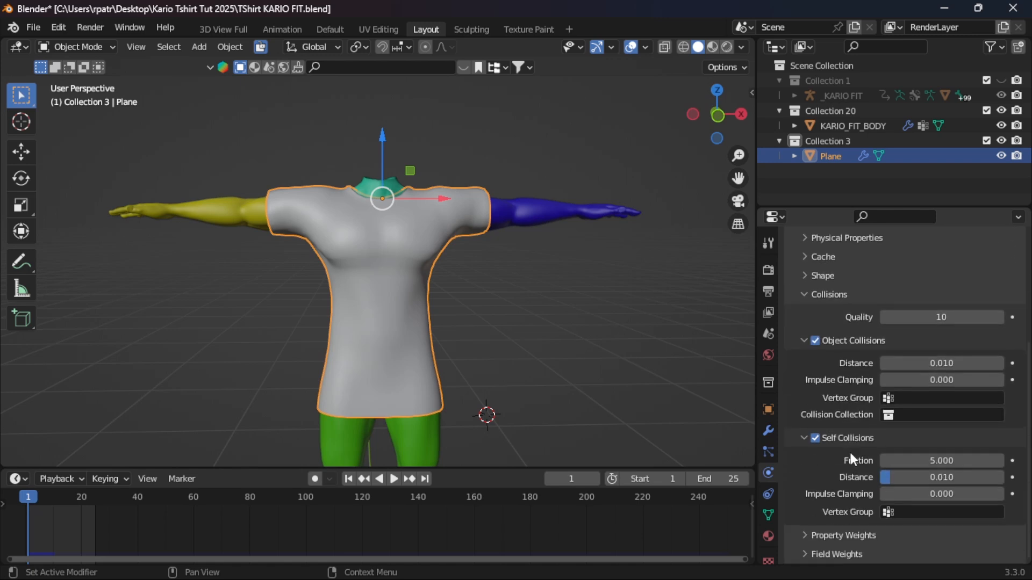
{"action": "scroll", "coordinate": [815, 455], "scroll_direction": "up", "scroll_amount": 5}
{"action": "scroll", "coordinate": [806, 451], "scroll_direction": "down", "scroll_amount": 5}
{"action": "left_click", "coordinate": [769, 431]}
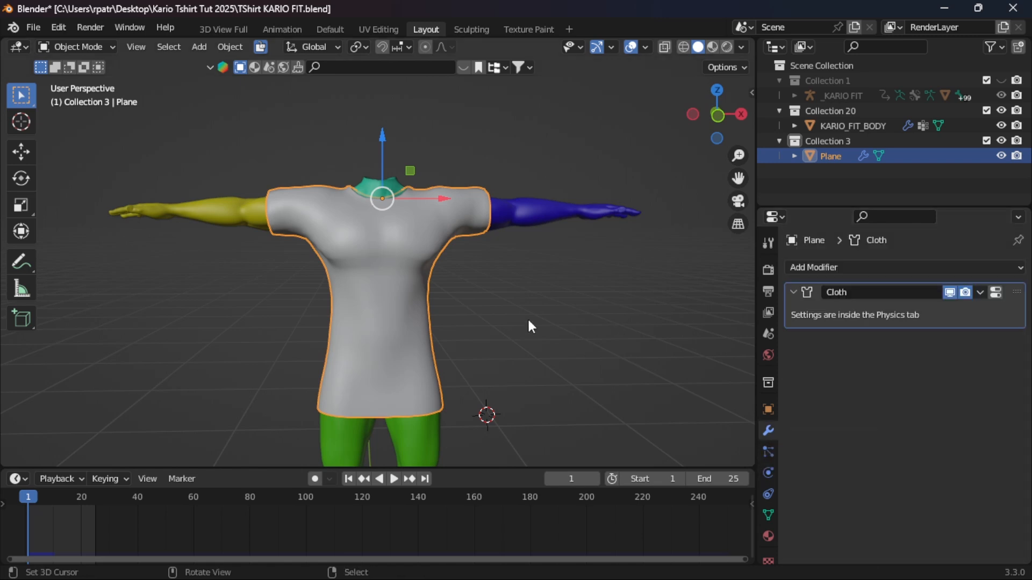
{"action": "middle_click_drag", "start_coordinate": [531, 318], "coordinate": [500, 318]}
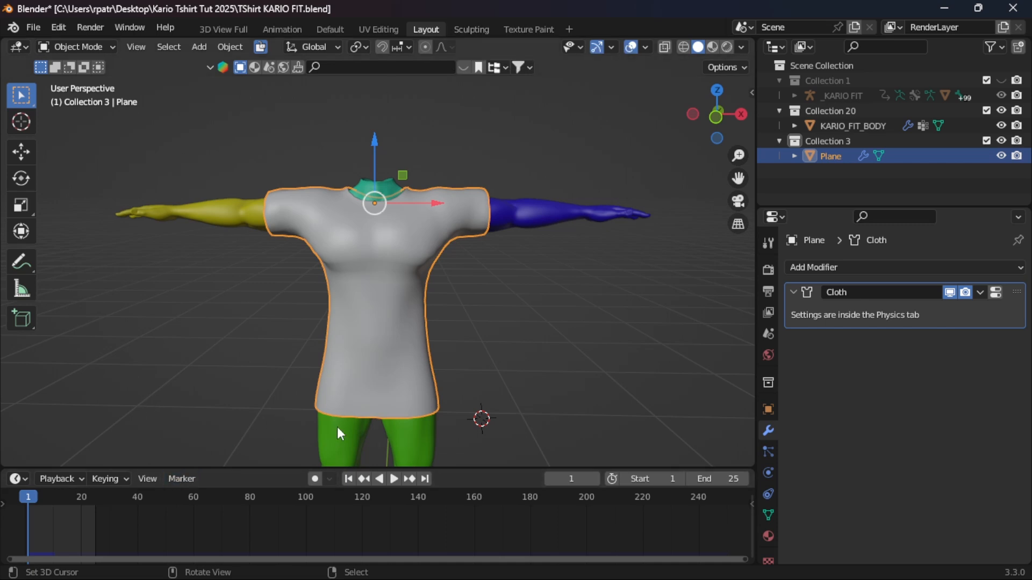
{"action": "mouse_move", "coordinate": [240, 432]}
{"action": "middle_mouse_down"}
{"action": "mouse_move", "coordinate": [553, 422]}
{"action": "mouse_move", "coordinate": [247, 416]}
{"action": "middle_mouse_up"}
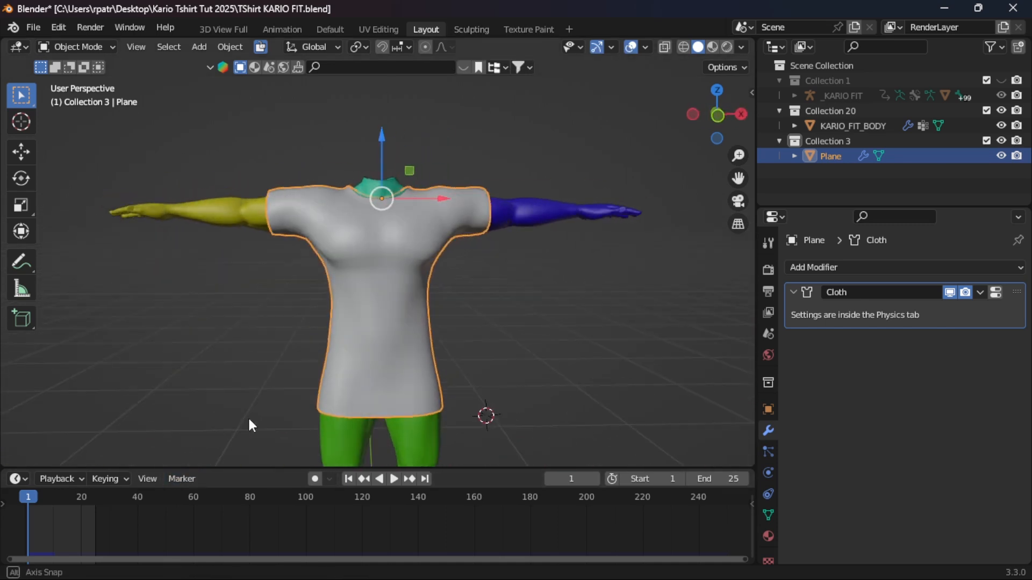
Step: Put the shirt in Edit Mode and examine the subdivided mesh around the chest, shoulders and neckline
{"action": "key", "text": "Tab"}
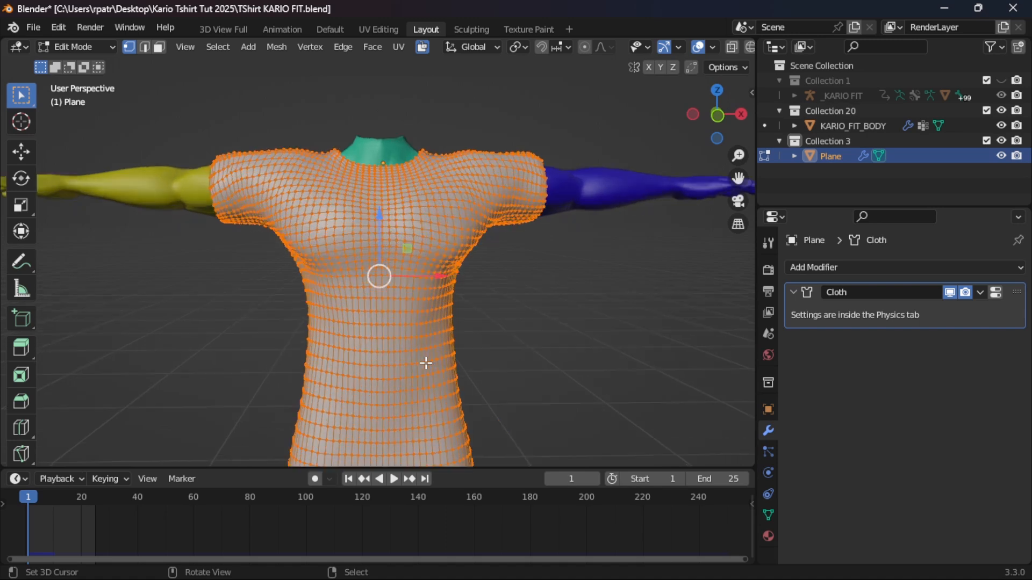
{"action": "scroll", "coordinate": [425, 363], "scroll_direction": "up", "scroll_amount": 3}
{"action": "scroll", "coordinate": [426, 318], "scroll_direction": "up", "scroll_amount": 5}
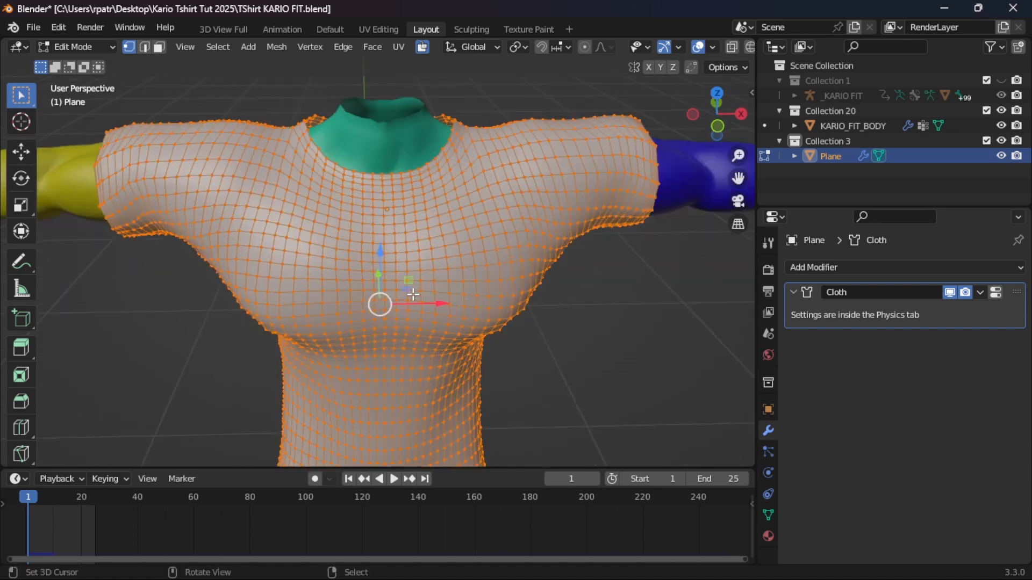
{"action": "middle_click_drag", "start_coordinate": [378, 233], "coordinate": [382, 299]}
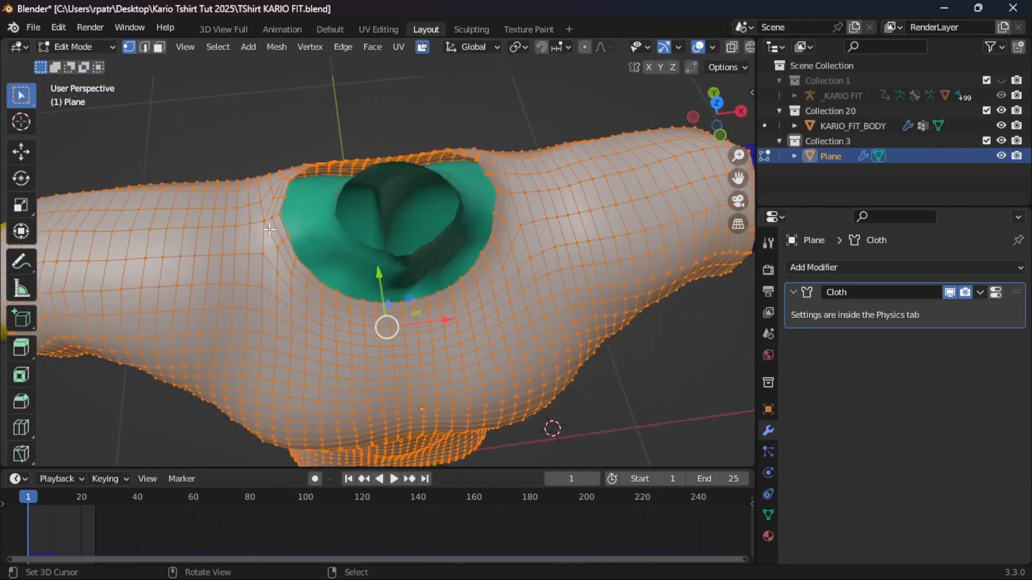
Step: Examine the subdivided shirt's UV layout in the UV Editing workspace, from the collar strips and armhole curves to the whole layout
{"action": "left_click", "coordinate": [379, 29]}
{"action": "middle_click_drag", "start_coordinate": [371, 144], "coordinate": [203, 269], "text": "shift"}
{"action": "scroll", "coordinate": [359, 267], "scroll_direction": "up", "scroll_amount": 4}
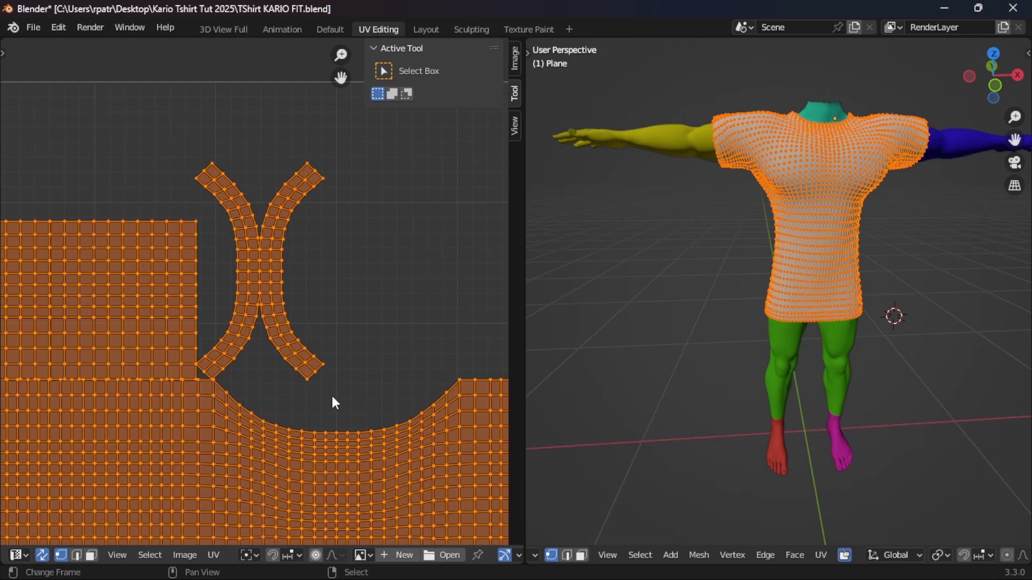
{"action": "scroll", "coordinate": [375, 296], "scroll_direction": "down", "scroll_amount": 3}
{"action": "scroll", "coordinate": [208, 364], "scroll_direction": "down", "scroll_amount": 3}
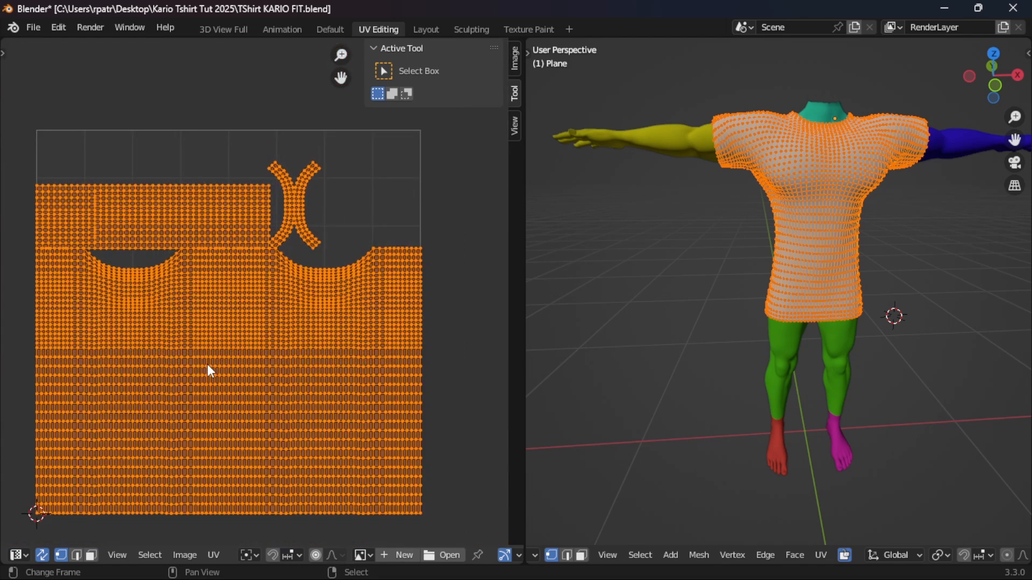
{"action": "scroll", "coordinate": [207, 364], "scroll_direction": "up", "scroll_amount": 5}
{"action": "scroll", "coordinate": [207, 357], "scroll_direction": "down", "scroll_amount": 2}
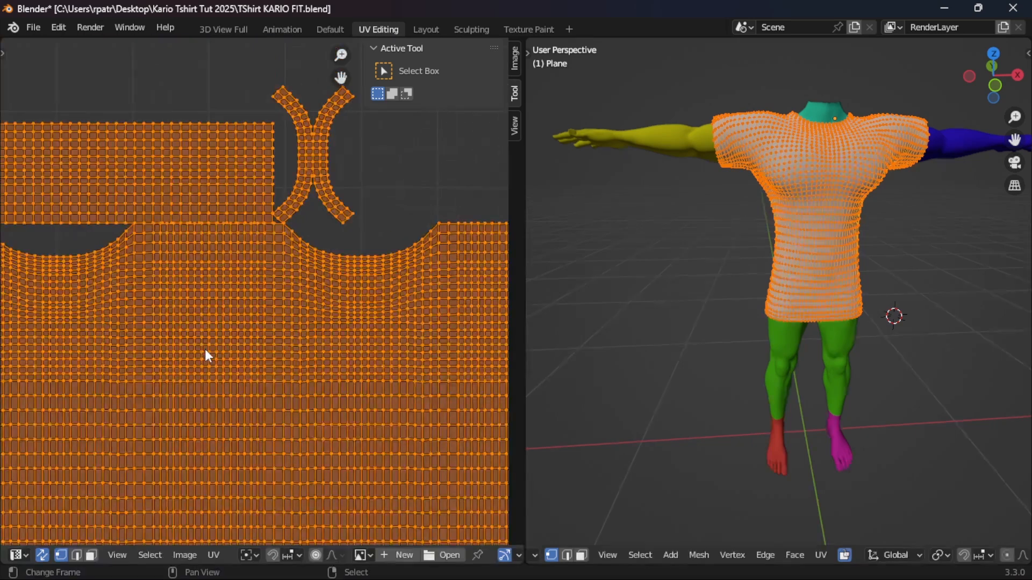
{"action": "scroll", "coordinate": [205, 350], "scroll_direction": "down", "scroll_amount": 3}
{"action": "middle_click_drag", "start_coordinate": [160, 366], "coordinate": [205, 350]}
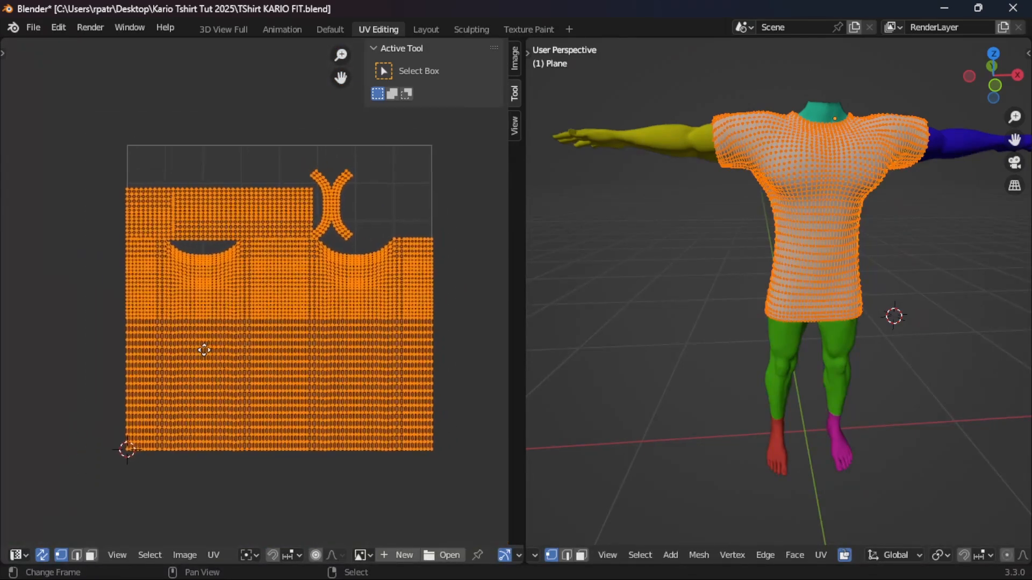
{"action": "scroll", "coordinate": [266, 350], "scroll_direction": "up", "scroll_amount": 7}
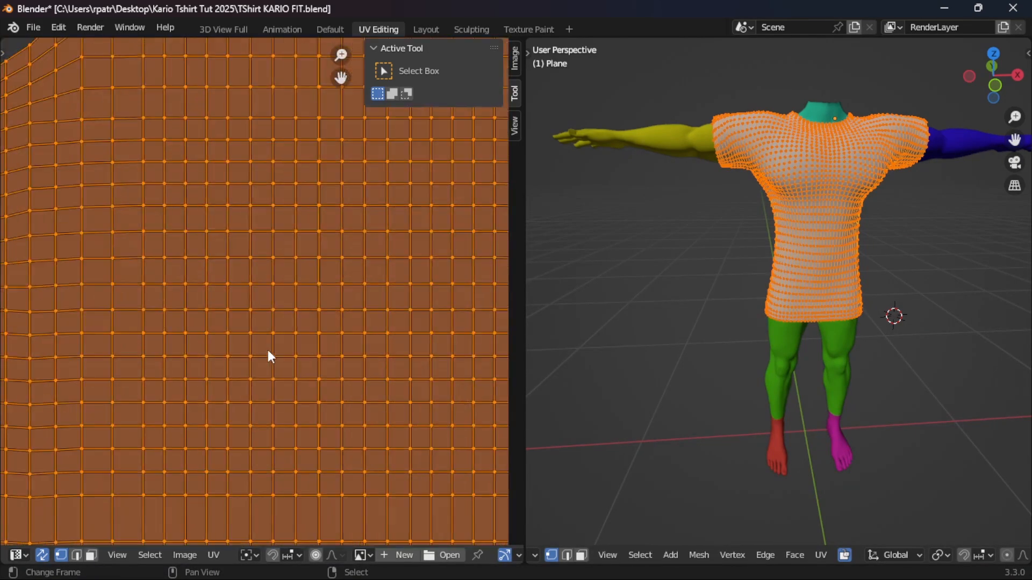
{"action": "scroll", "coordinate": [267, 350], "scroll_direction": "down", "scroll_amount": 8}
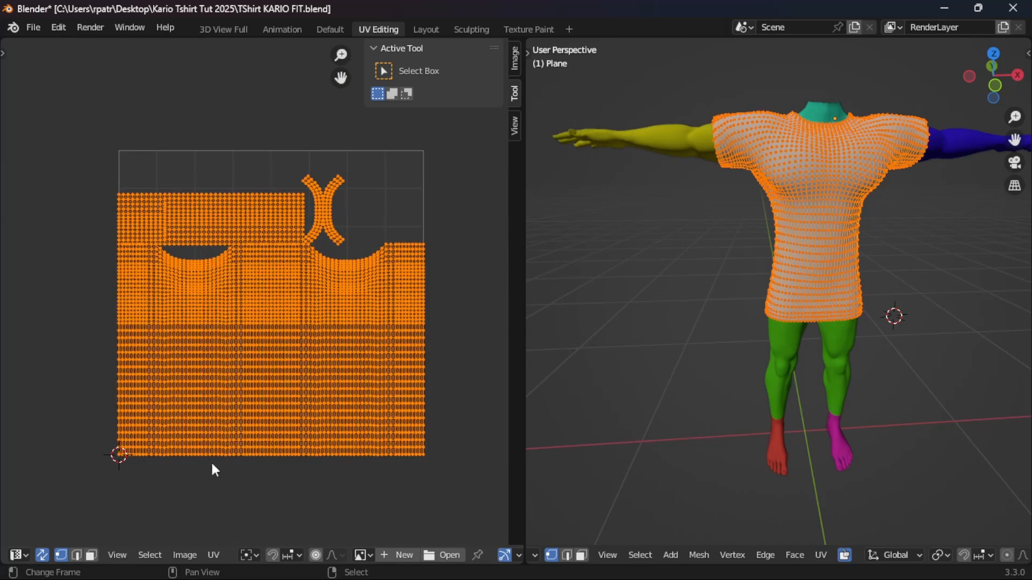
{"action": "middle_click_drag", "start_coordinate": [285, 426], "coordinate": [281, 403]}
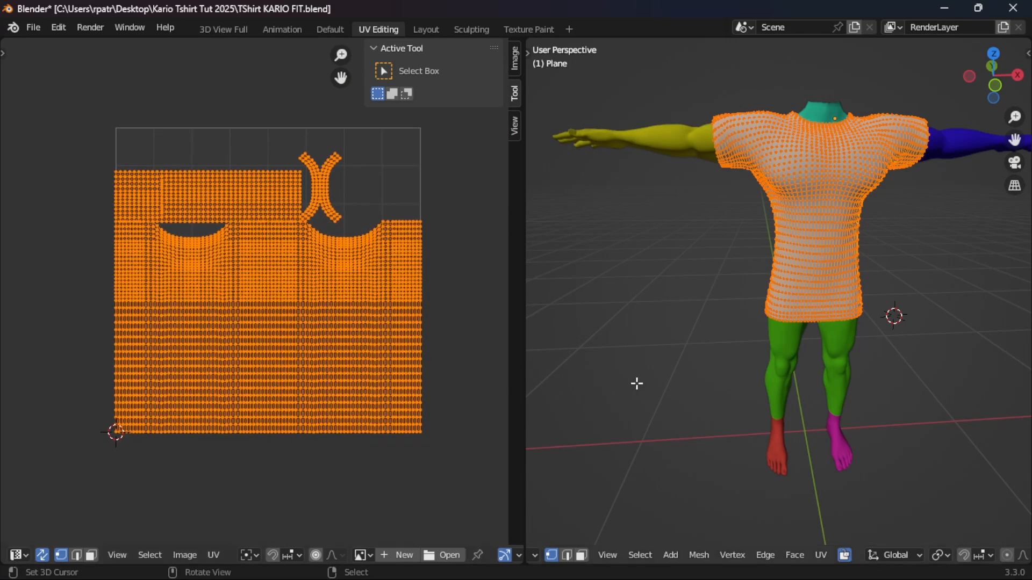
{"action": "left_click", "coordinate": [648, 567]}
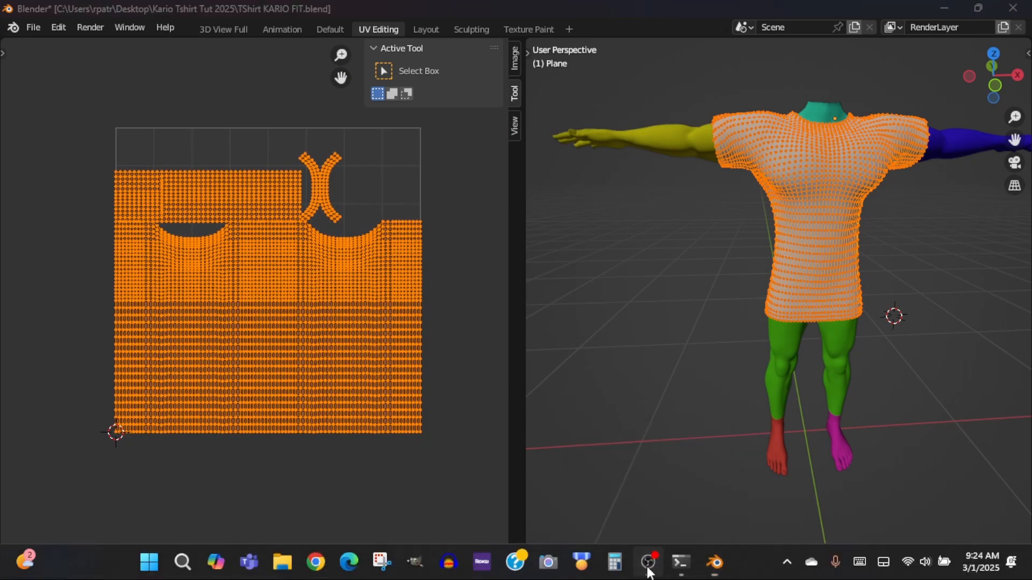